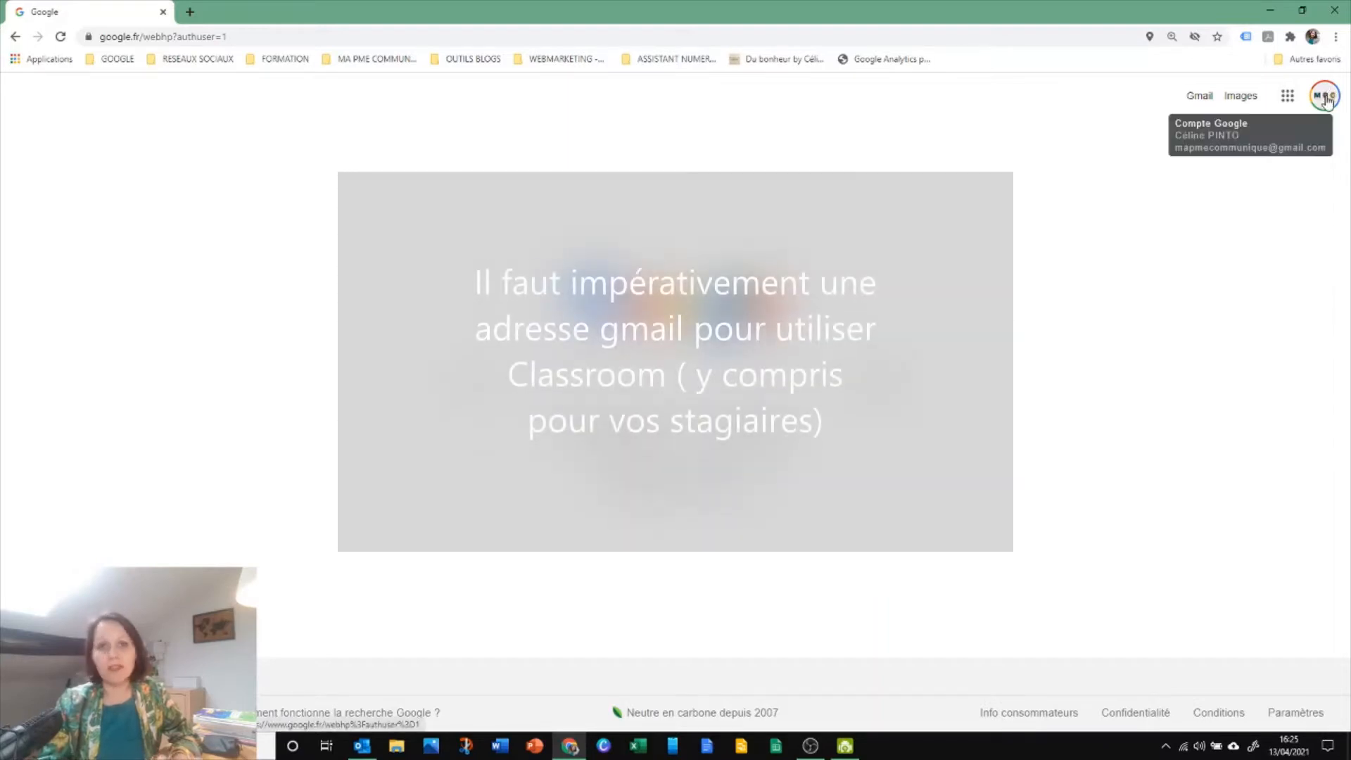
# Open Google Classroom from the Google apps list and look over the existing courses
pyautogui.click(1286, 98)
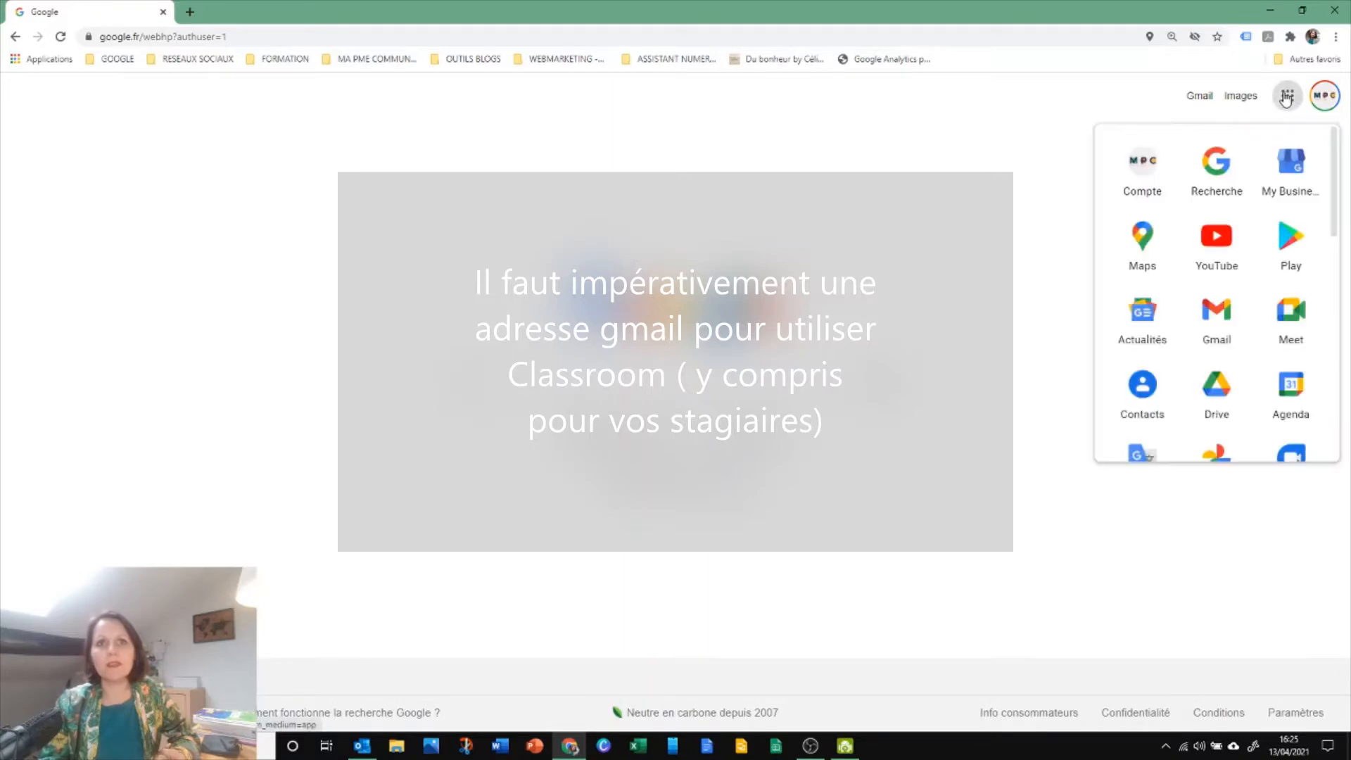
pyautogui.scroll(-3, 1245, 318)
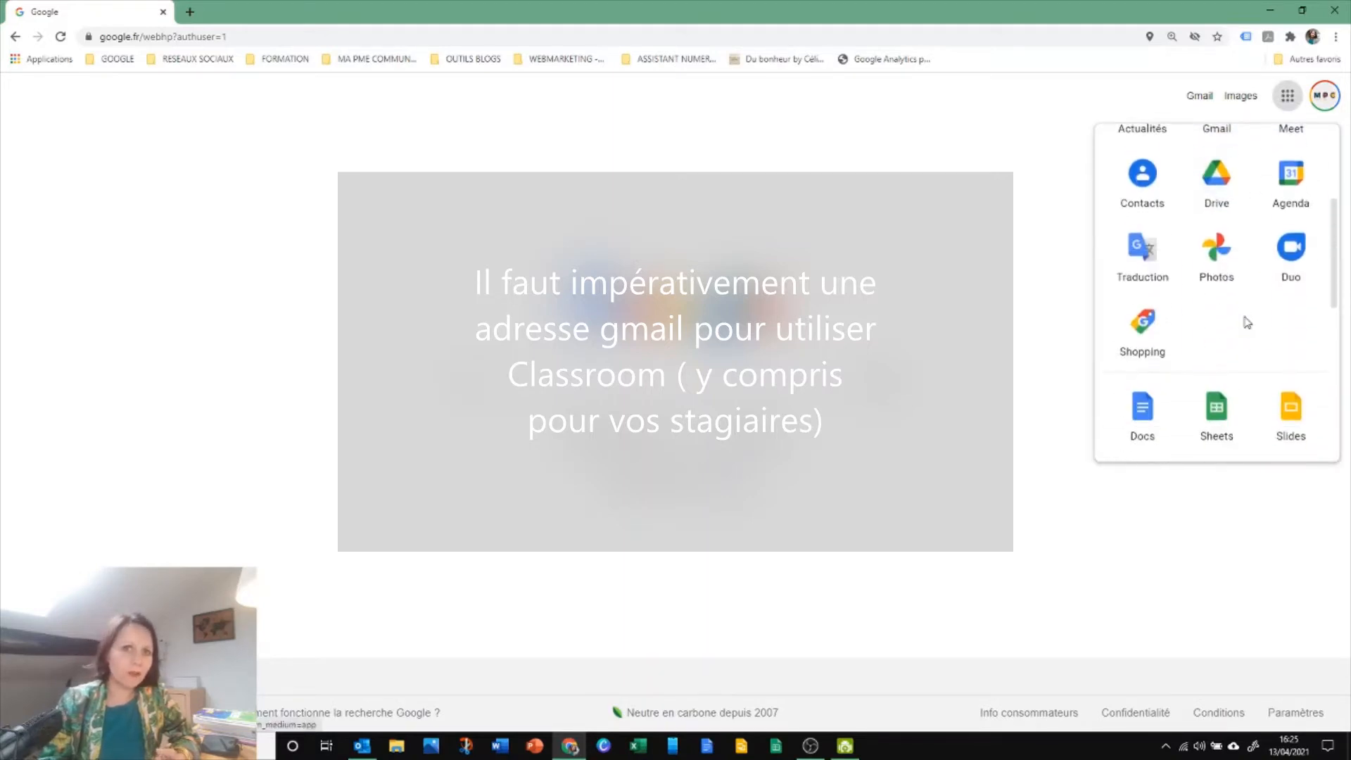
pyautogui.scroll(-3, 1247, 323)
pyautogui.click(1298, 359)
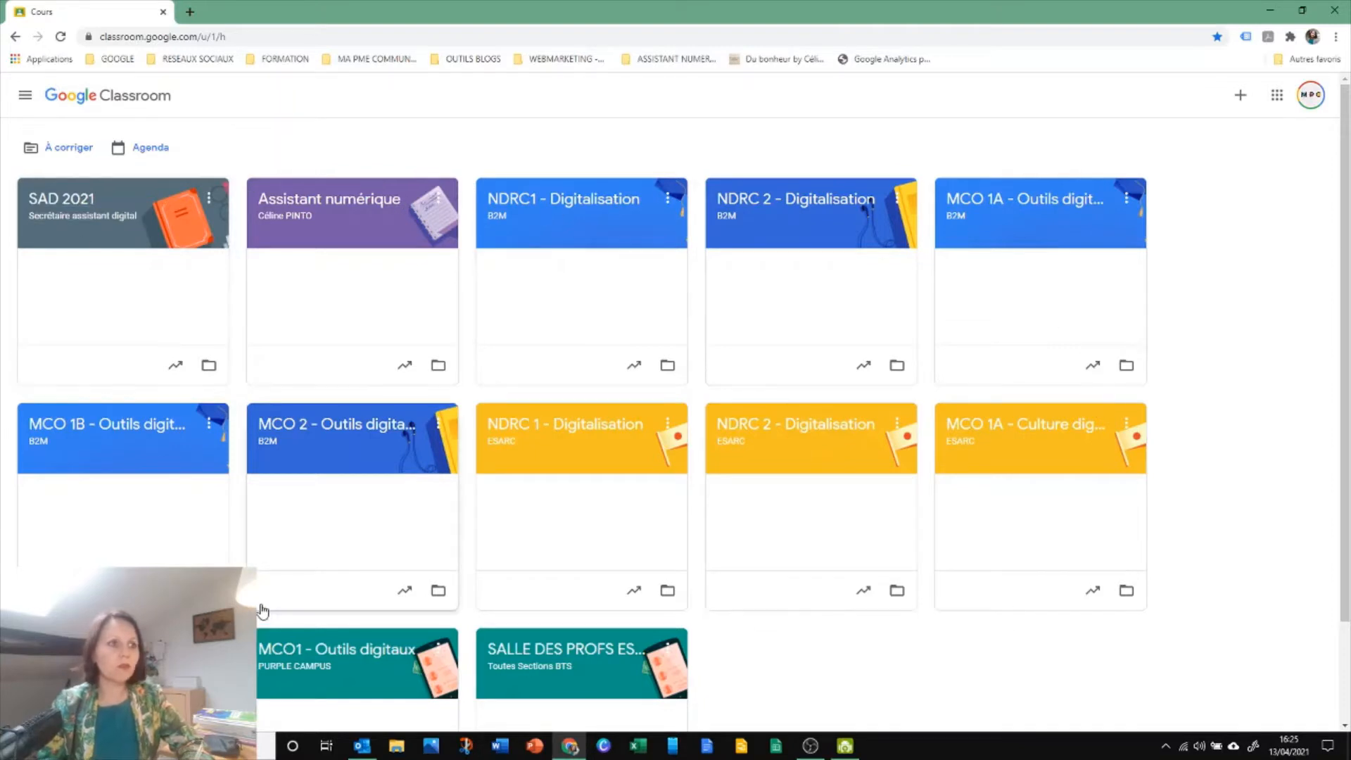
pyautogui.scroll(-2, 259, 609)
pyautogui.scroll(1, 261, 610)
pyautogui.scroll(1, 262, 609)
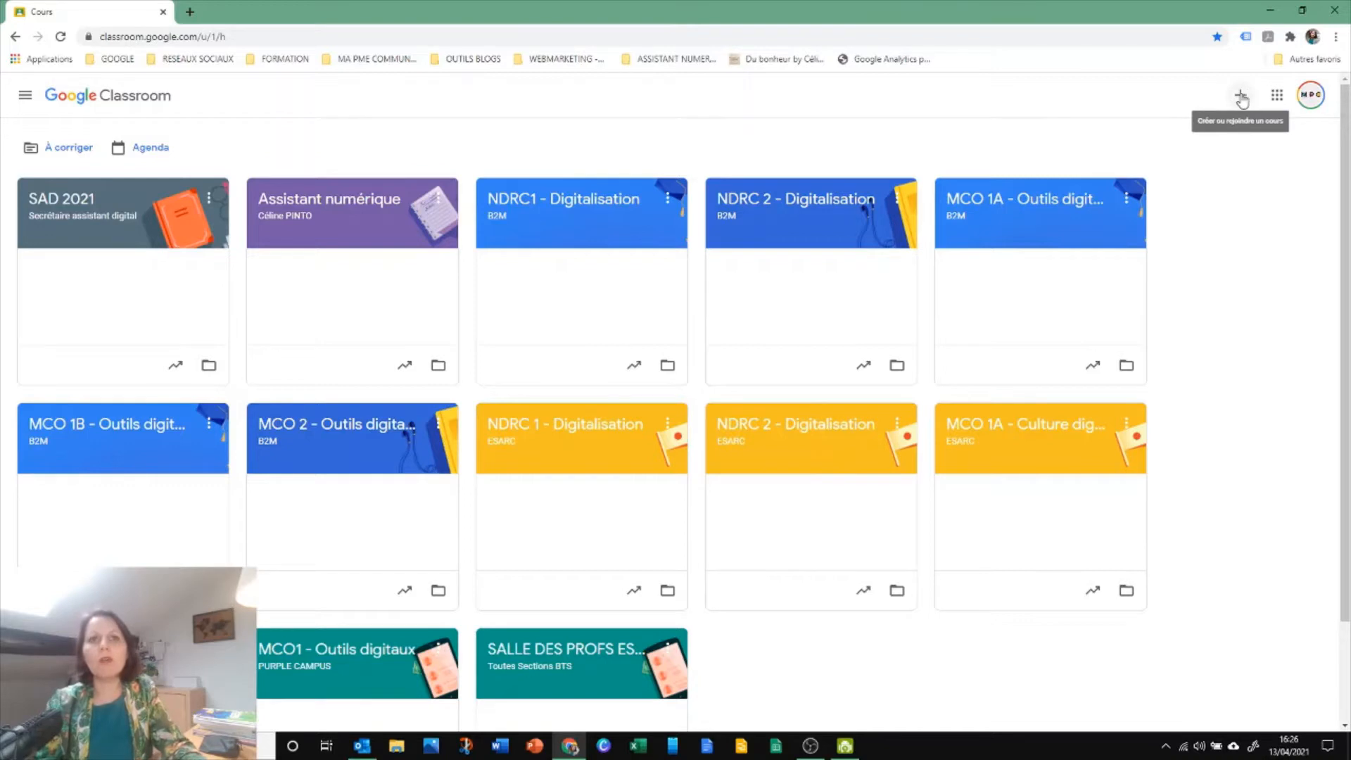
# Start creating a course and accept the declaration that Classroom is not used within a school with pupils
pyautogui.click(1241, 97)
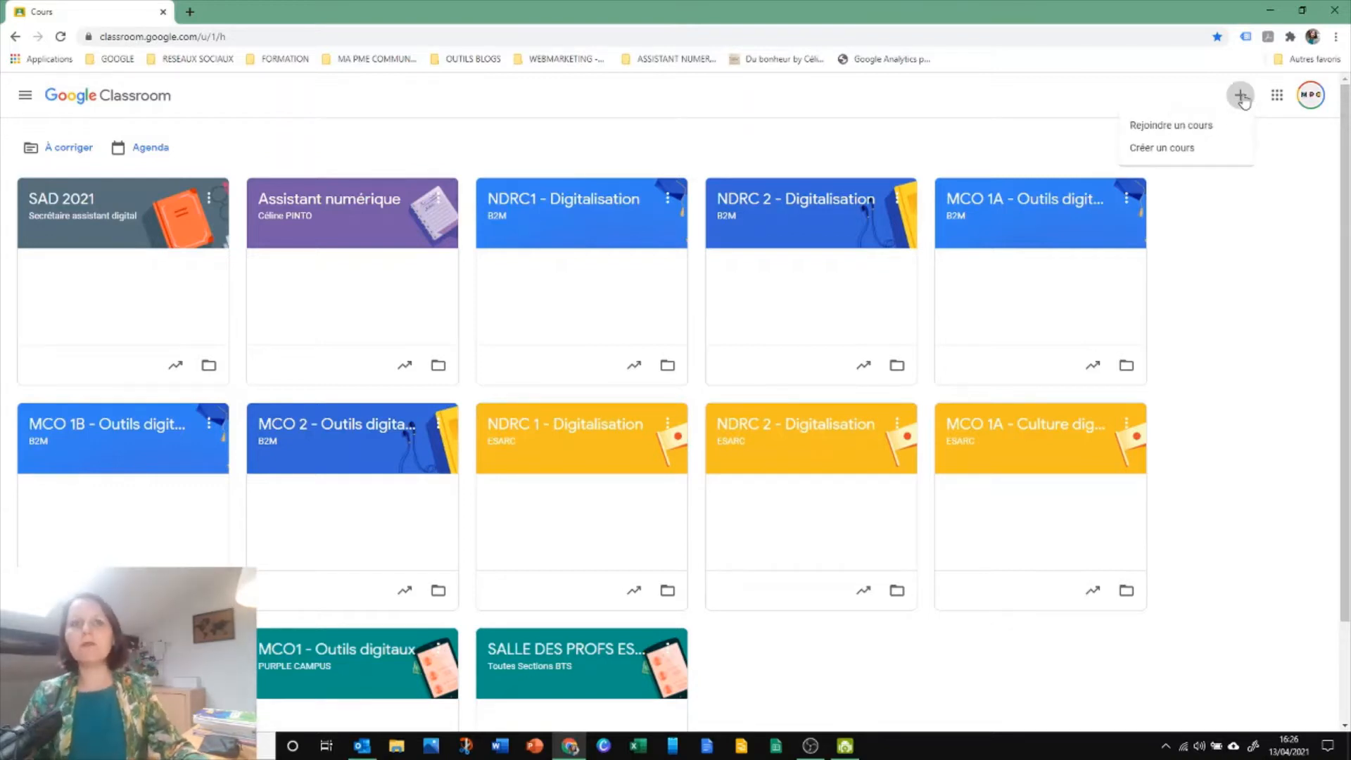
pyautogui.click(1163, 149)
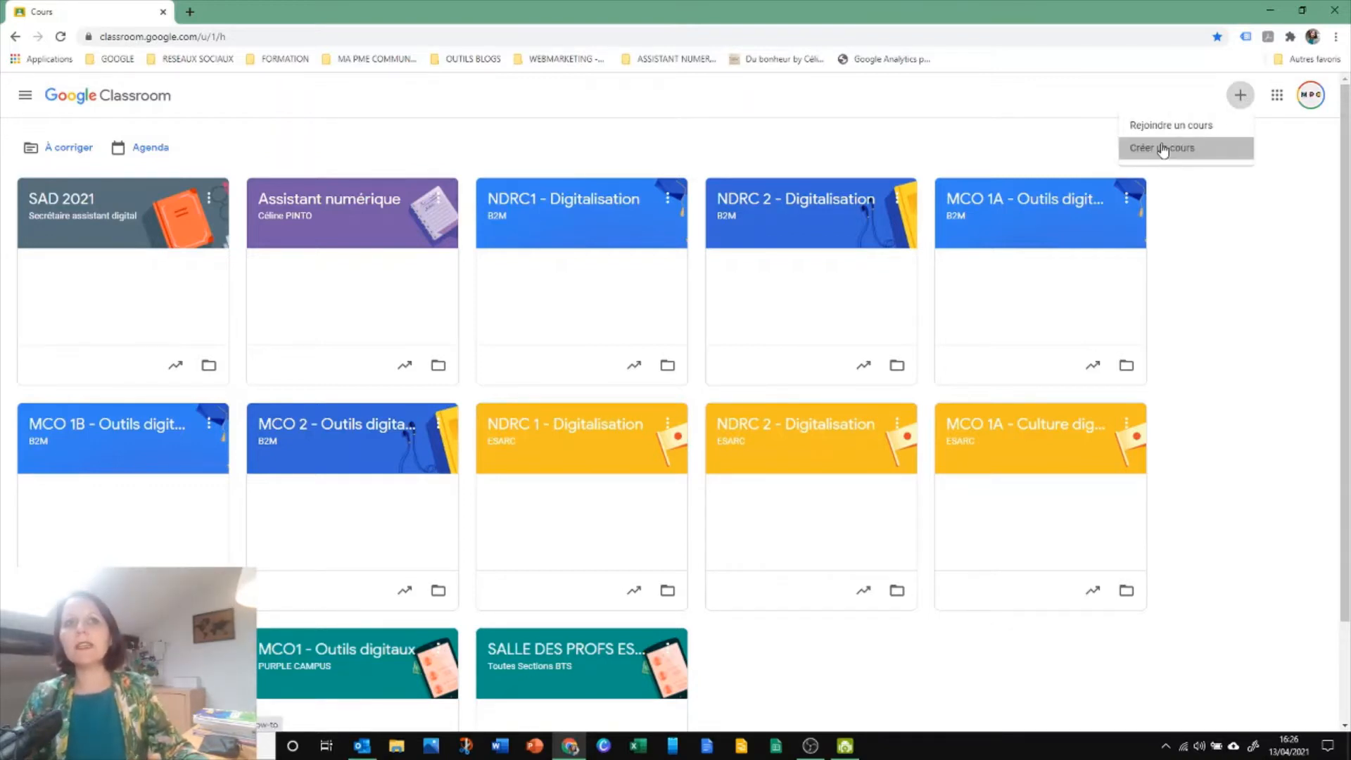
pyautogui.click(594, 523)
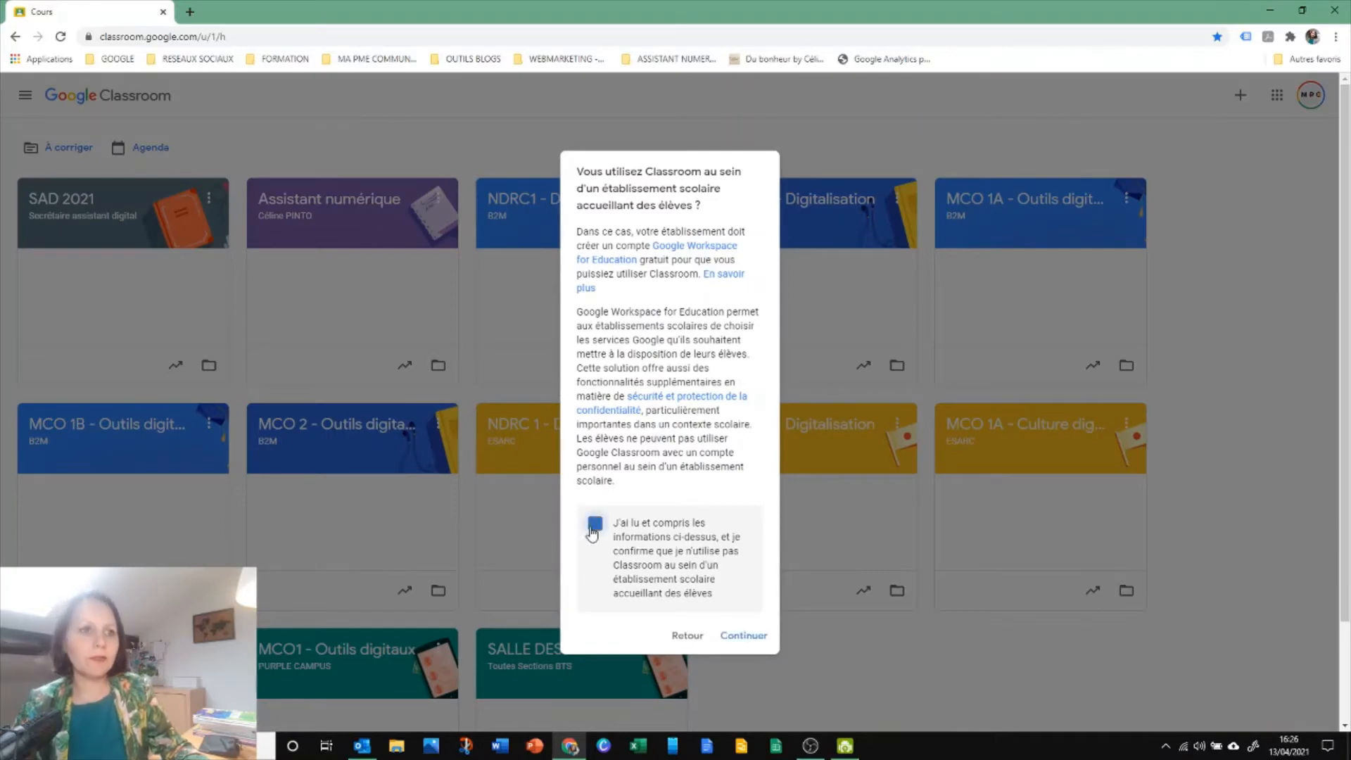
pyautogui.click(744, 635)
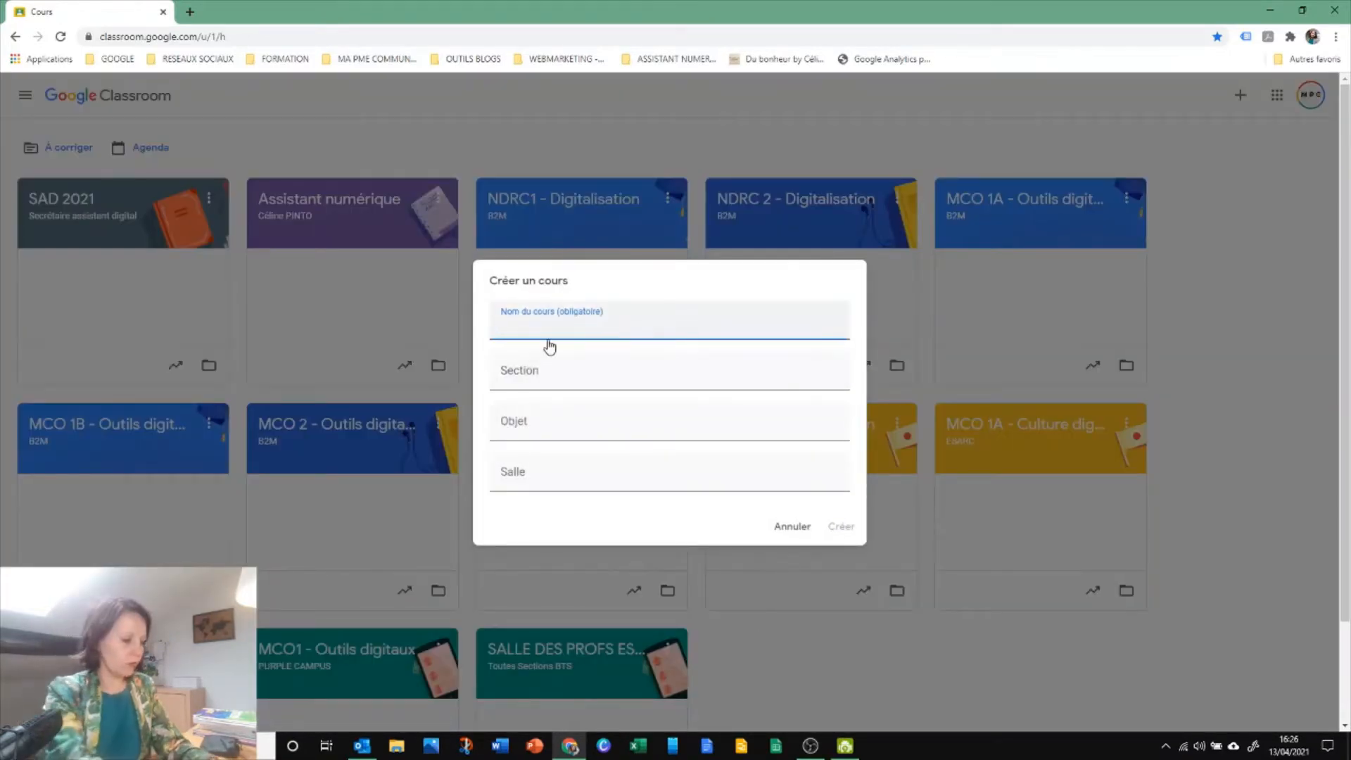
# Create the course with the name "COURS TEST tuto" and the section "Ecole - classe"
pyautogui.write('COURS TE')
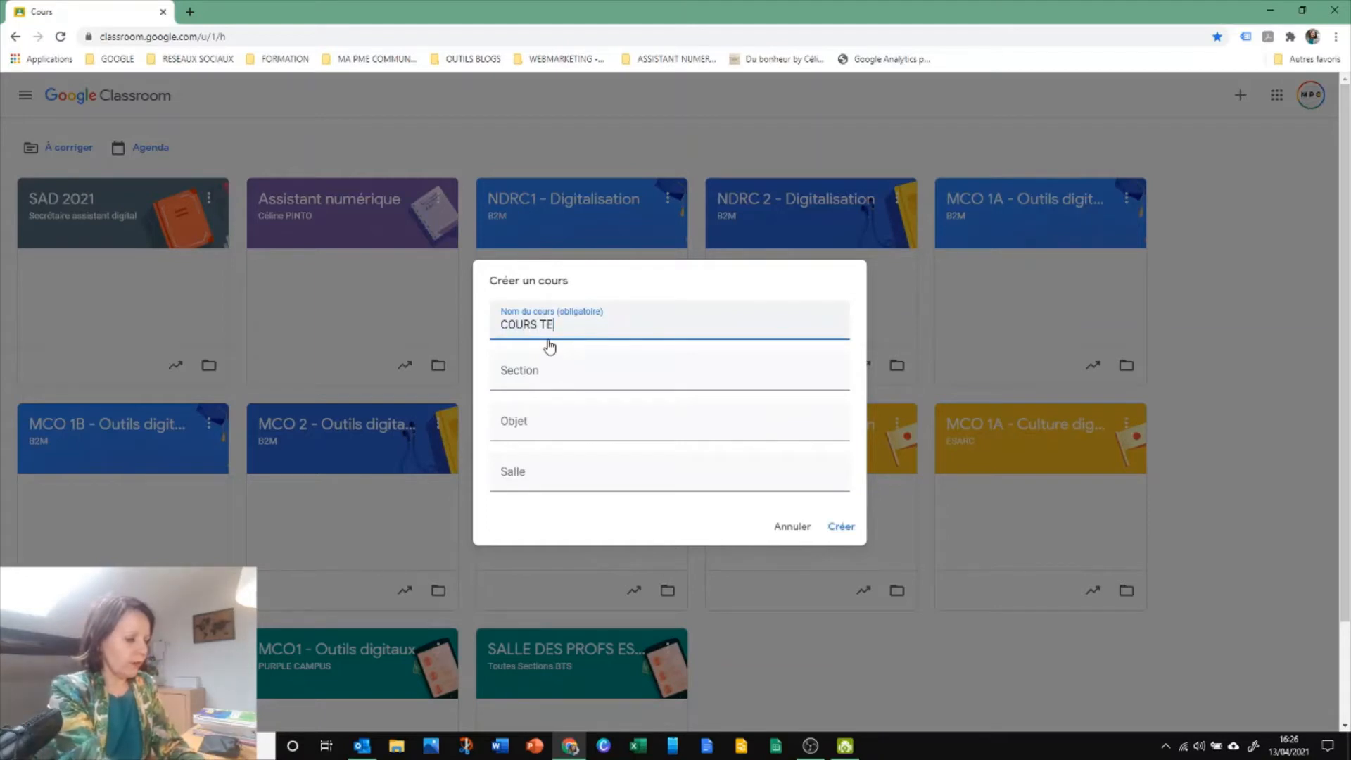
pyautogui.write('ST tuto')
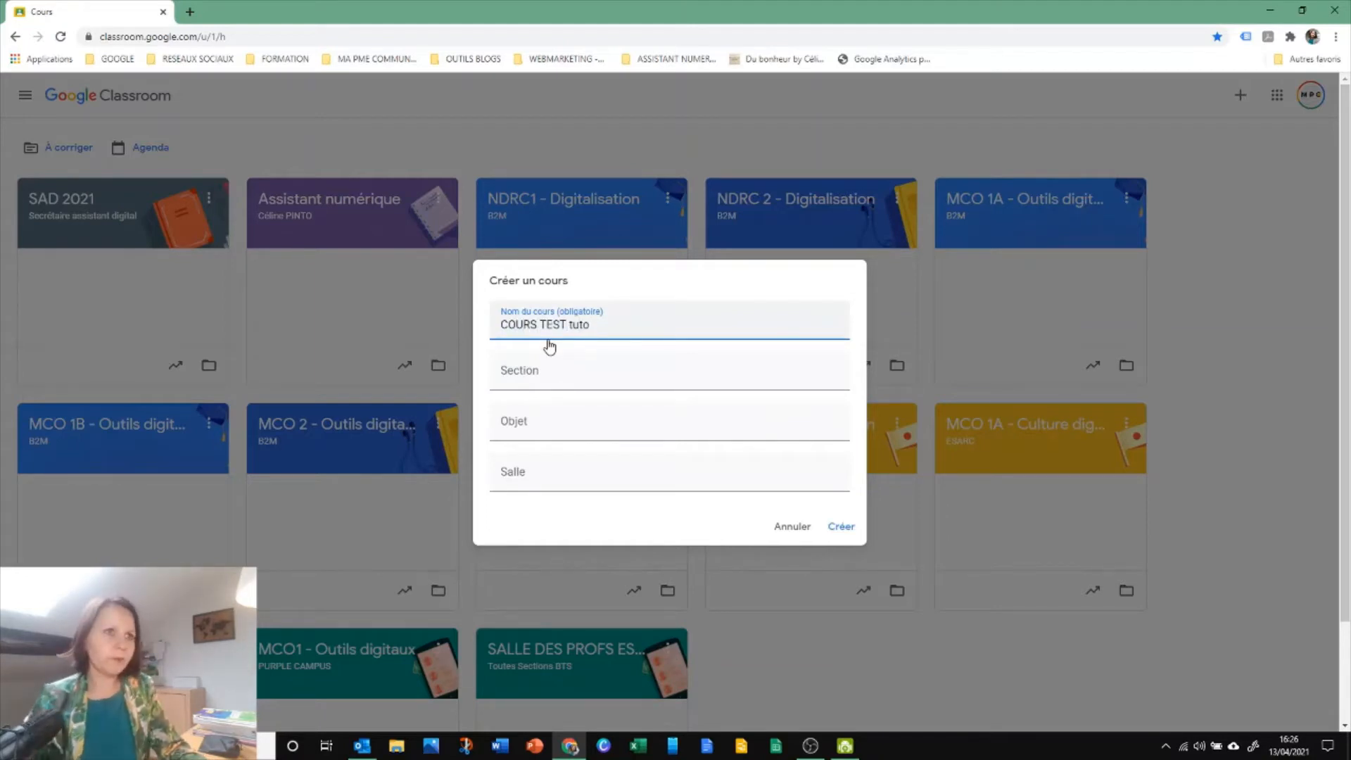
pyautogui.click(553, 381)
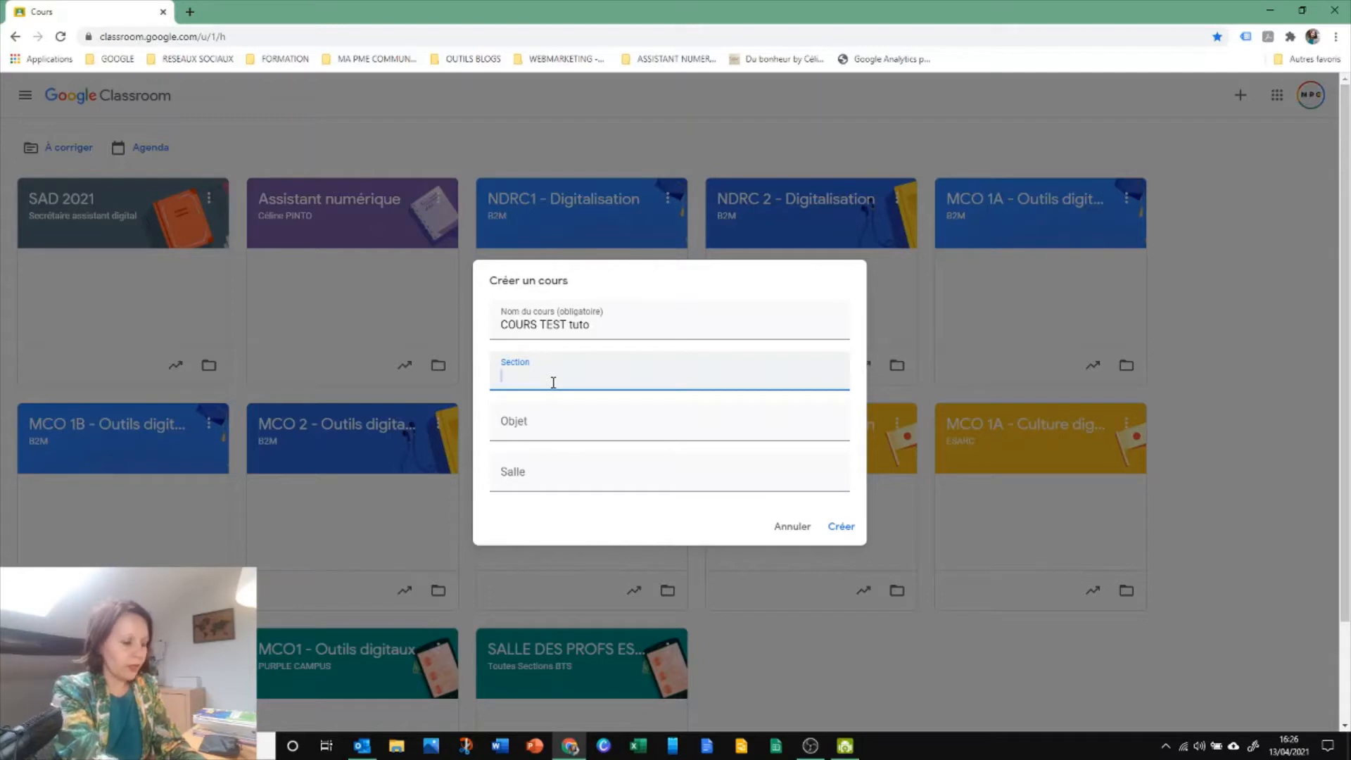
pyautogui.write('Eco')
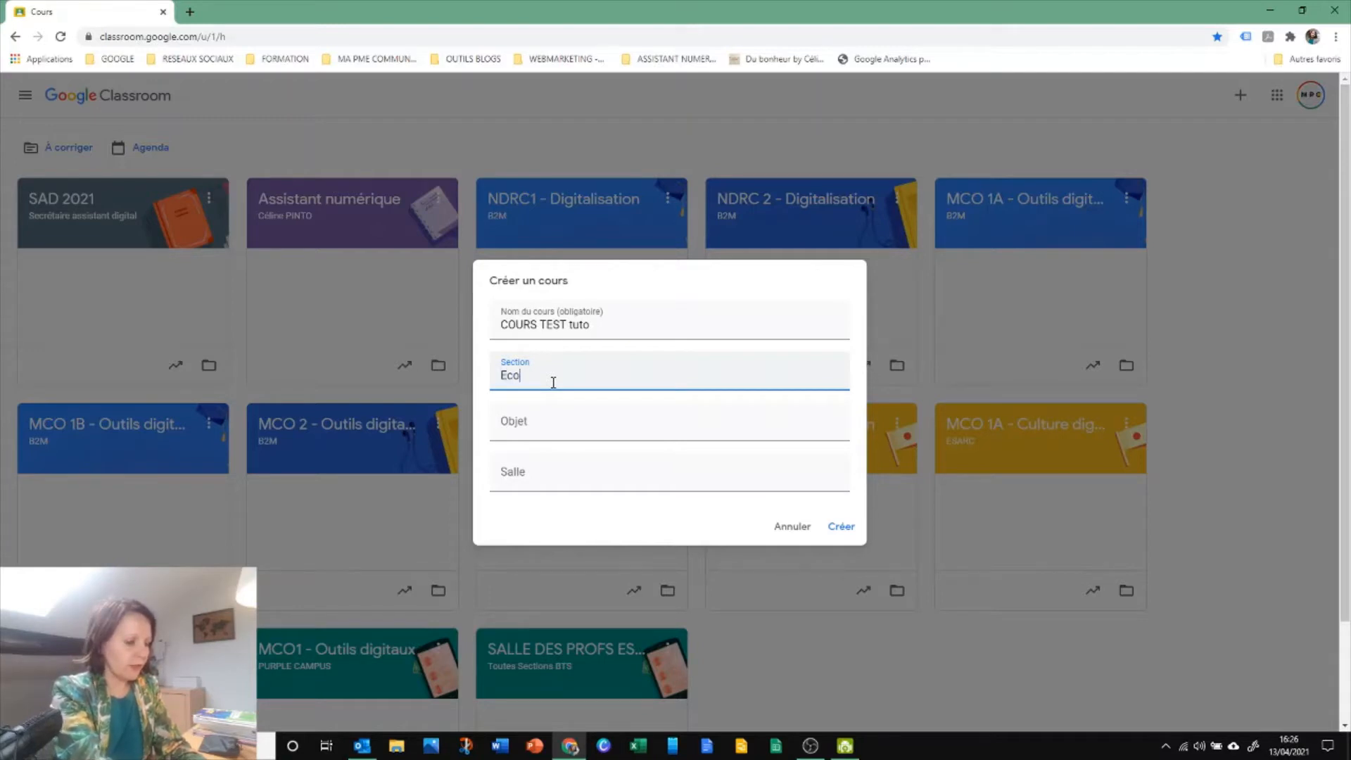
pyautogui.write('le - classe')
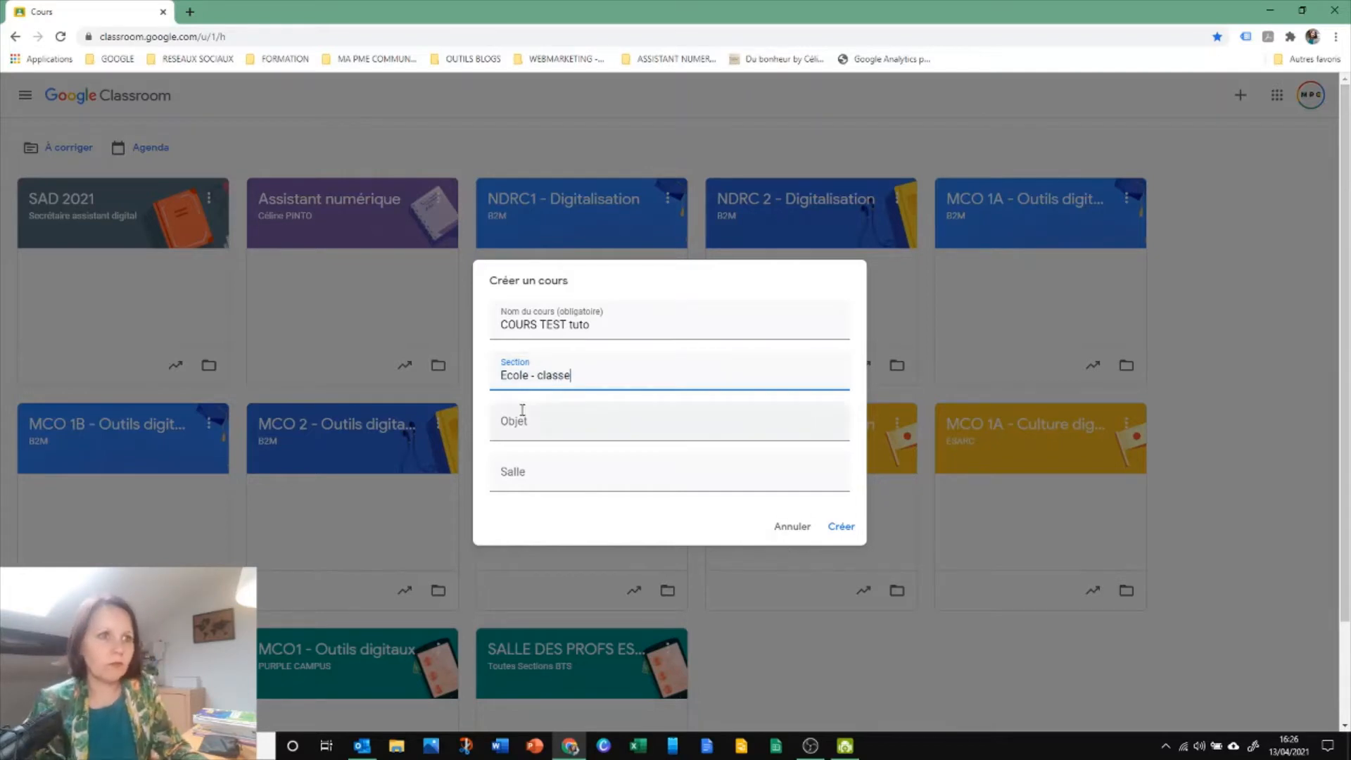
pyautogui.click(840, 528)
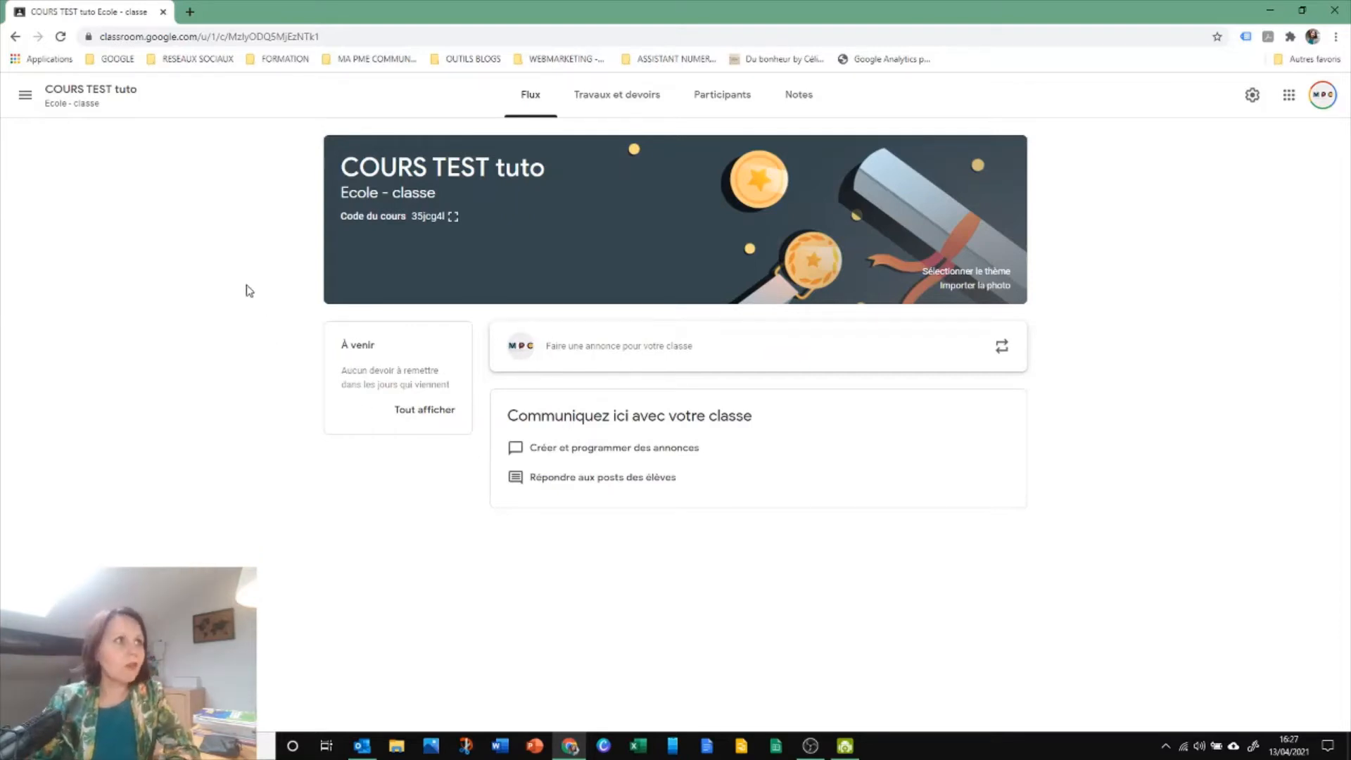
# Return to the course list and move the COURS TEST tuto card to the end, after SALLE DES PROFS
pyautogui.click(25, 95)
pyautogui.click(25, 96)
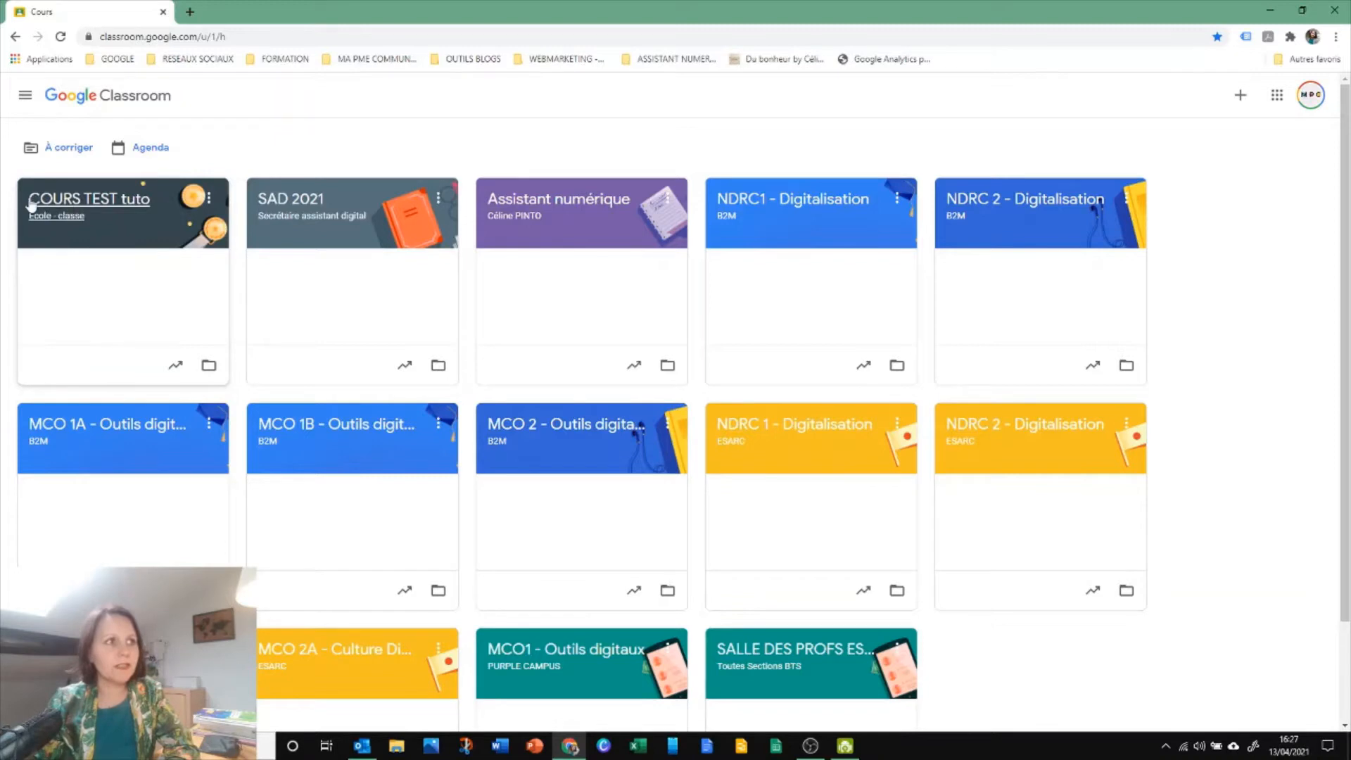
pyautogui.moveTo(67, 209); pyautogui.dragTo(760, 628)
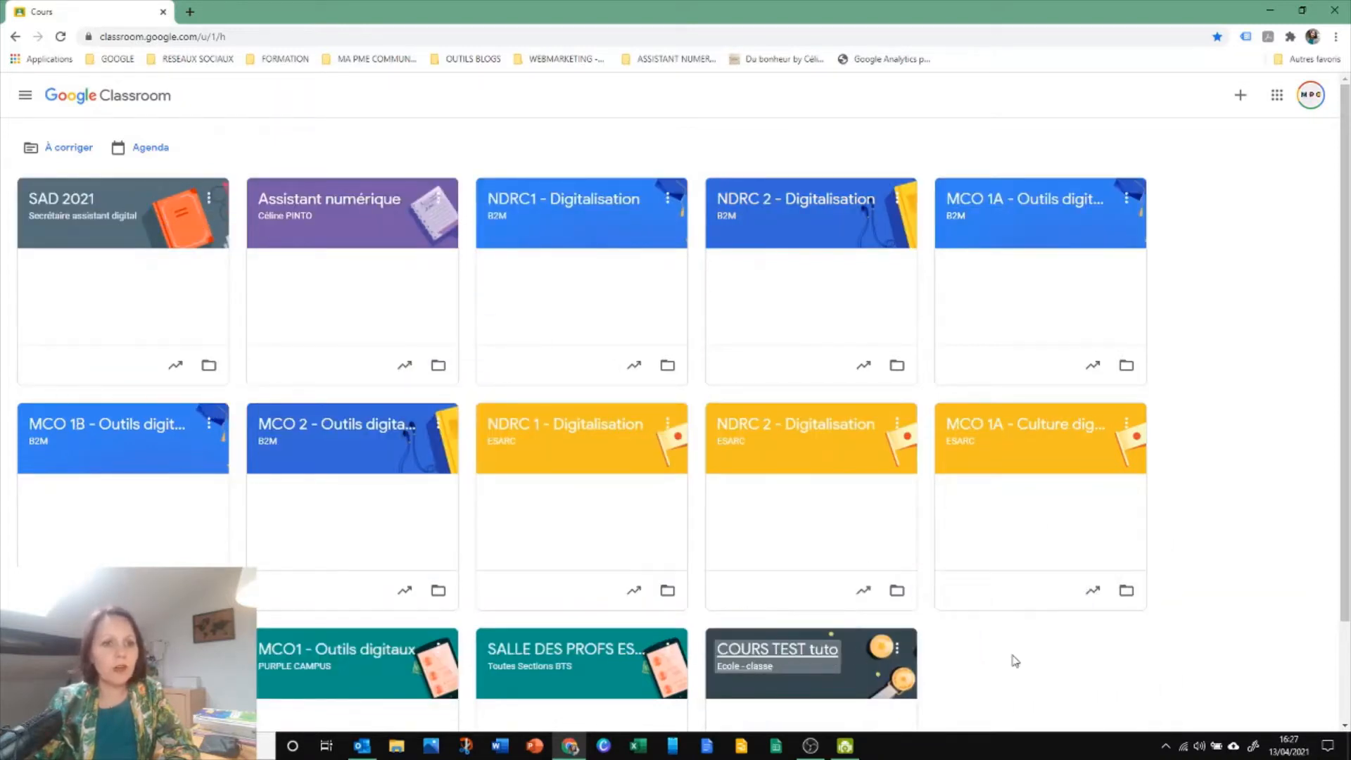
# Open the COURS TEST tuto course, go back to the course list once, and reopen the course
pyautogui.click(799, 654)
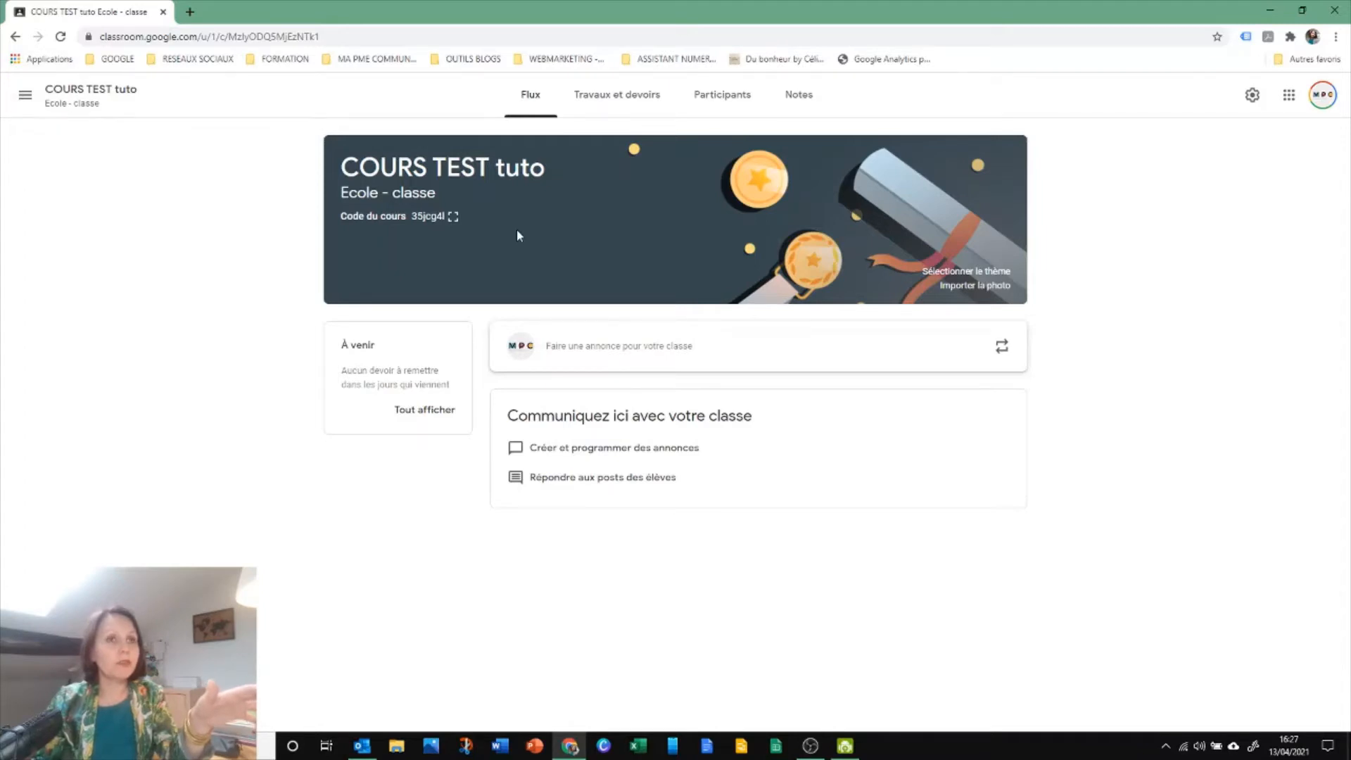
pyautogui.click(25, 96)
pyautogui.click(29, 99)
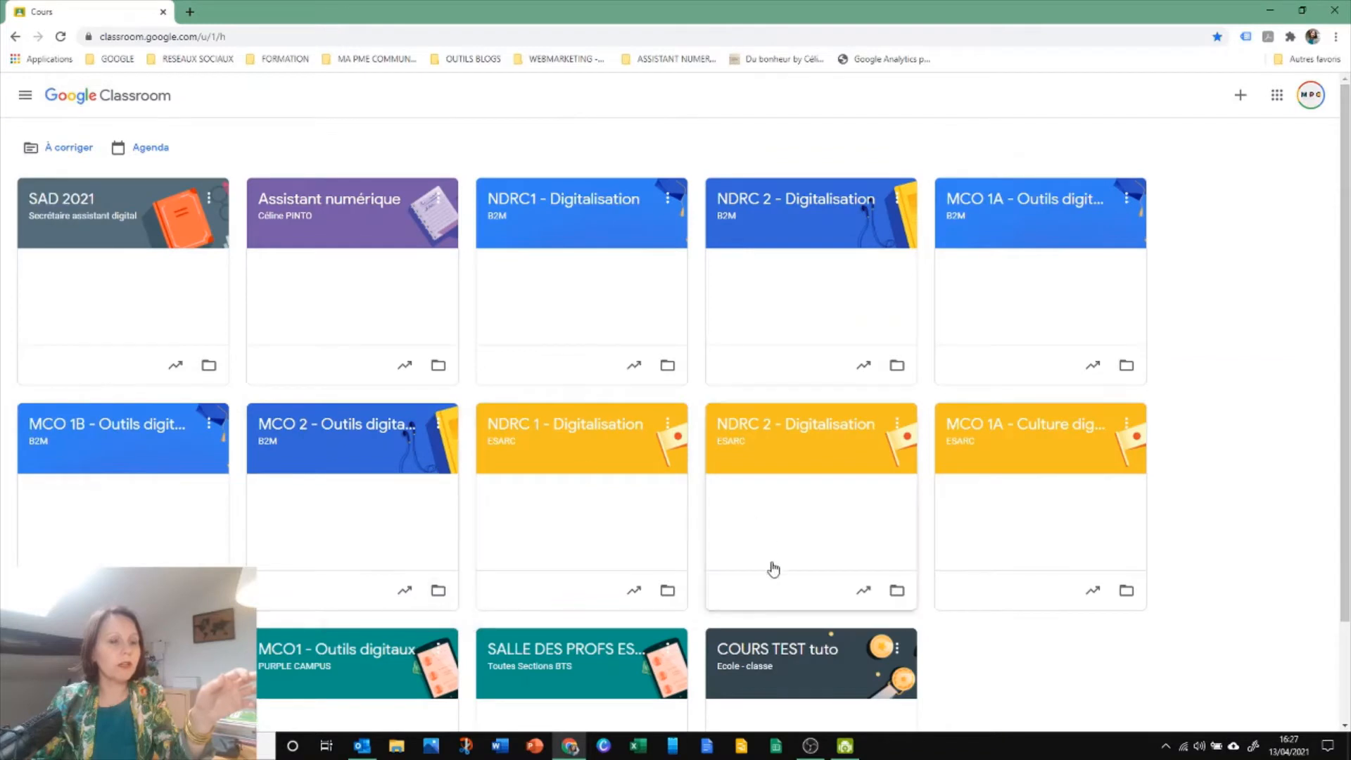
pyautogui.click(814, 652)
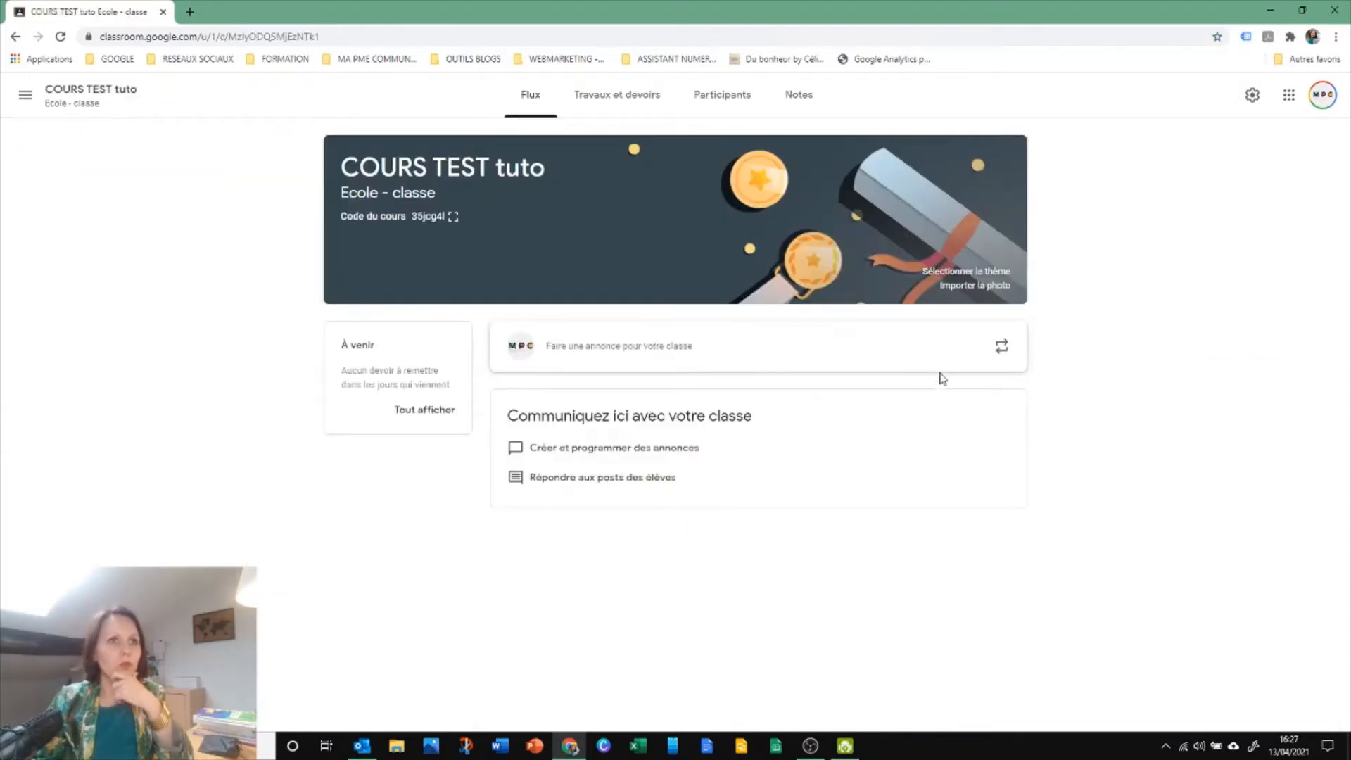
# Set the course theme to the blue bicycle banner from the Sport gallery
pyautogui.click(958, 272)
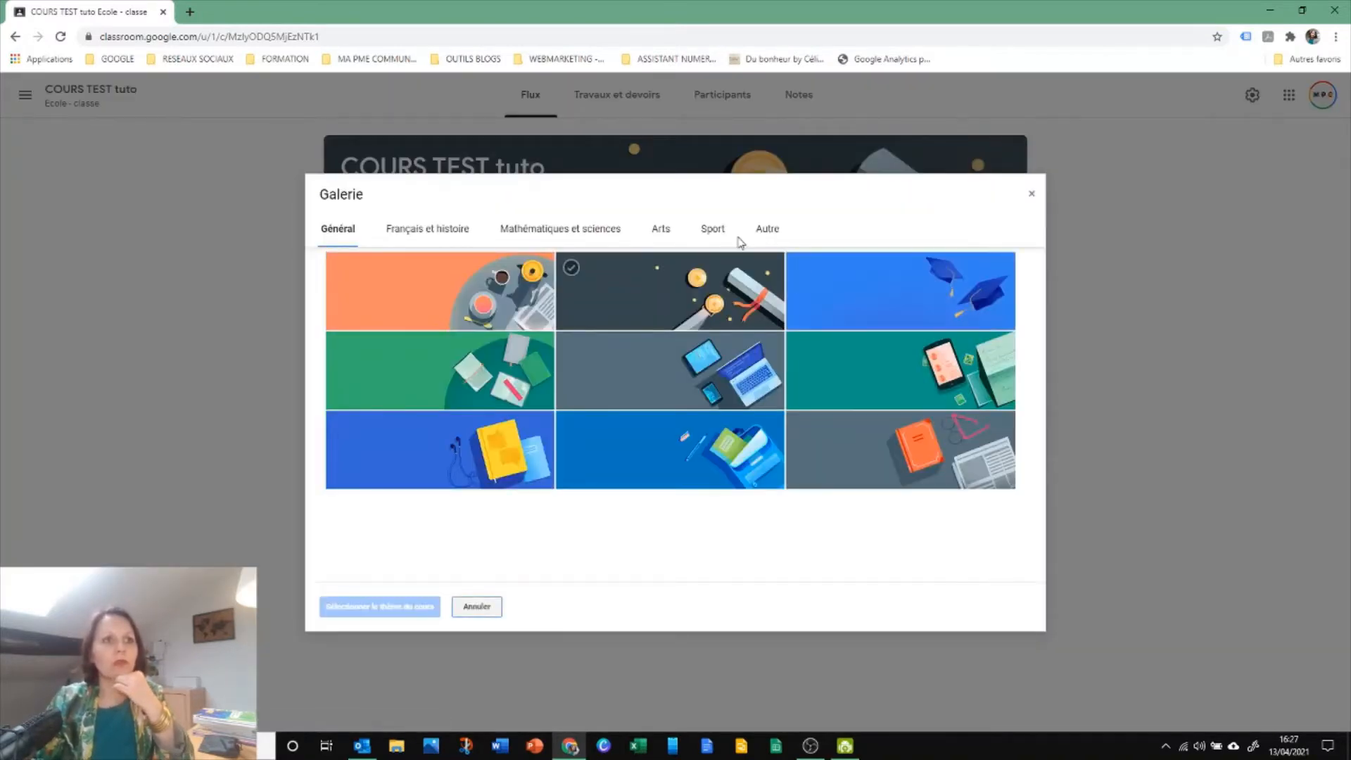
pyautogui.click(713, 230)
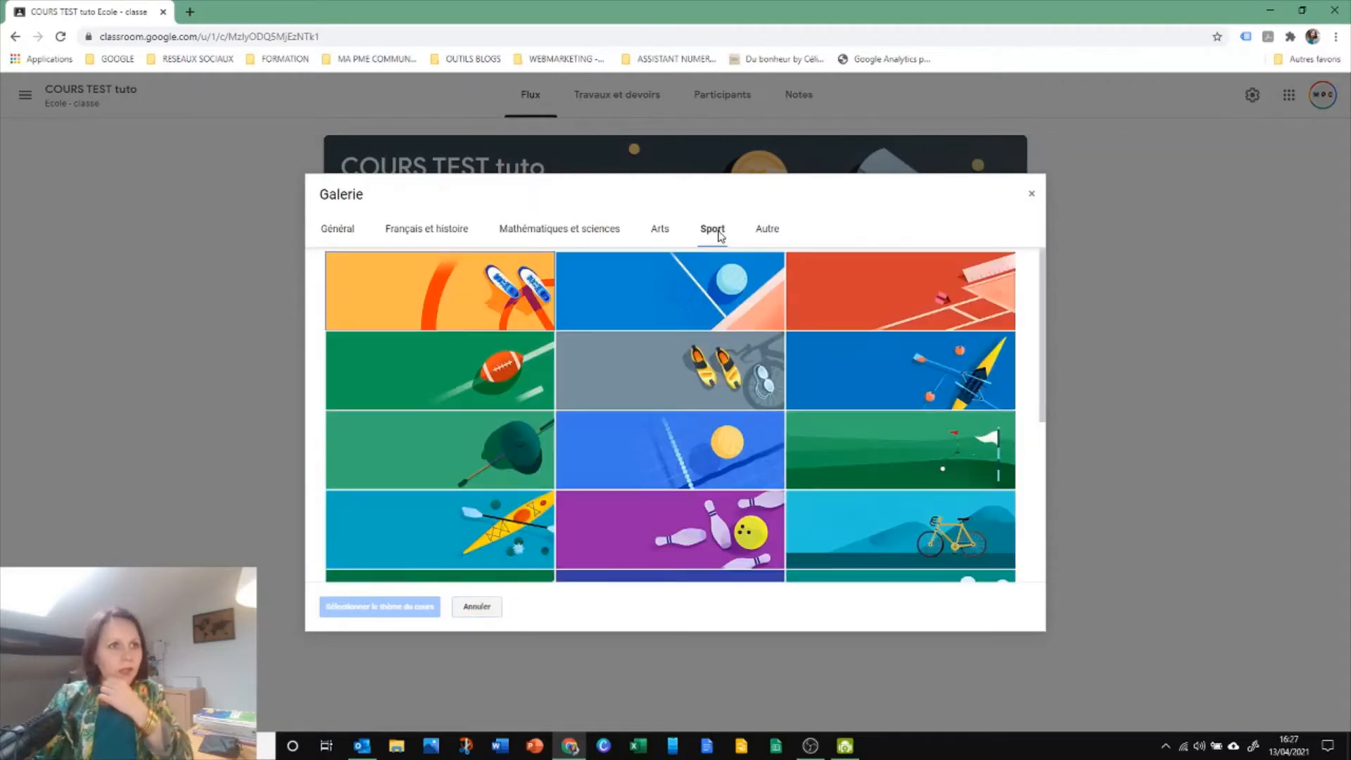
pyautogui.scroll(-1, 897, 472)
pyautogui.click(899, 469)
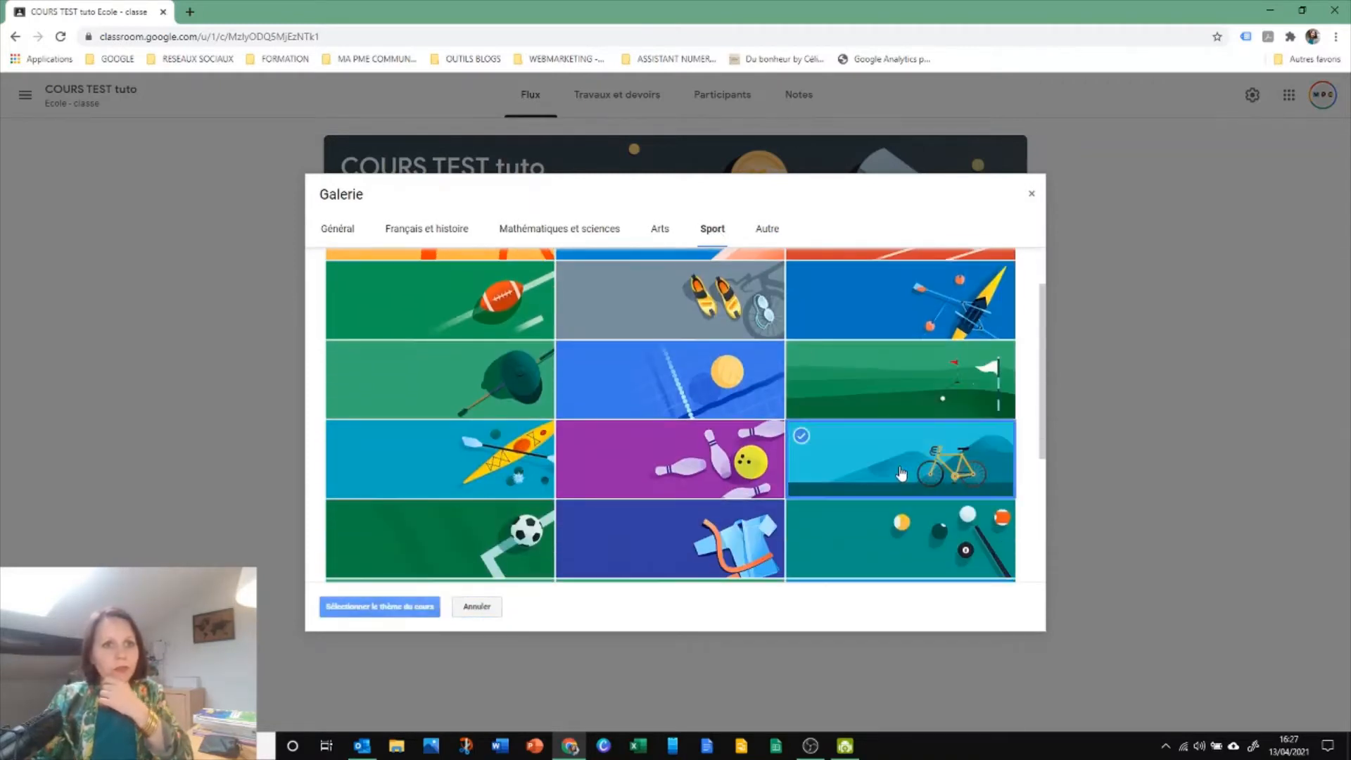
pyautogui.click(369, 611)
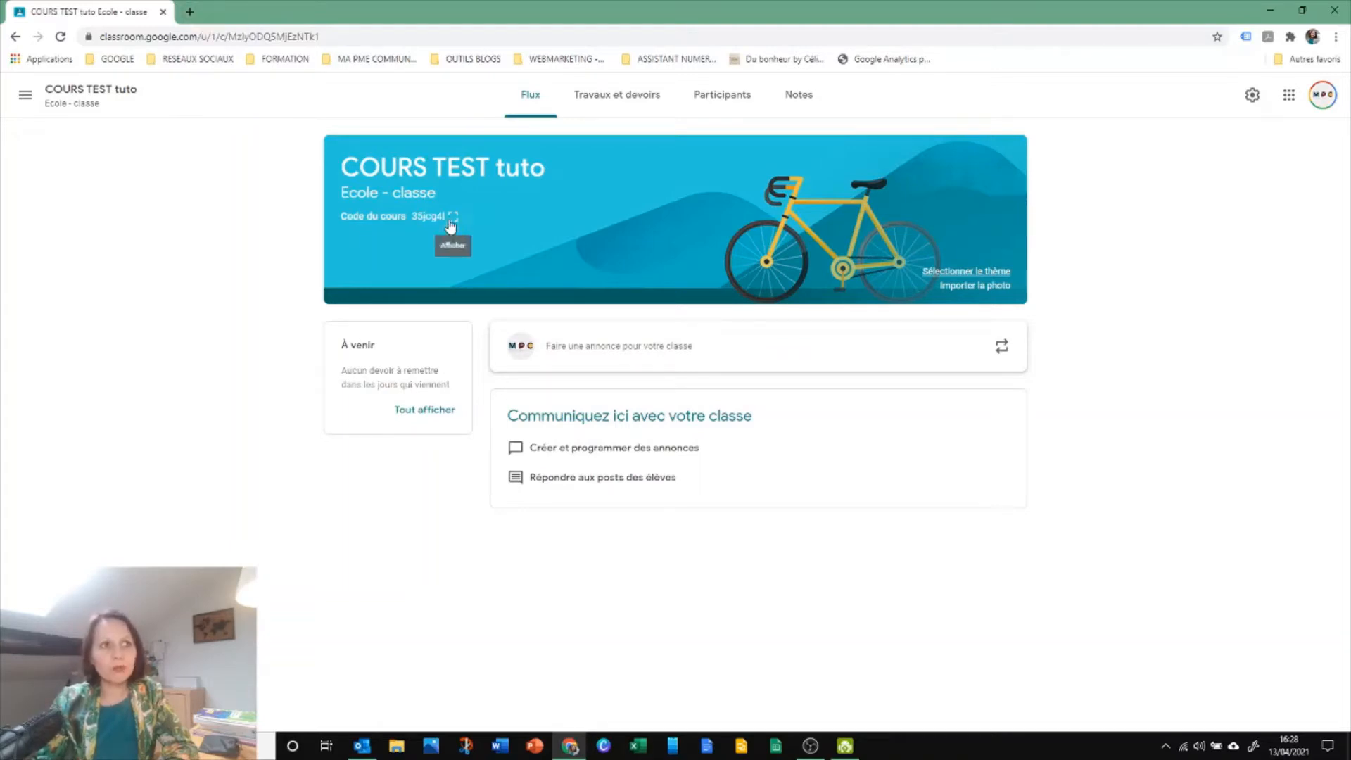
# Display the course code, copy the invitation link and open it in a new browser tab
pyautogui.click(450, 223)
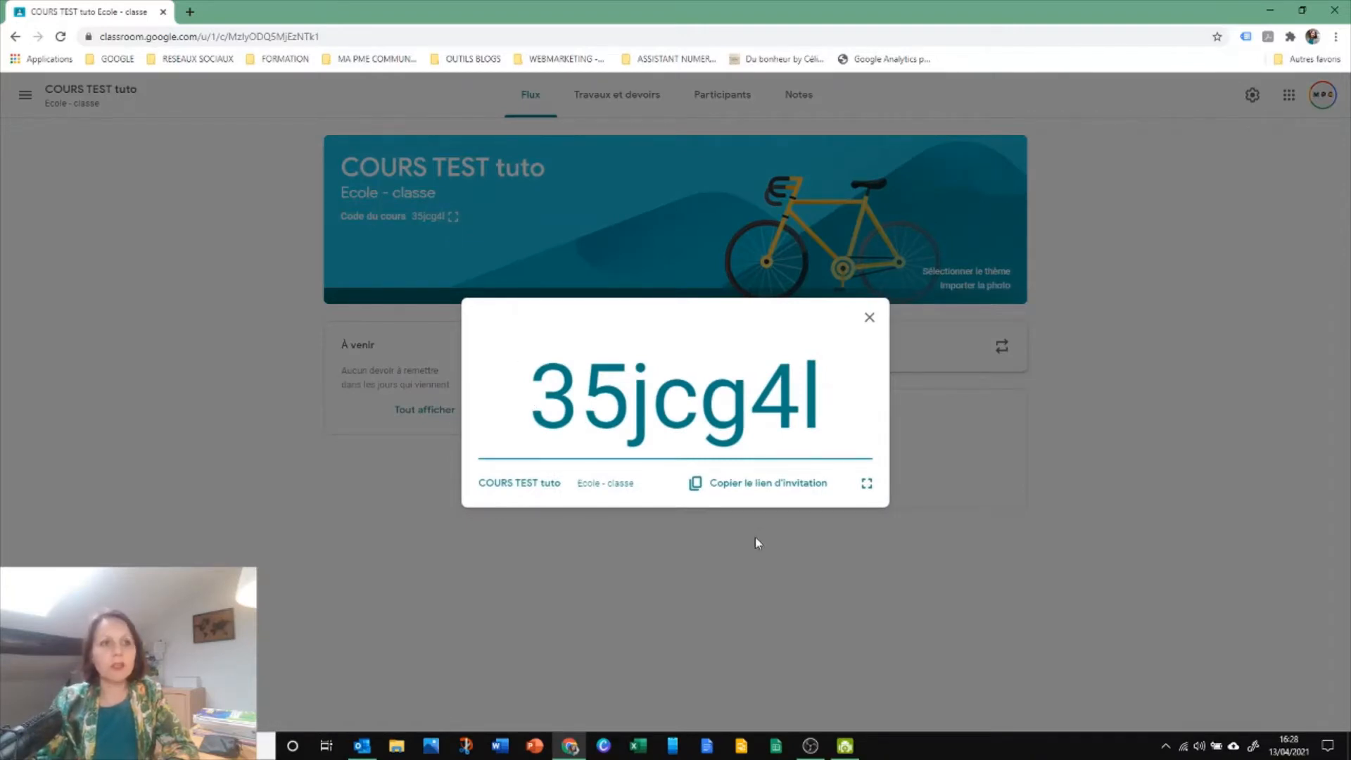
pyautogui.click(750, 490)
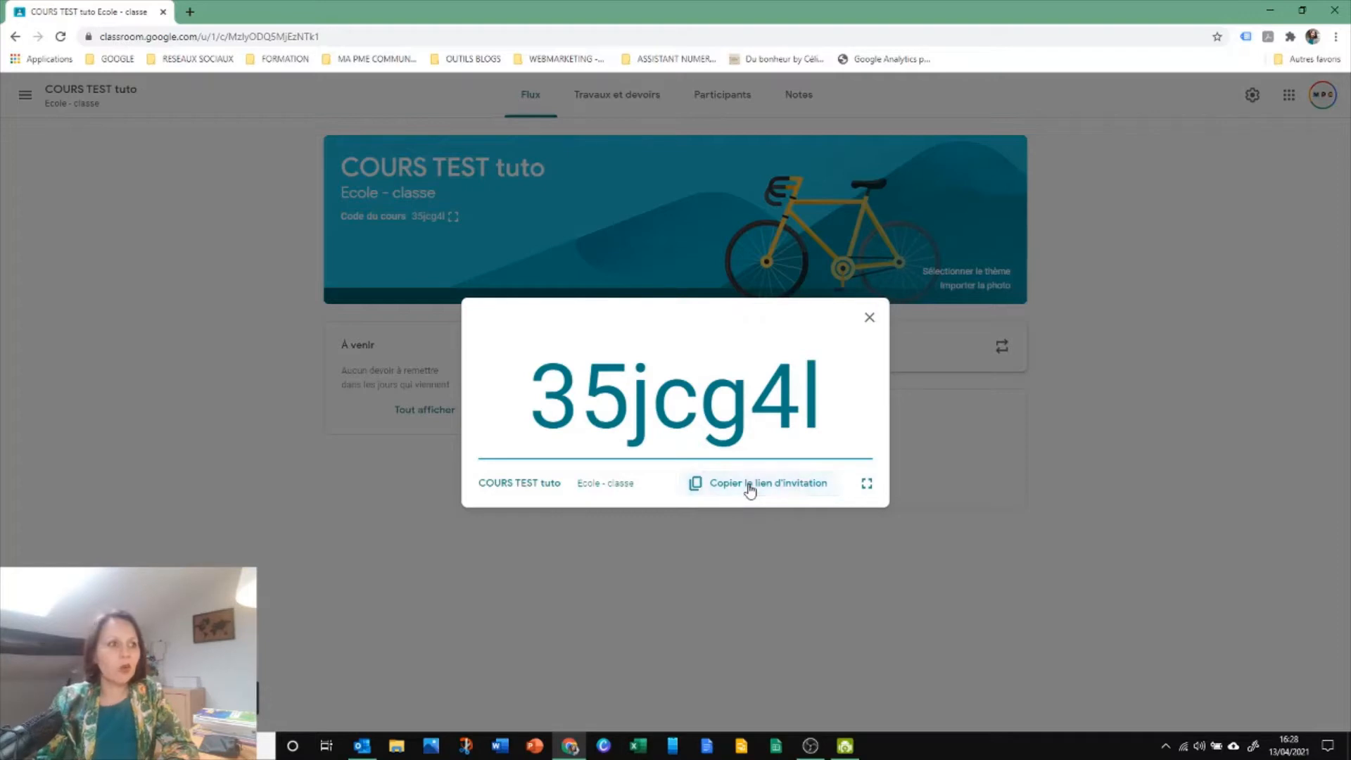
pyautogui.click(190, 12)
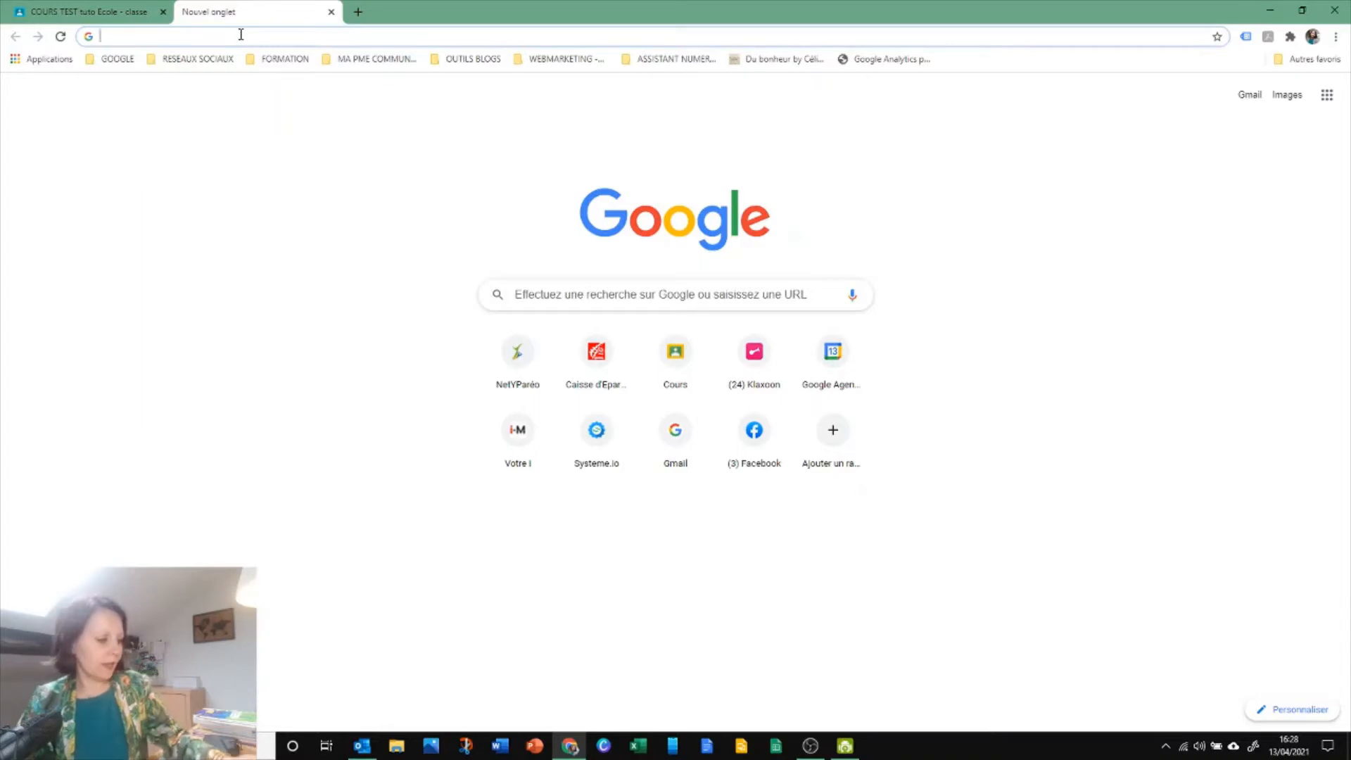
pyautogui.press('Return')
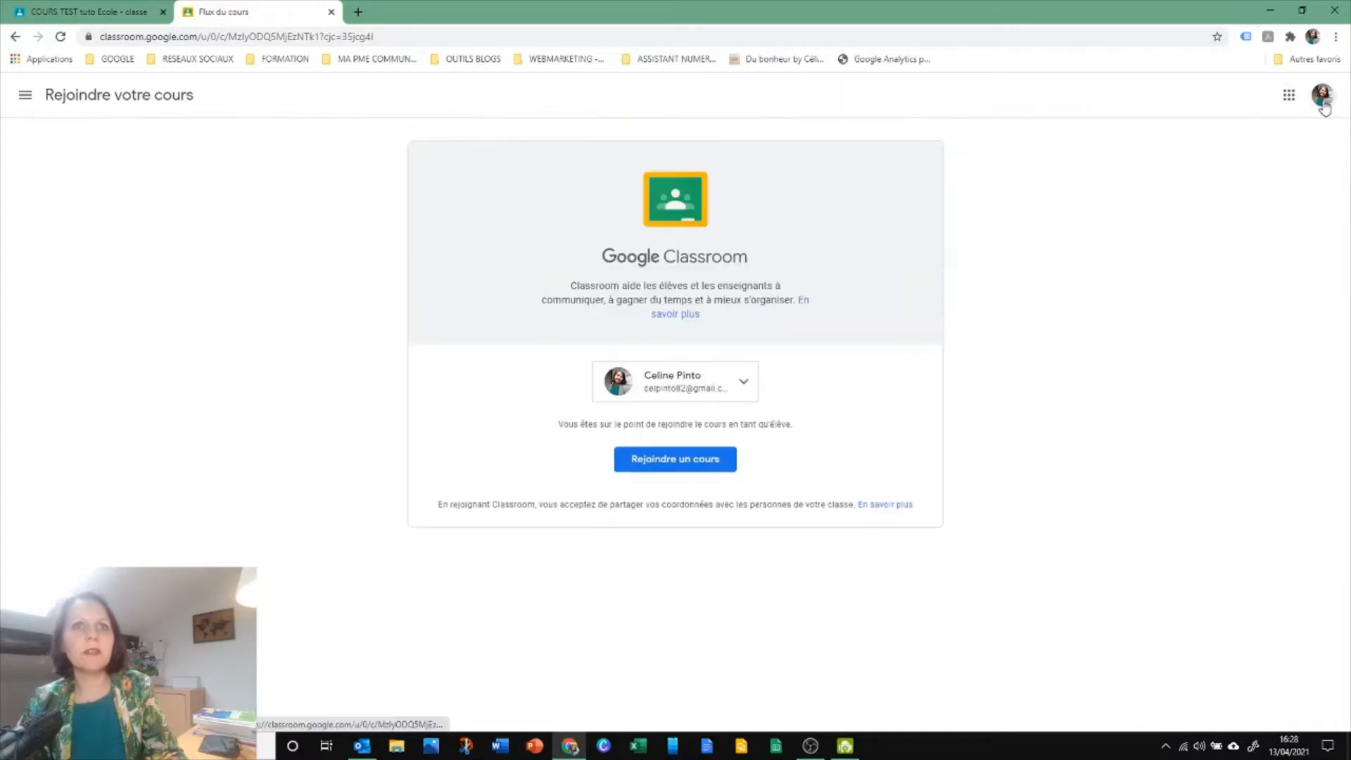
# Join the course as a student with the personal Google account, view its participants and return to the Flux page
pyautogui.click(693, 381)
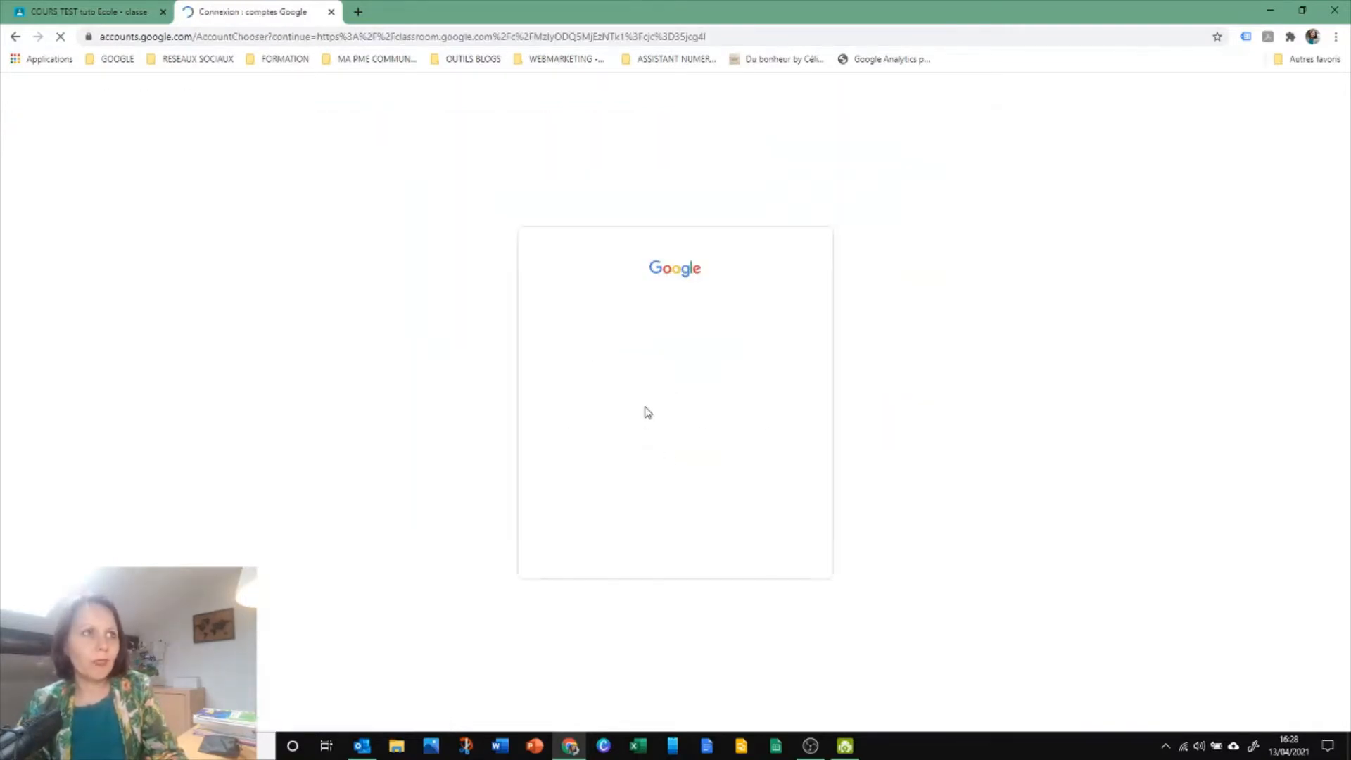
pyautogui.click(607, 349)
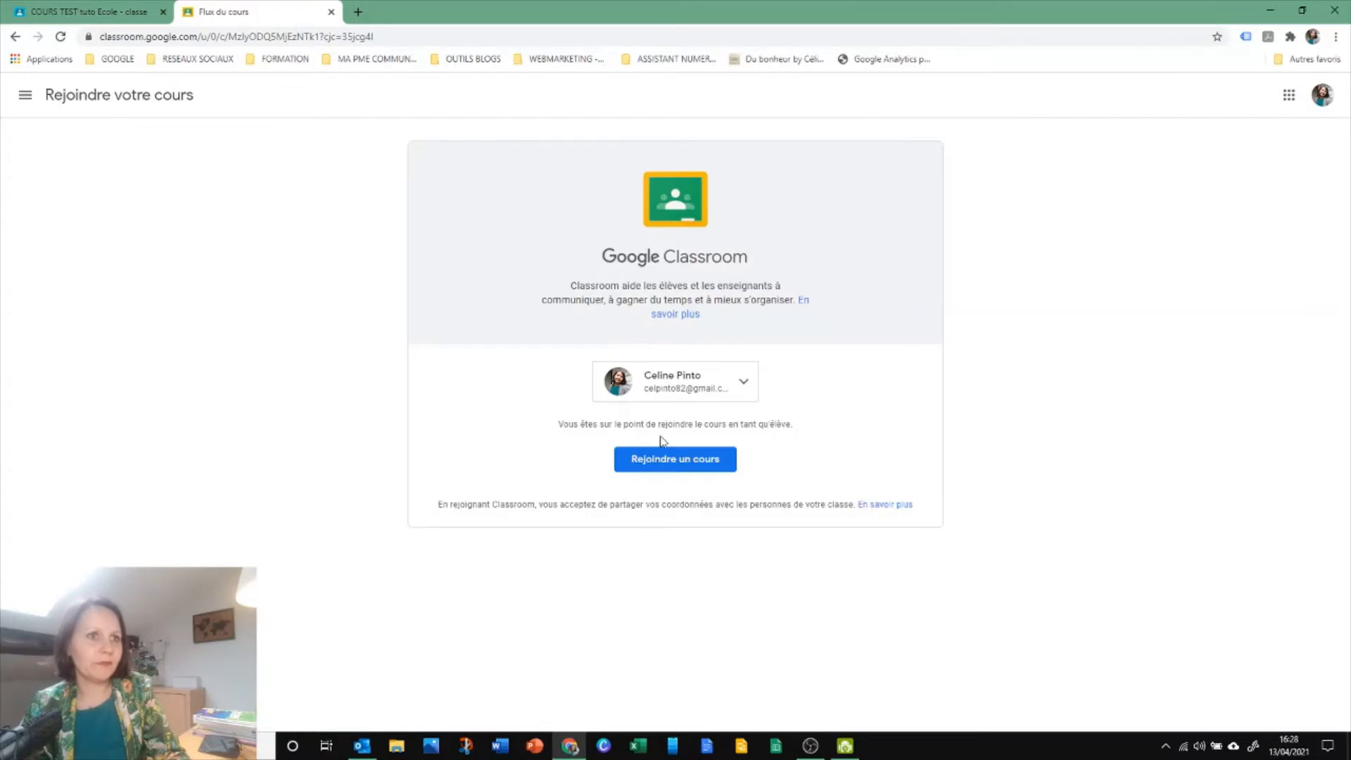
pyautogui.click(669, 464)
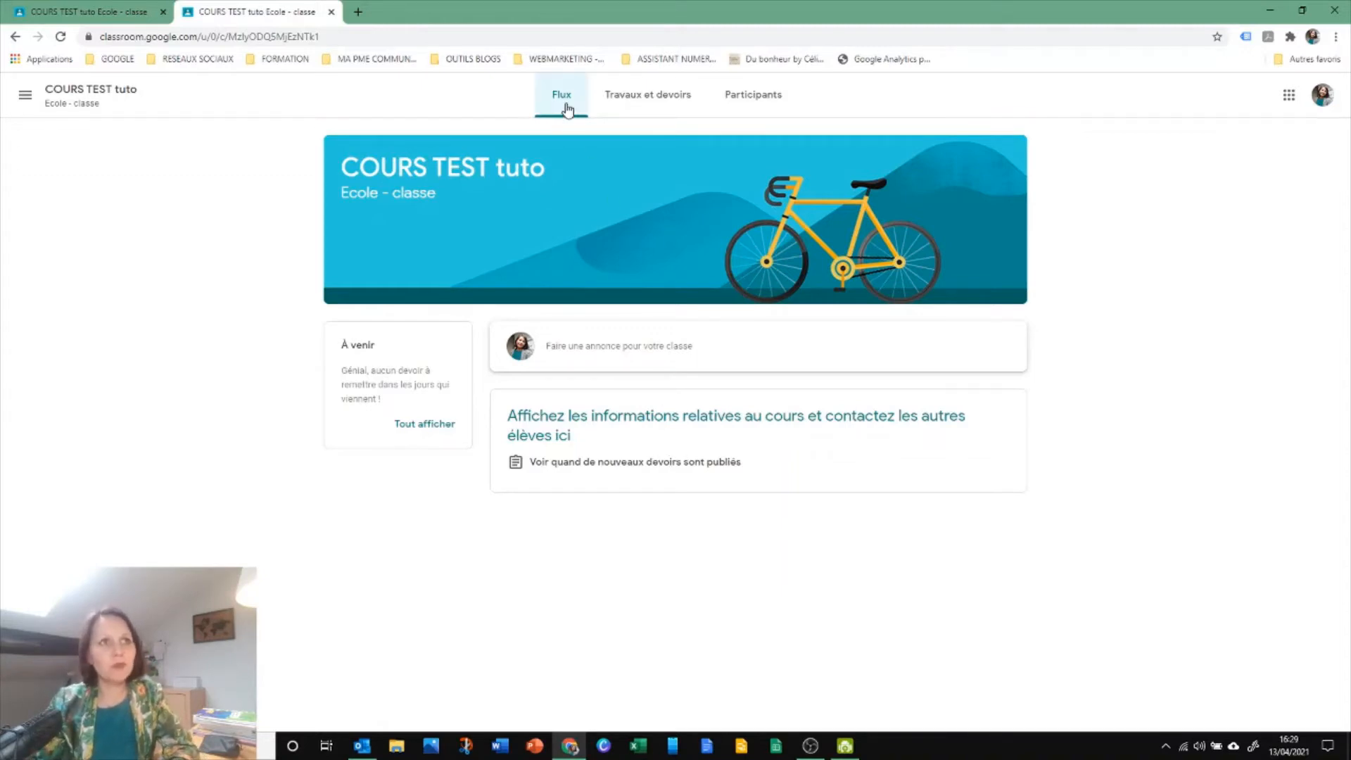
pyautogui.click(751, 109)
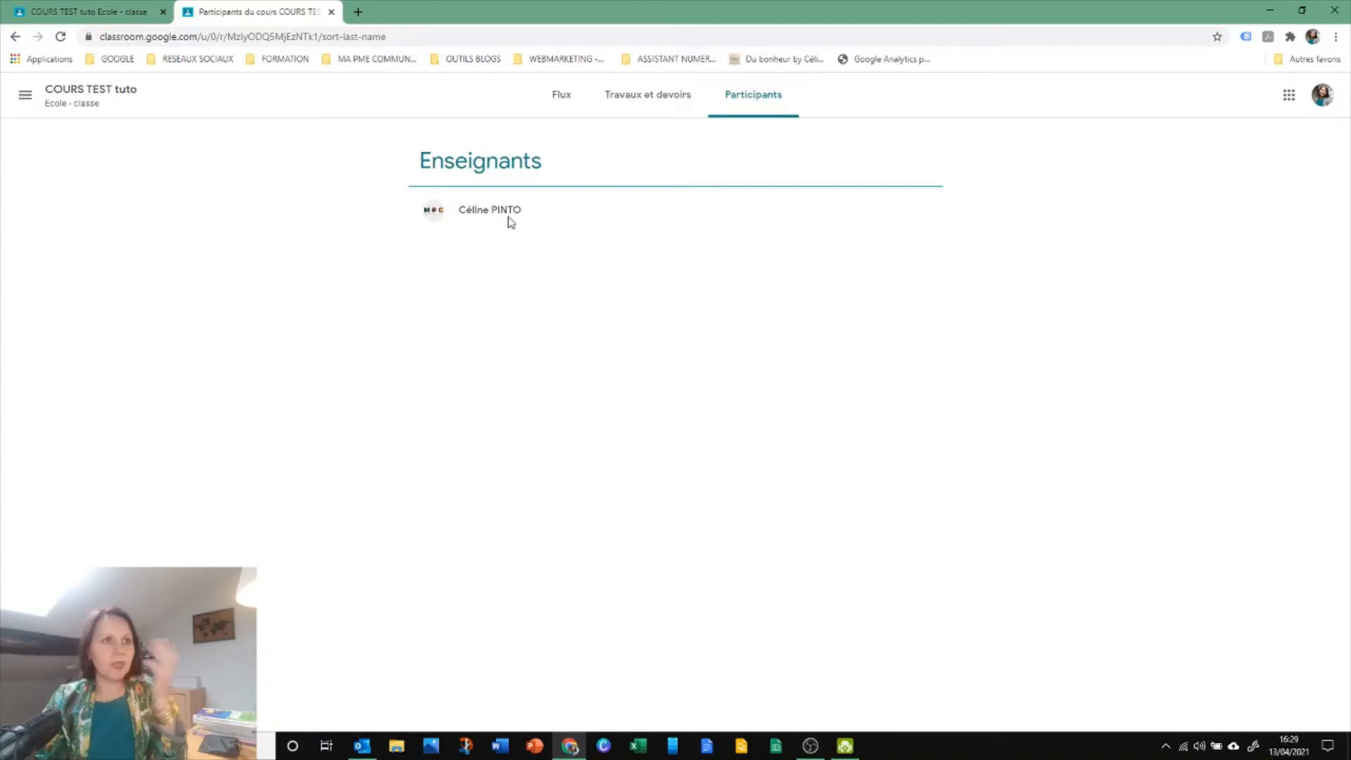
pyautogui.click(548, 102)
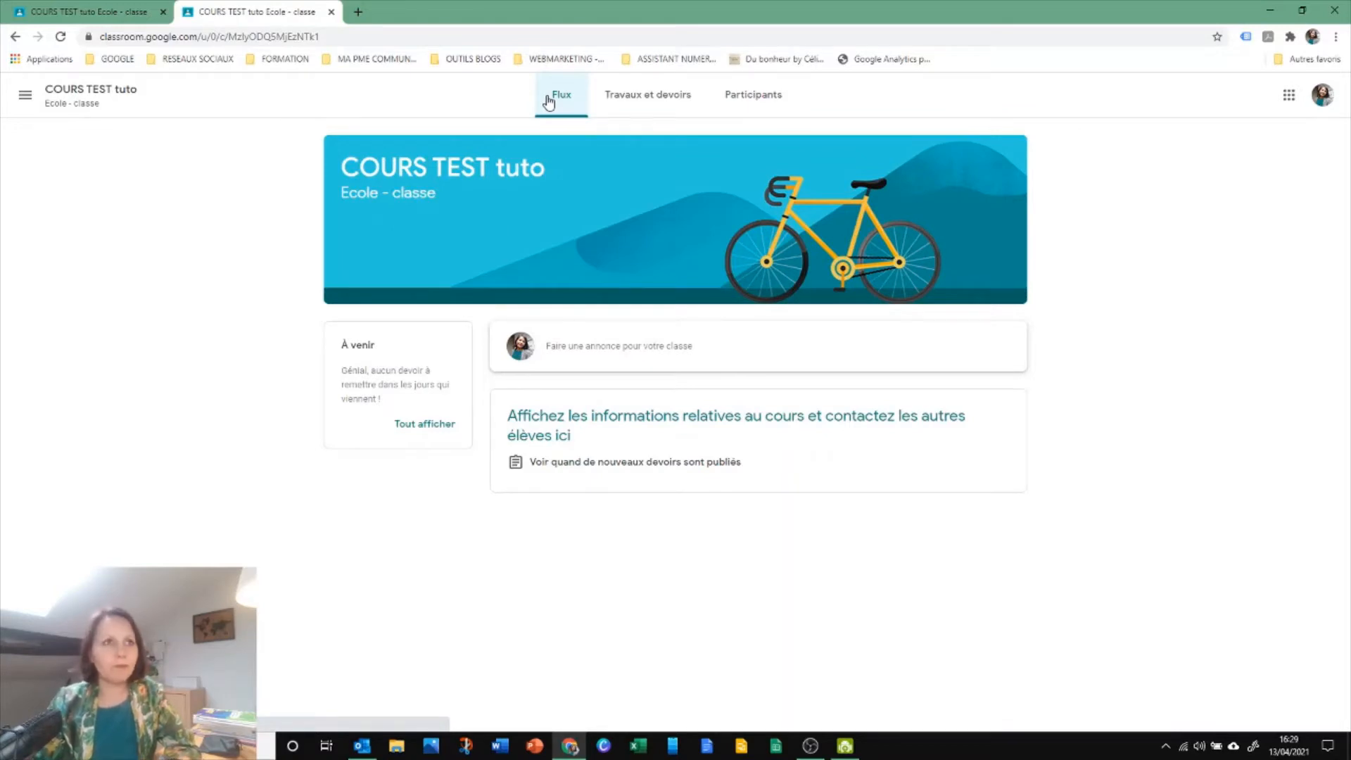
# Return to the teacher's course view, review the invitation codes in the course settings, display the course code, and leave the settings
pyautogui.click(60, 14)
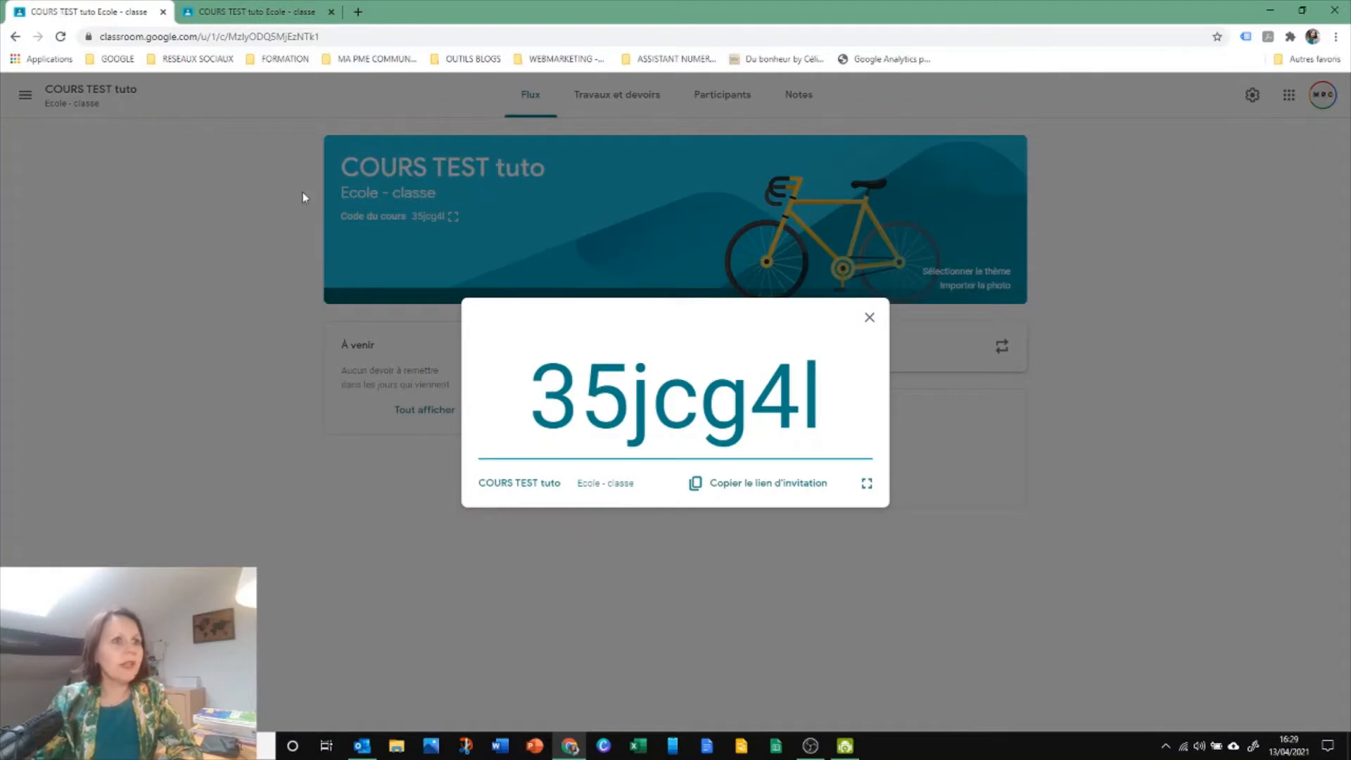
pyautogui.click(866, 320)
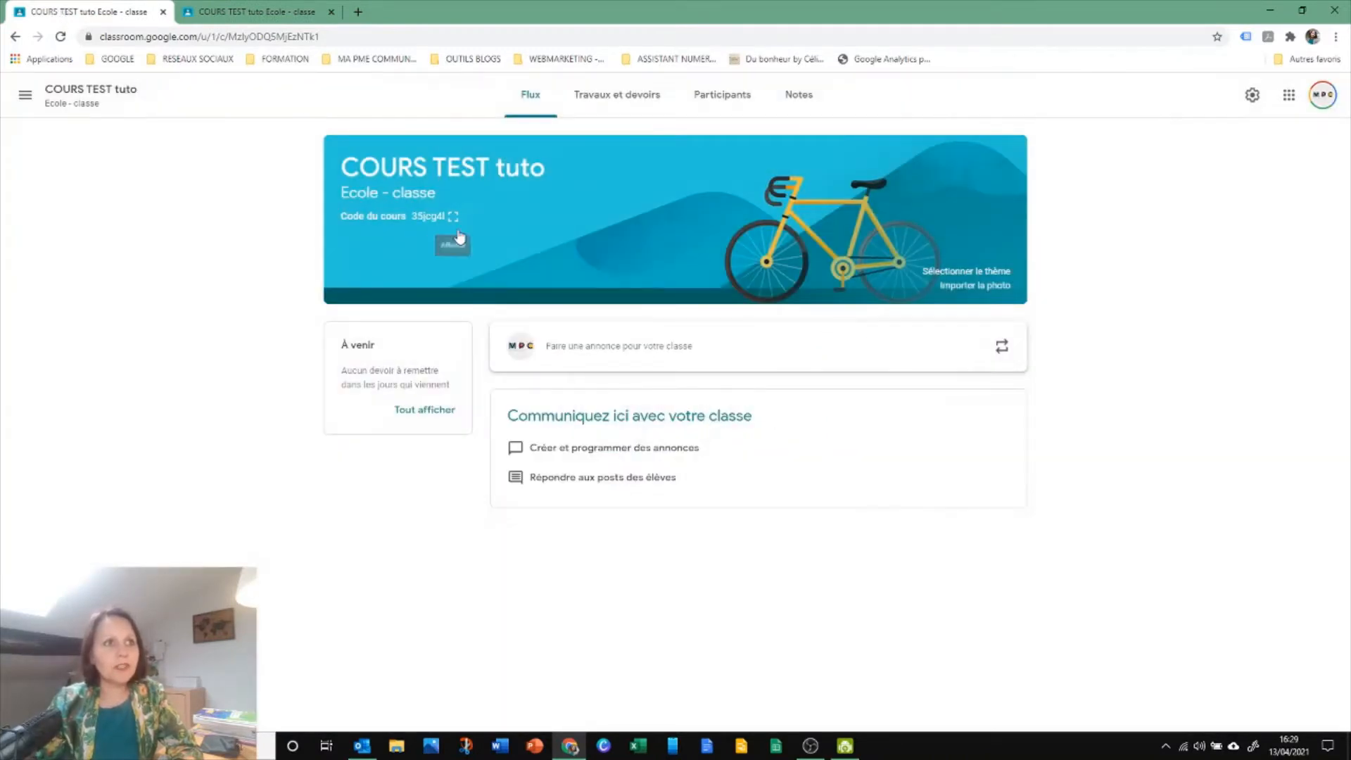
pyautogui.click(1251, 92)
pyautogui.scroll(-1, 718, 543)
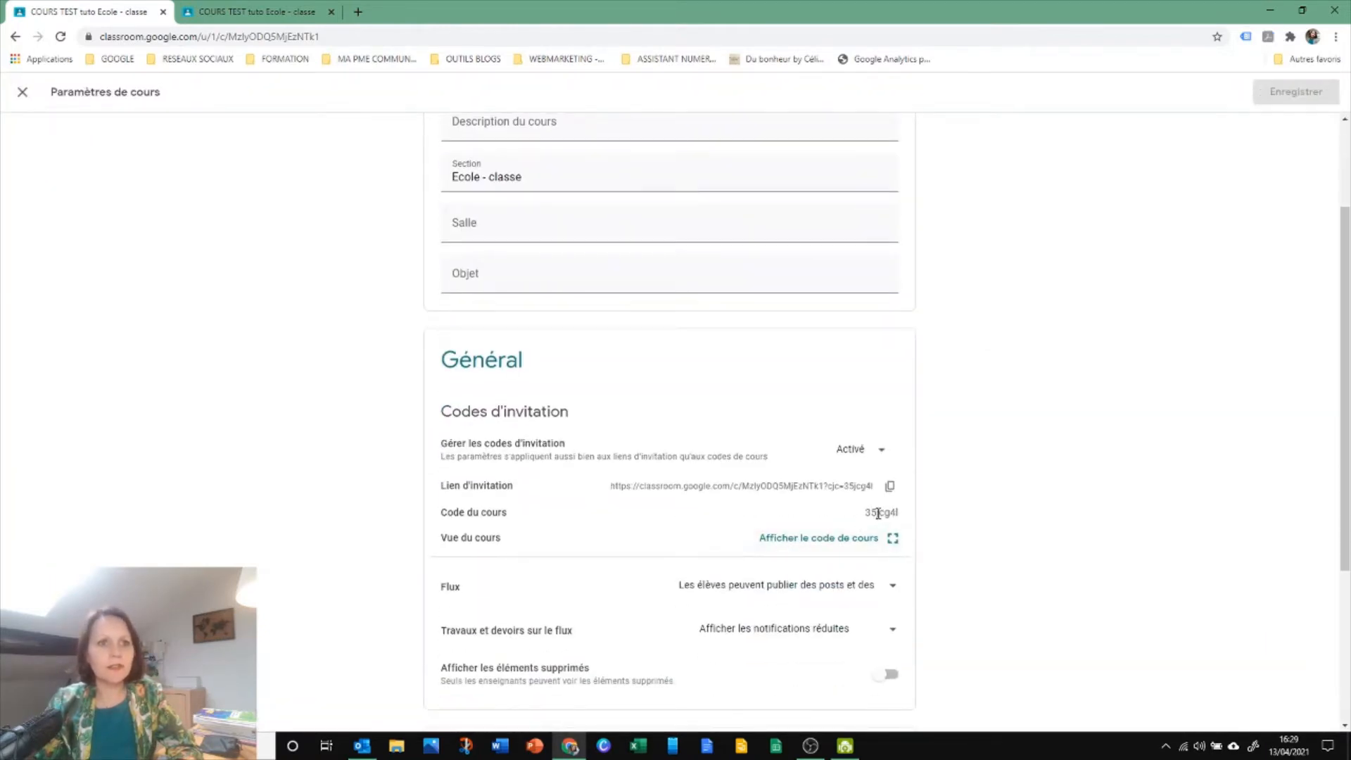
pyautogui.click(892, 539)
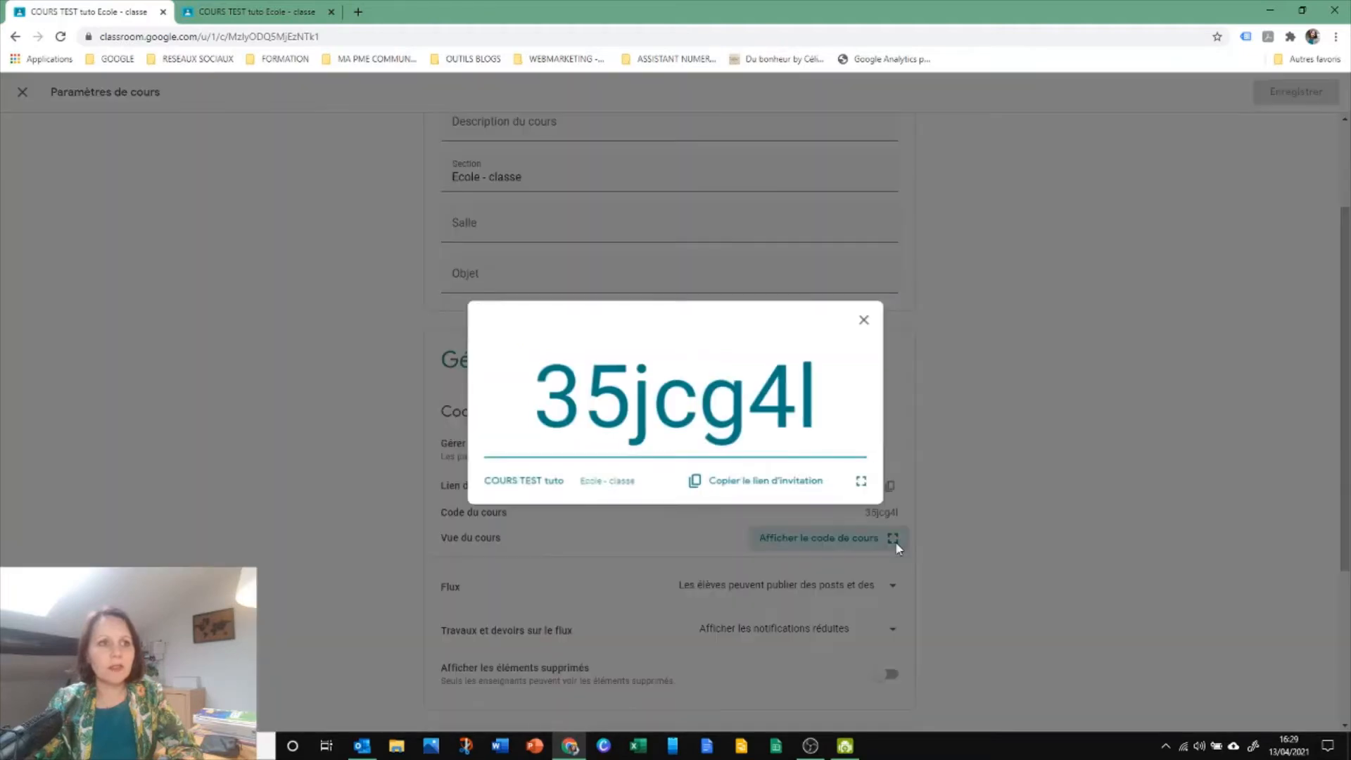
pyautogui.click(870, 317)
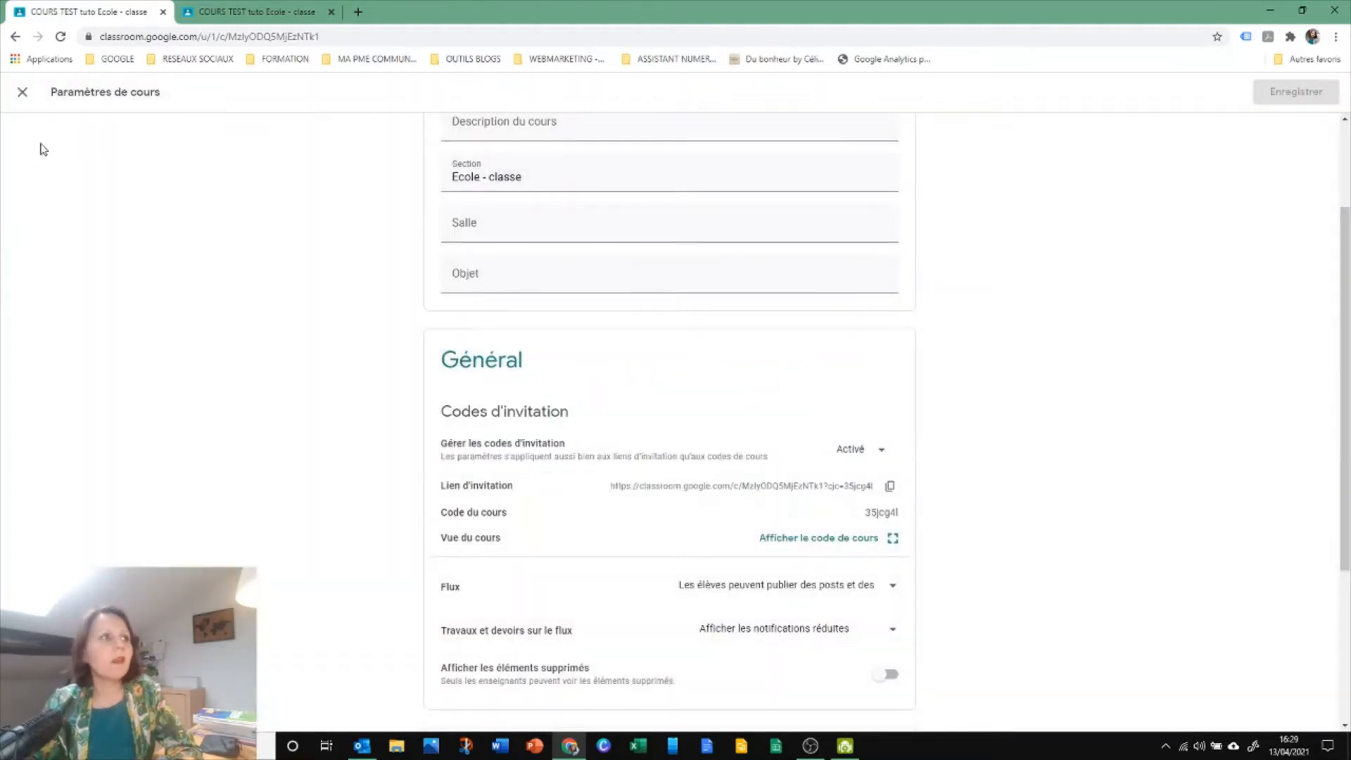
pyautogui.click(25, 94)
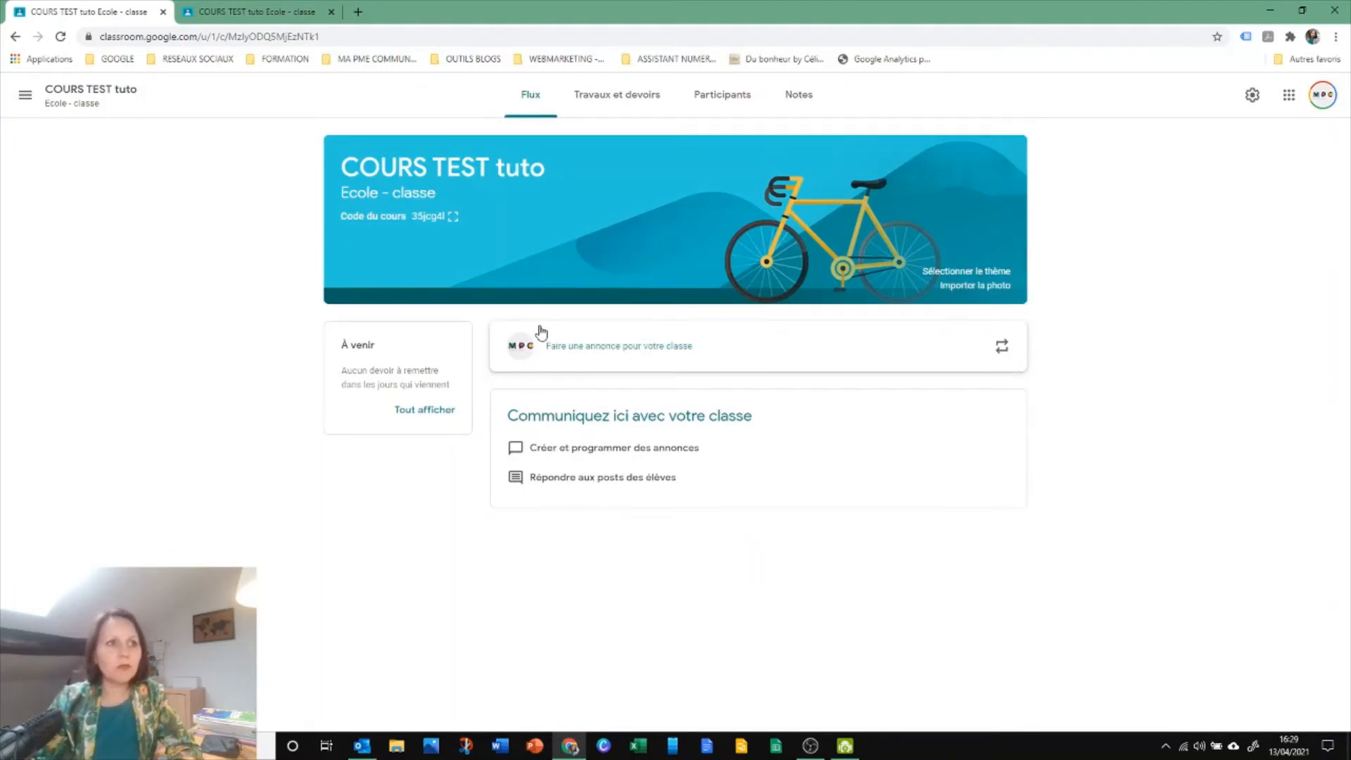
# Write a class announcement reading "Bonjour," with "Bienvenue sur Classroom" on the second line
pyautogui.click(637, 353)
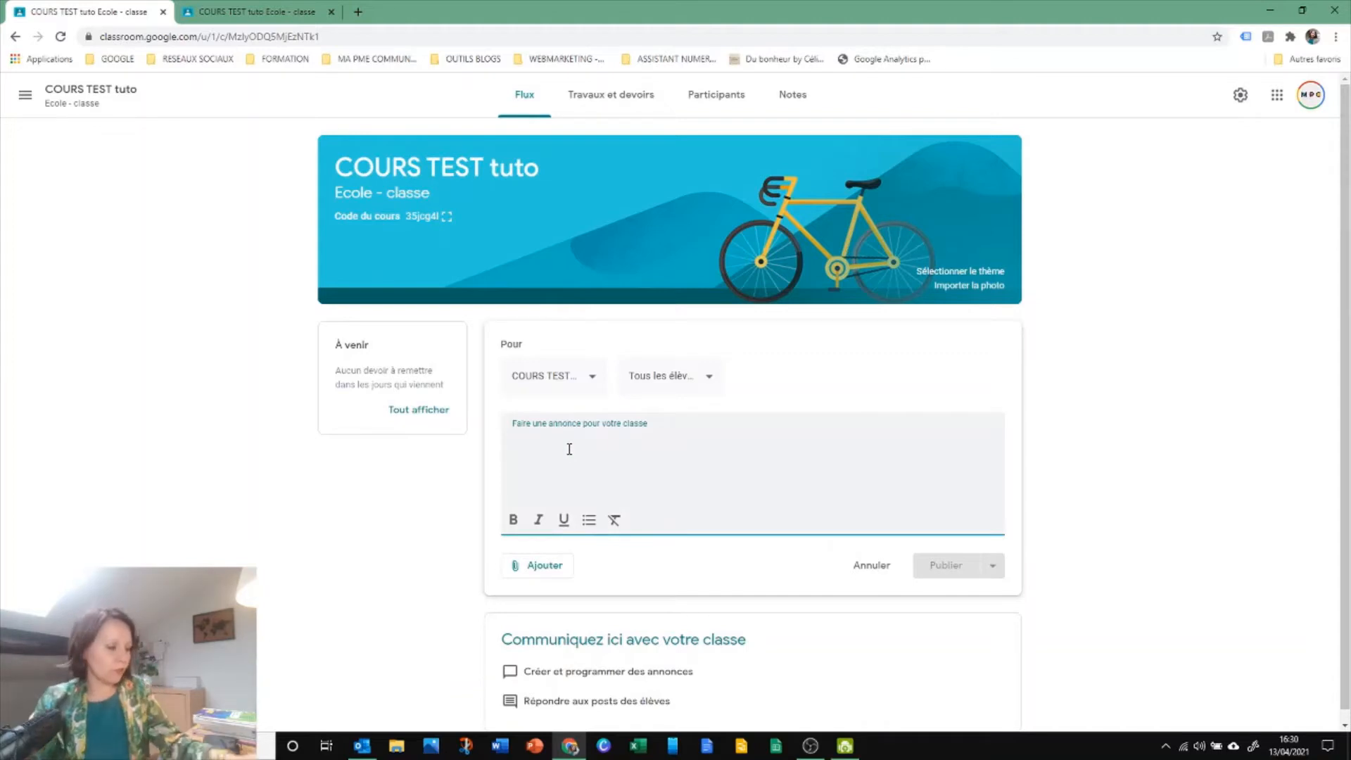
pyautogui.write('Bonjour,')
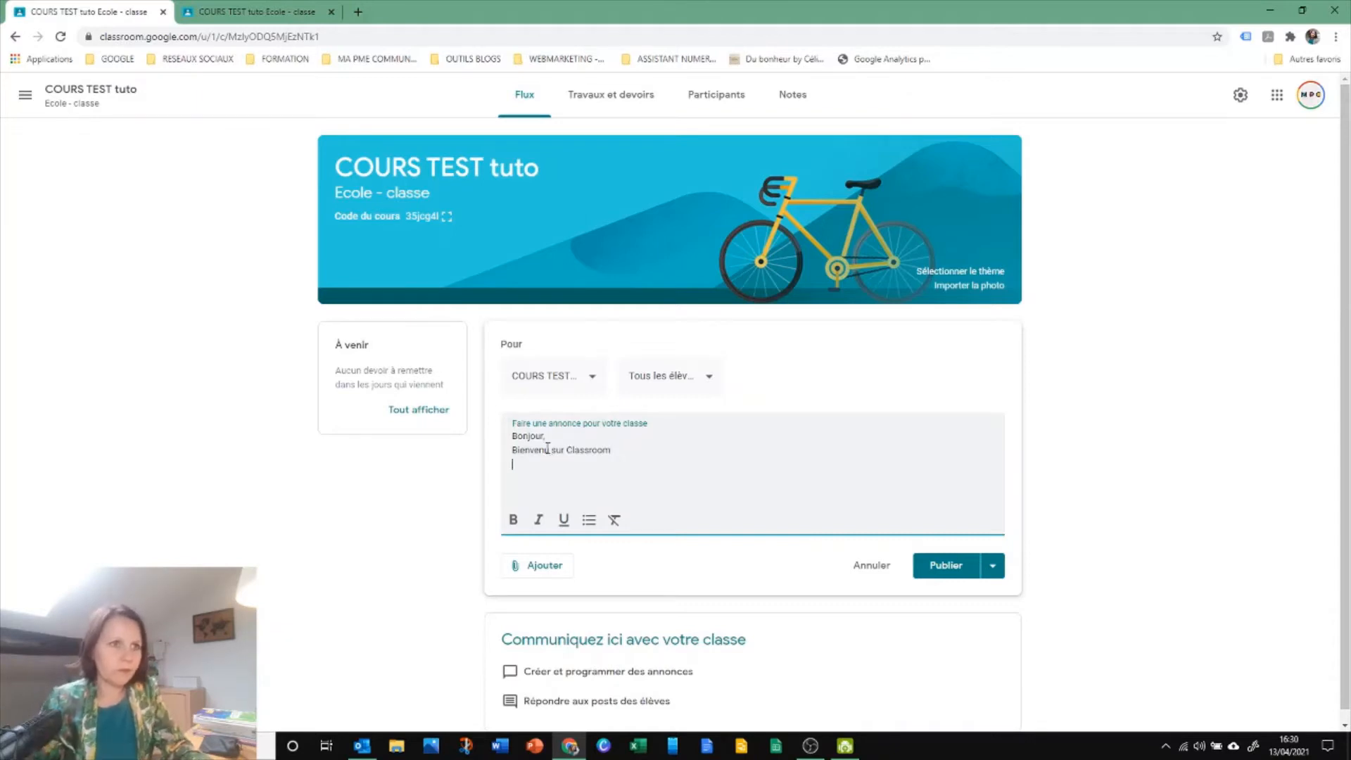
pyautogui.write('e')
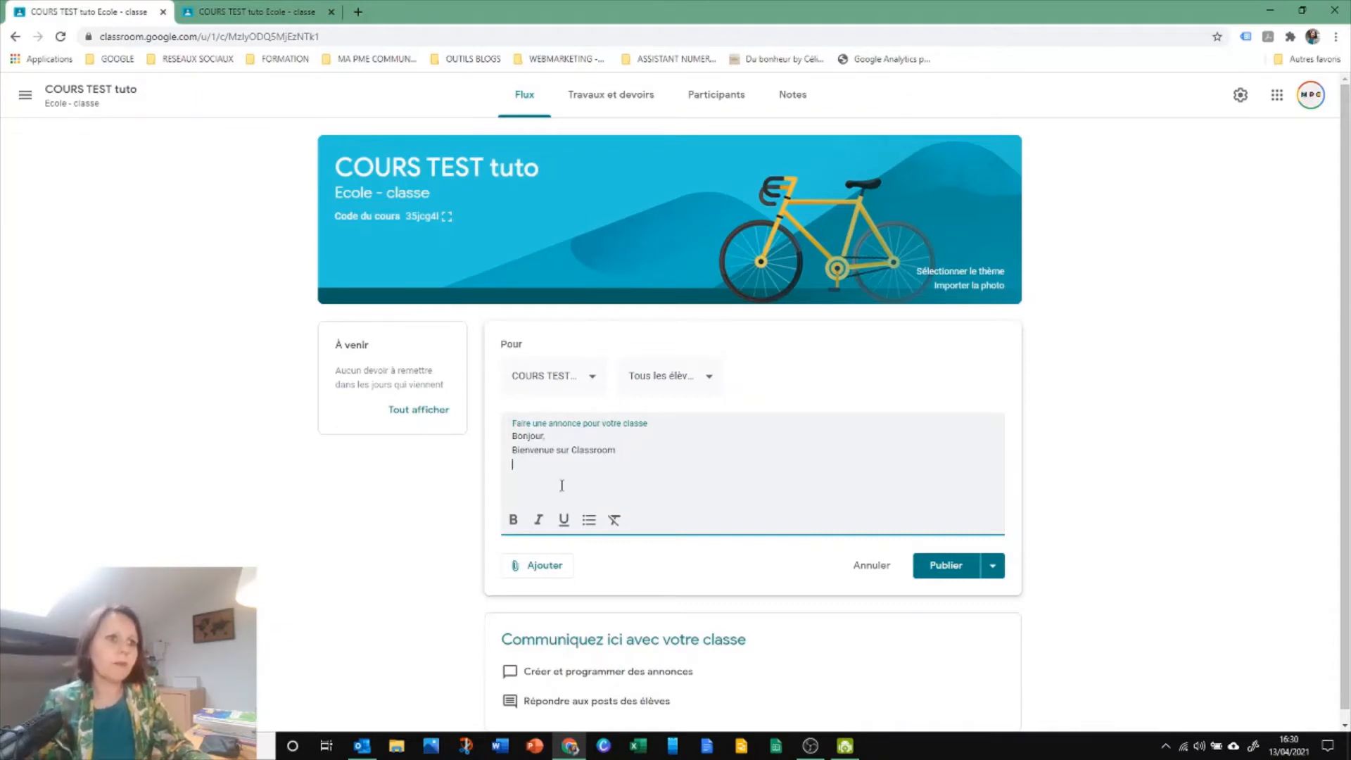
# Examine the search and URL options for attaching a YouTube video to the announcement, and cancel the insertion
pyautogui.click(538, 565)
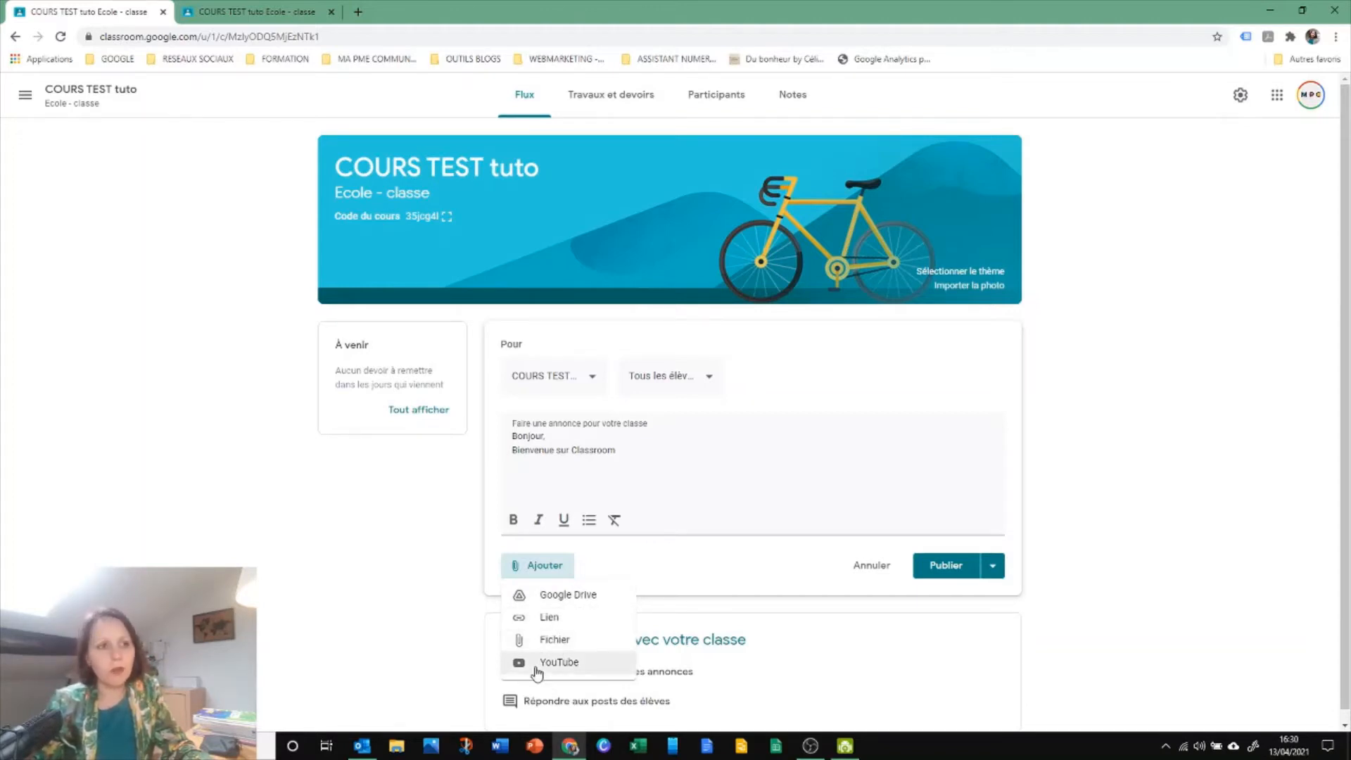
pyautogui.click(537, 667)
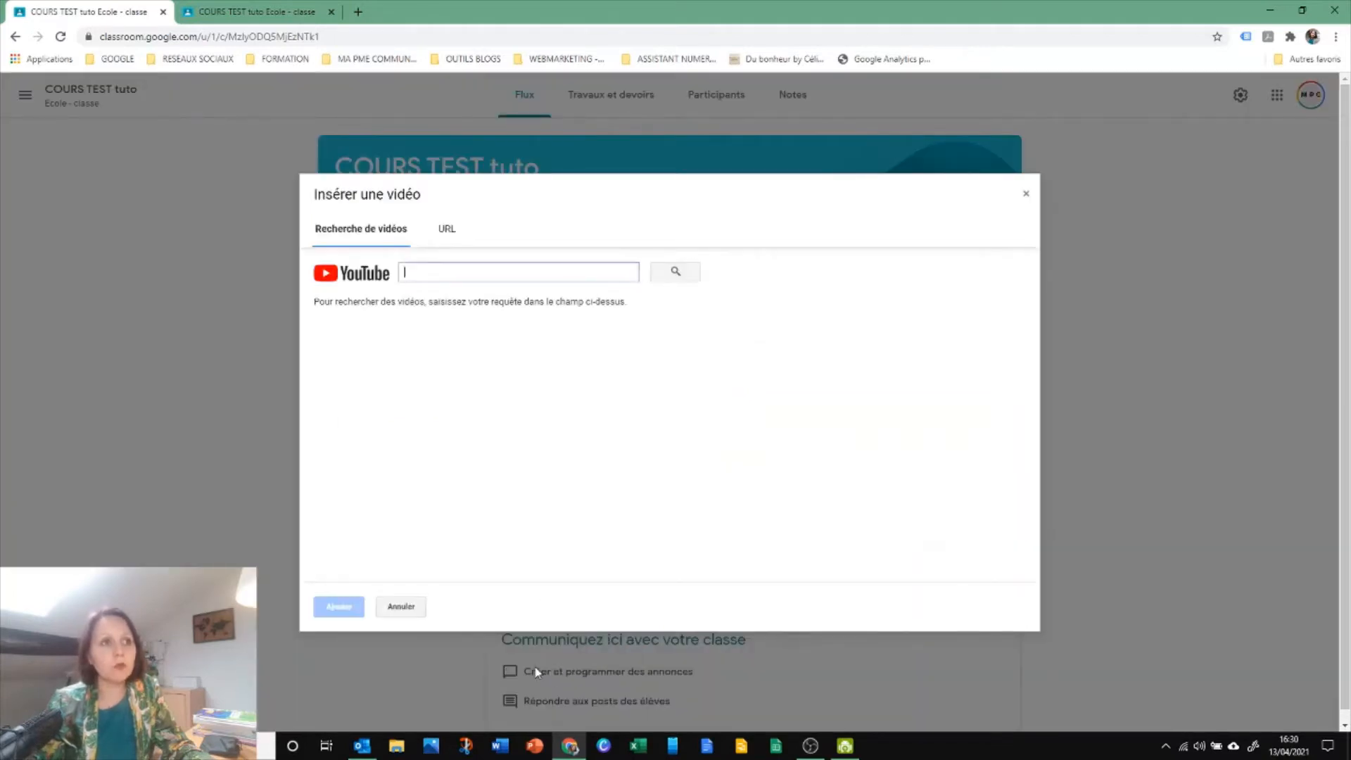
pyautogui.click(450, 232)
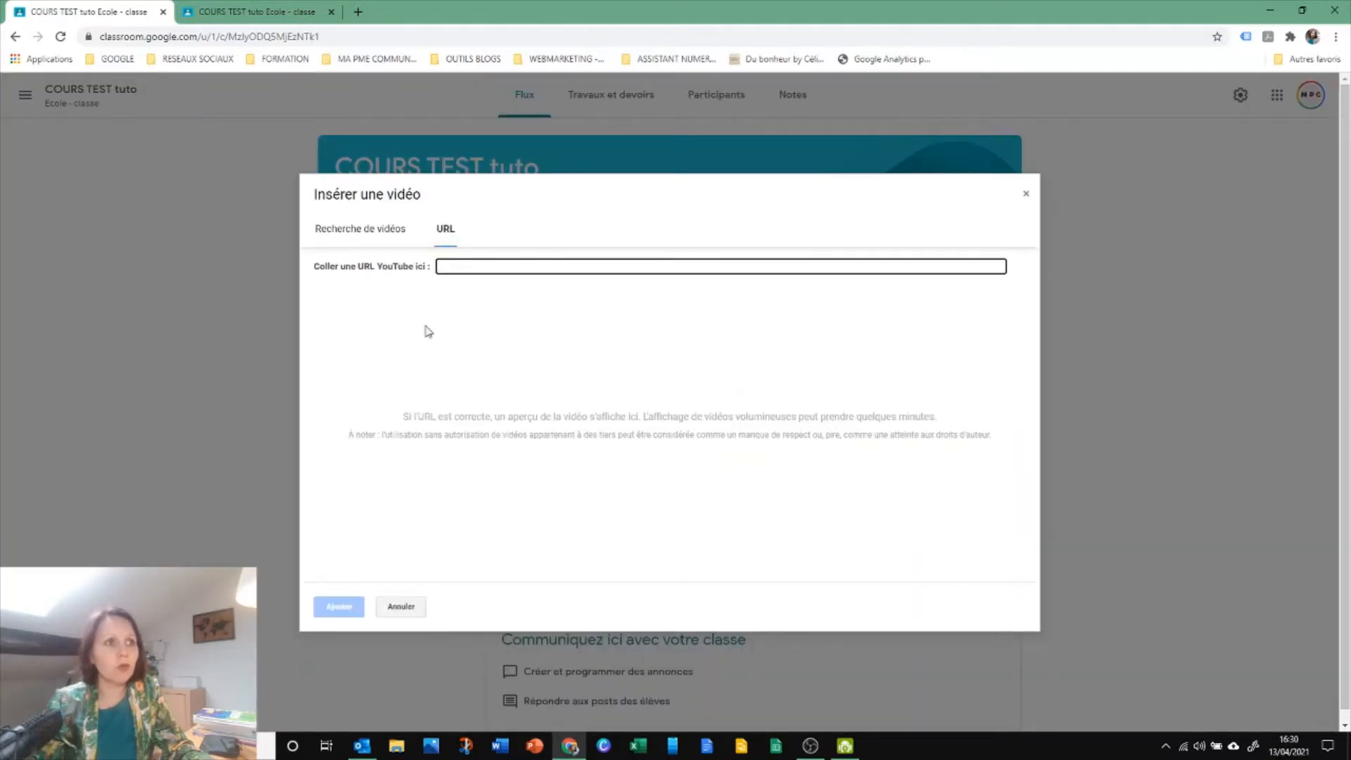
pyautogui.click(413, 611)
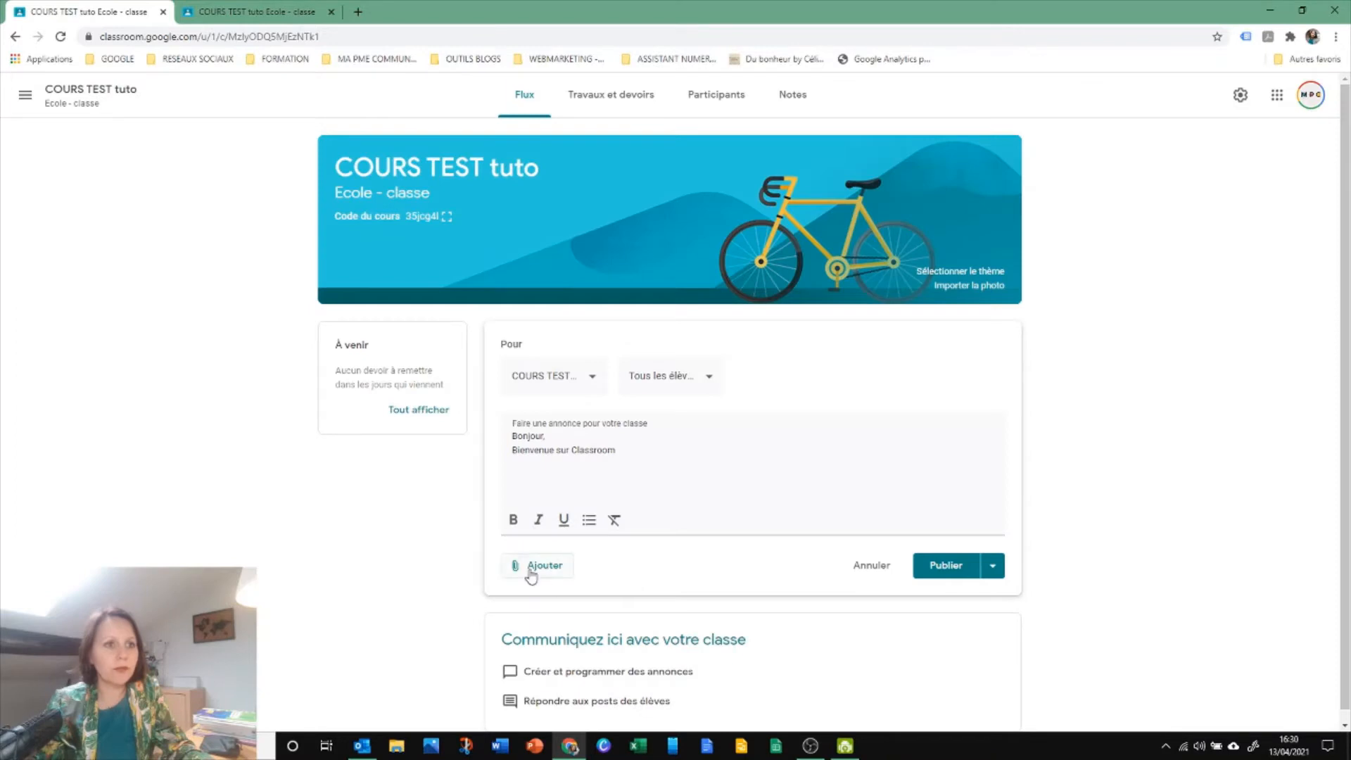
# Check the announcement's student and course recipient lists, and publish it to all students of COURS TEST tuto
pyautogui.click(646, 382)
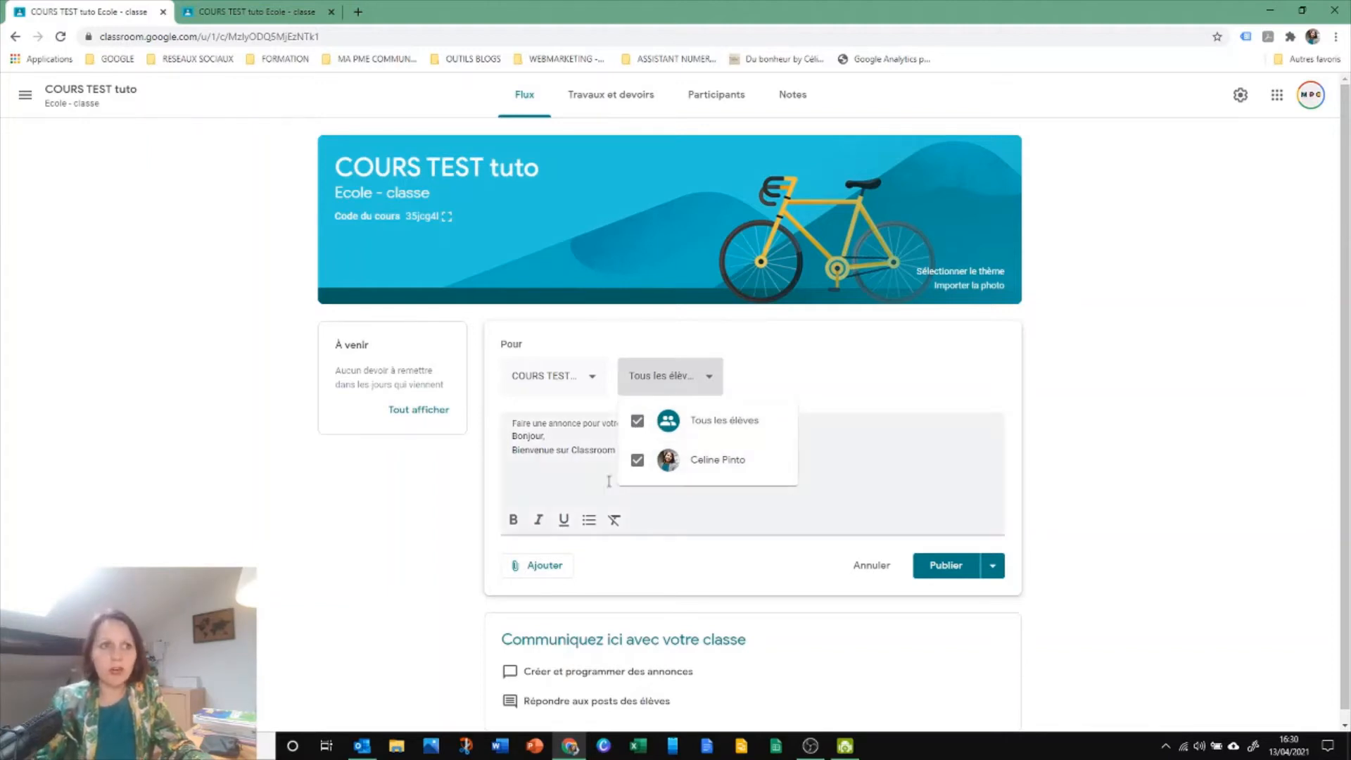
pyautogui.click(547, 475)
pyautogui.click(525, 378)
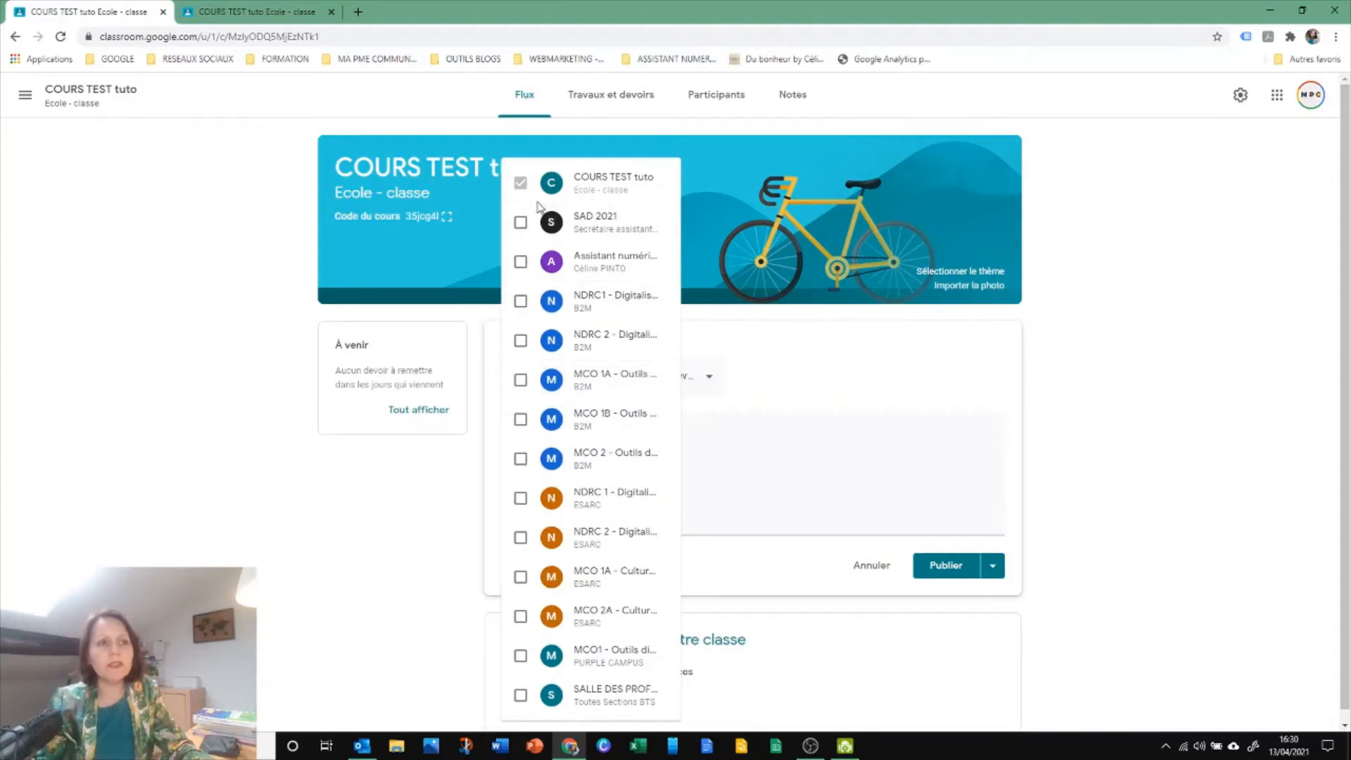
pyautogui.moveTo(570, 747)
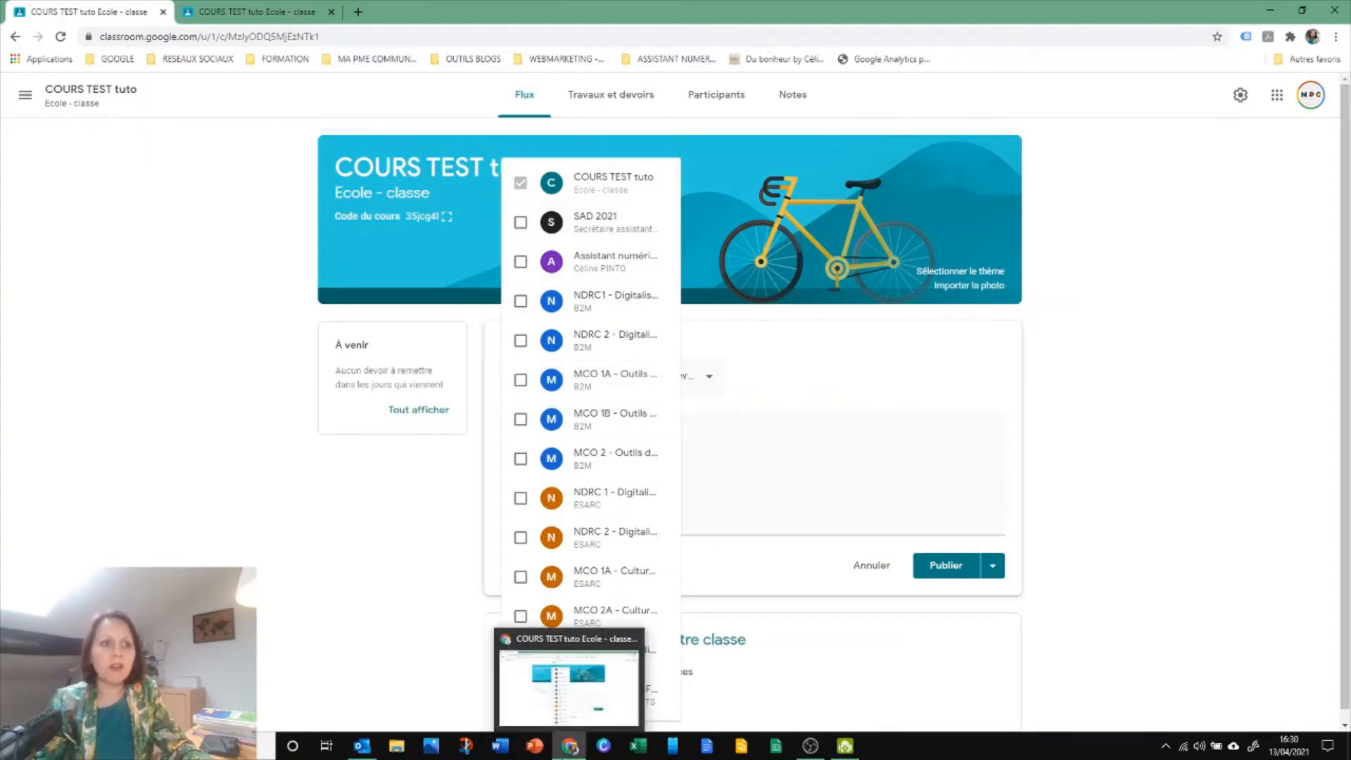
pyautogui.click(436, 558)
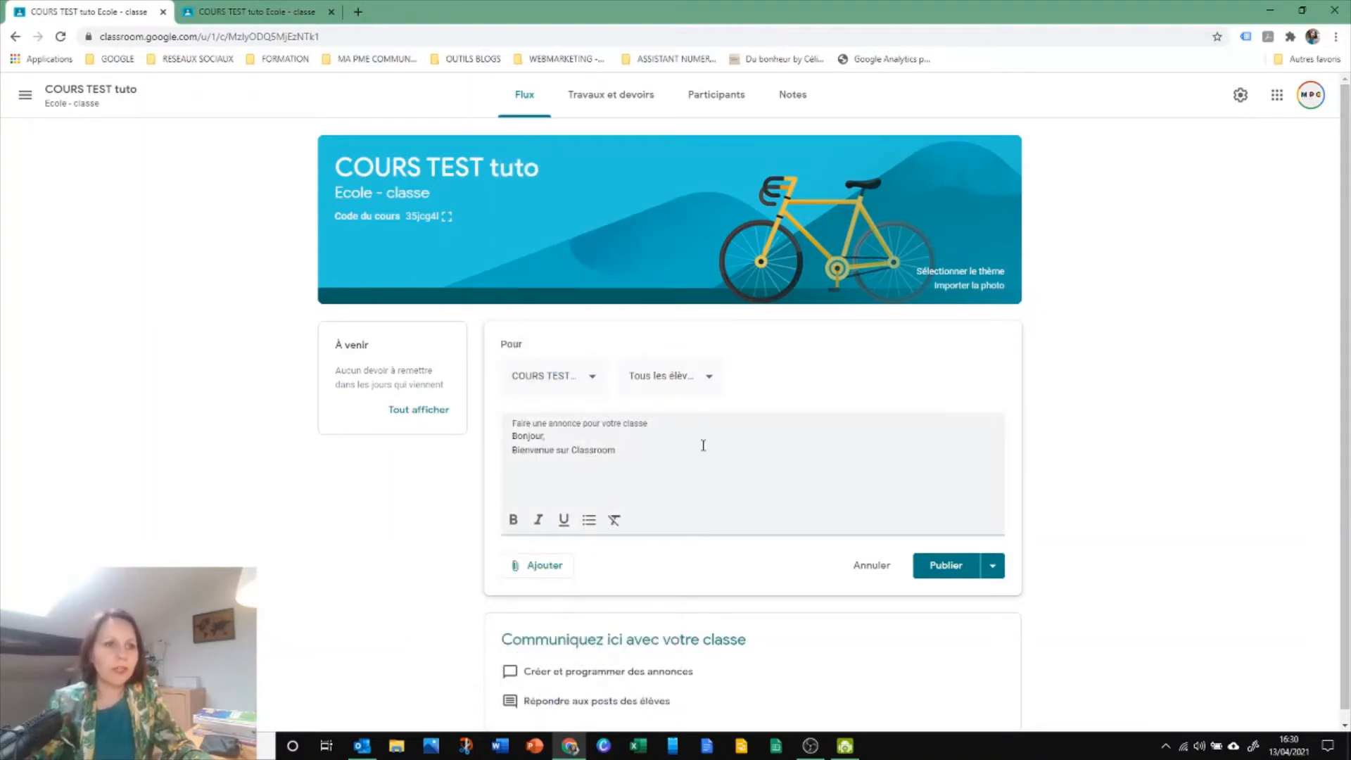
pyautogui.click(934, 570)
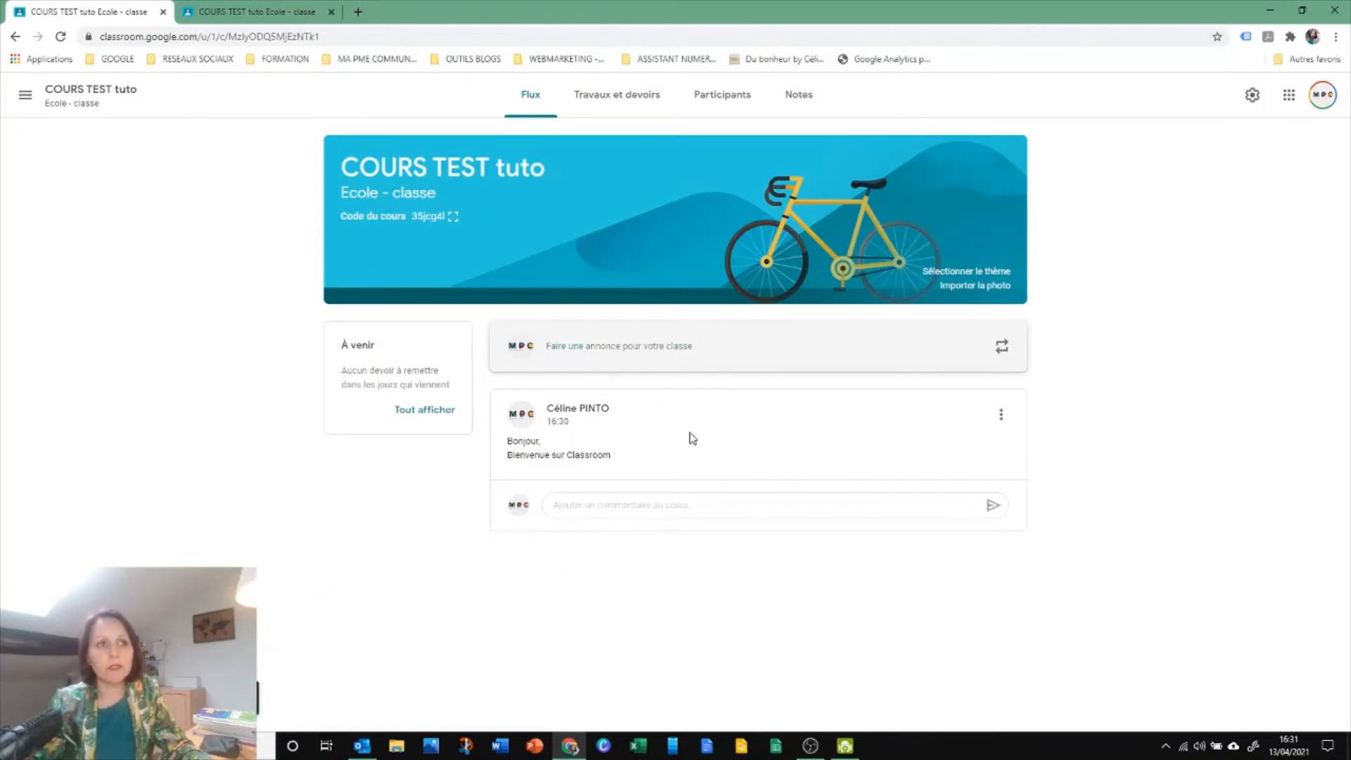
# Switch to the student's view of the course and display the updated Flux with the new announcement
pyautogui.click(272, 15)
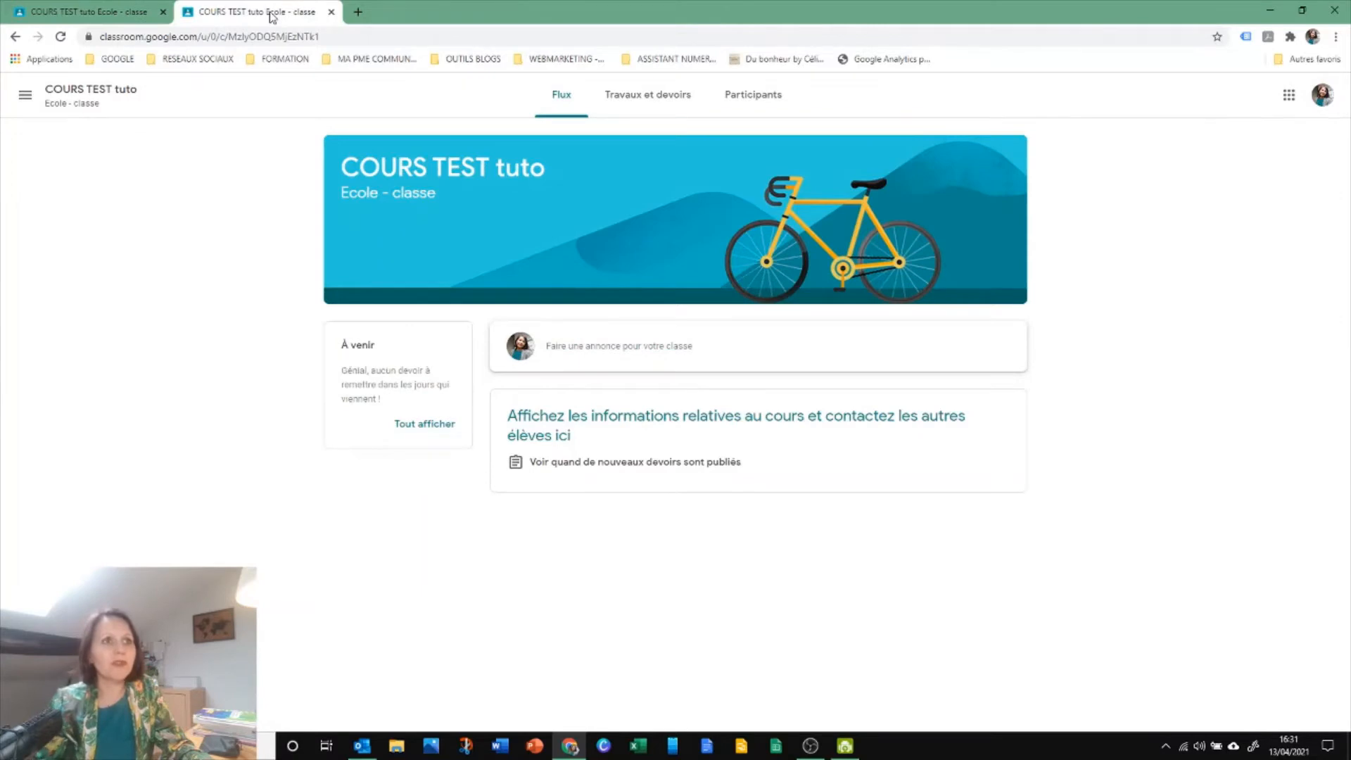
pyautogui.click(359, 33)
pyautogui.click(153, 226)
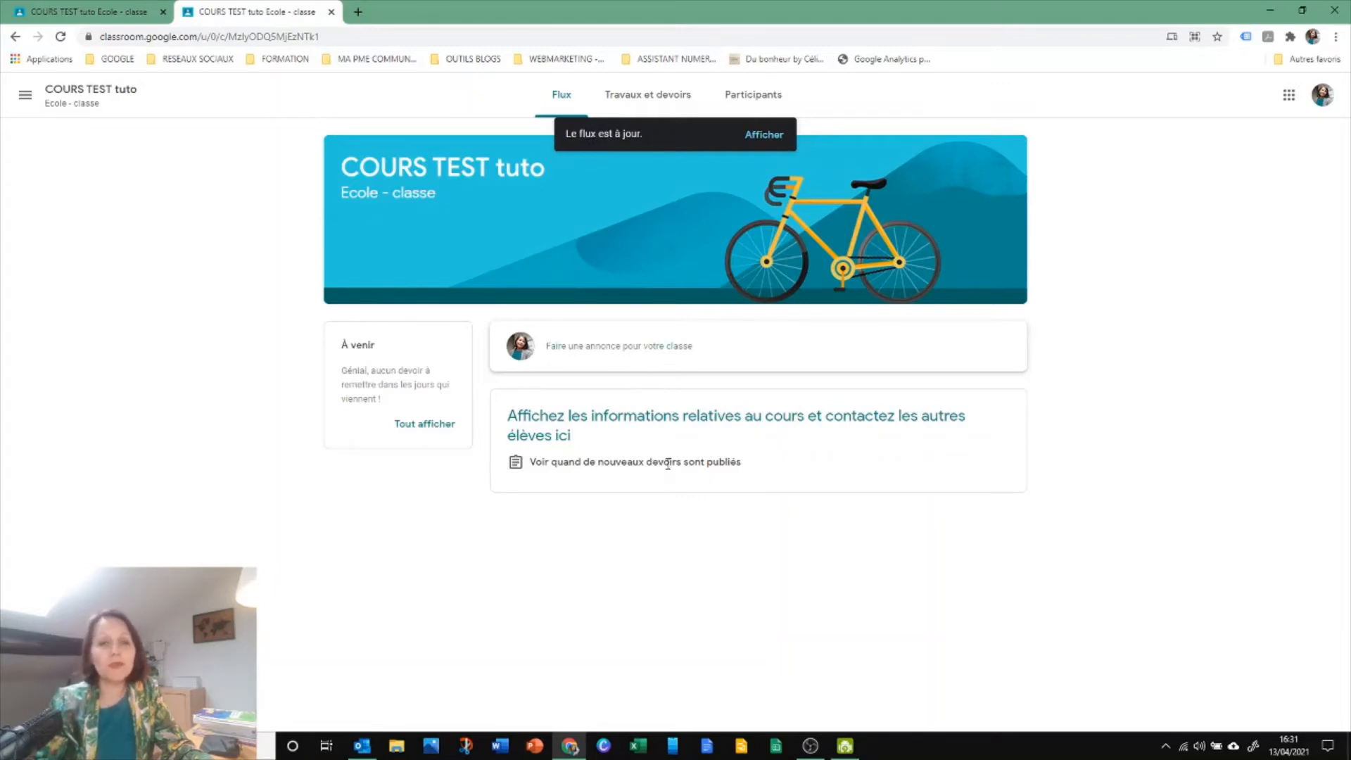
pyautogui.click(776, 136)
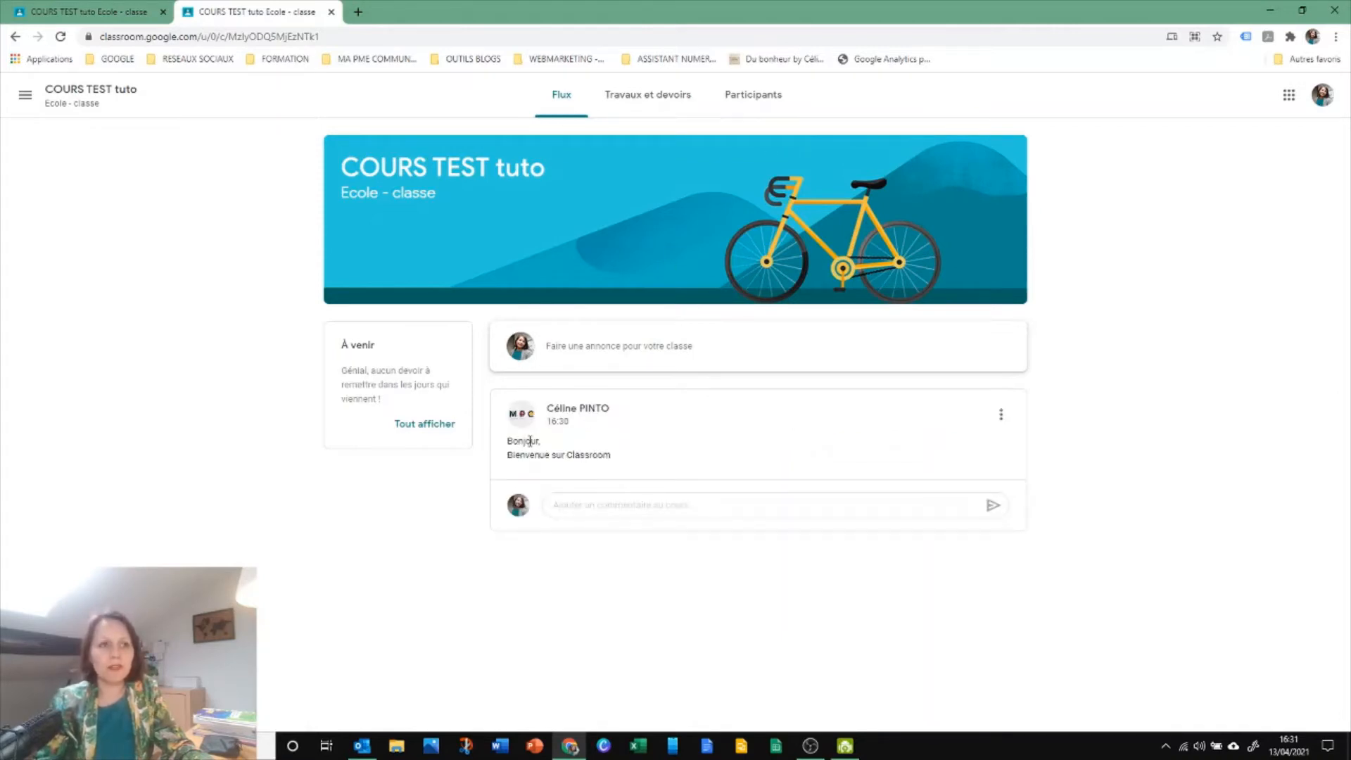
# Post the class comment "Bienvenu à vous aussi !" under the announcement as the student
pyautogui.click(622, 501)
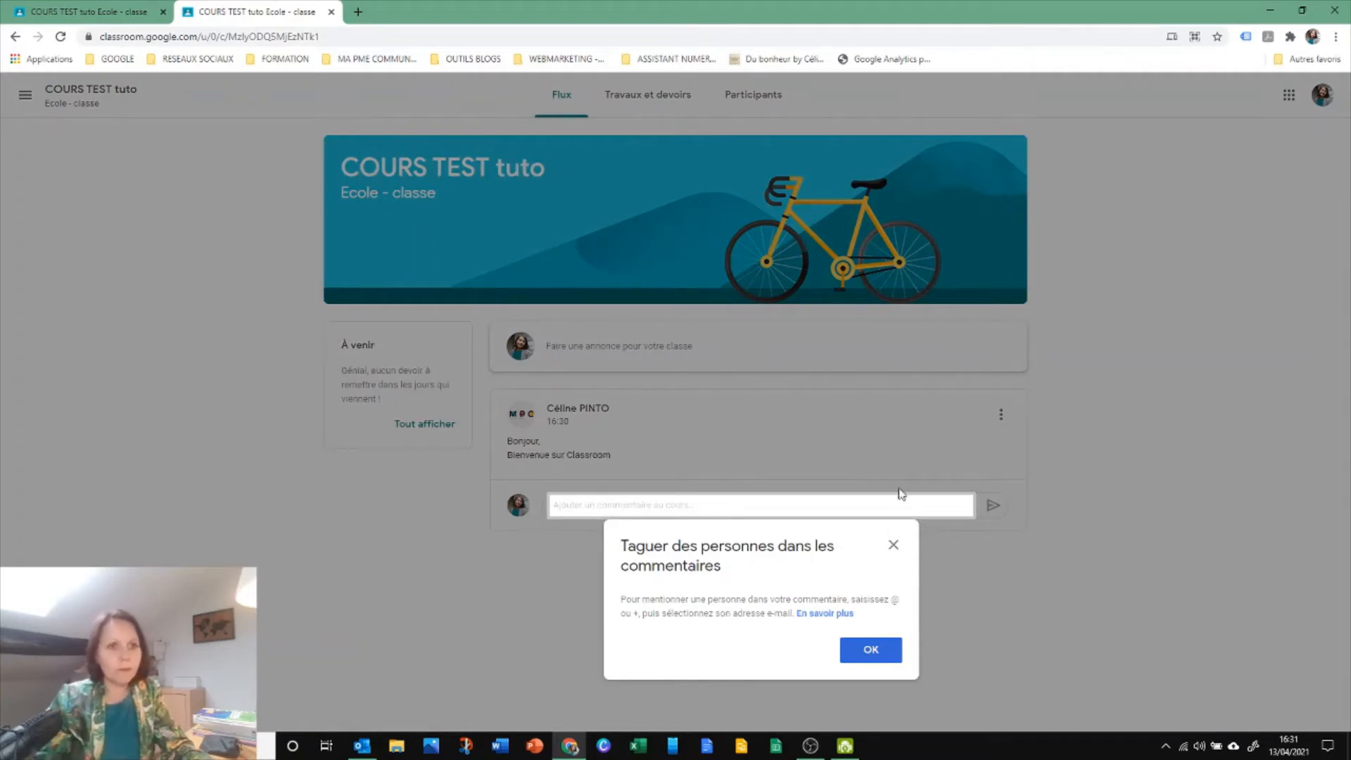
pyautogui.click(892, 545)
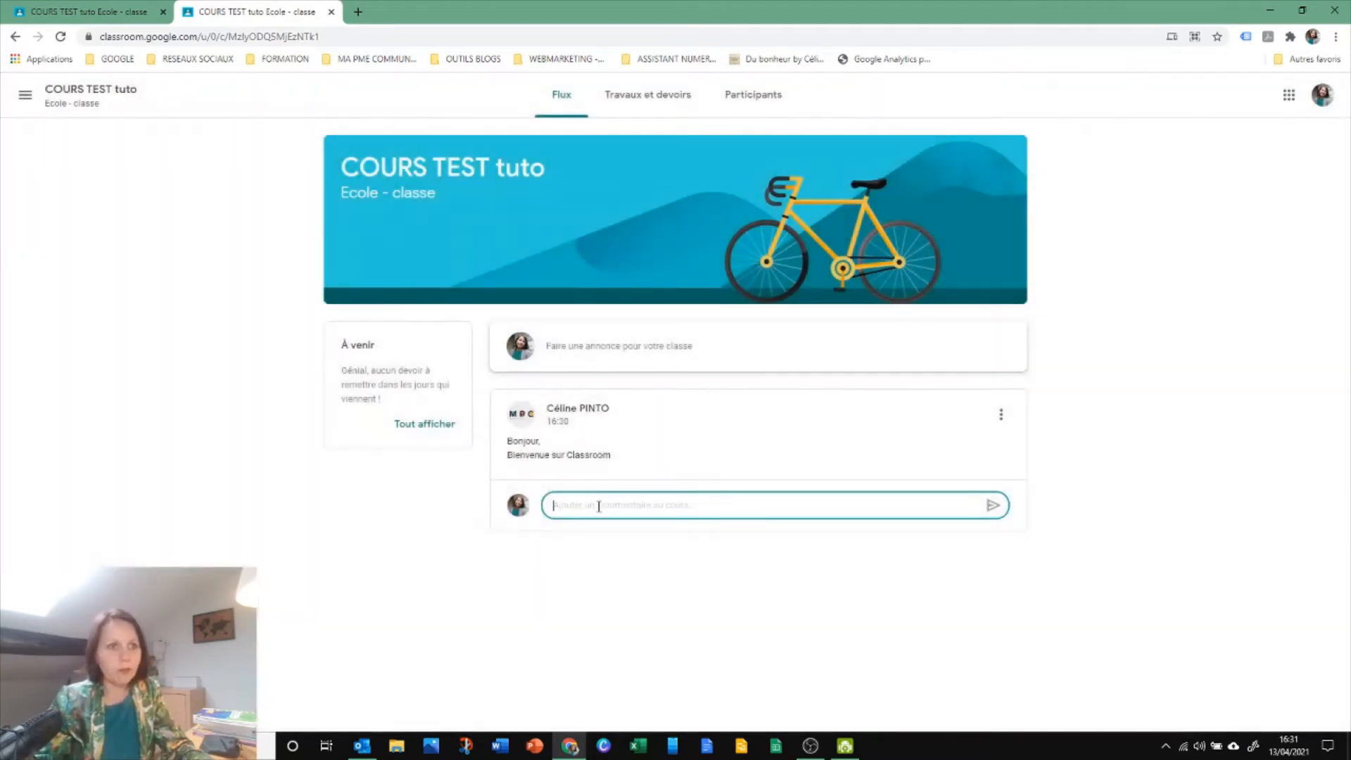
pyautogui.write('Bienvenu à vou')
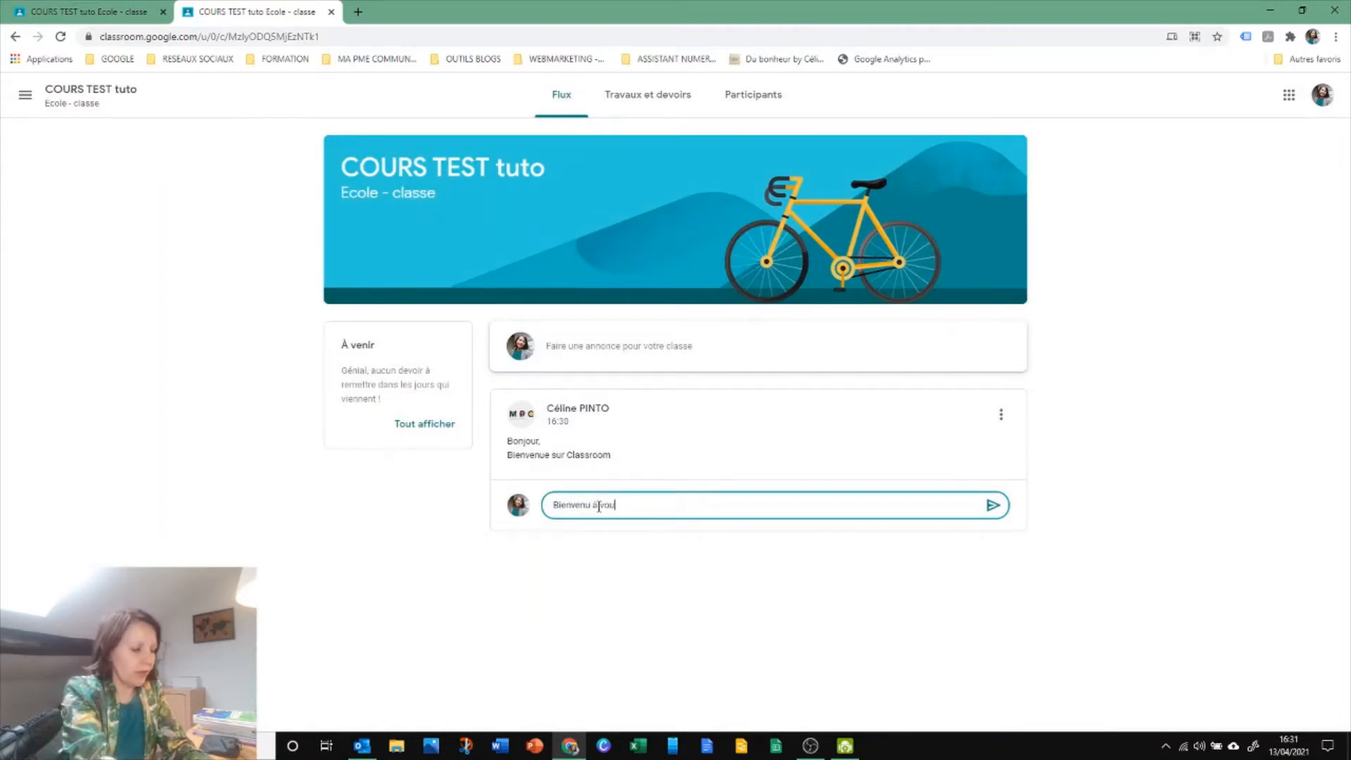
pyautogui.write('s aussi !')
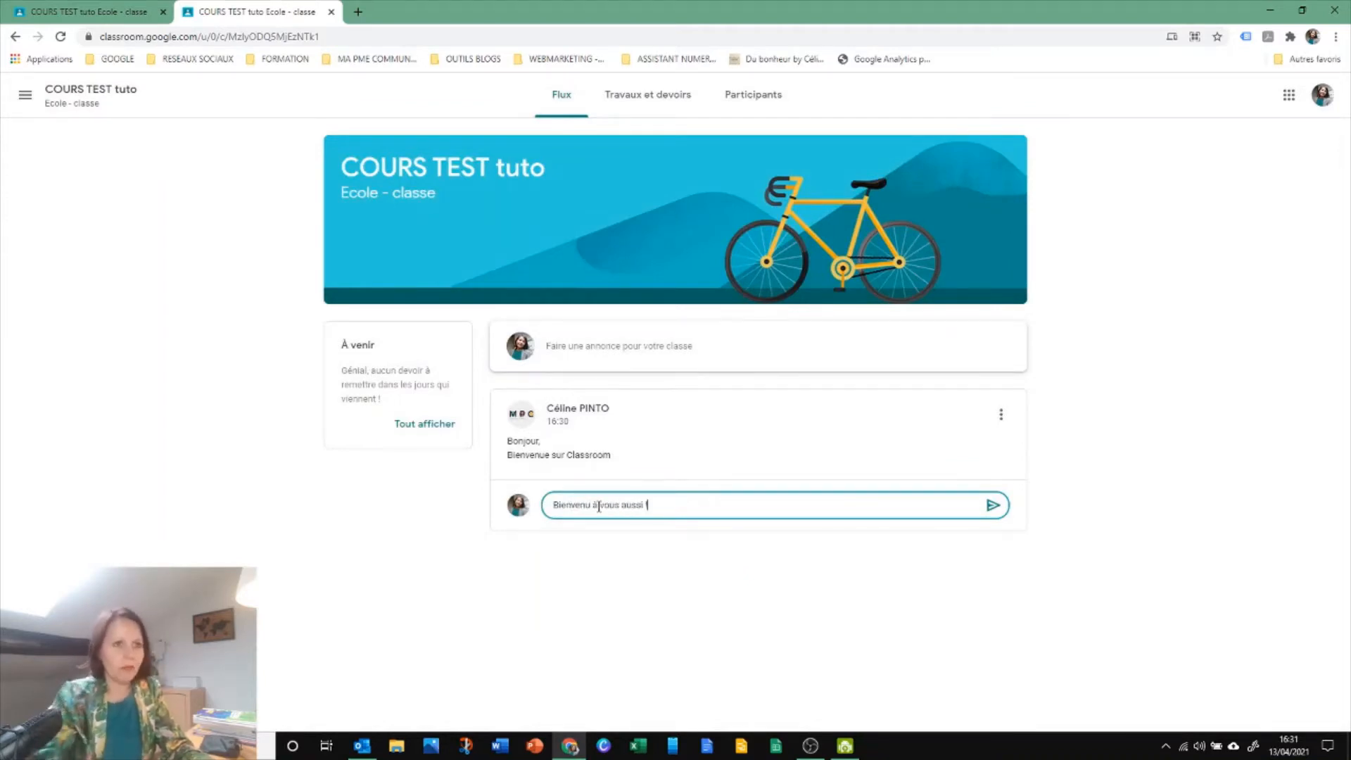
pyautogui.click(993, 505)
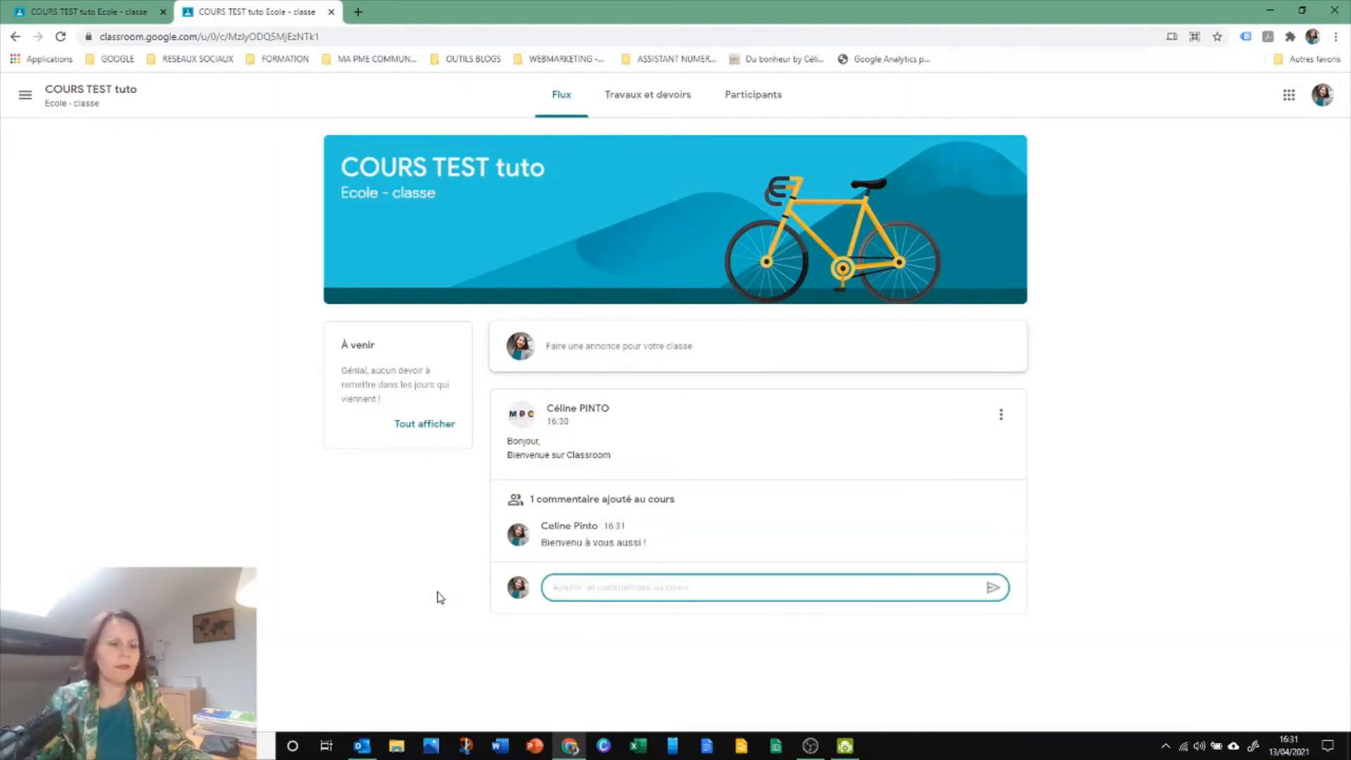
# In the teacher's view, add a theme named "Partie 1 du cours TEST" to Travaux et devoirs
pyautogui.click(60, 14)
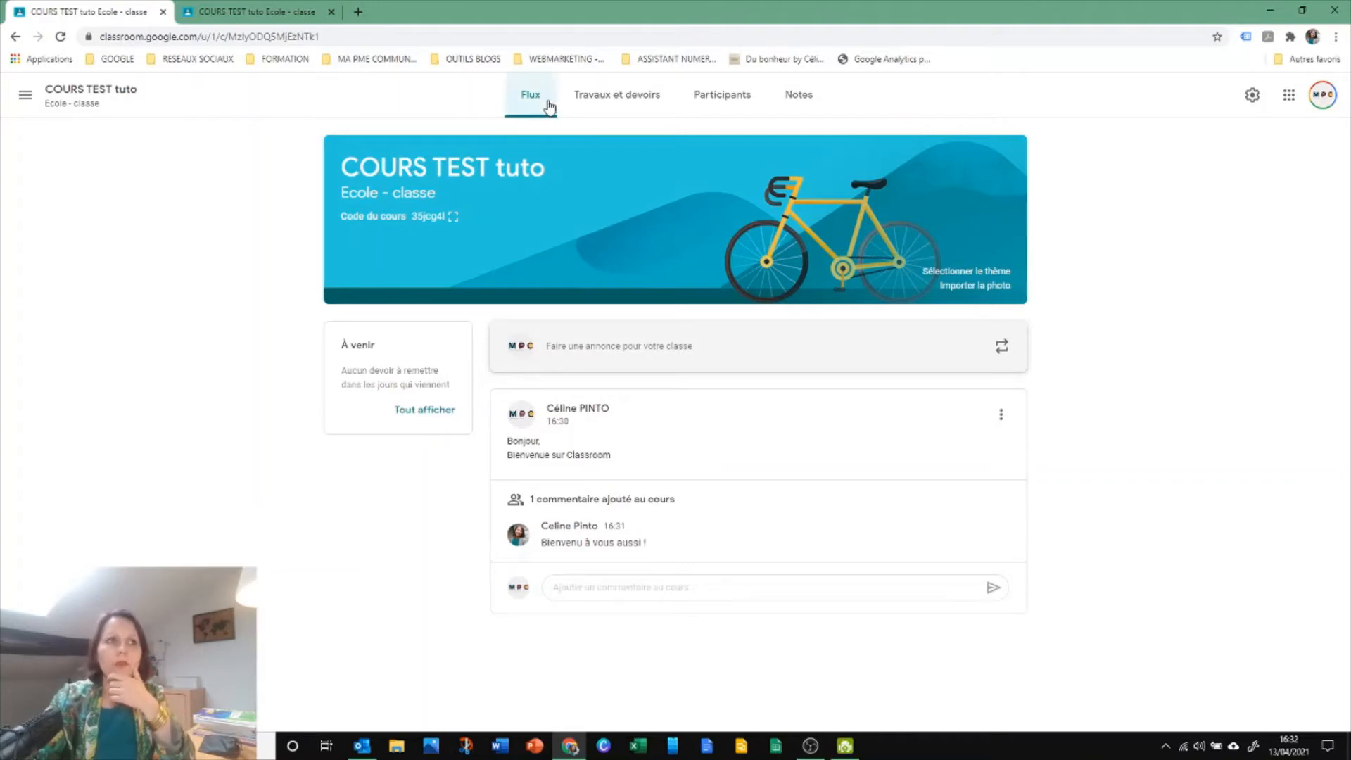
pyautogui.click(628, 106)
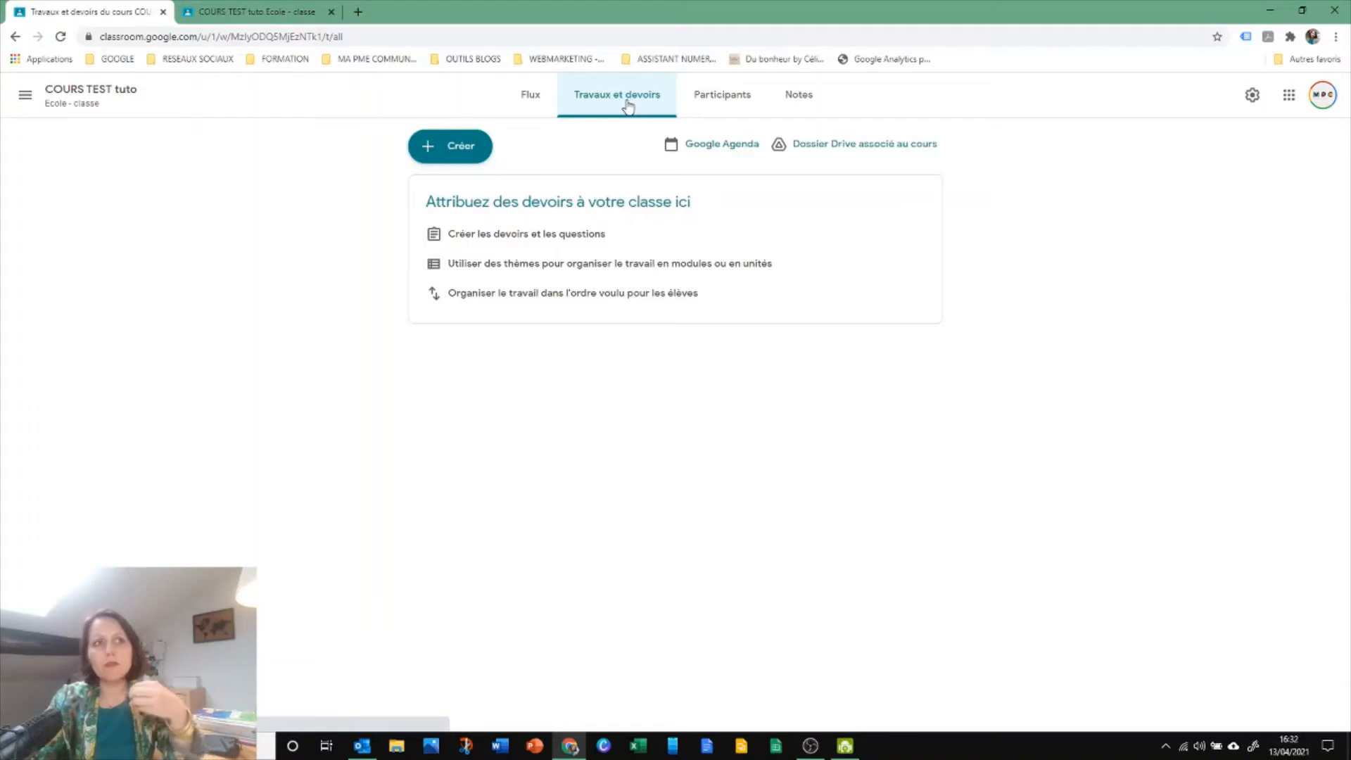
pyautogui.click(449, 147)
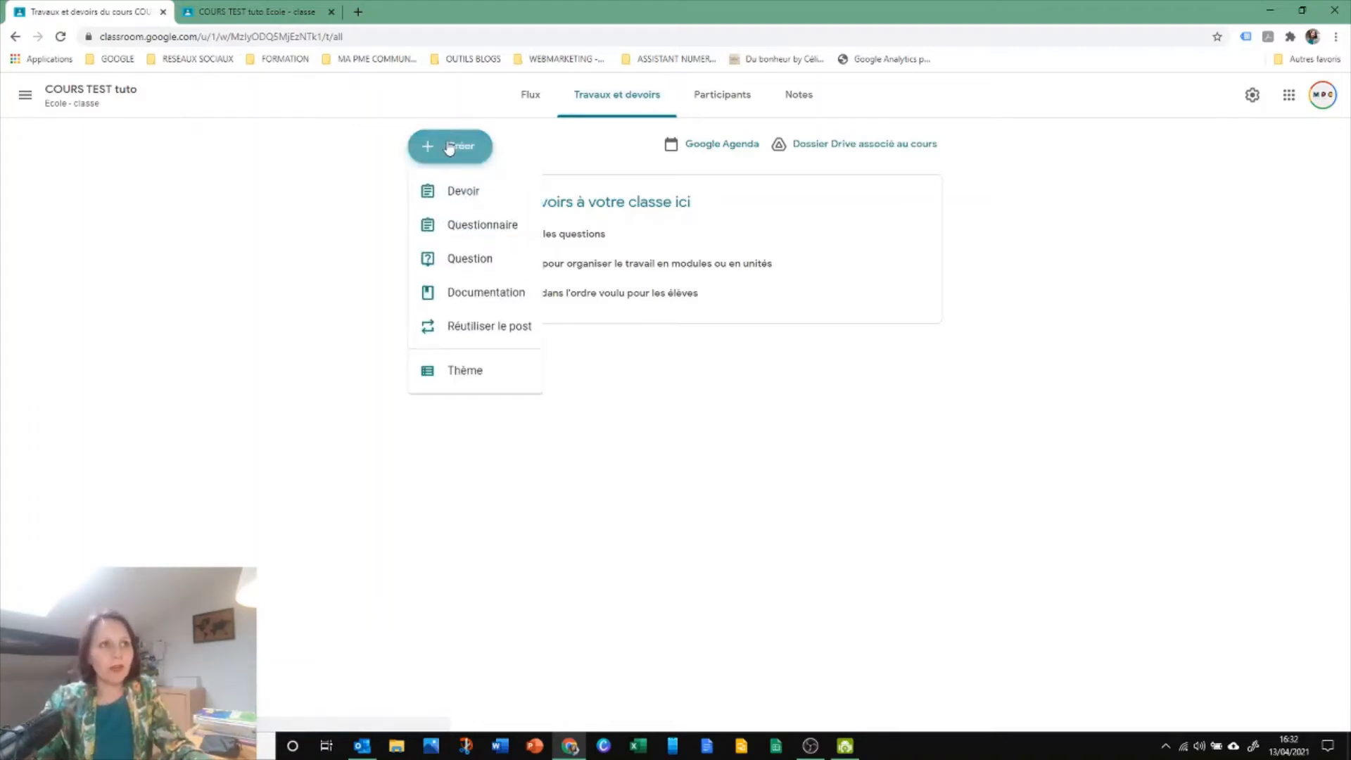
pyautogui.click(464, 374)
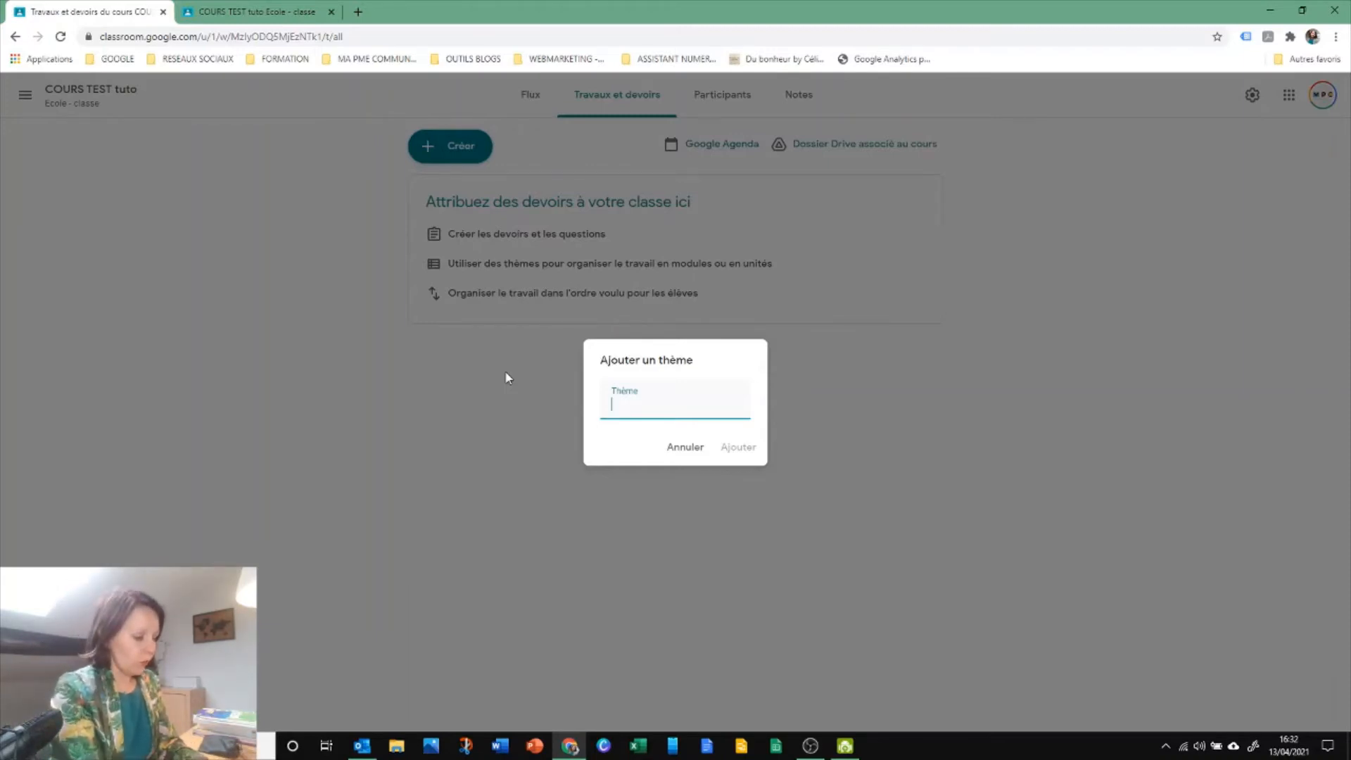
pyautogui.write('Partie 1 ')
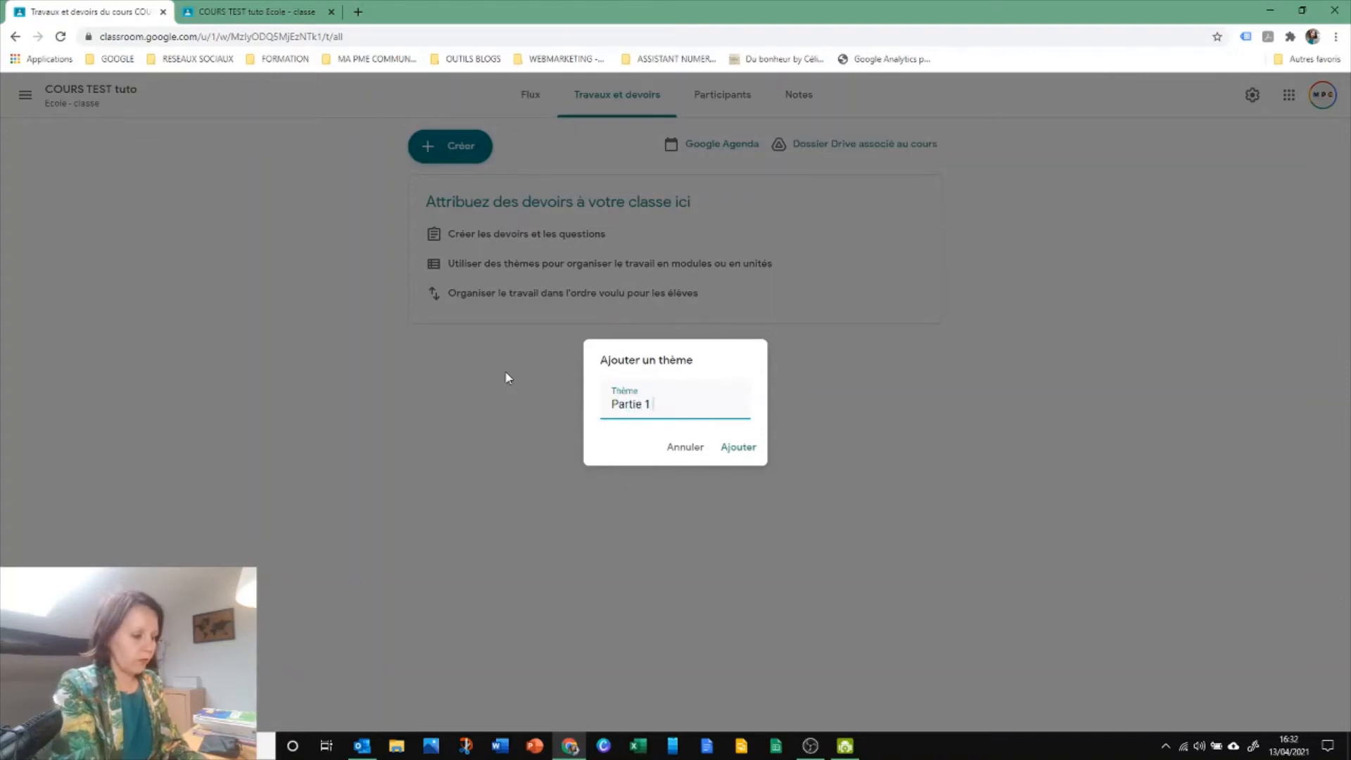
pyautogui.write('du cours TST')
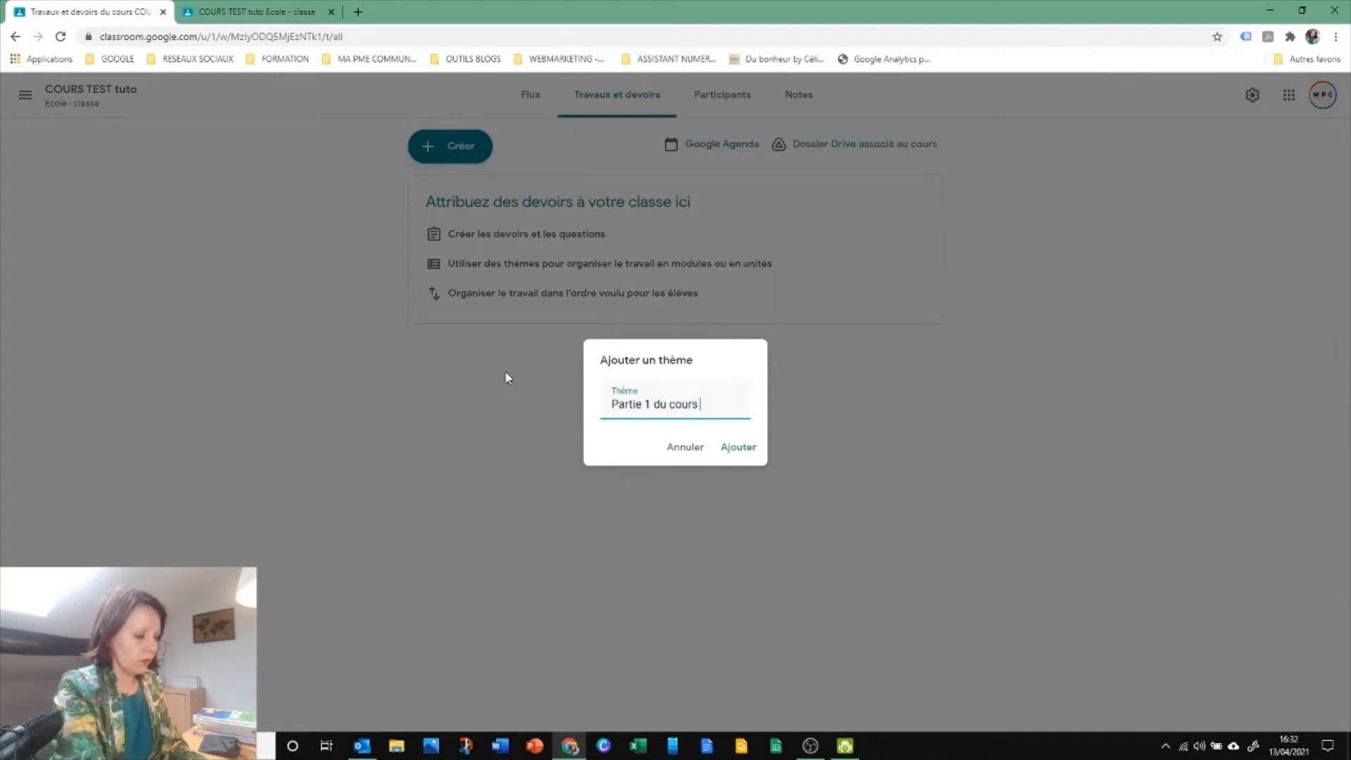
pyautogui.click(707, 403)
pyautogui.write('E')
pyautogui.moveTo(727, 411); pyautogui.dragTo(588, 415)
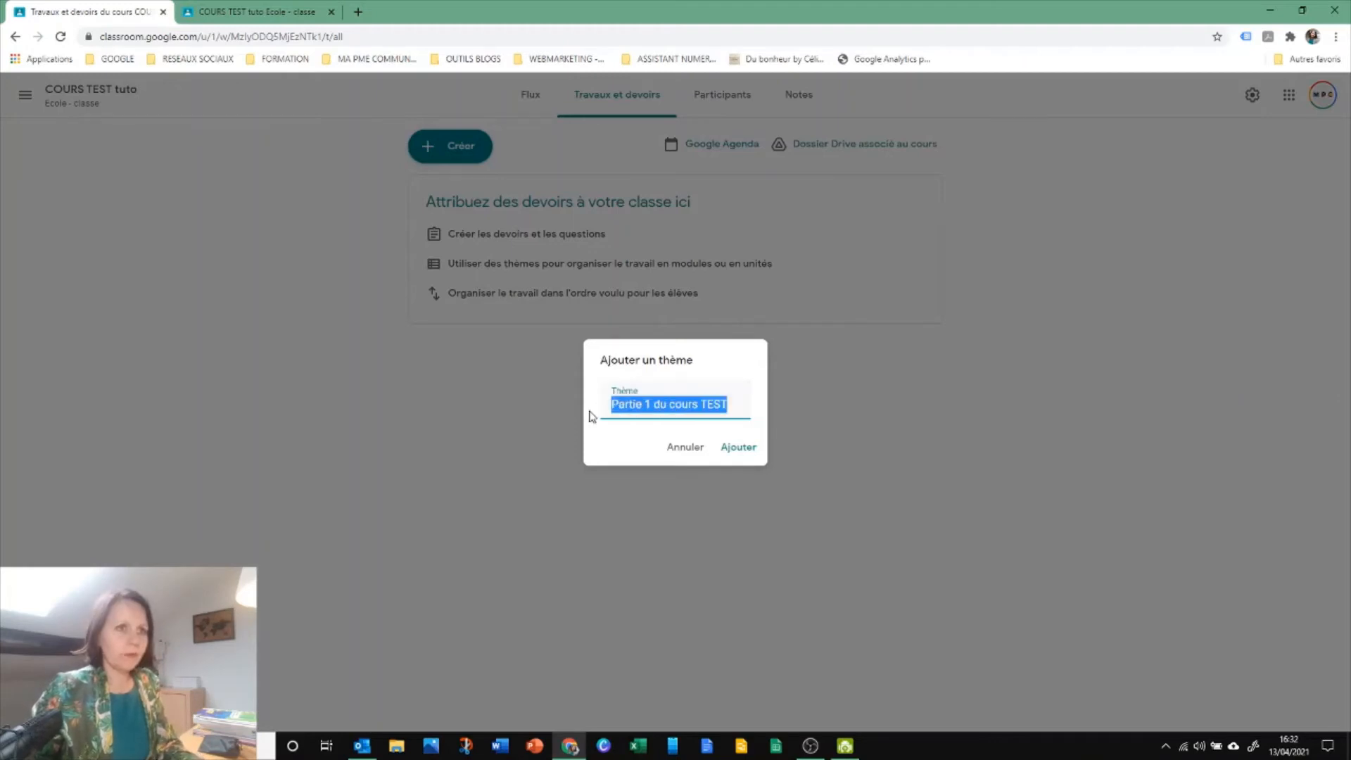
pyautogui.click(733, 450)
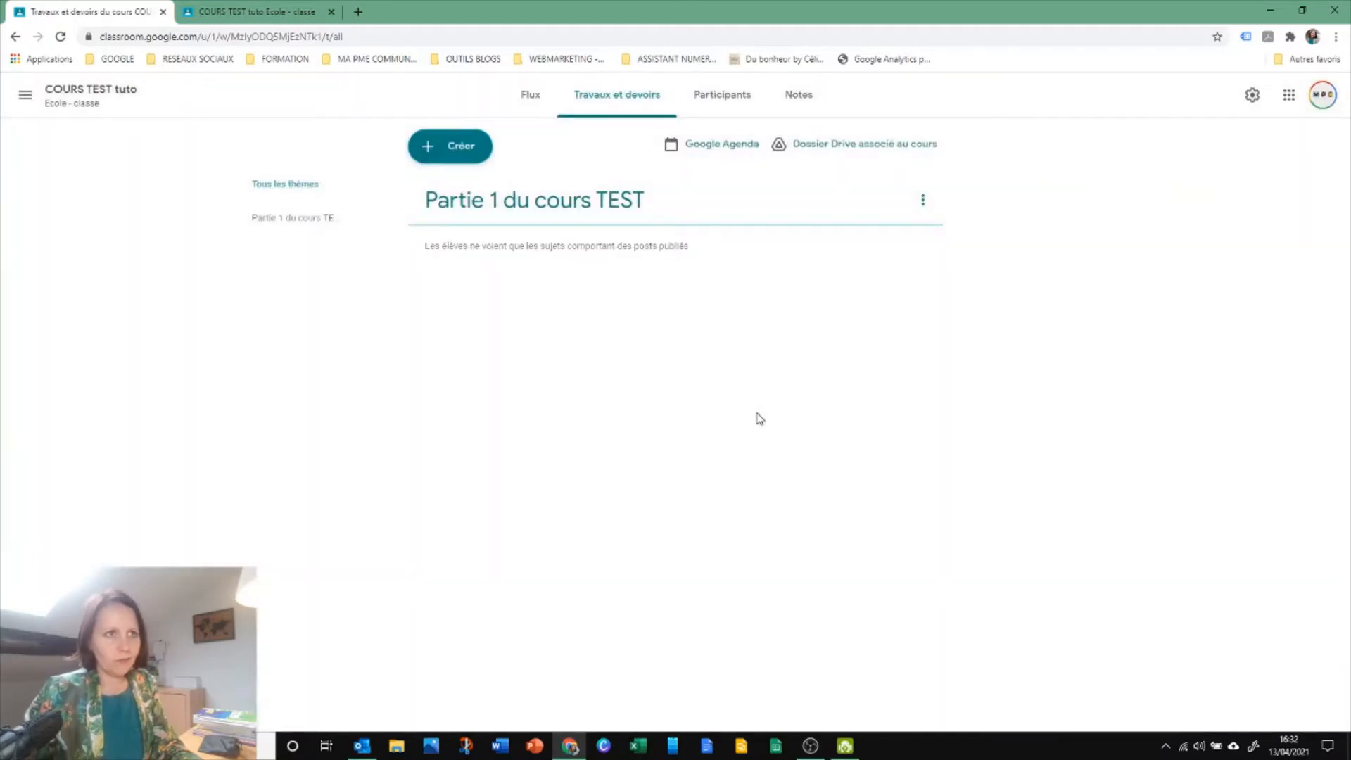
# Add a theme named "Partie 2 du cours TEST" to Travaux et devoirs and move it below the Partie 1 theme
pyautogui.click(466, 155)
pyautogui.click(465, 370)
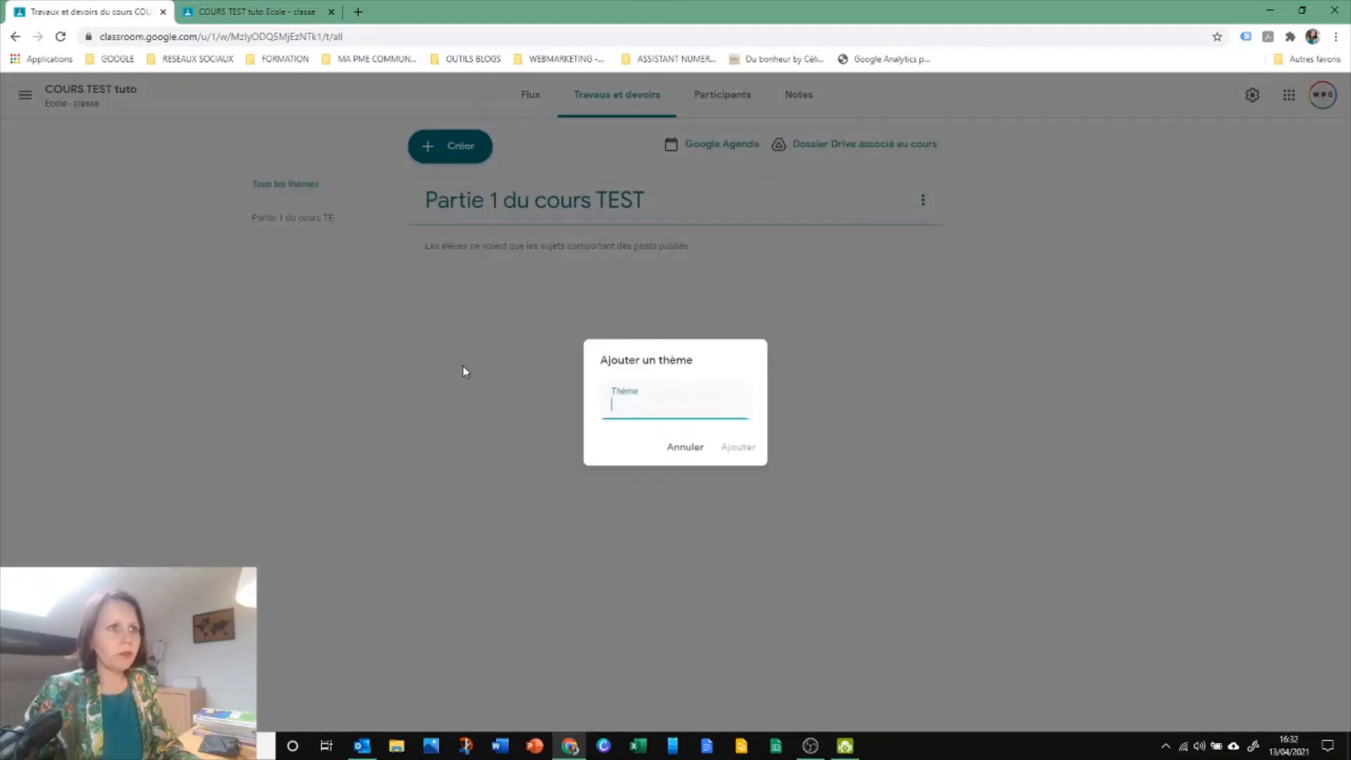
pyautogui.write('Partie 1 du cours TEST')
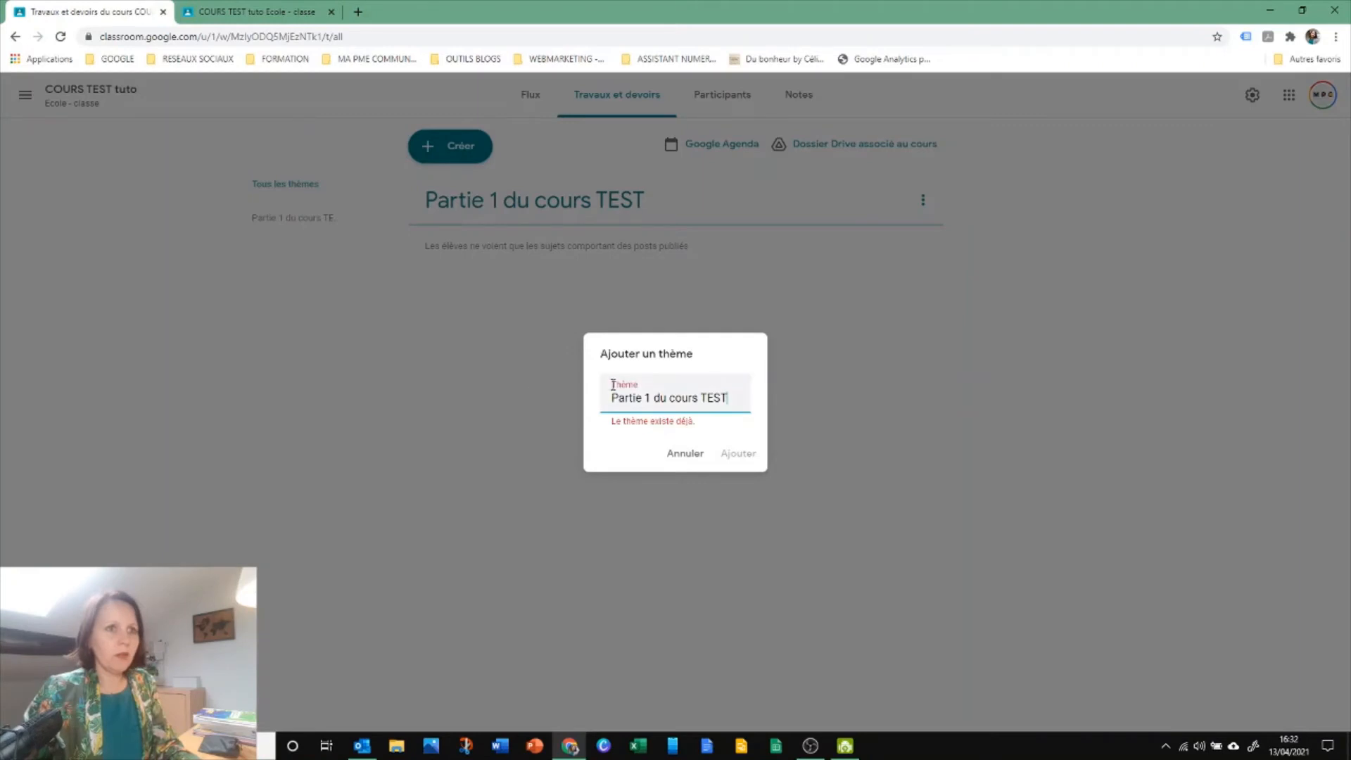
pyautogui.doubleClick(647, 399)
pyautogui.write('2')
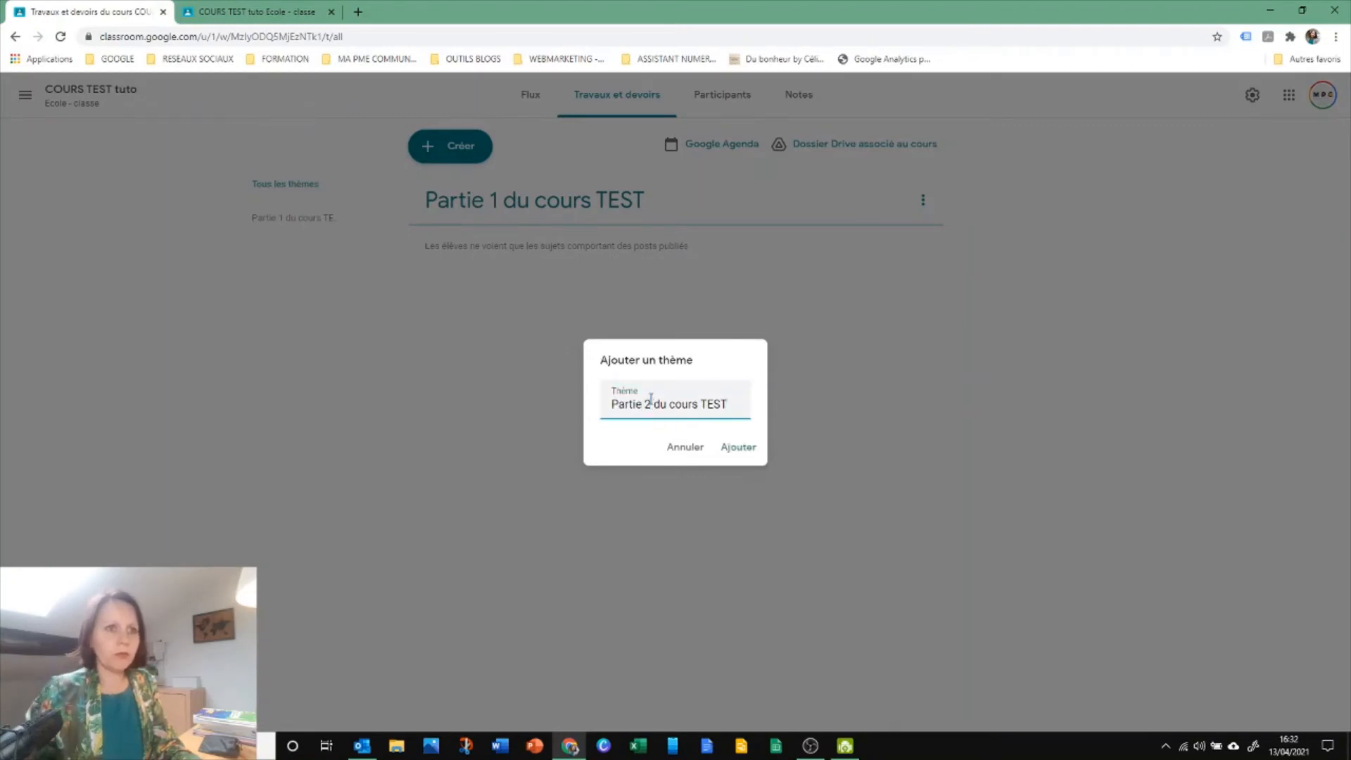
pyautogui.click(725, 447)
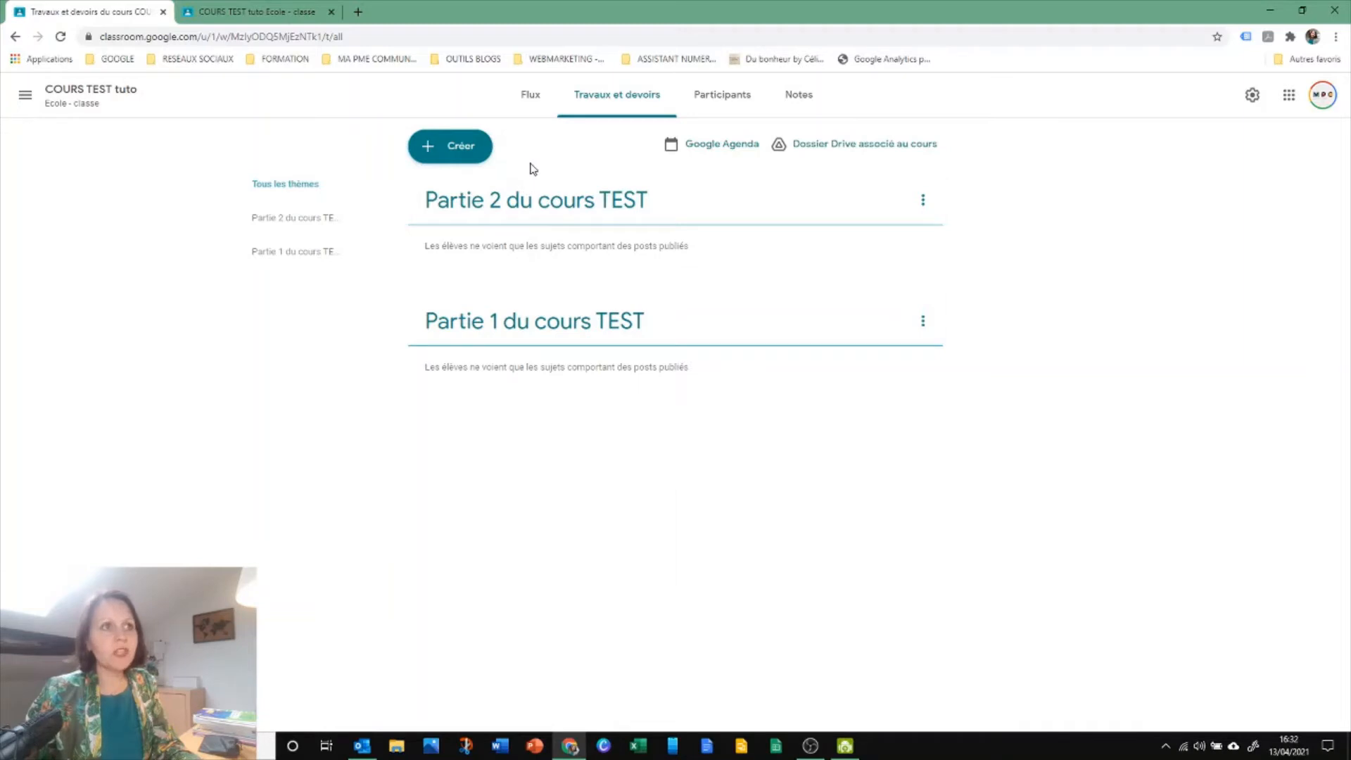
pyautogui.moveTo(521, 191); pyautogui.dragTo(534, 305)
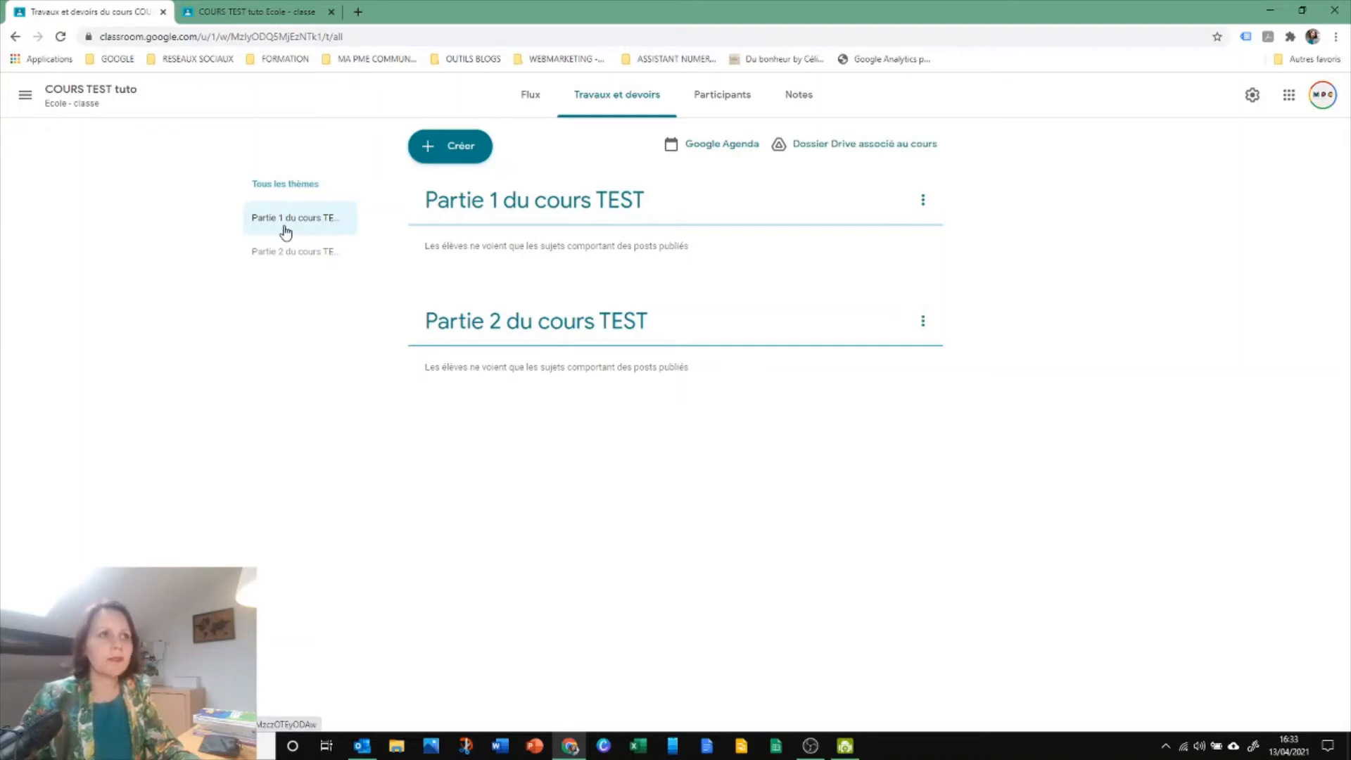
# Create a Documentation post in Travaux et devoirs titled "Support du cours partie 1"
pyautogui.click(461, 149)
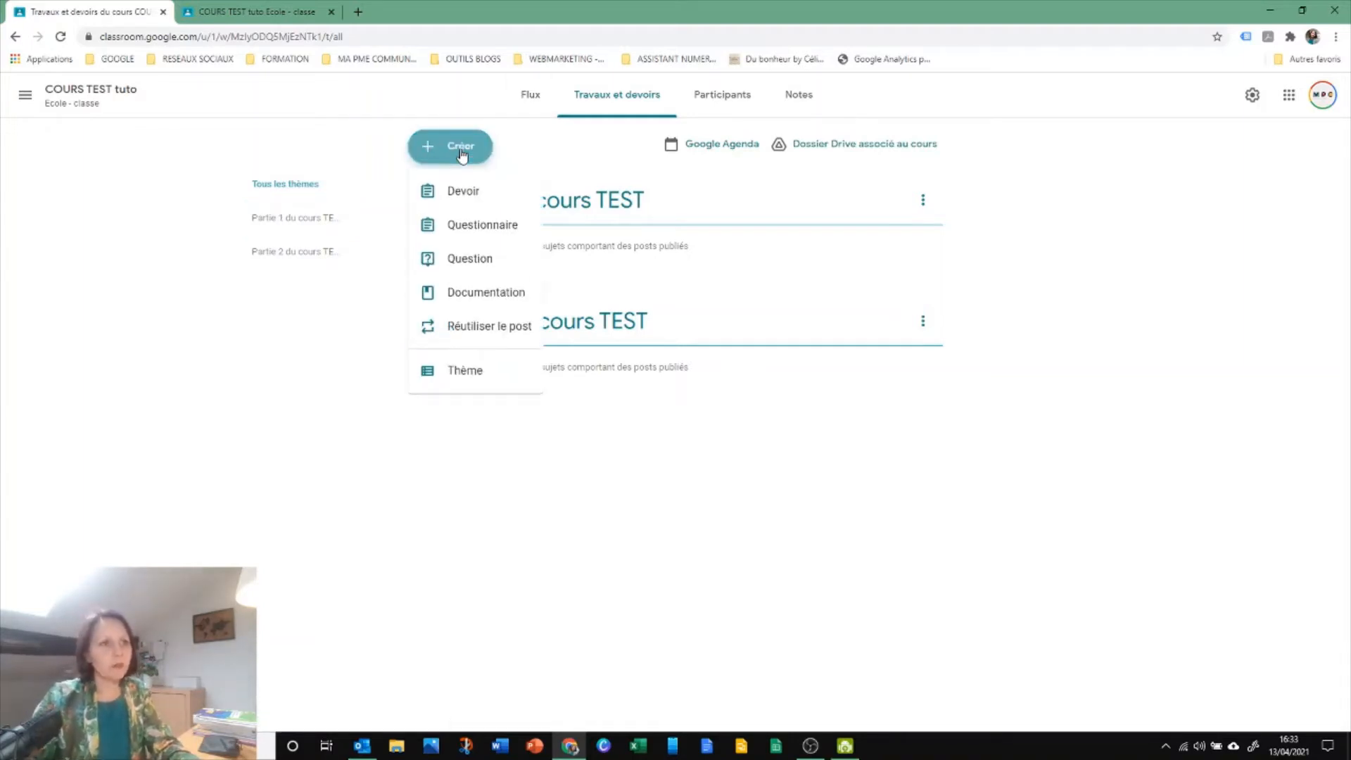
pyautogui.click(501, 295)
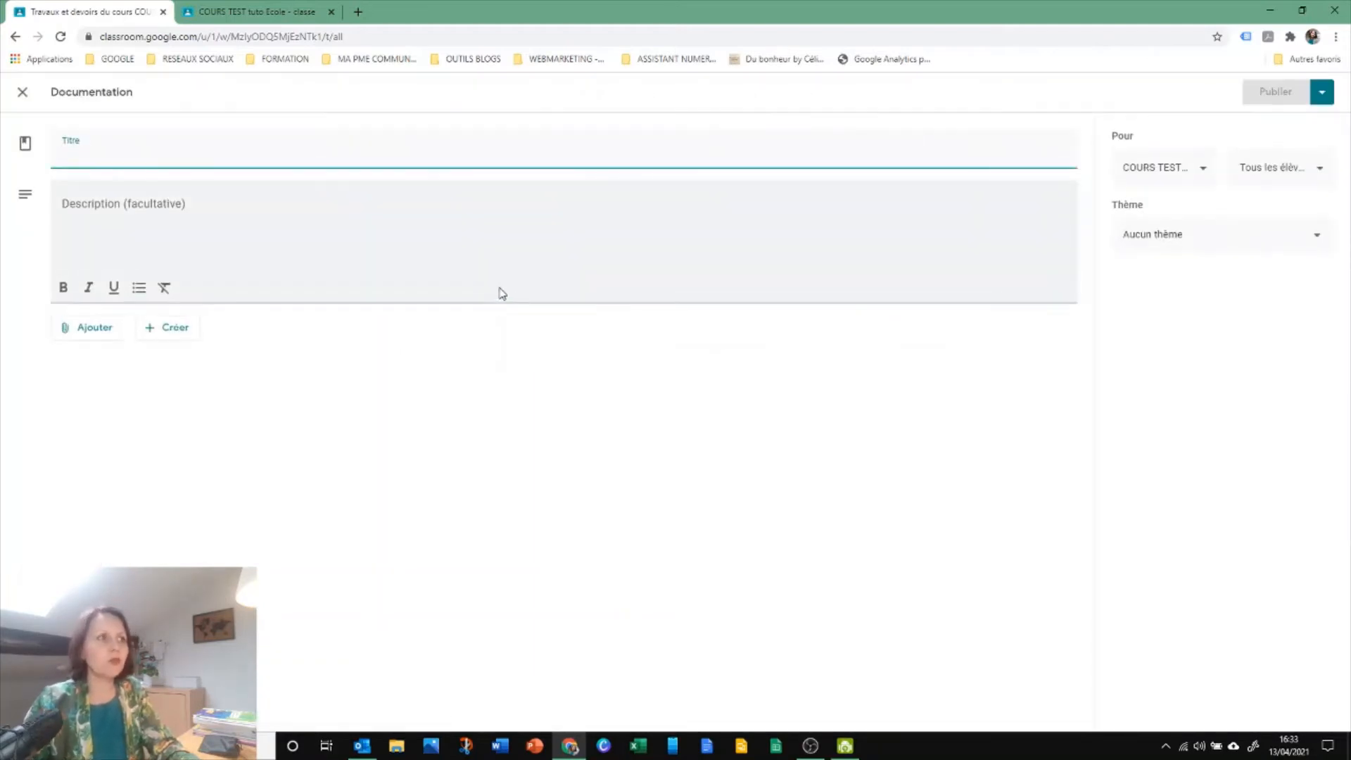
pyautogui.write('Support d')
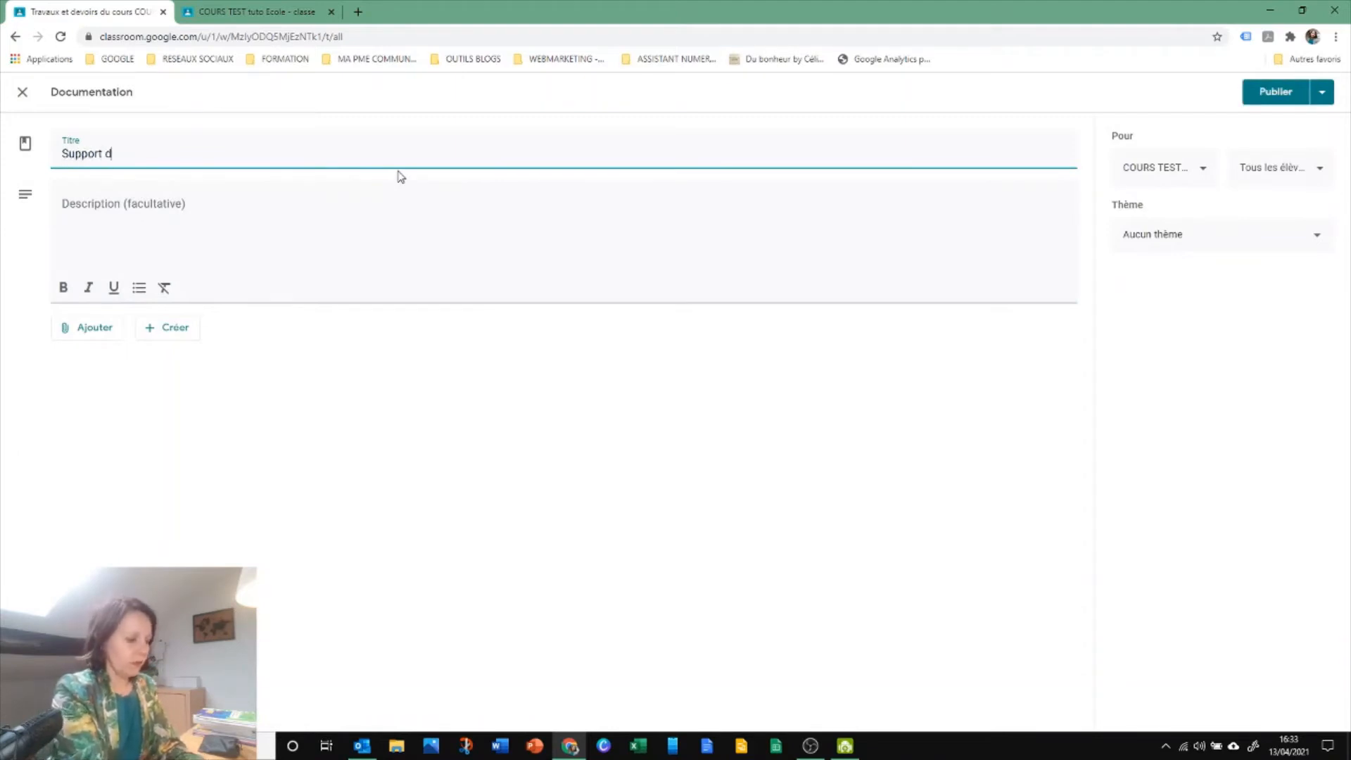
pyautogui.write('u cours partie 1')
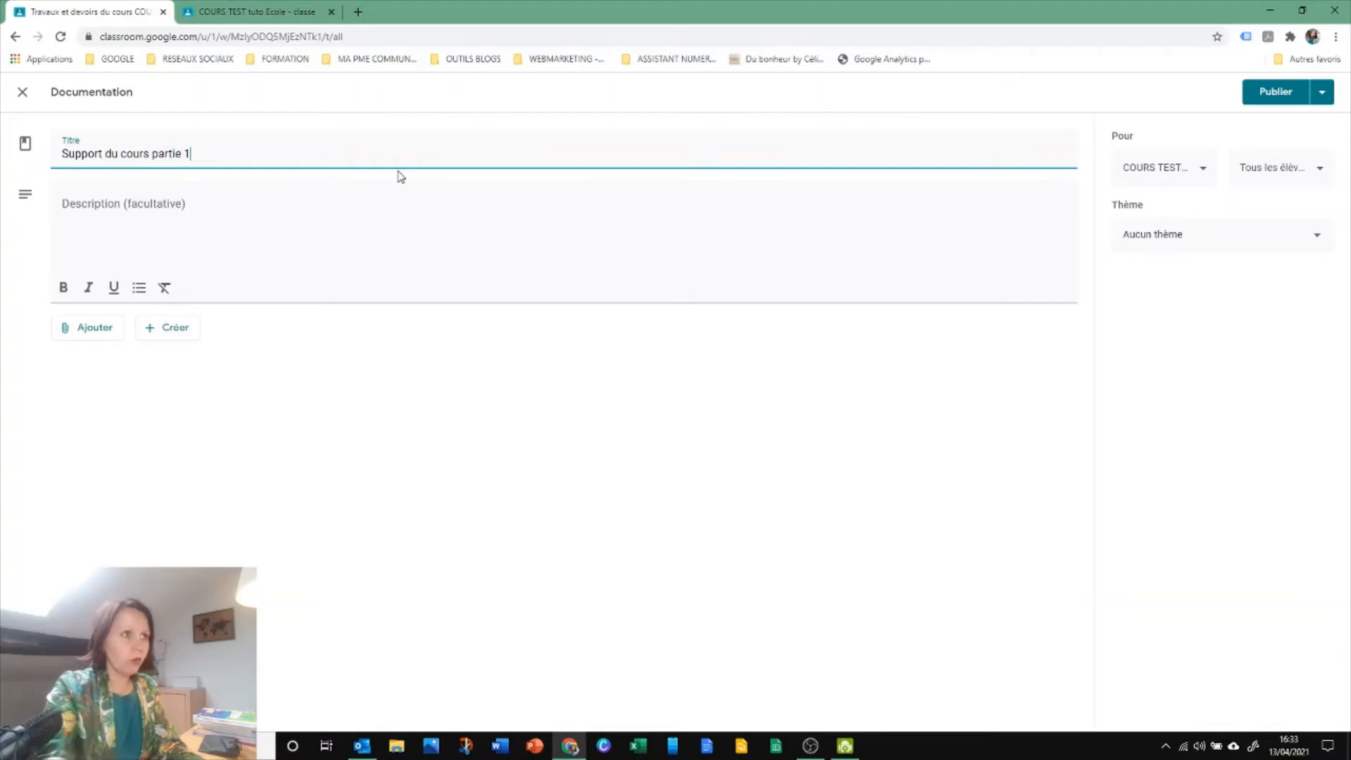
# Enter "Voici le support du cours de cette partie" as the Documentation post's description
pyautogui.click(339, 215)
pyautogui.write('V')
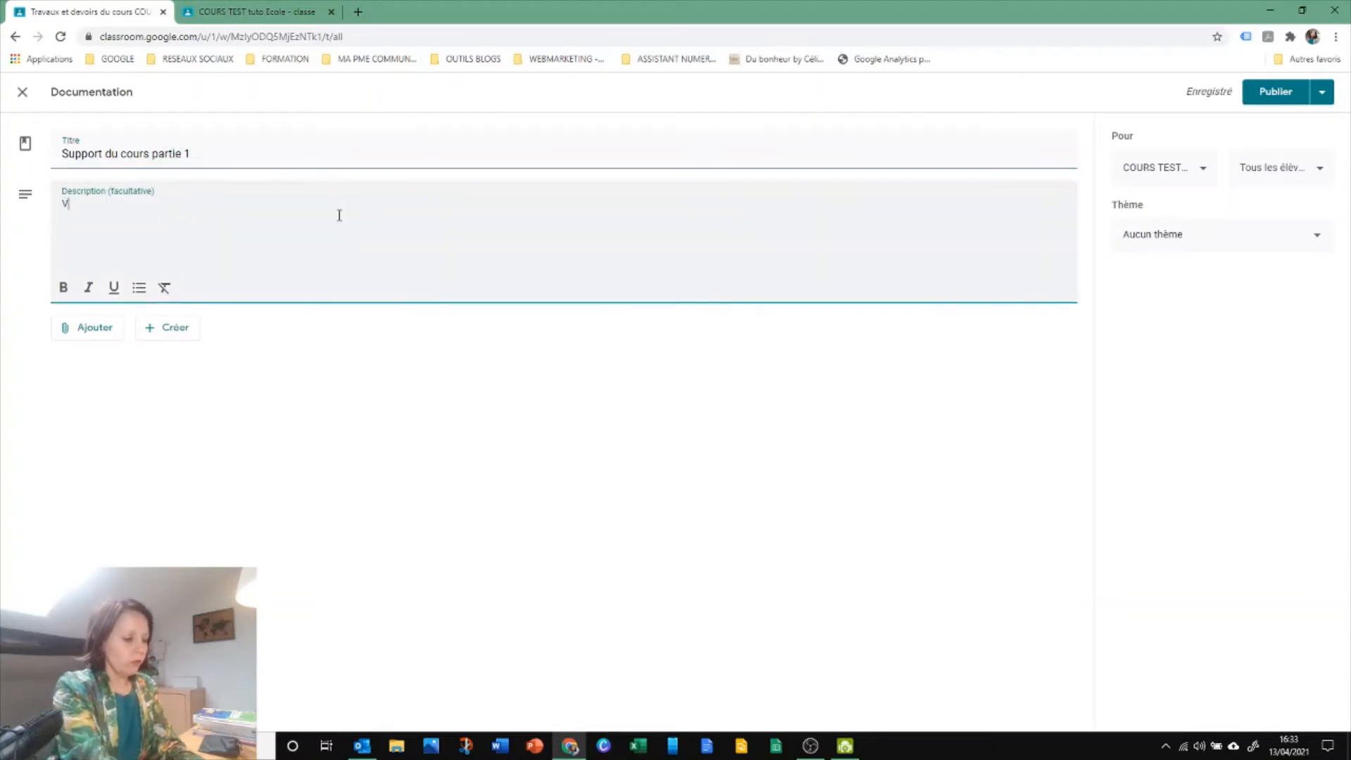
pyautogui.write('oici le supopr')
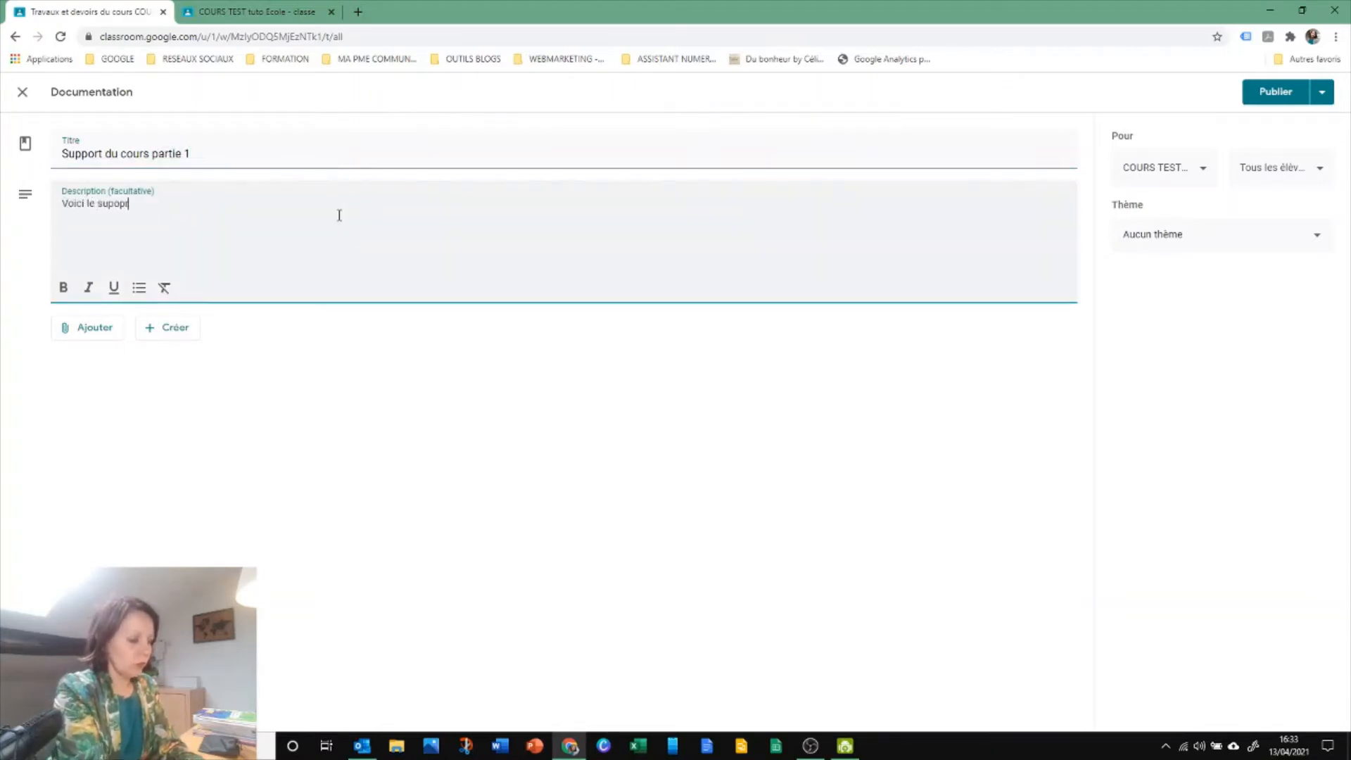
pyautogui.write('t du cours de ce')
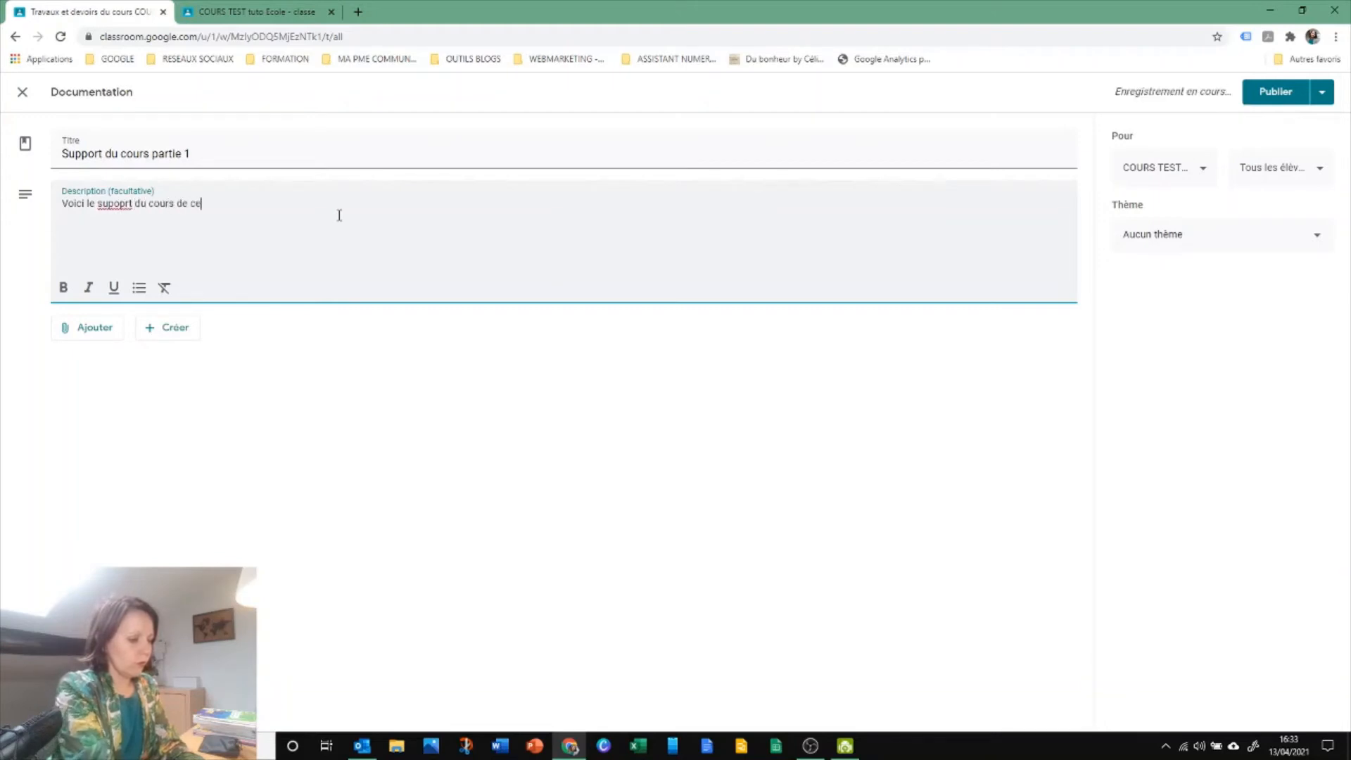
pyautogui.write('tte partie')
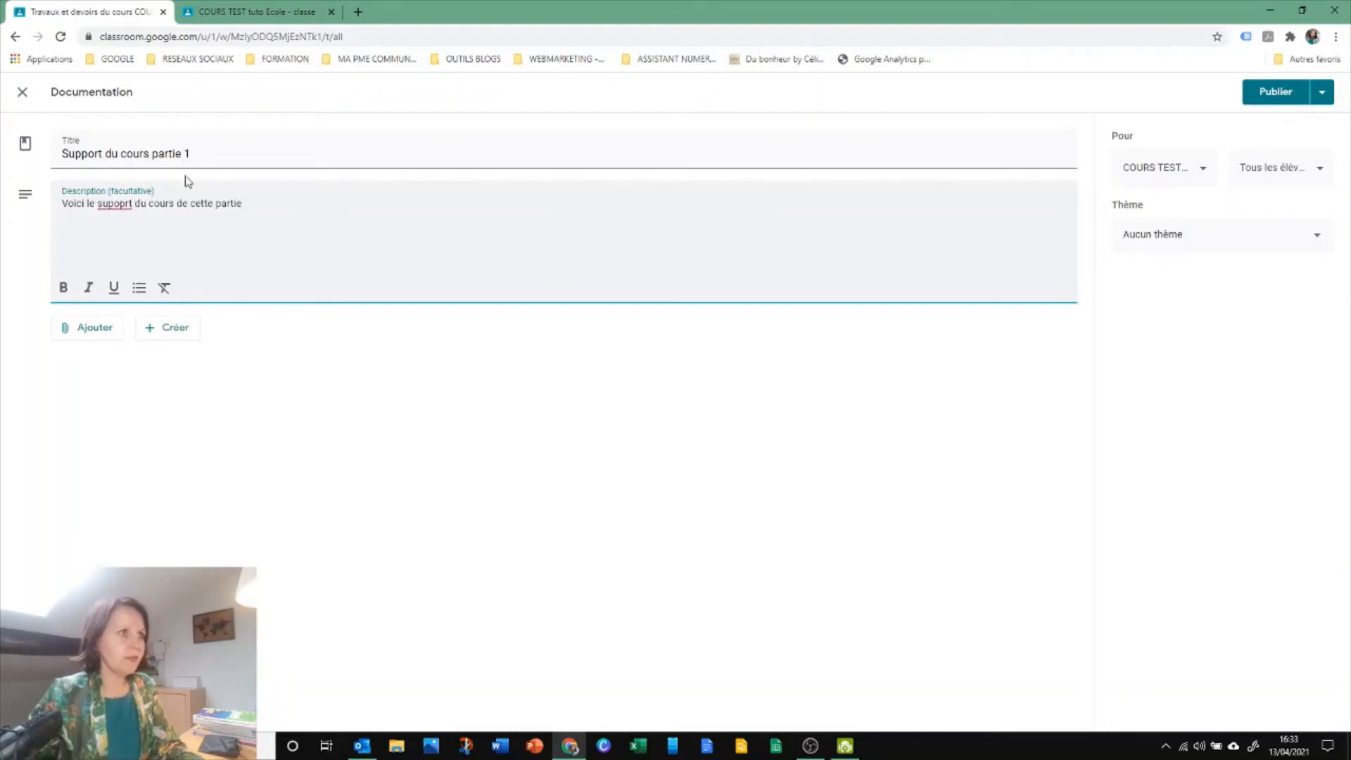
pyautogui.doubleClick(116, 204)
pyautogui.write('support')
pyautogui.press('BackSpace')
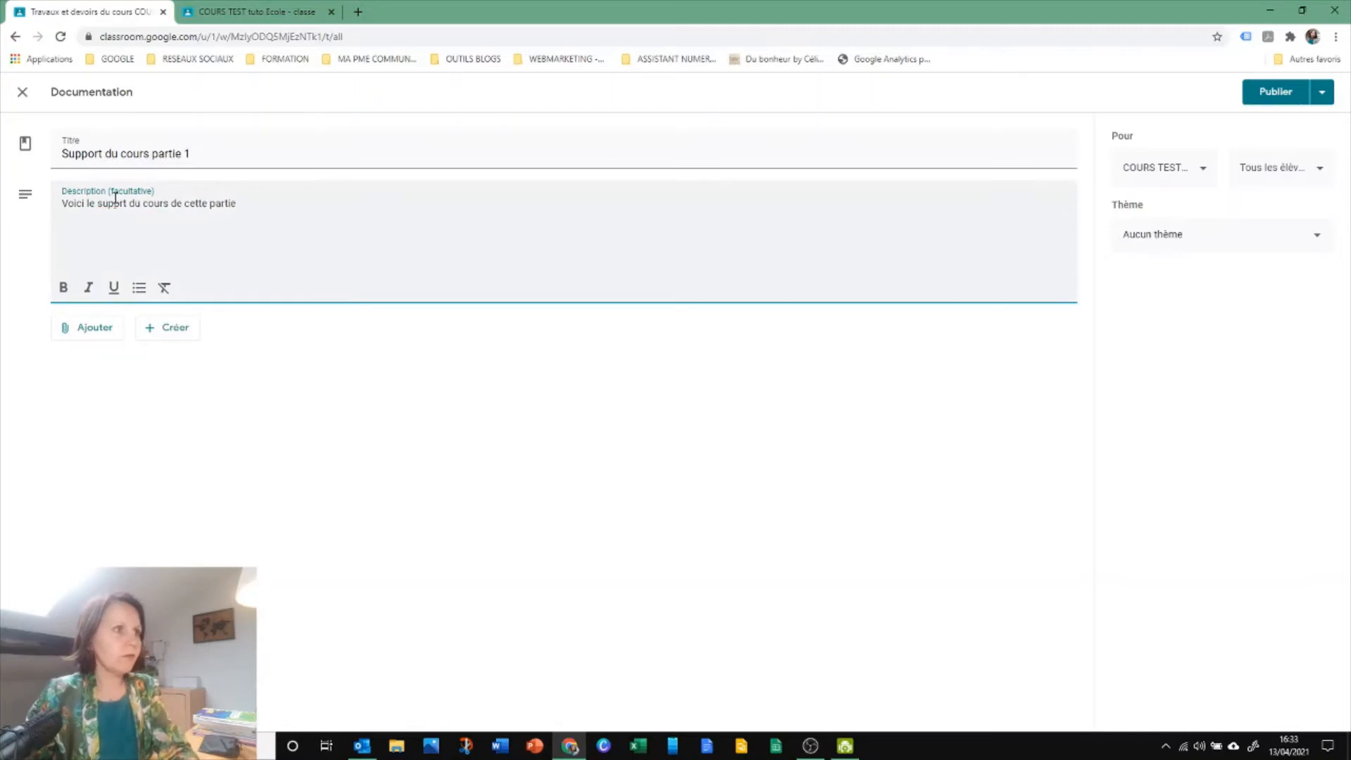
pyautogui.write('o')
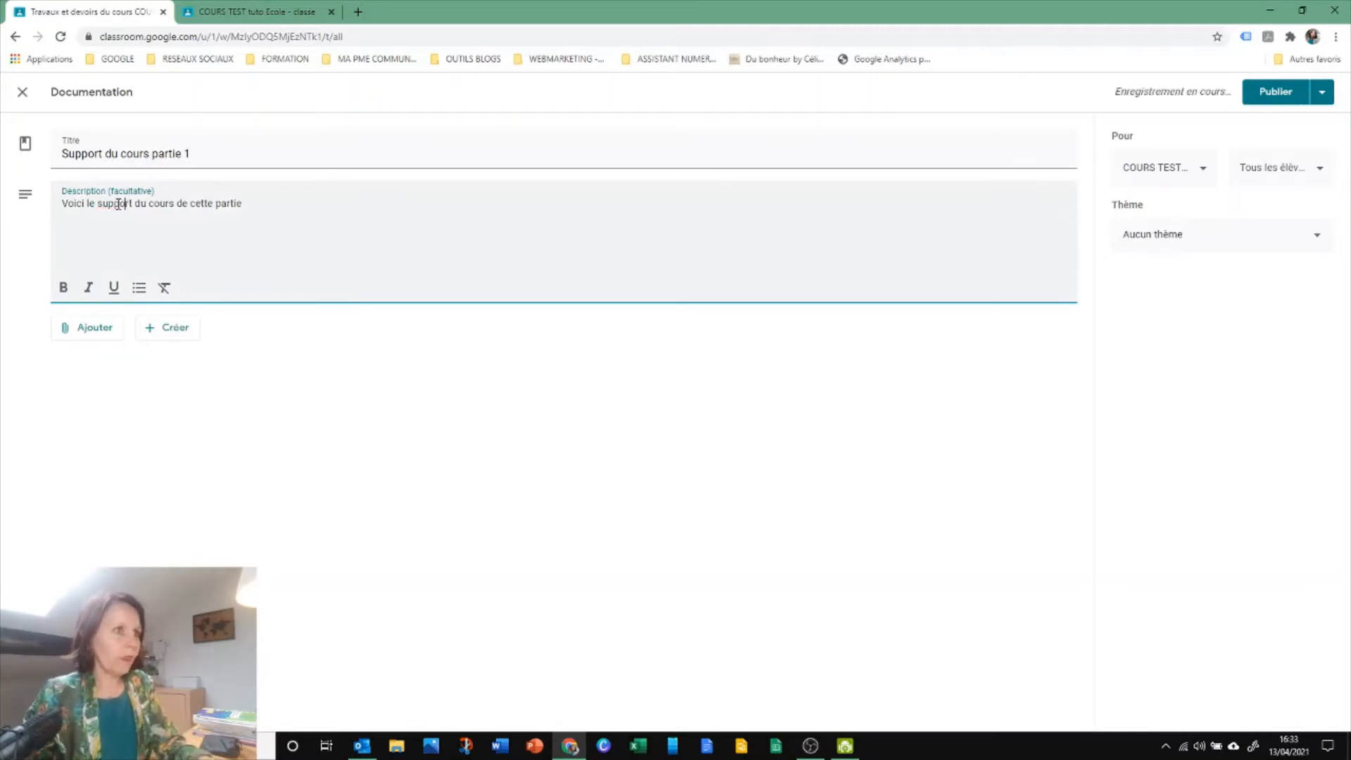
# Attach "CHAPITRE 1 - Support de cours.pdf" from Google Drive, found in the starred NDRC course folder's CHAP 1 support subfolder
pyautogui.click(87, 325)
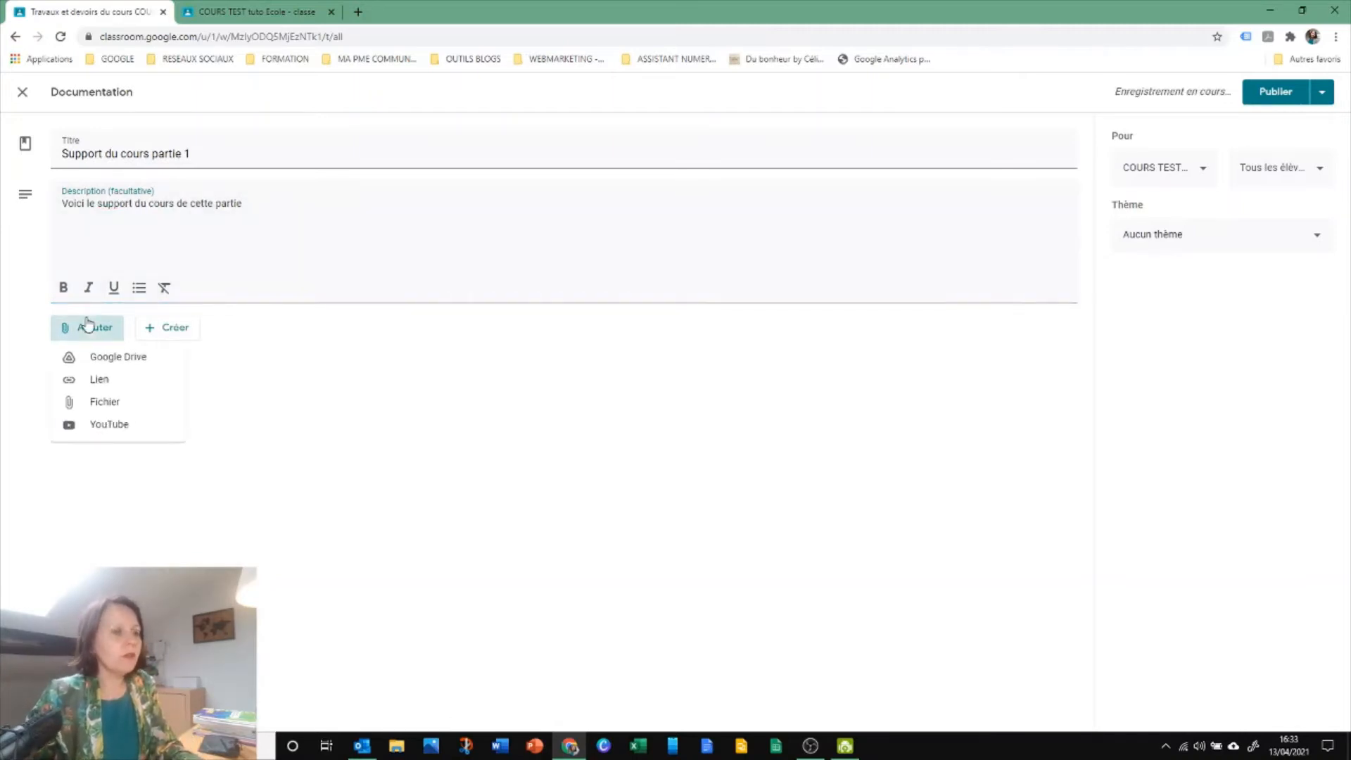
pyautogui.click(115, 356)
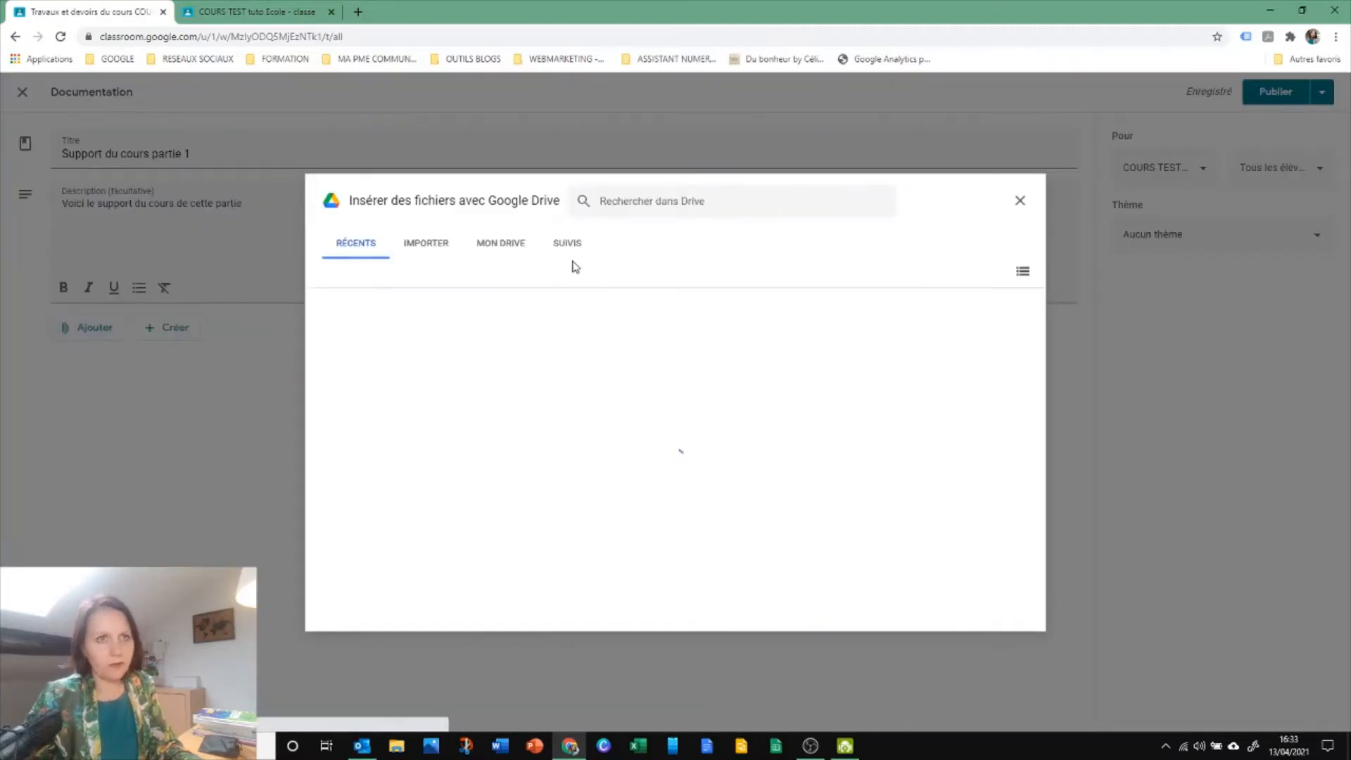
pyautogui.click(562, 245)
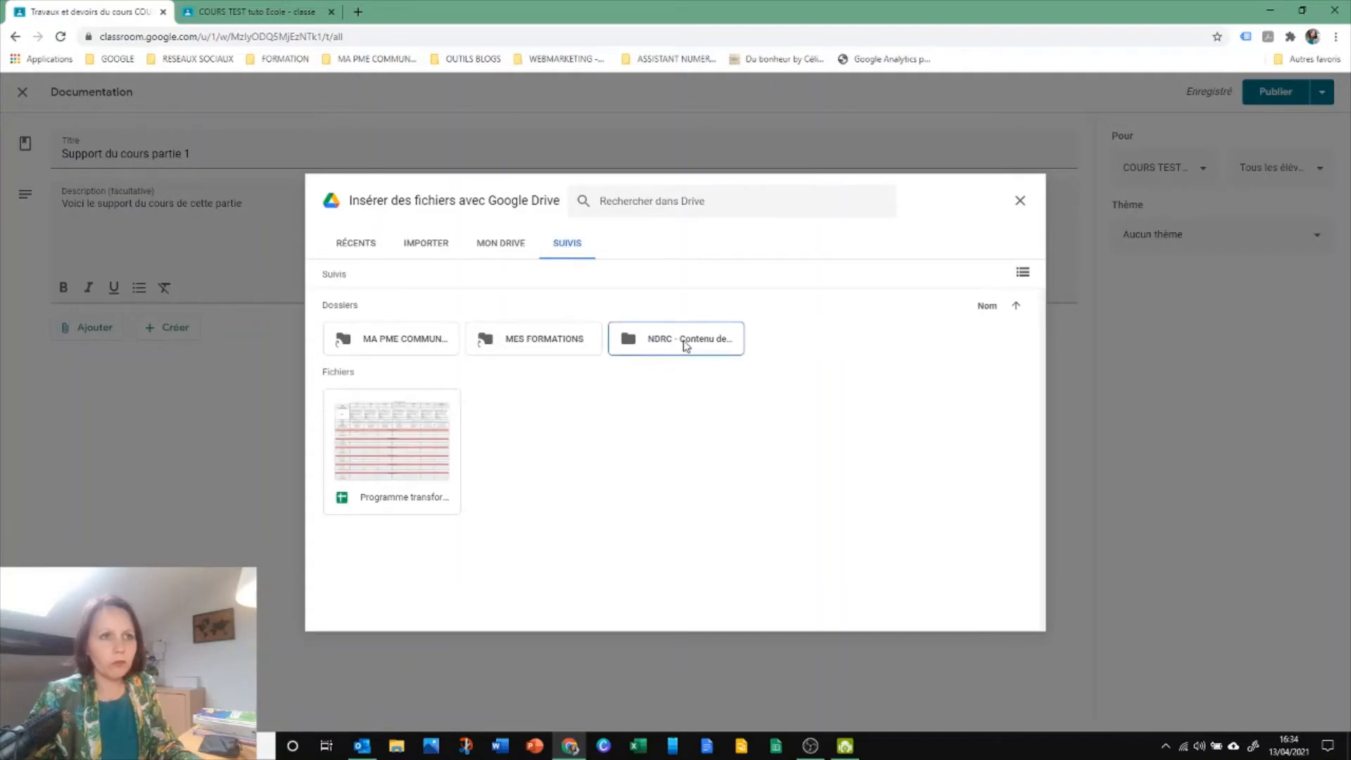
pyautogui.doubleClick(679, 344)
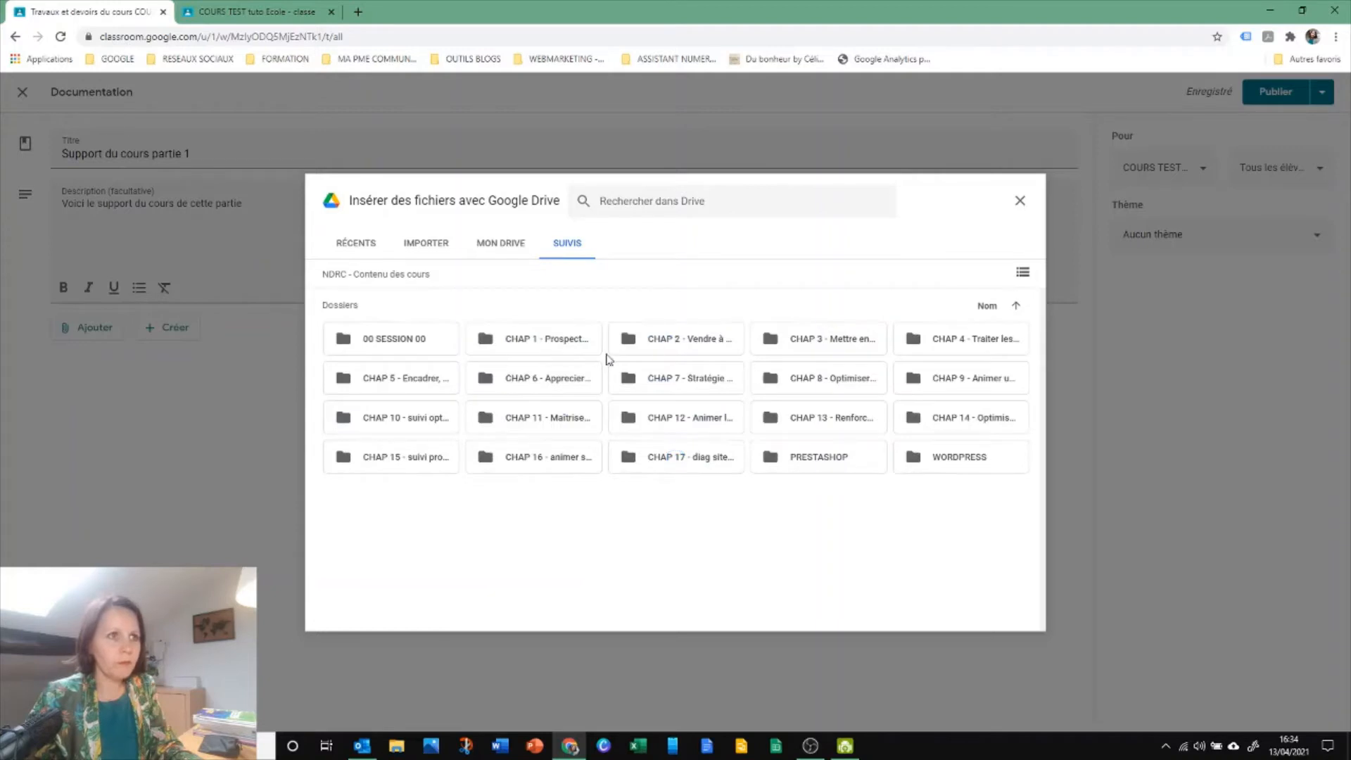
pyautogui.doubleClick(537, 344)
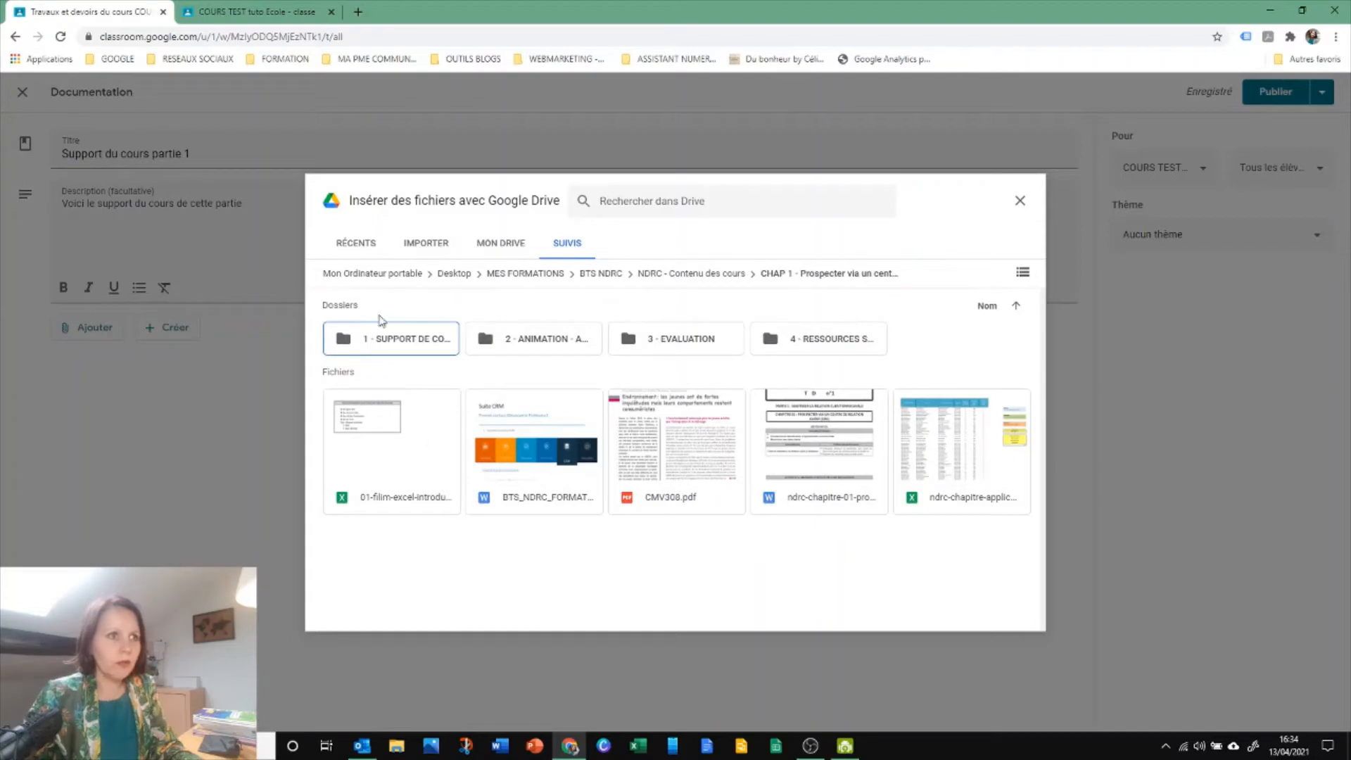
pyautogui.doubleClick(373, 340)
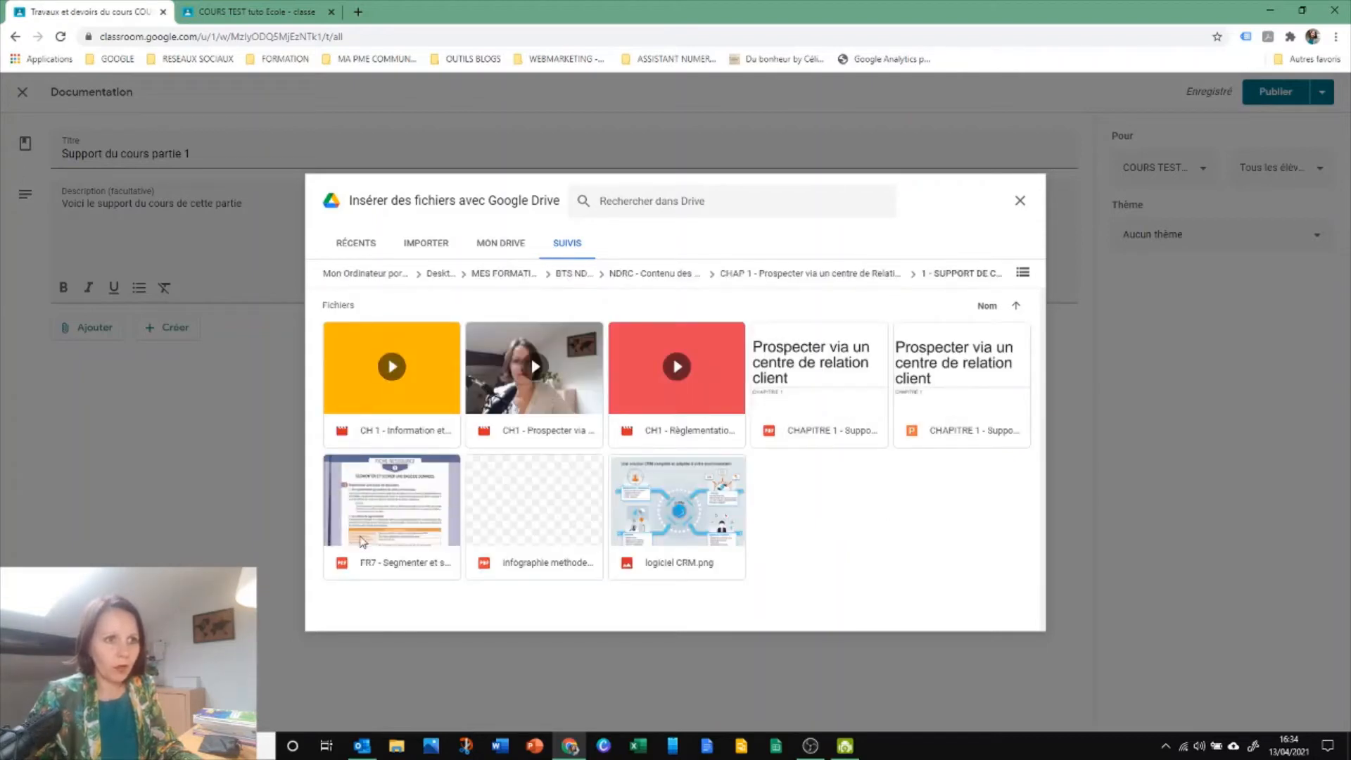
pyautogui.click(826, 387)
pyautogui.click(1017, 622)
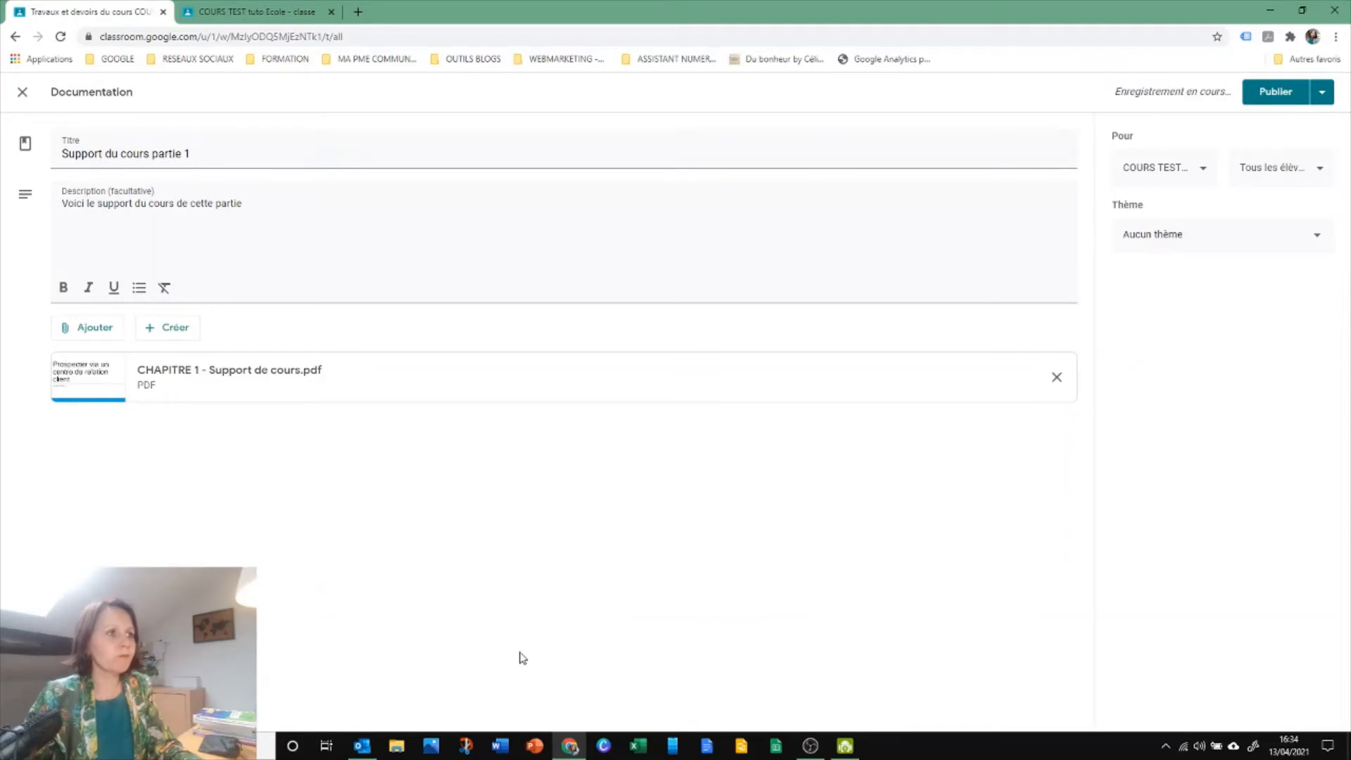
# Search YouTube for "tutoriel classroom" and attach the video "Les bases de Google Classroom" to the post
pyautogui.click(93, 331)
pyautogui.click(99, 429)
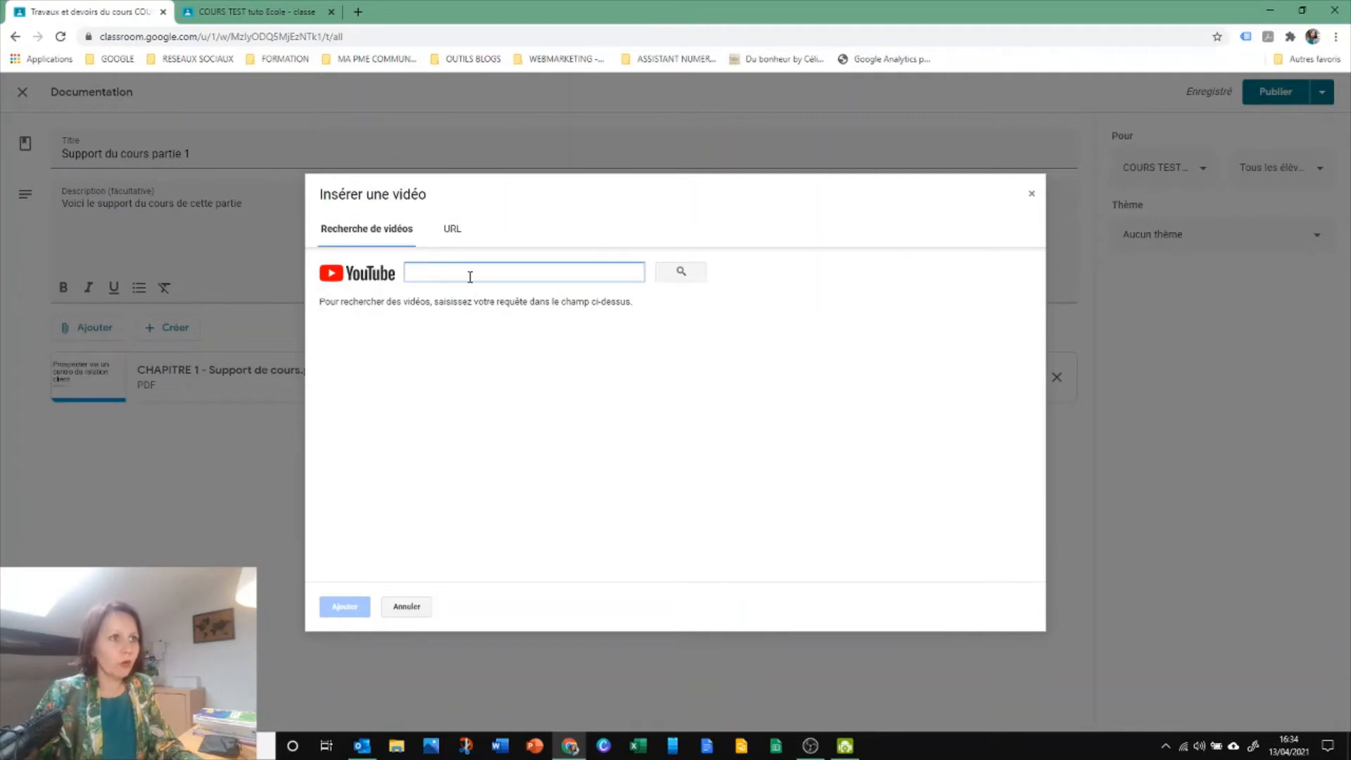
pyautogui.write('tutor')
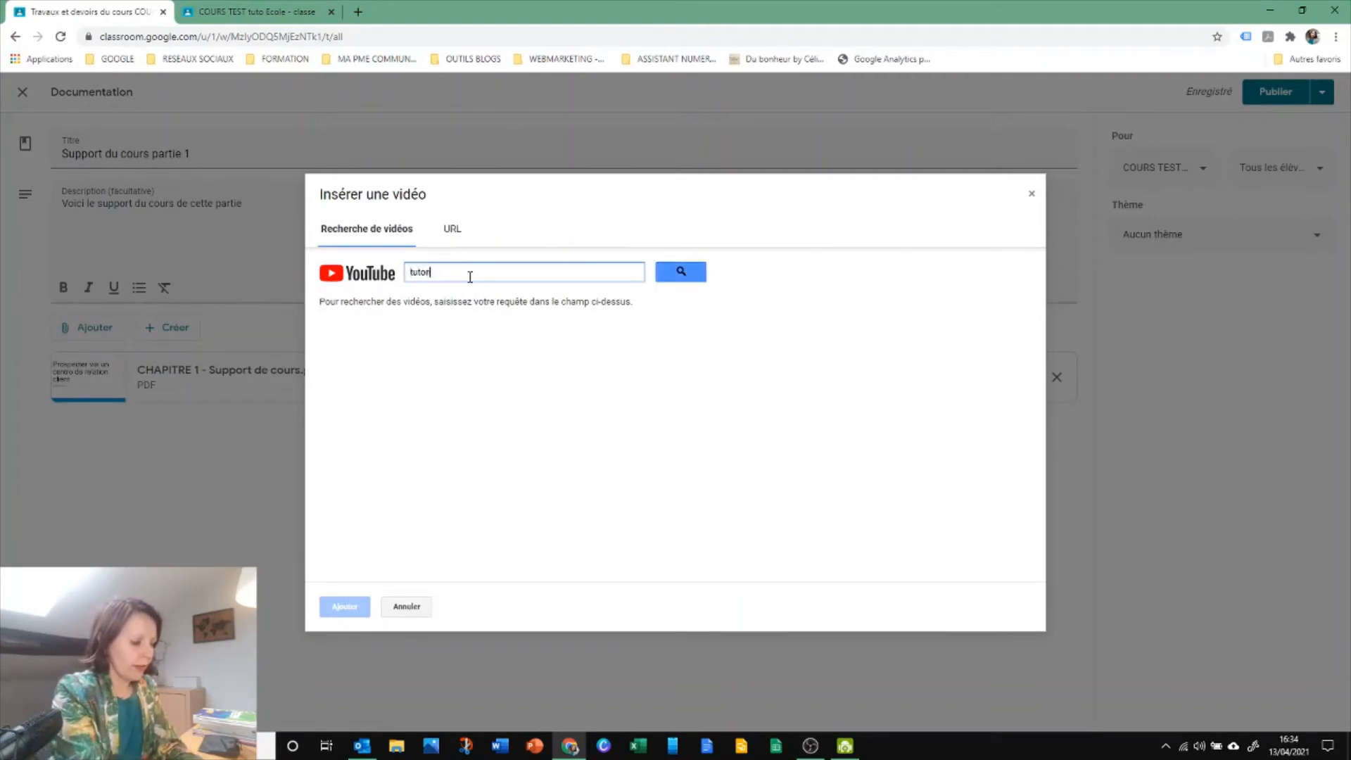
pyautogui.write('ial classroom')
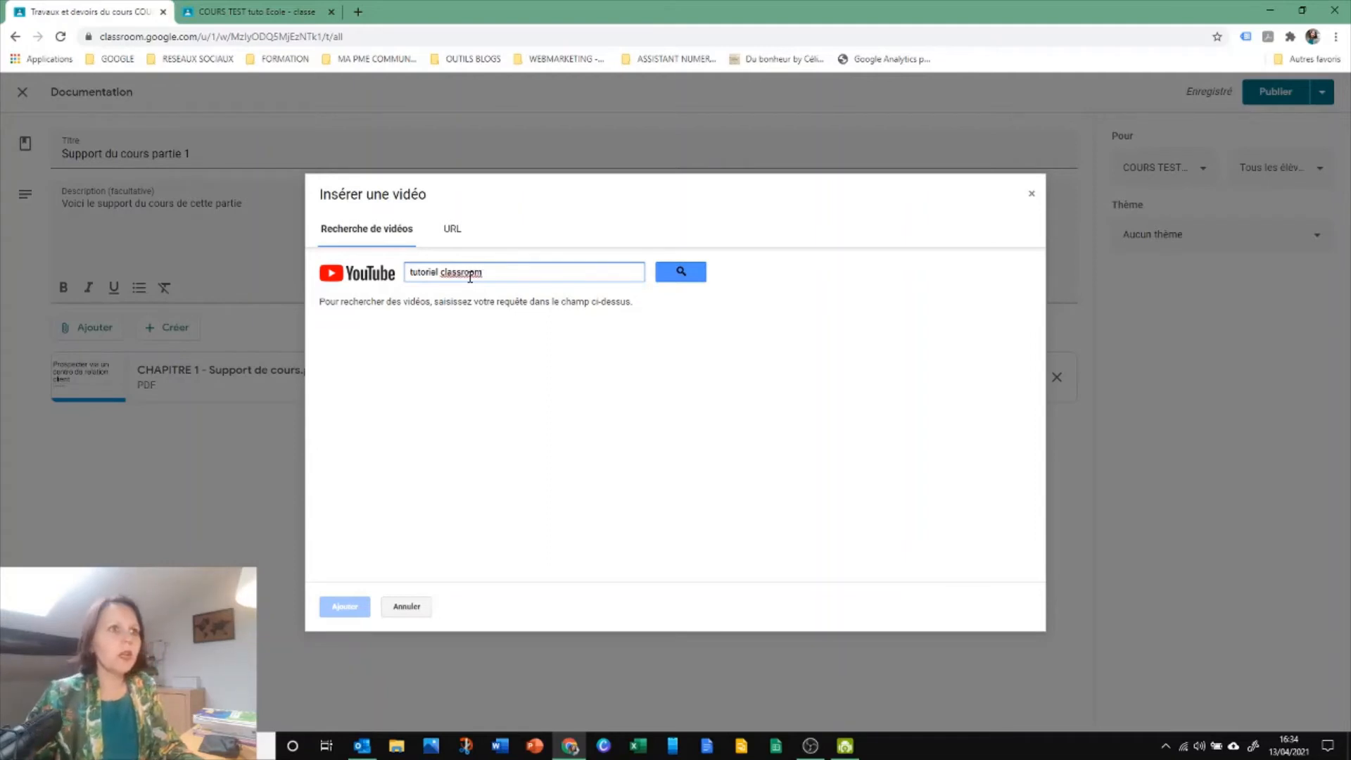
pyautogui.click(669, 273)
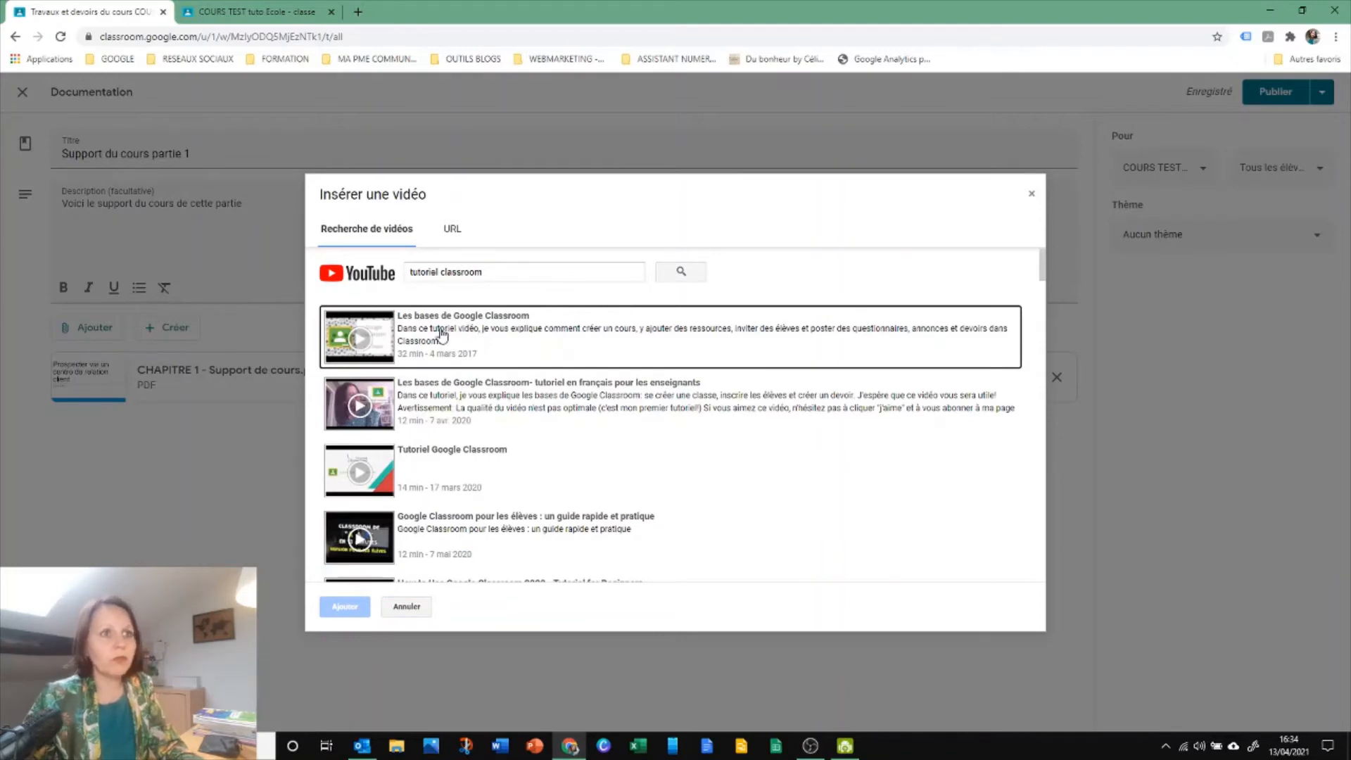
pyautogui.click(442, 333)
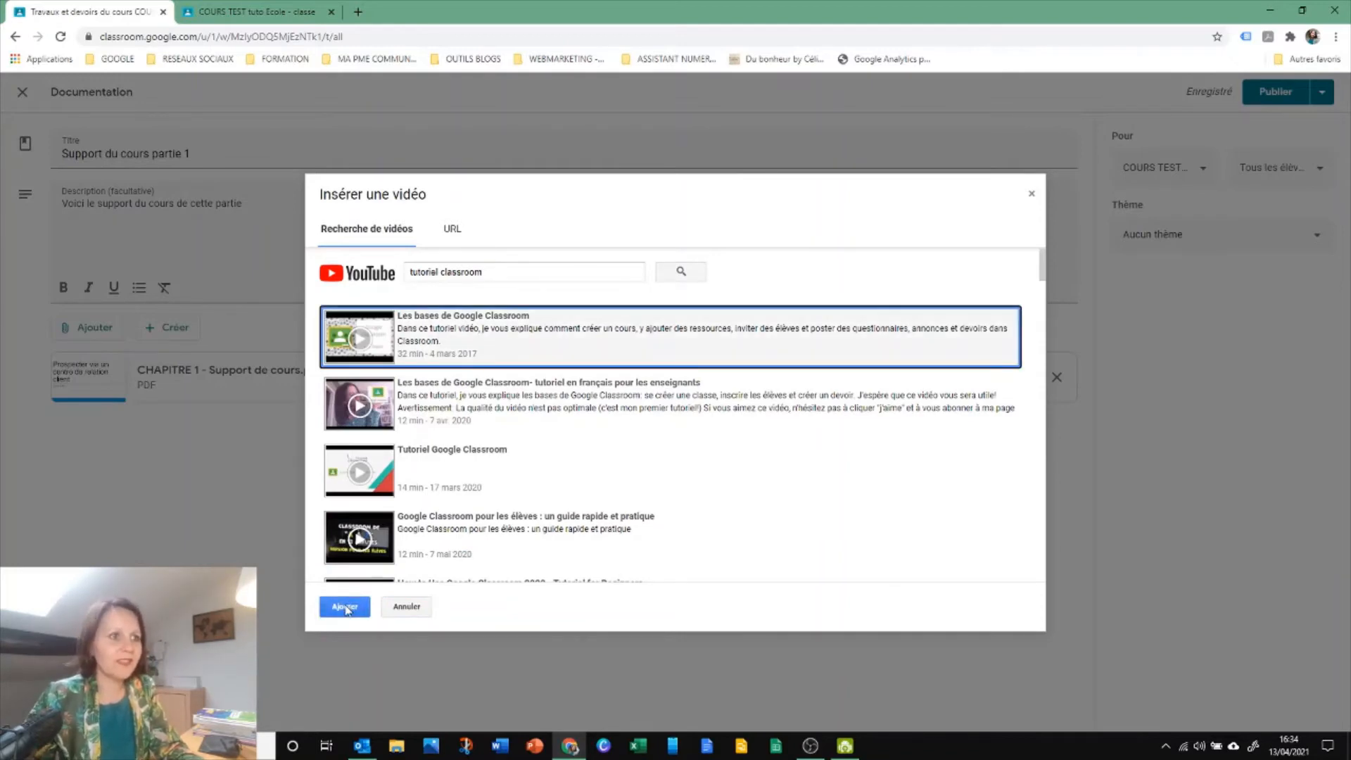
pyautogui.click(344, 606)
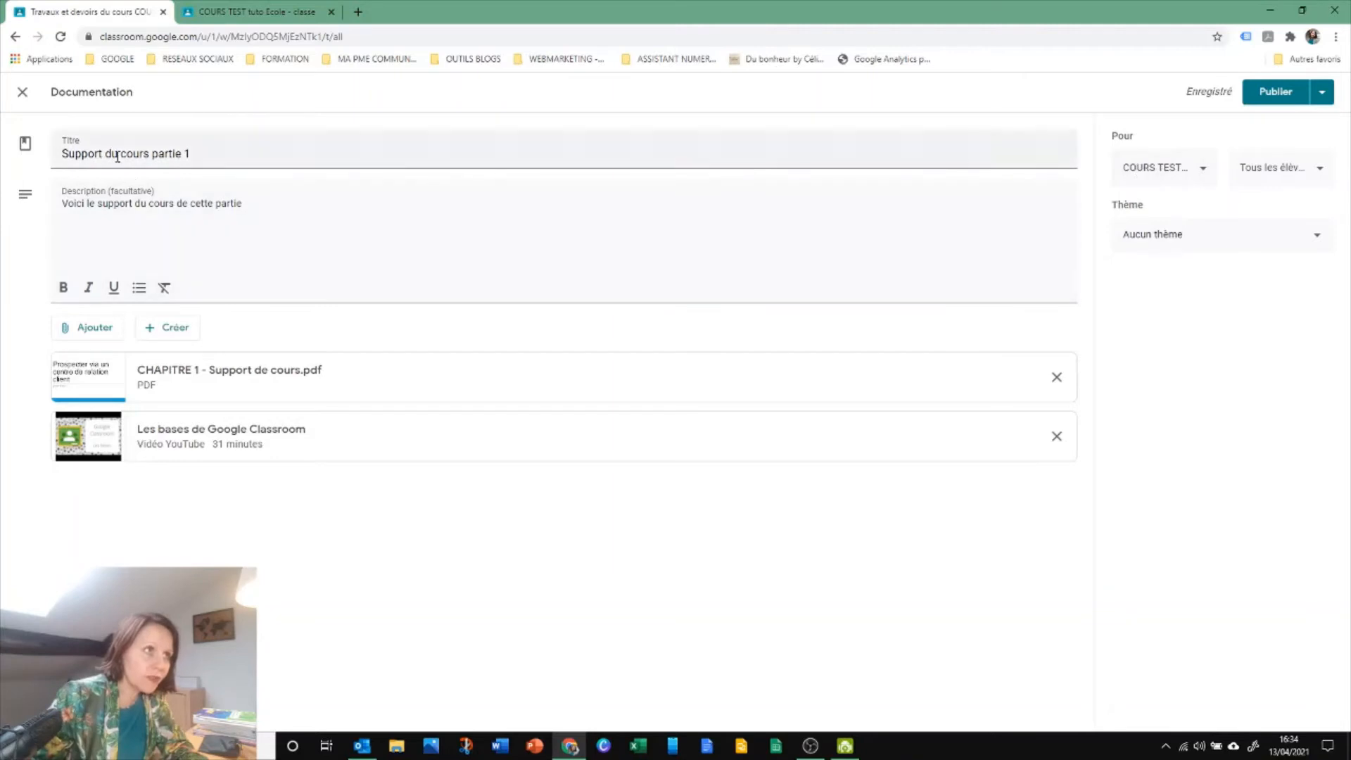
# Assign the post to the theme "Partie 1 du cours TEST" and check its course and student recipient lists
pyautogui.click(1157, 242)
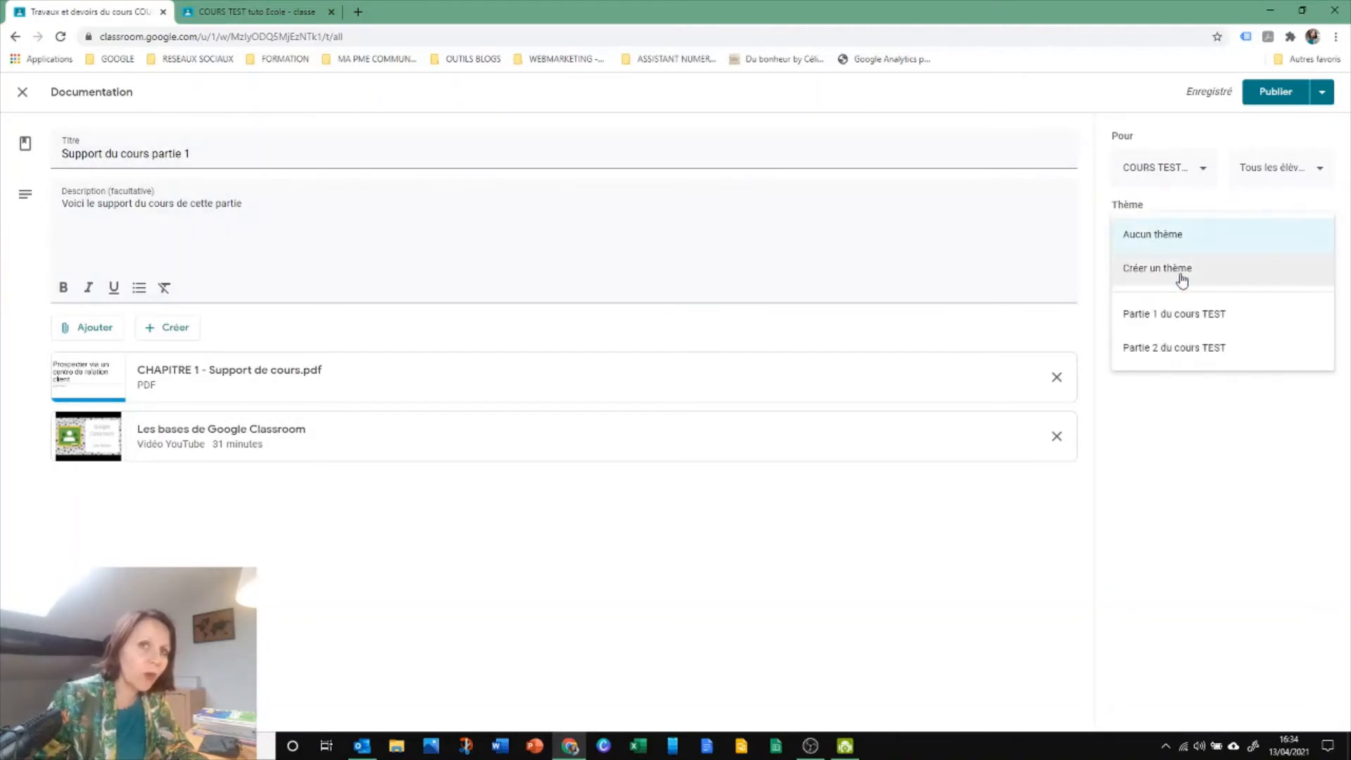
pyautogui.click(1186, 312)
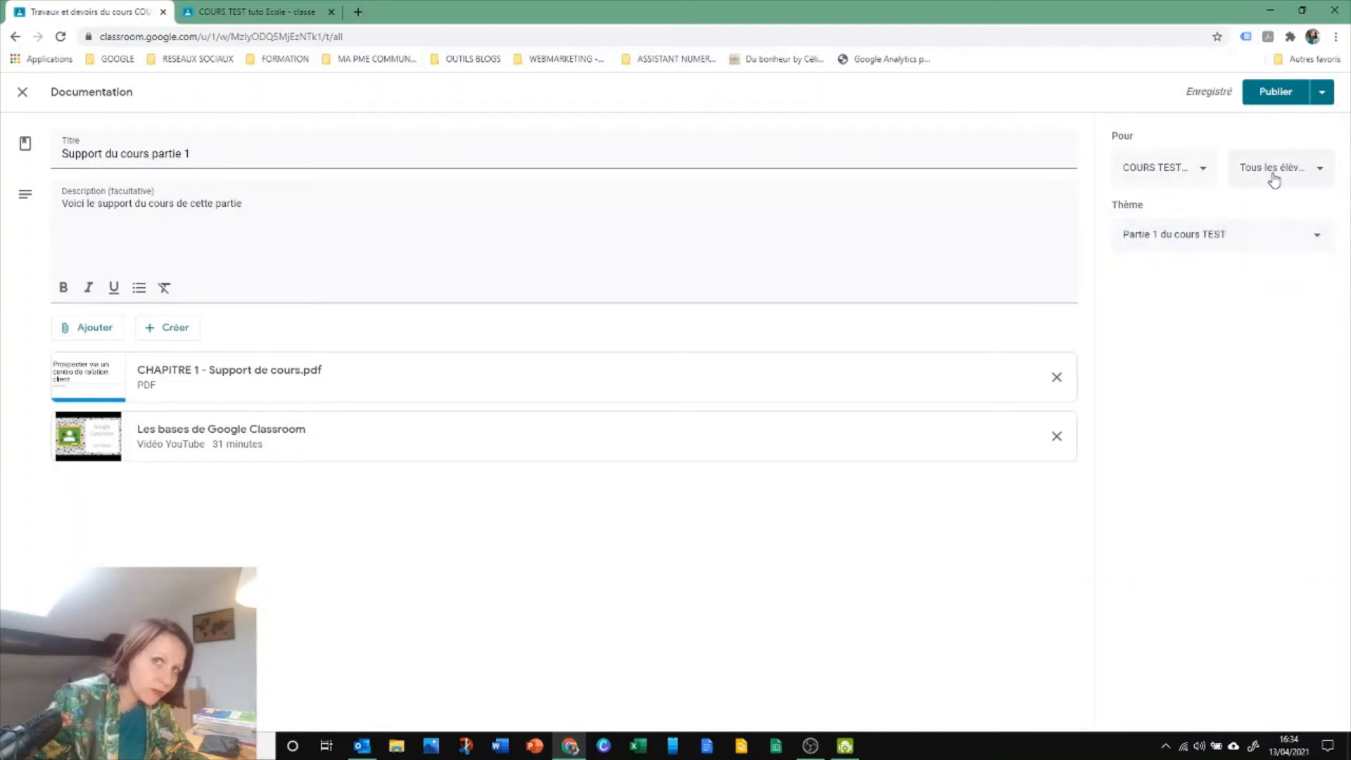
pyautogui.click(1141, 170)
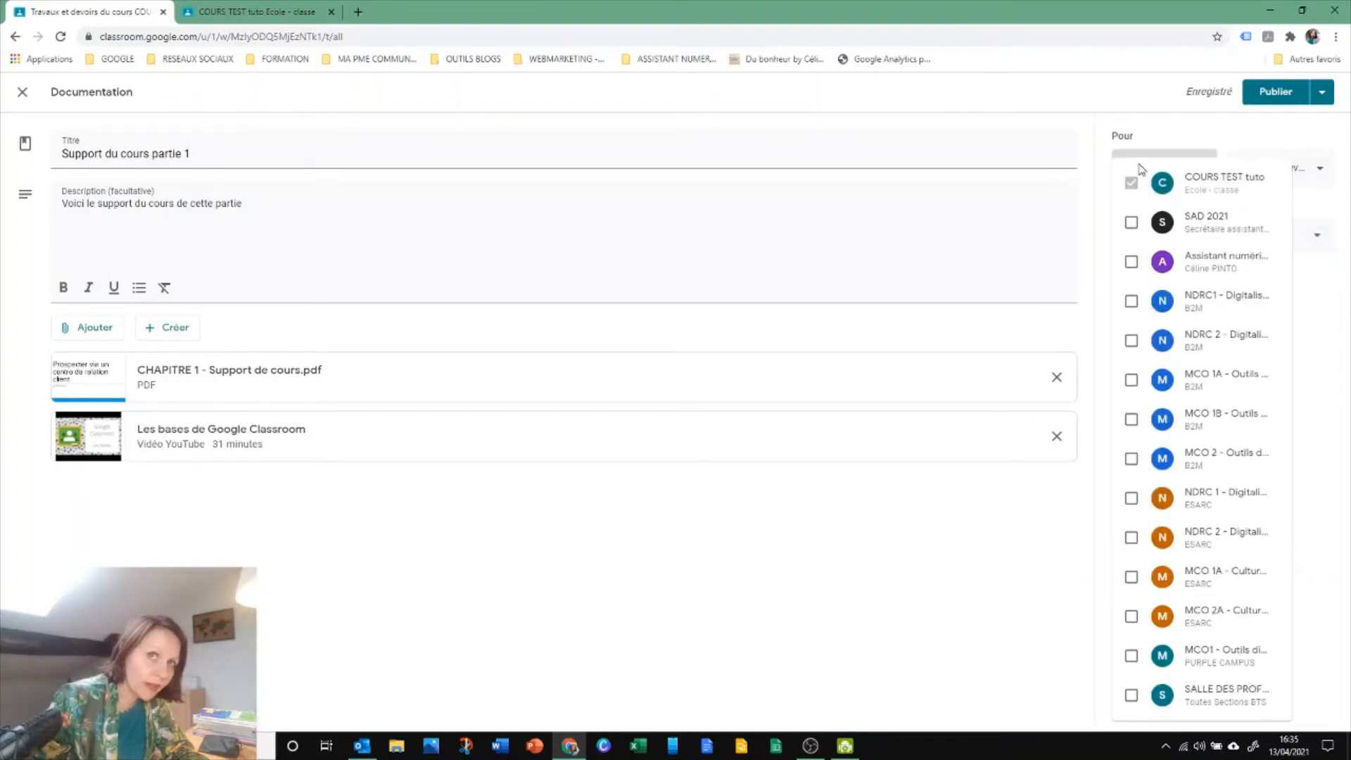
pyautogui.click(1238, 141)
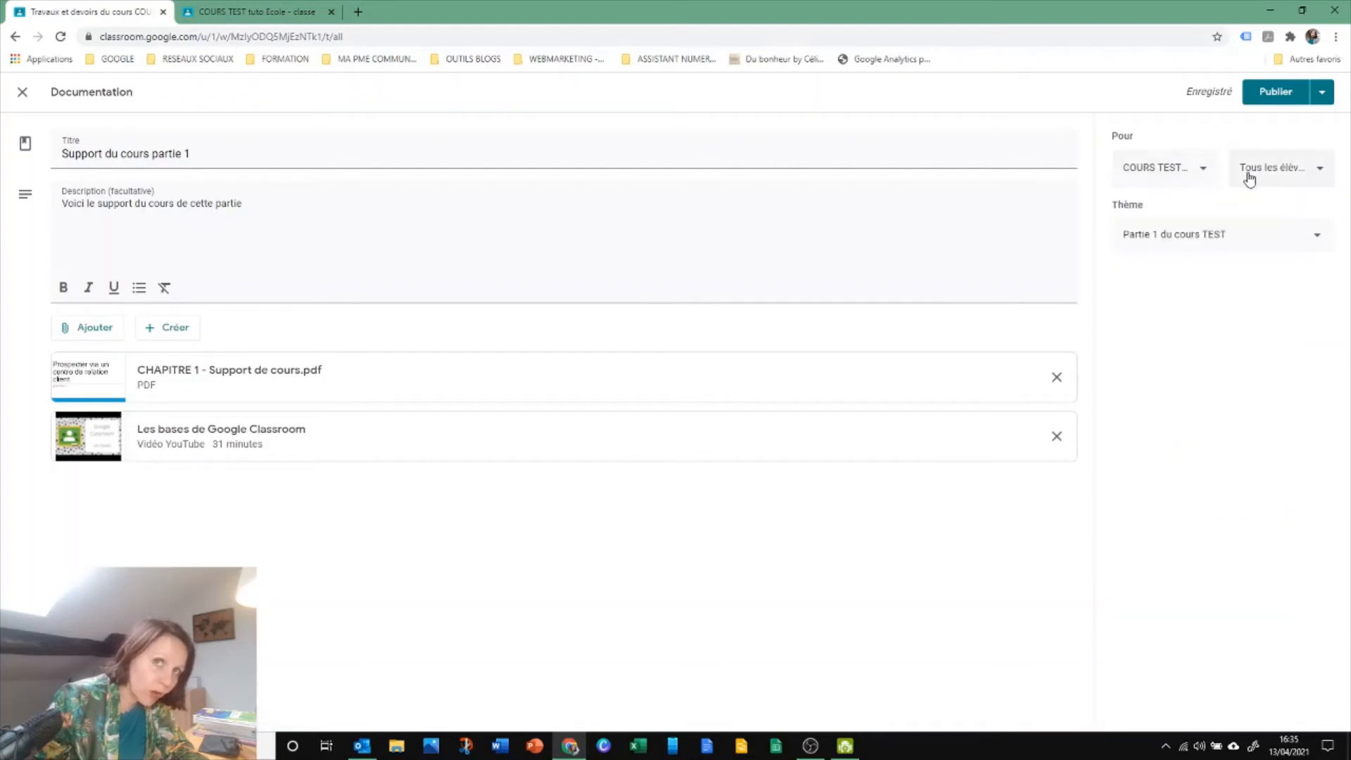
pyautogui.click(1250, 172)
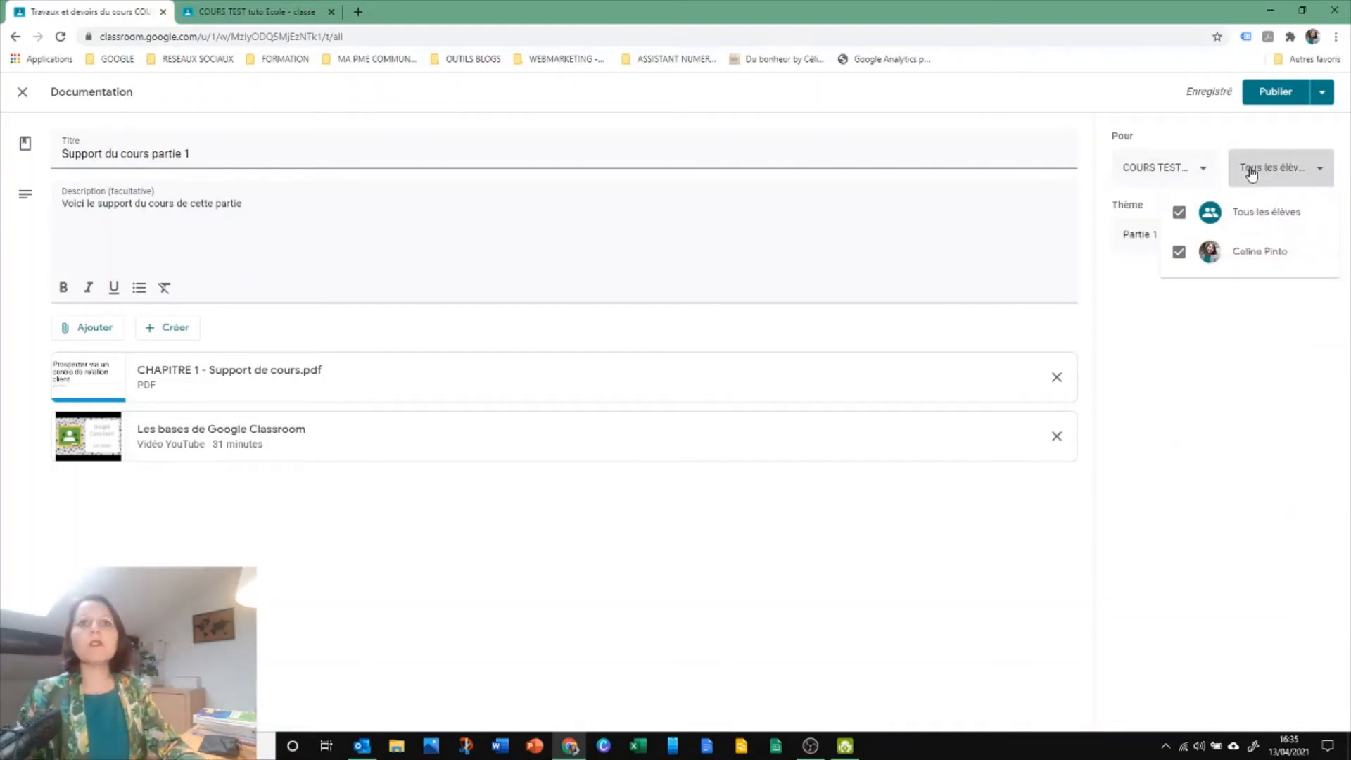
pyautogui.click(1251, 174)
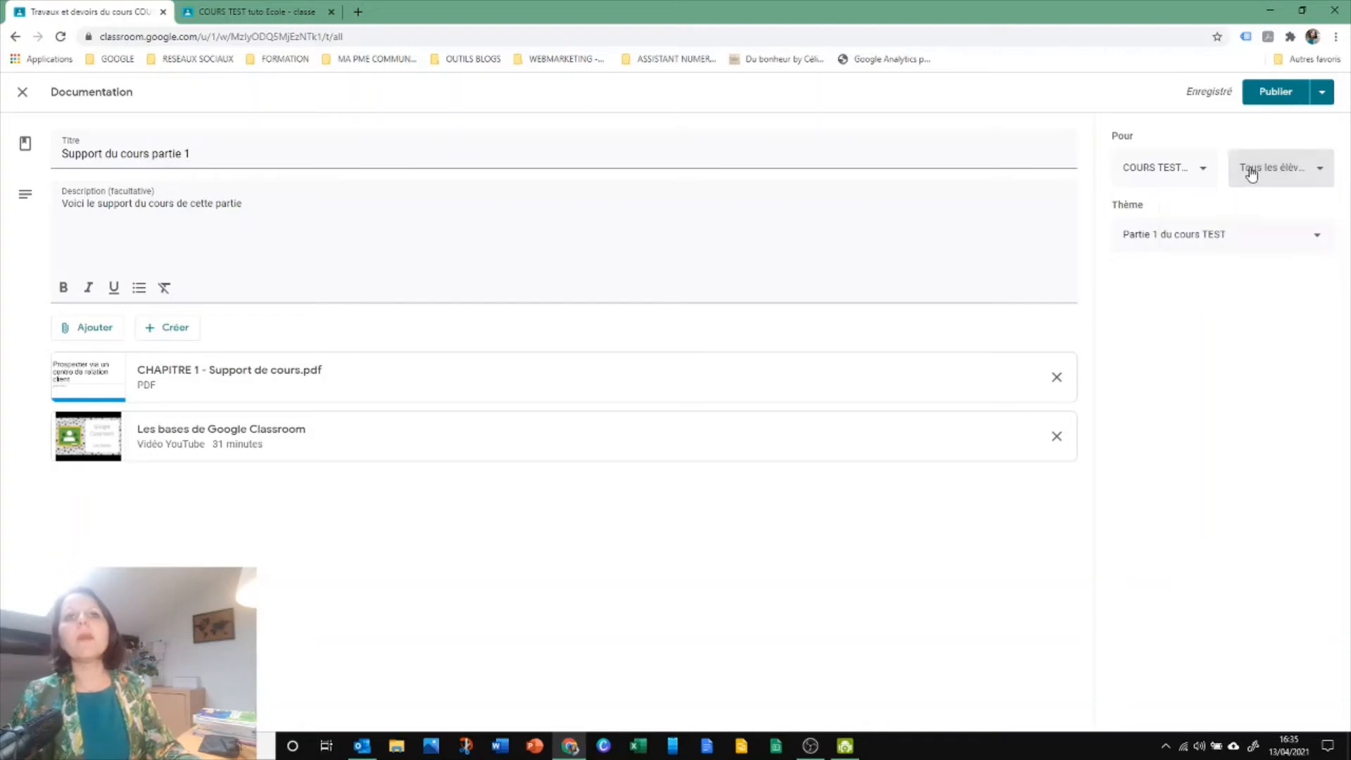
# Publish the Documentation post "Support du cours partie 1" and check its notice in the course's Flux
pyautogui.click(1320, 95)
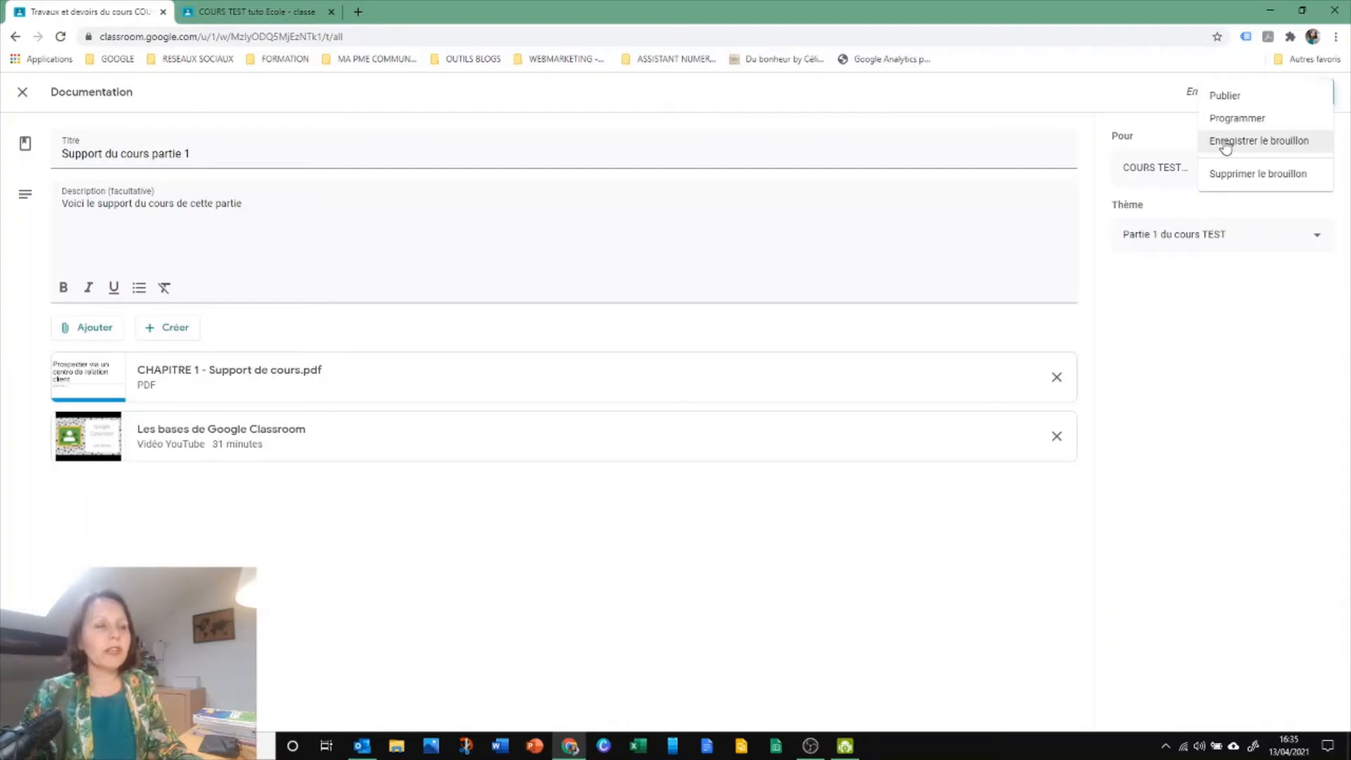
pyautogui.click(1225, 95)
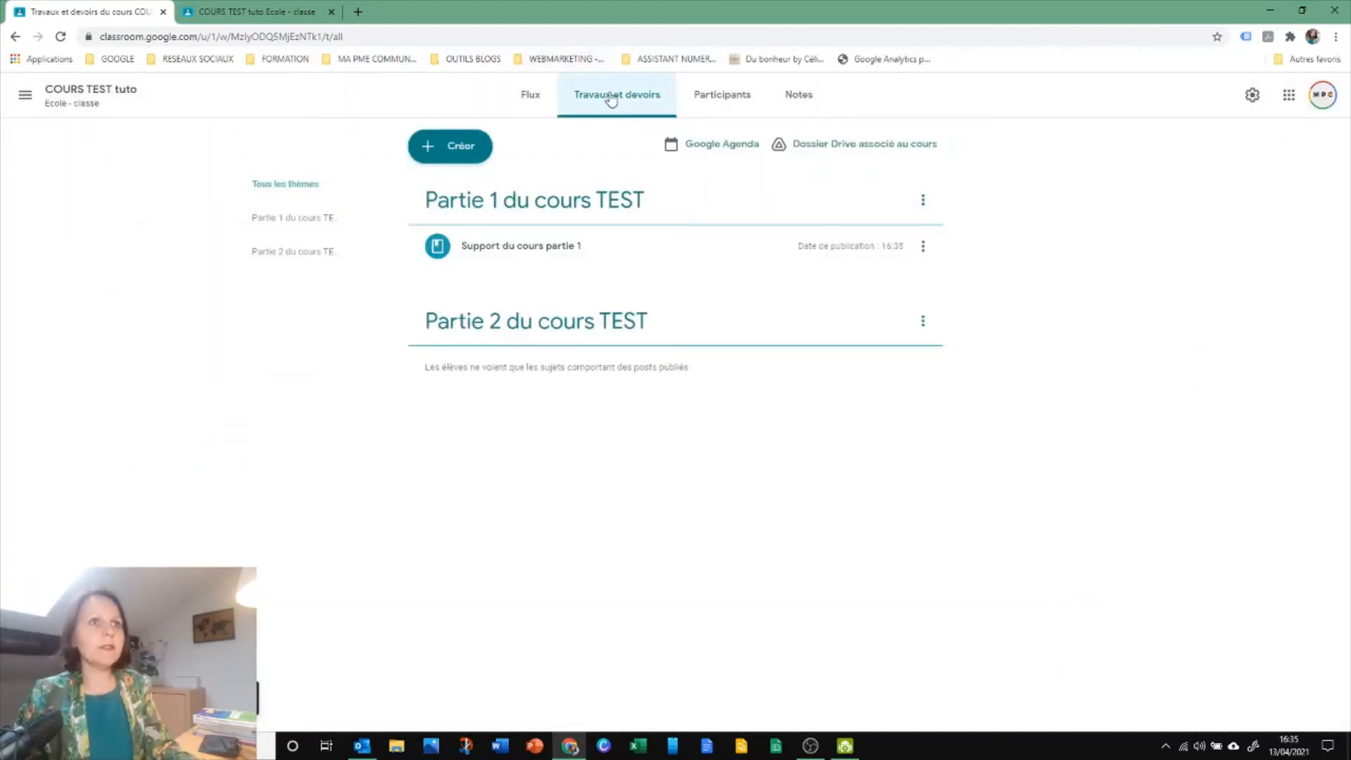
pyautogui.click(524, 104)
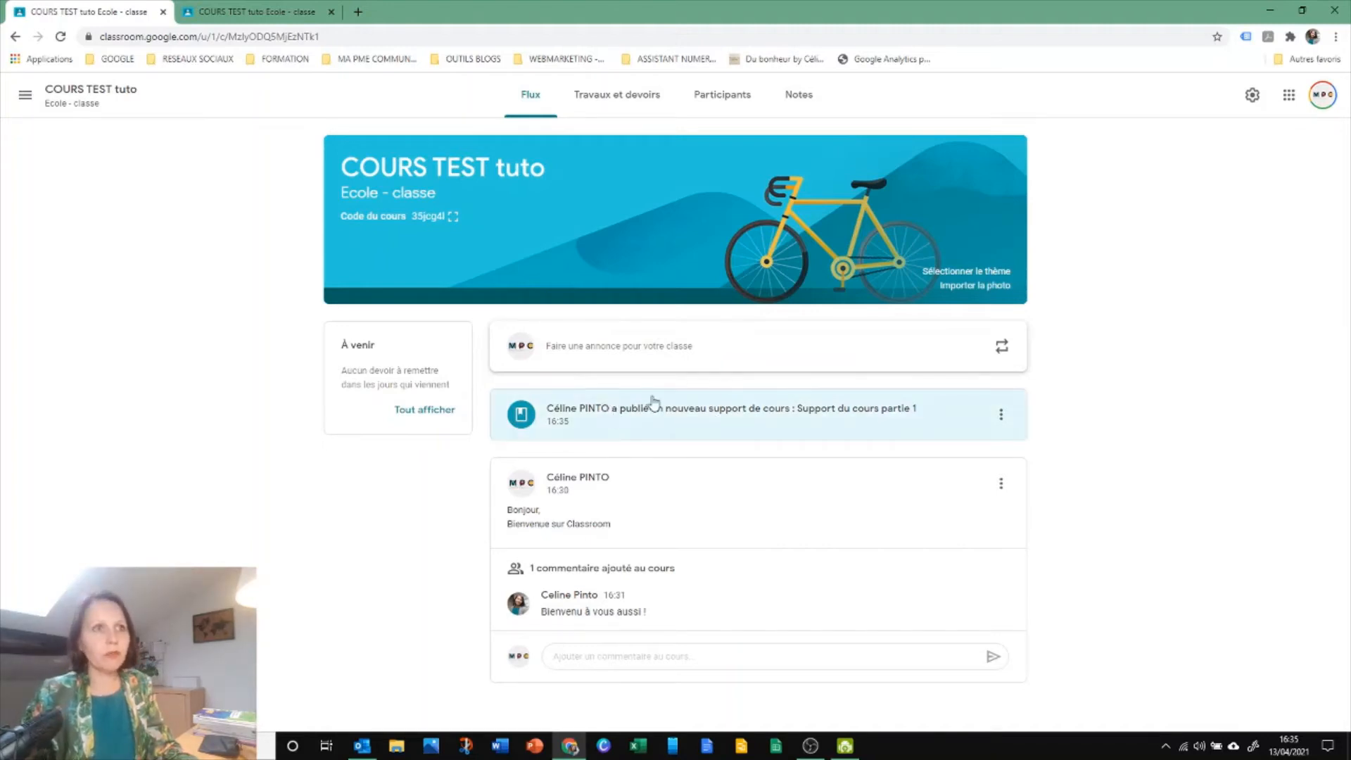
pyautogui.click(621, 104)
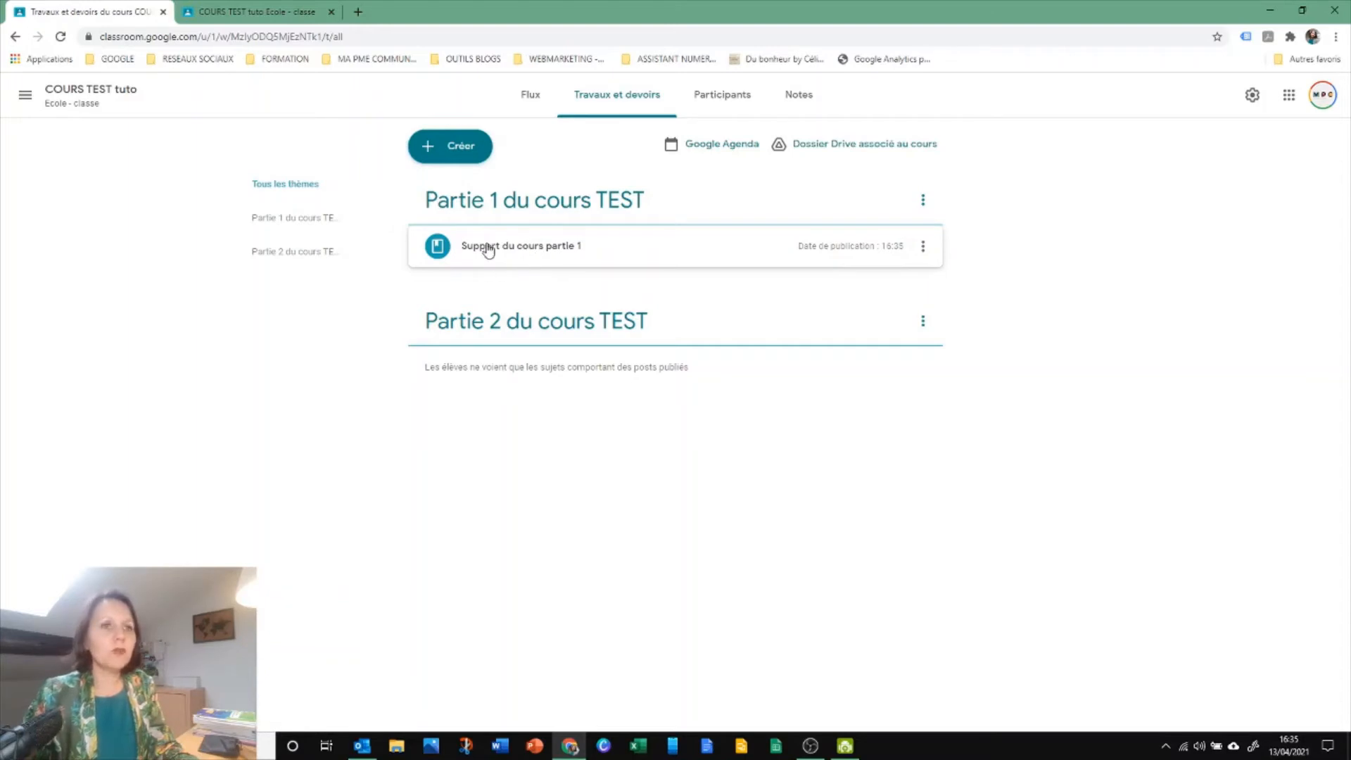
# Open the published post "Support du cours partie 1" for editing and save it
pyautogui.click(925, 246)
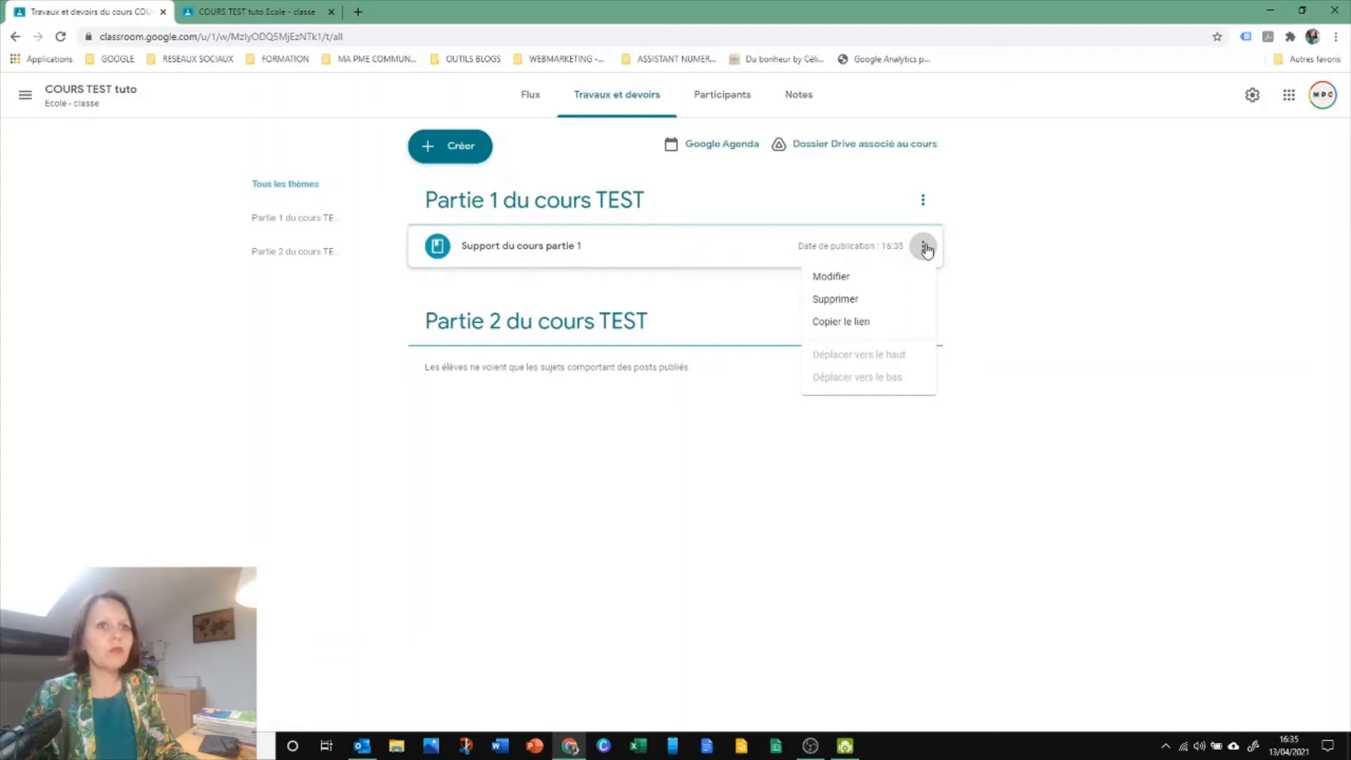
pyautogui.click(817, 280)
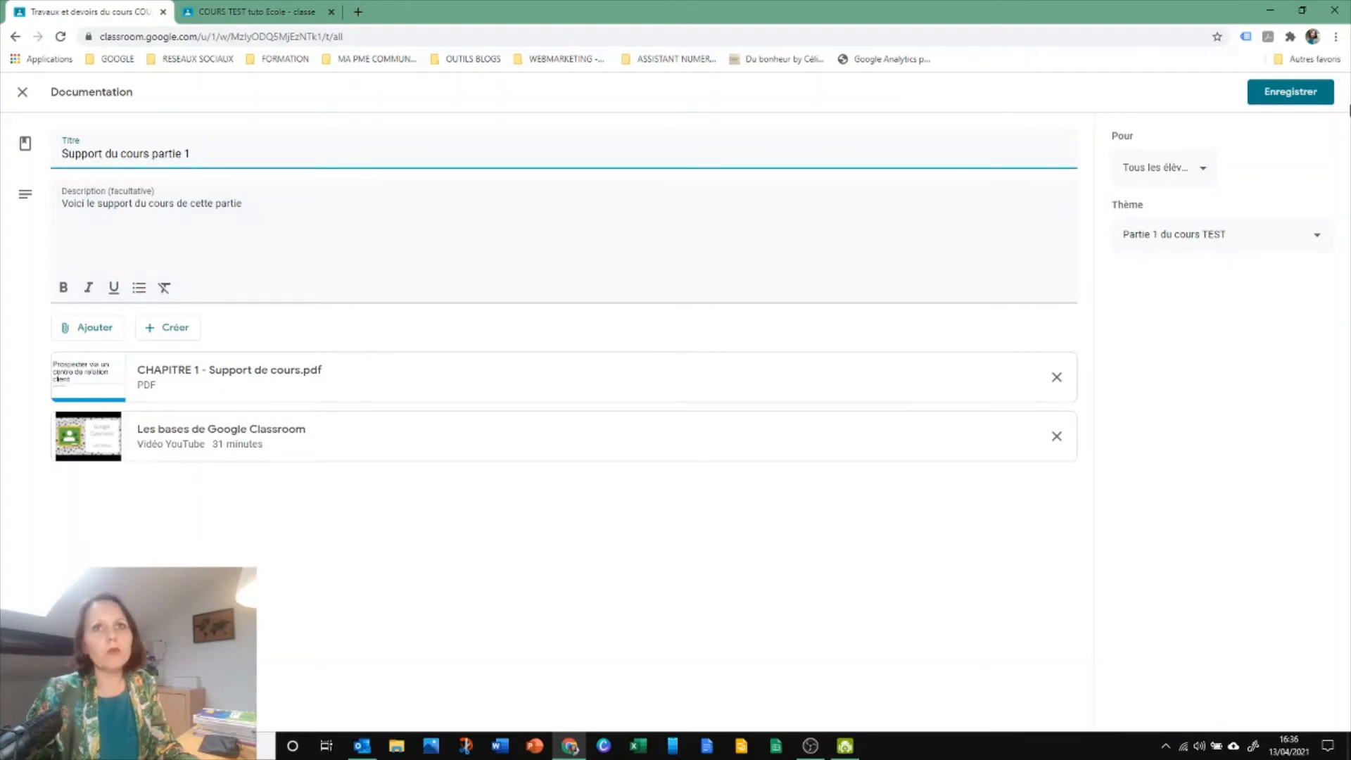
pyautogui.click(1275, 93)
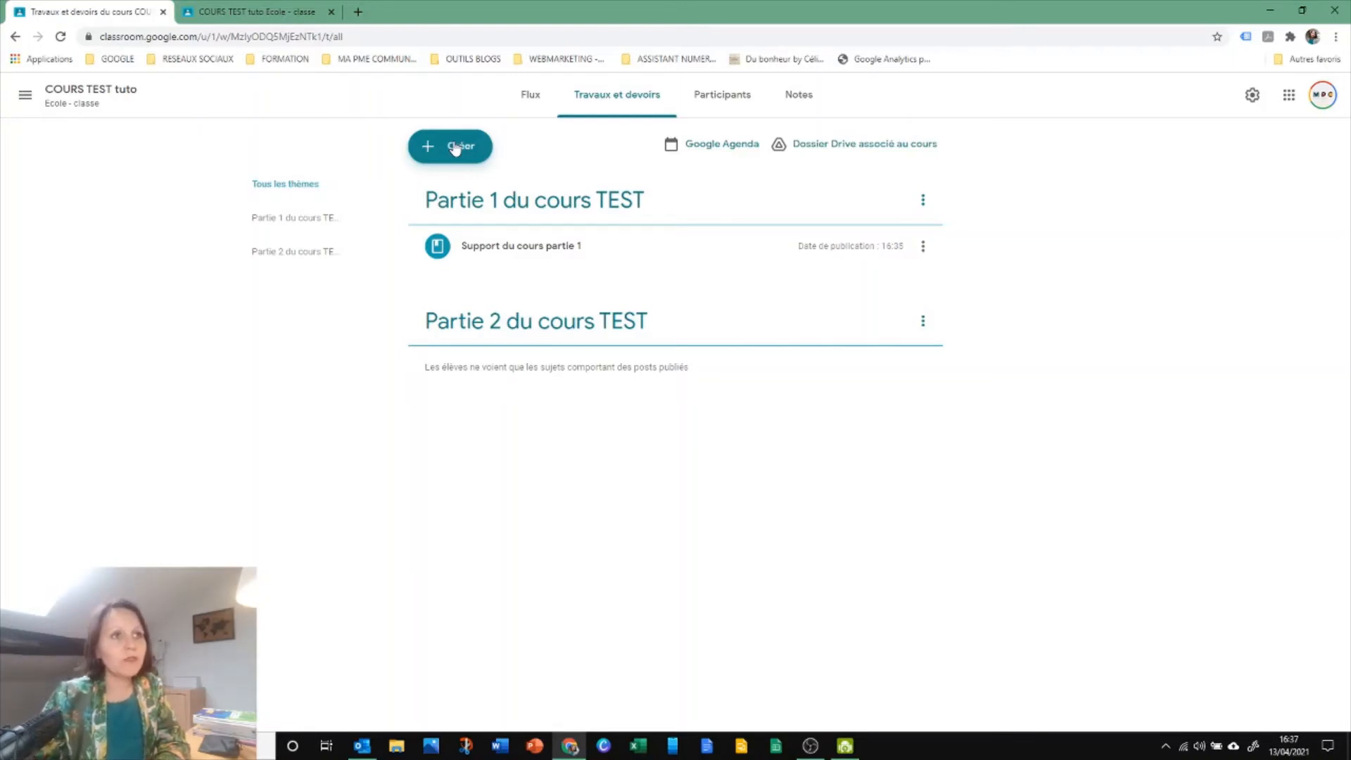
# Create a new Devoir in Travaux et devoirs with the title "Vos CV !"
pyautogui.click(456, 147)
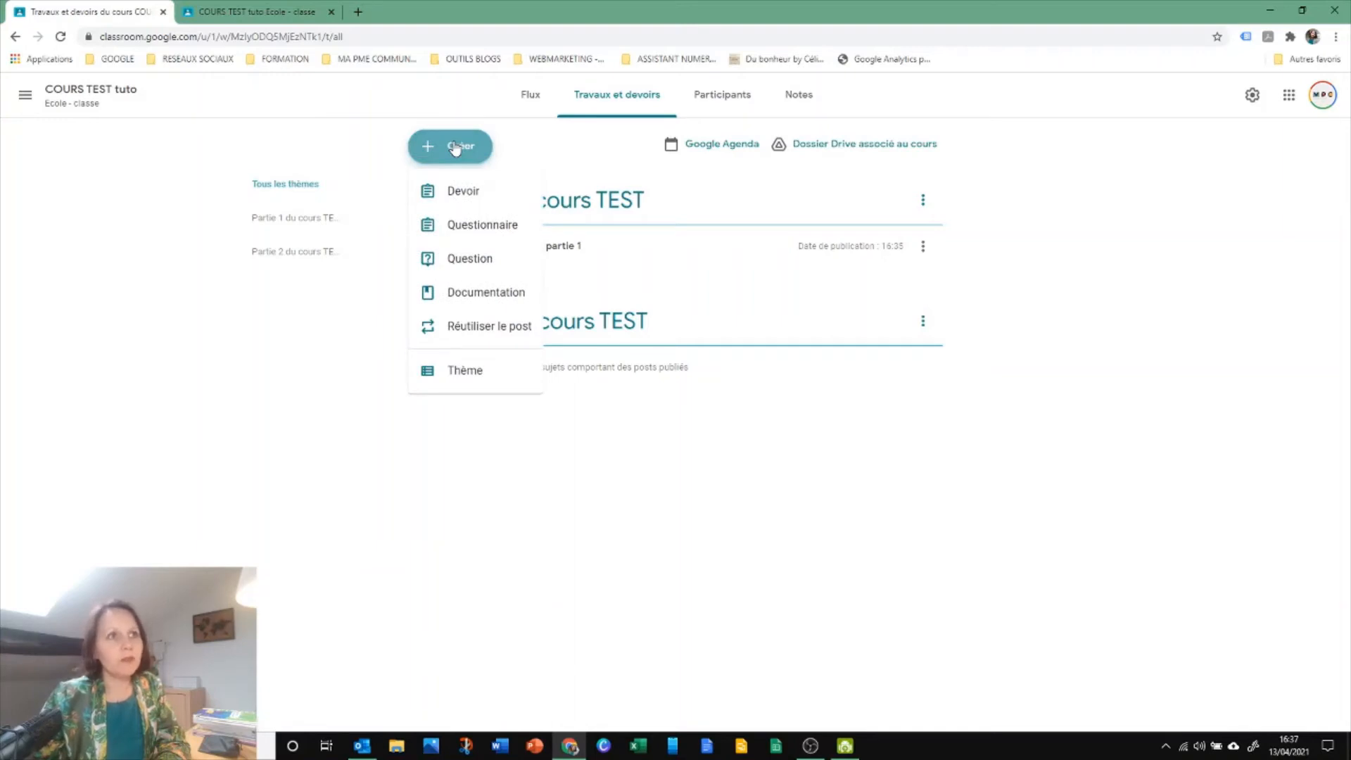
pyautogui.click(449, 191)
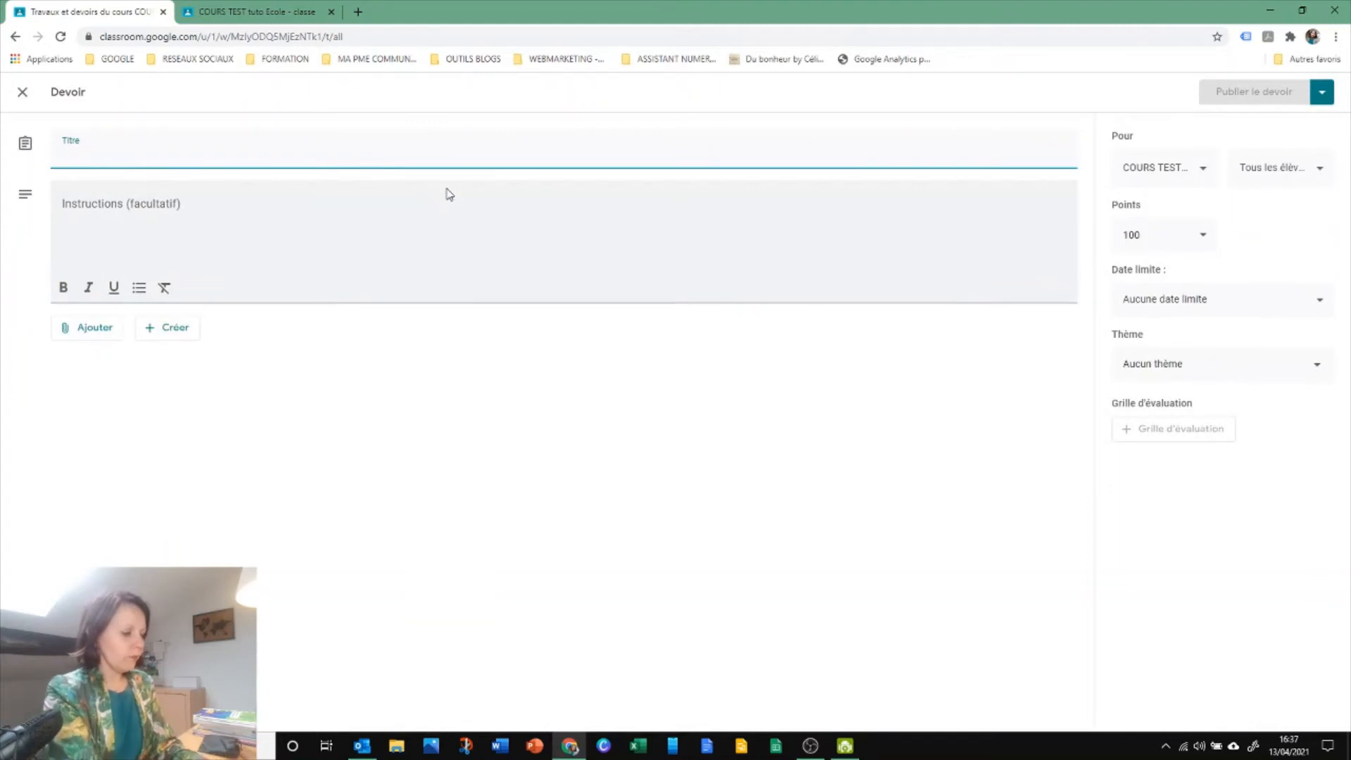
pyautogui.write('Vos ')
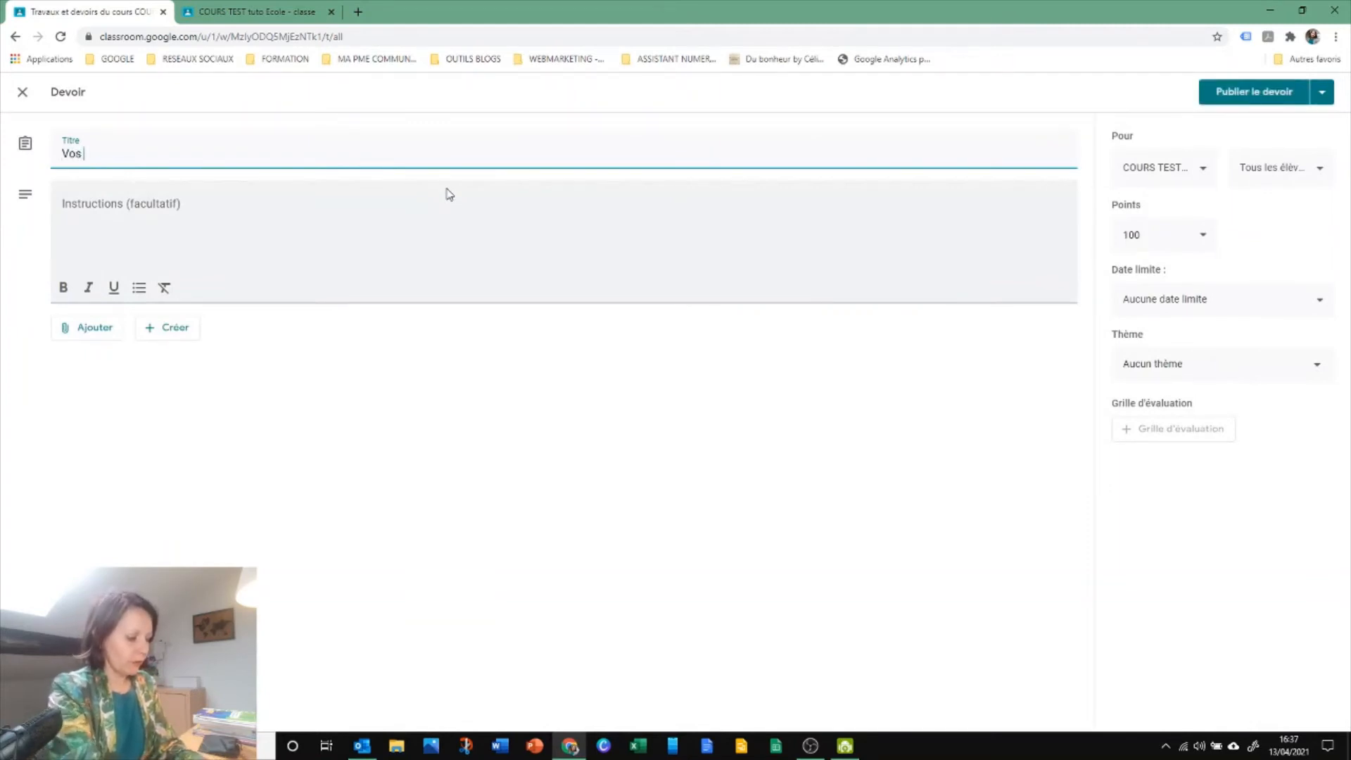
pyautogui.write('CV !')
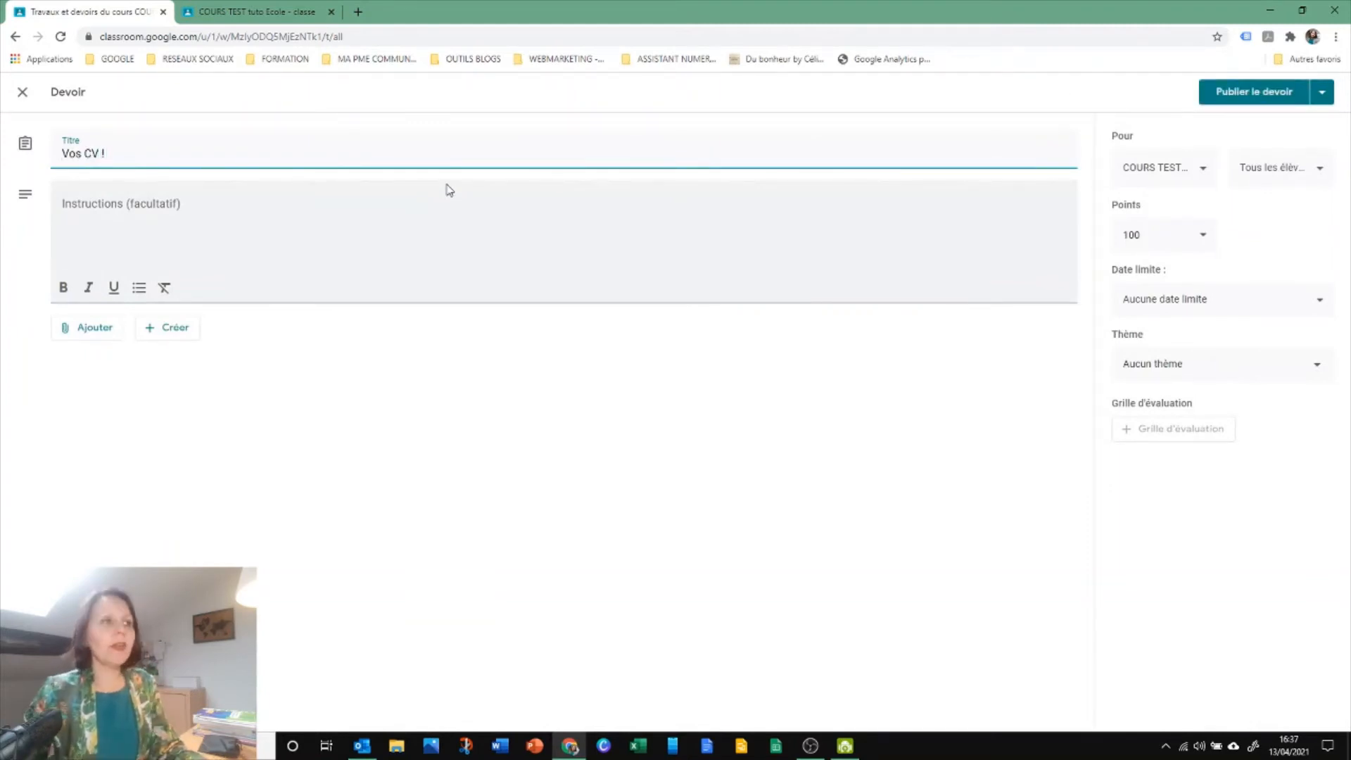
# Enter the assignment's instructions on two lines: "Bonjour," and "Merci de me communiquer vos CV."
pyautogui.click(240, 215)
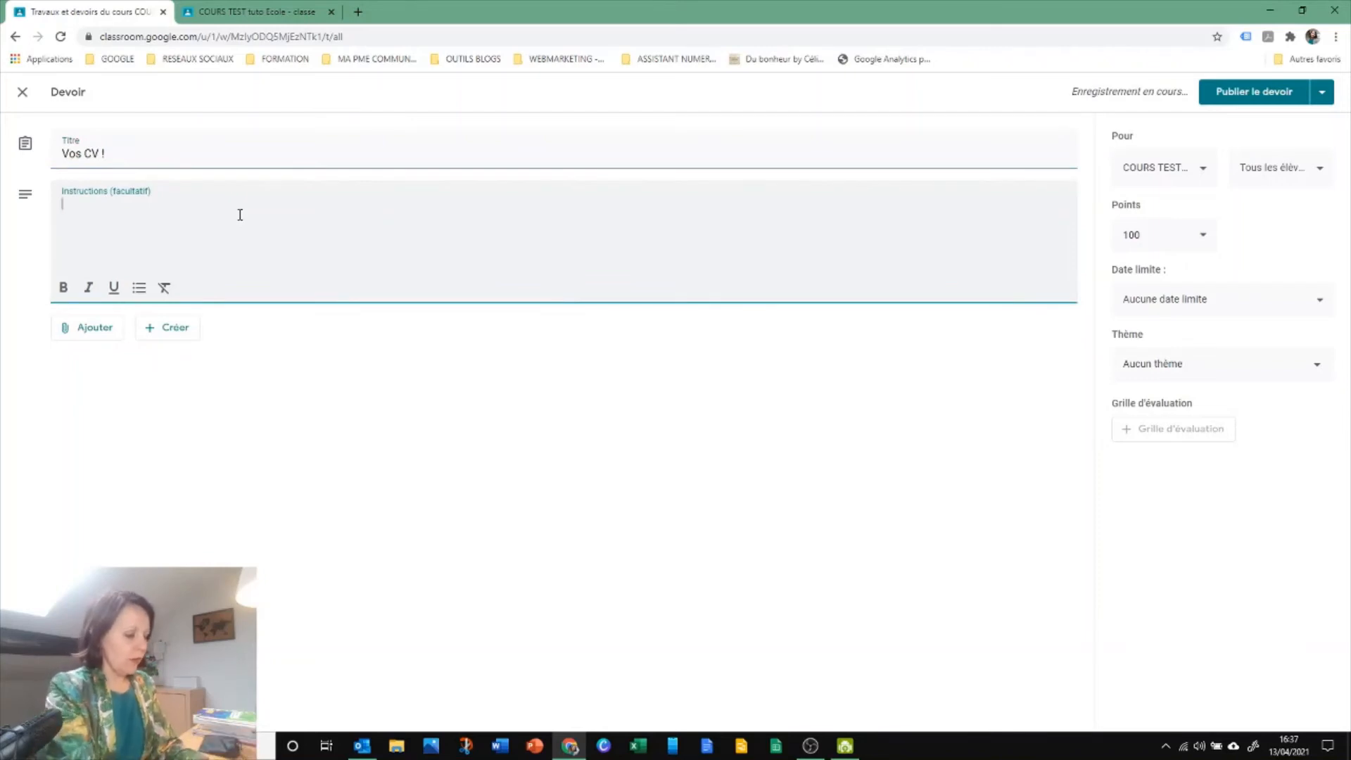
pyautogui.write('Bonjour,')
pyautogui.press('Return')
pyautogui.write('Mer')
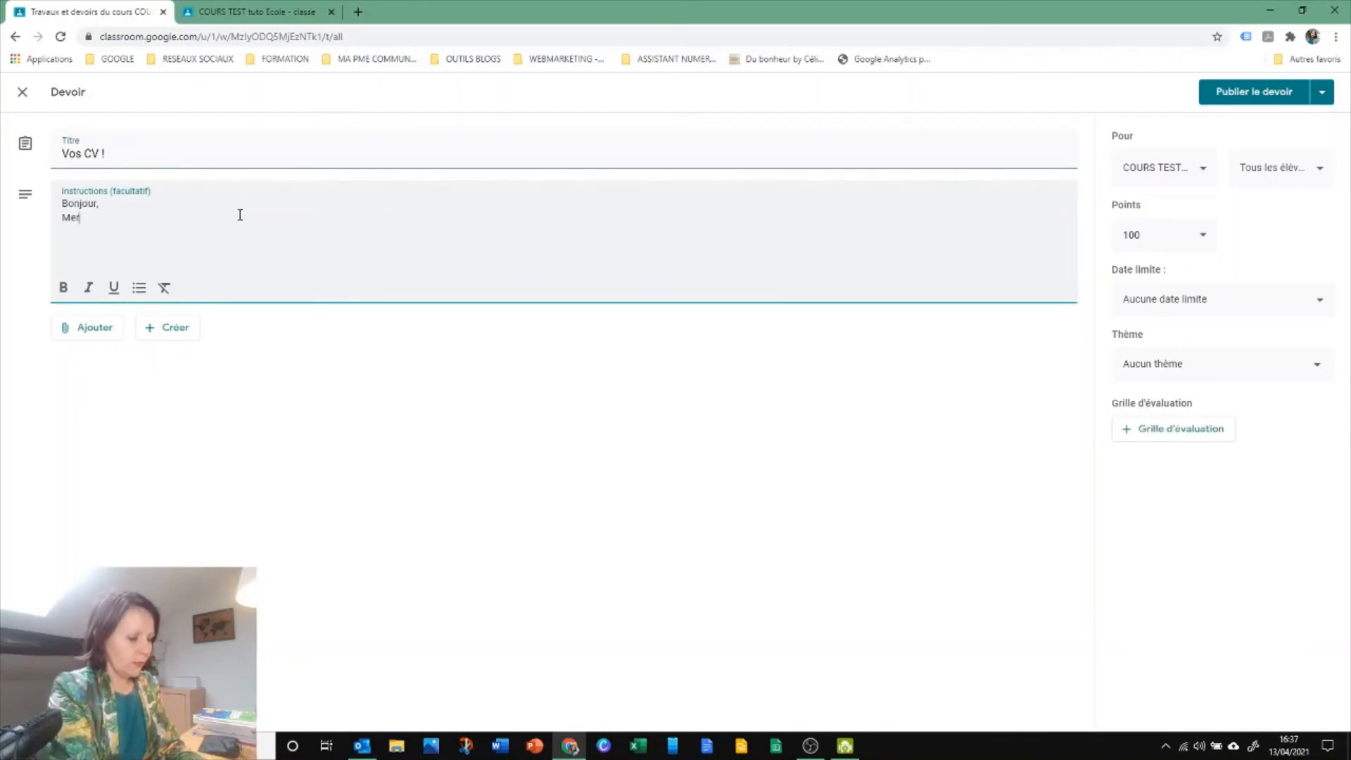
pyautogui.write('ci de me ren')
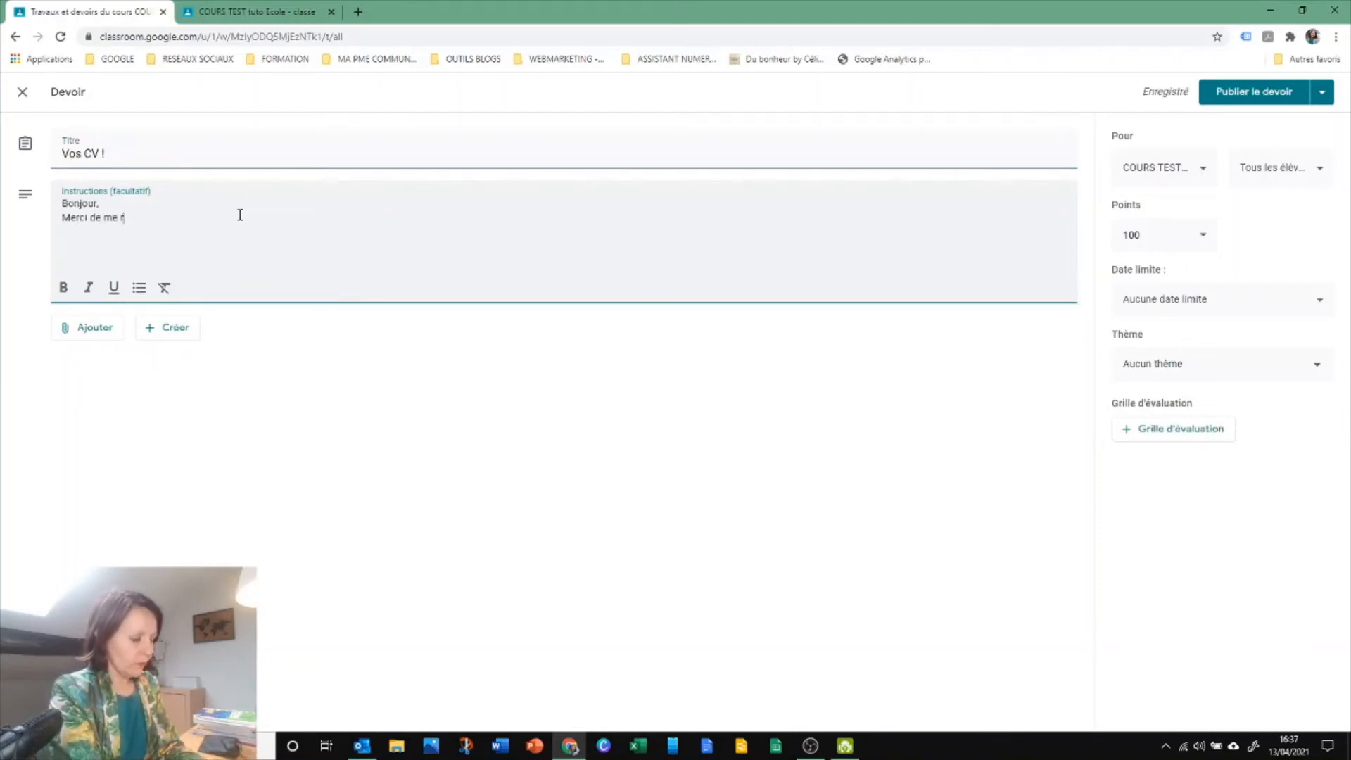
pyautogui.press('BackSpace')
pyautogui.press('BackSpace')
pyautogui.write('com')
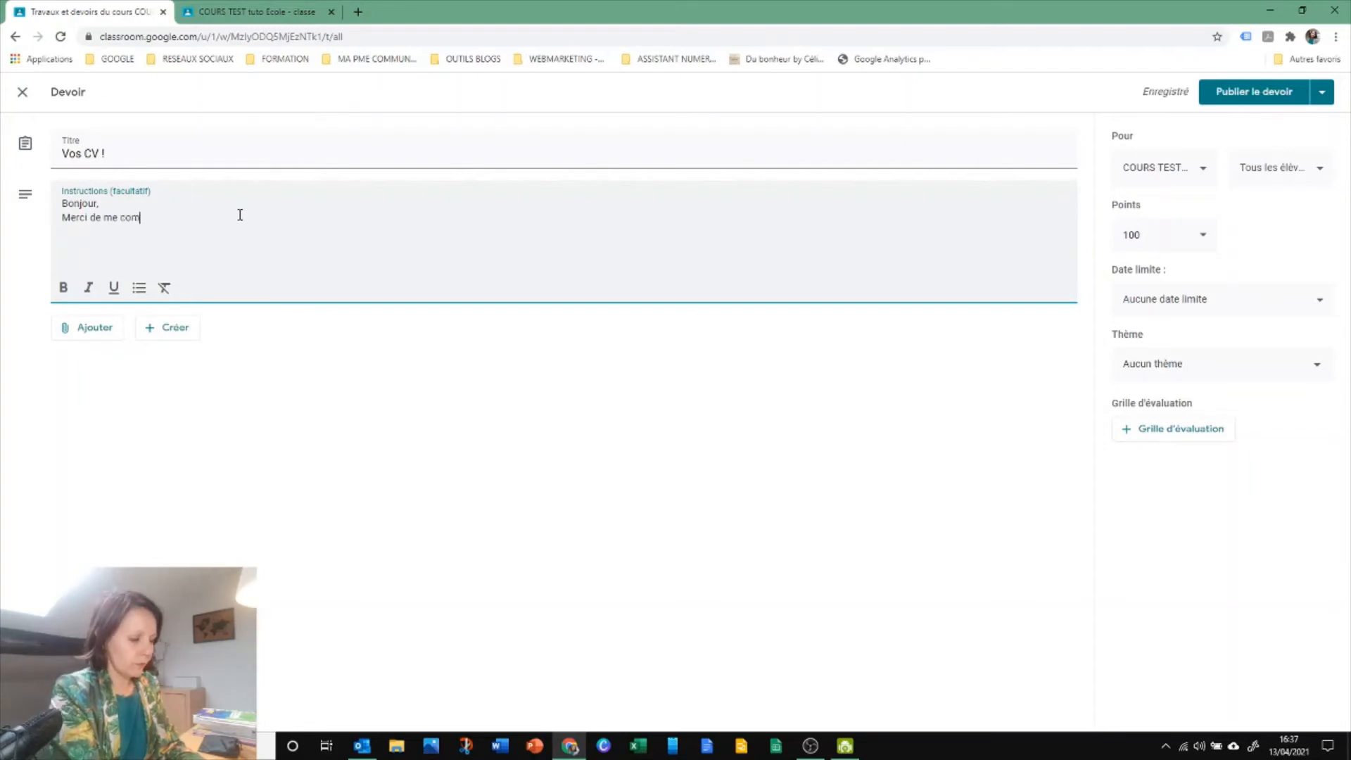
pyautogui.write('muniquer vos CV')
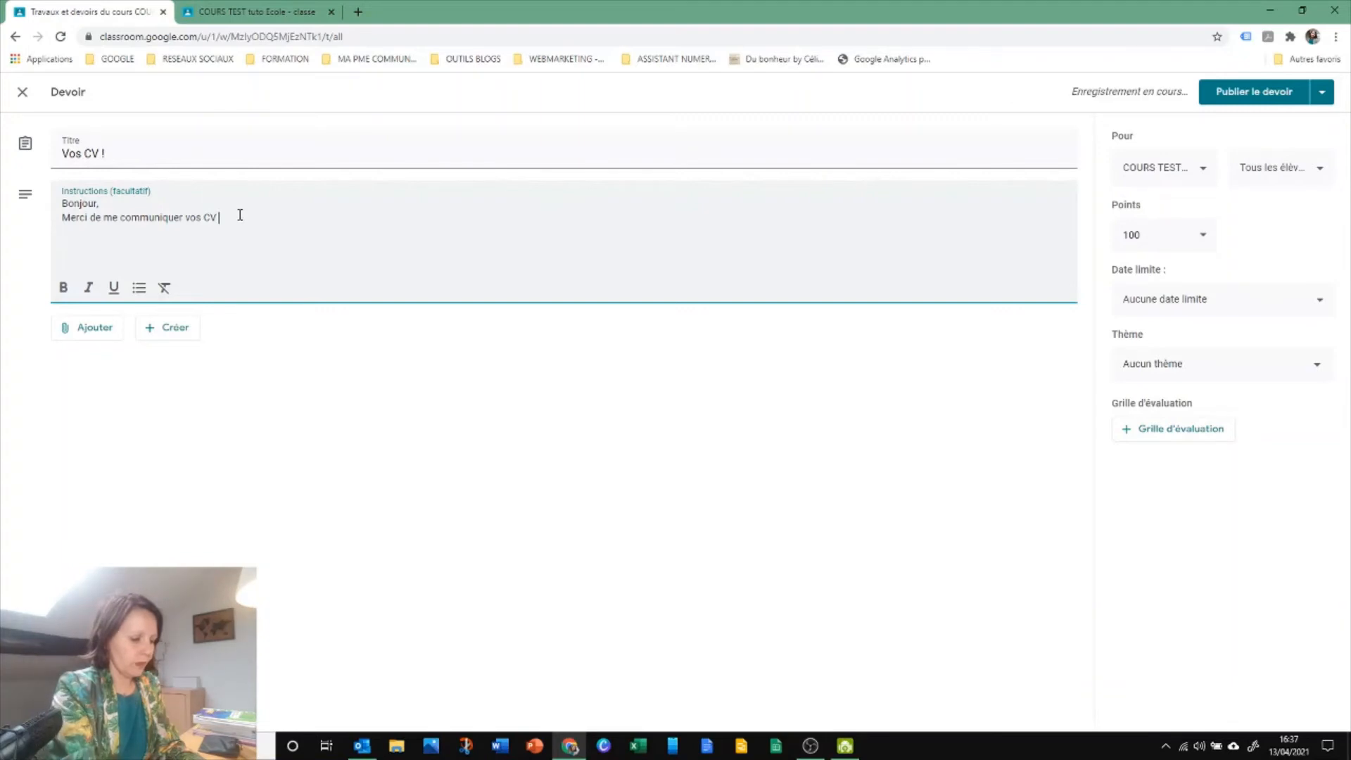
pyautogui.write('.')
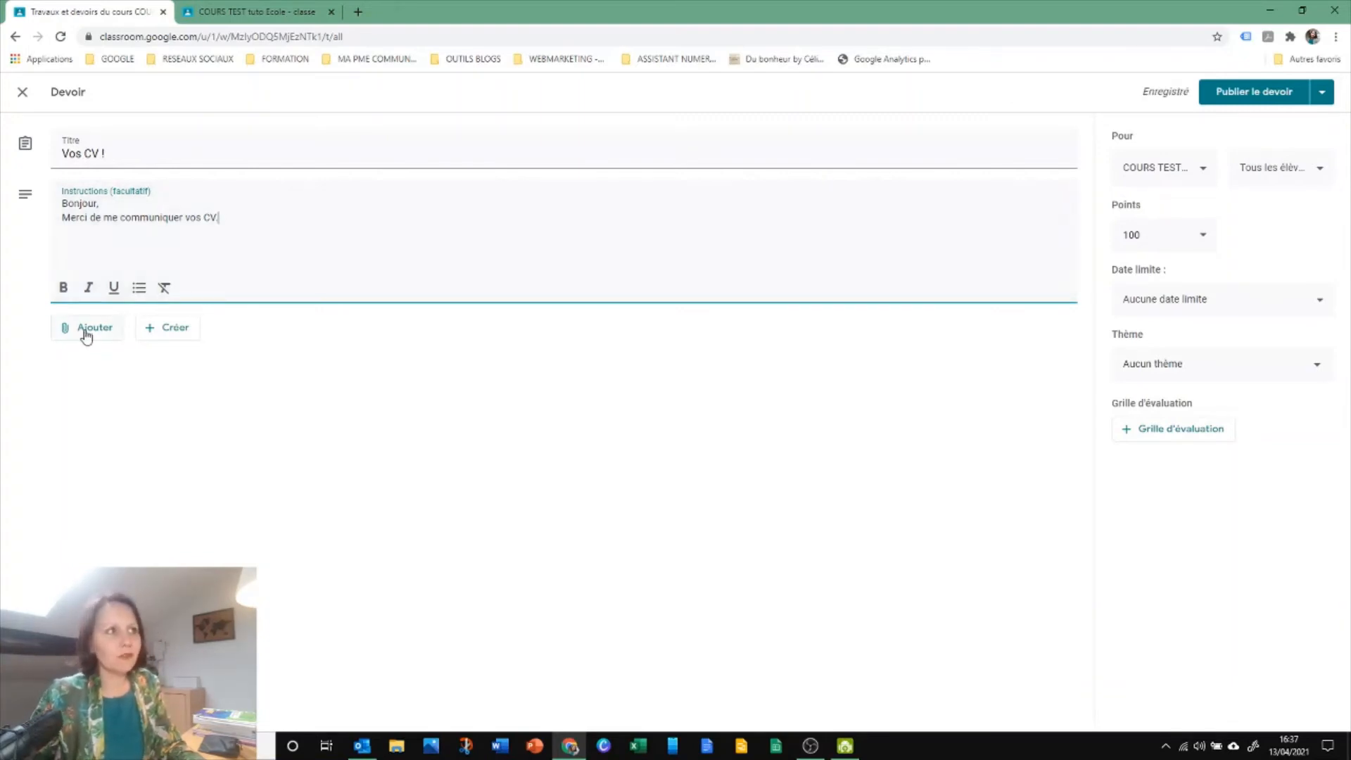
# Examine the sources for adding attachments and the types of Google files that can be created for the assignment
pyautogui.click(86, 334)
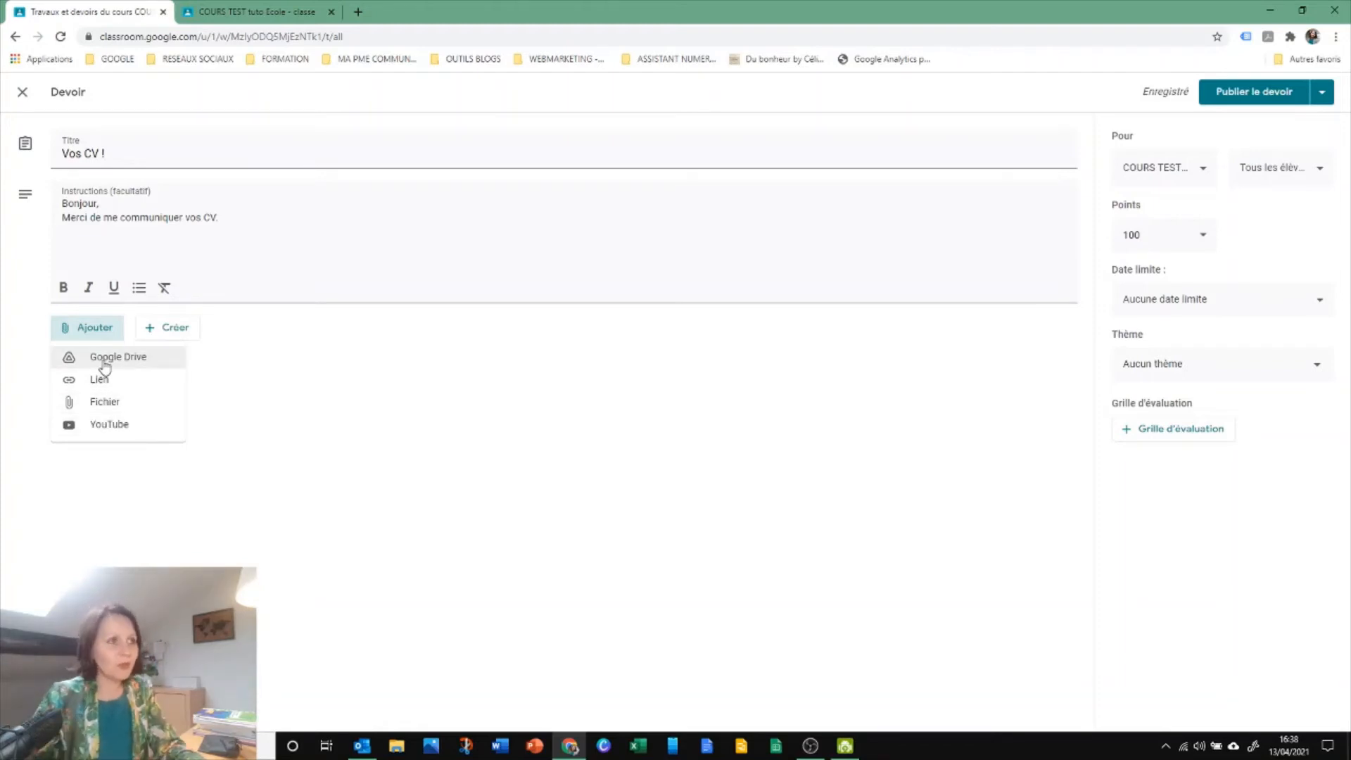
pyautogui.click(159, 336)
pyautogui.click(160, 336)
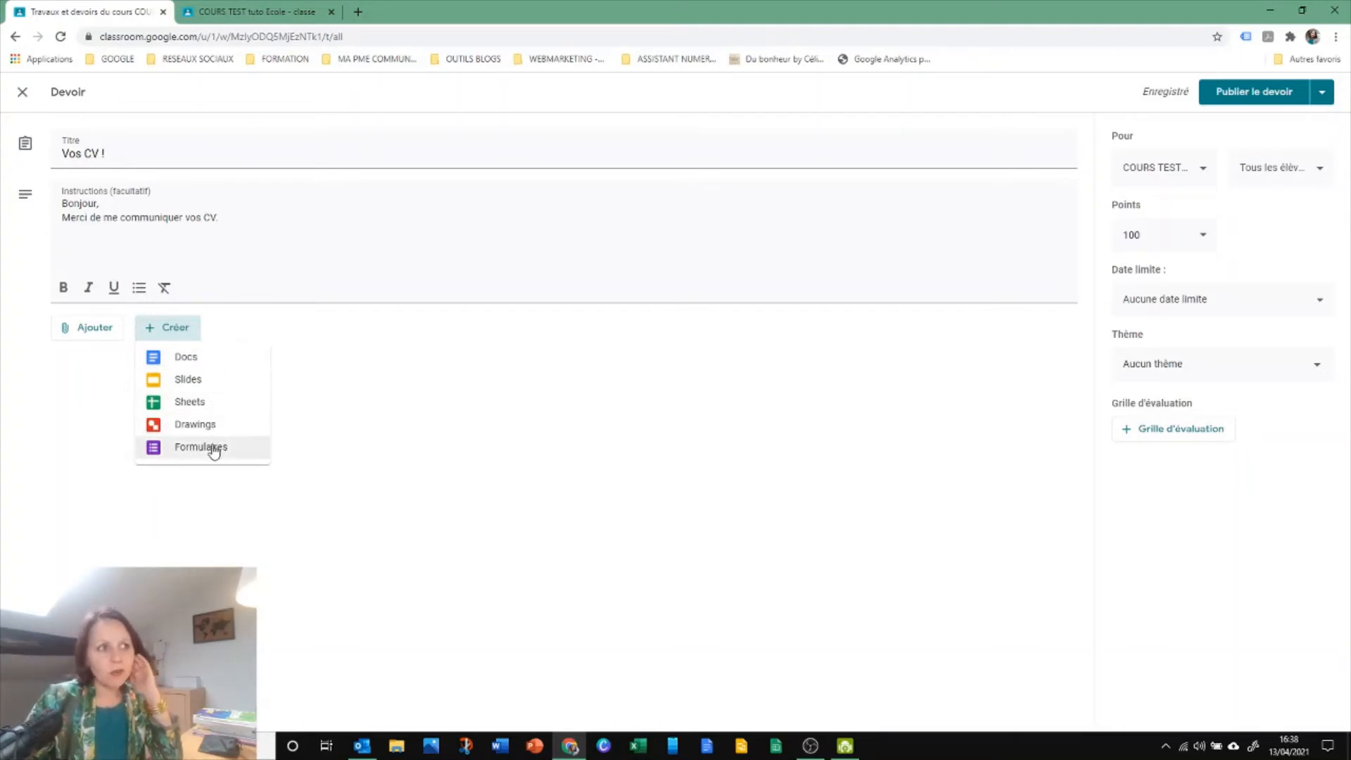
pyautogui.click(342, 427)
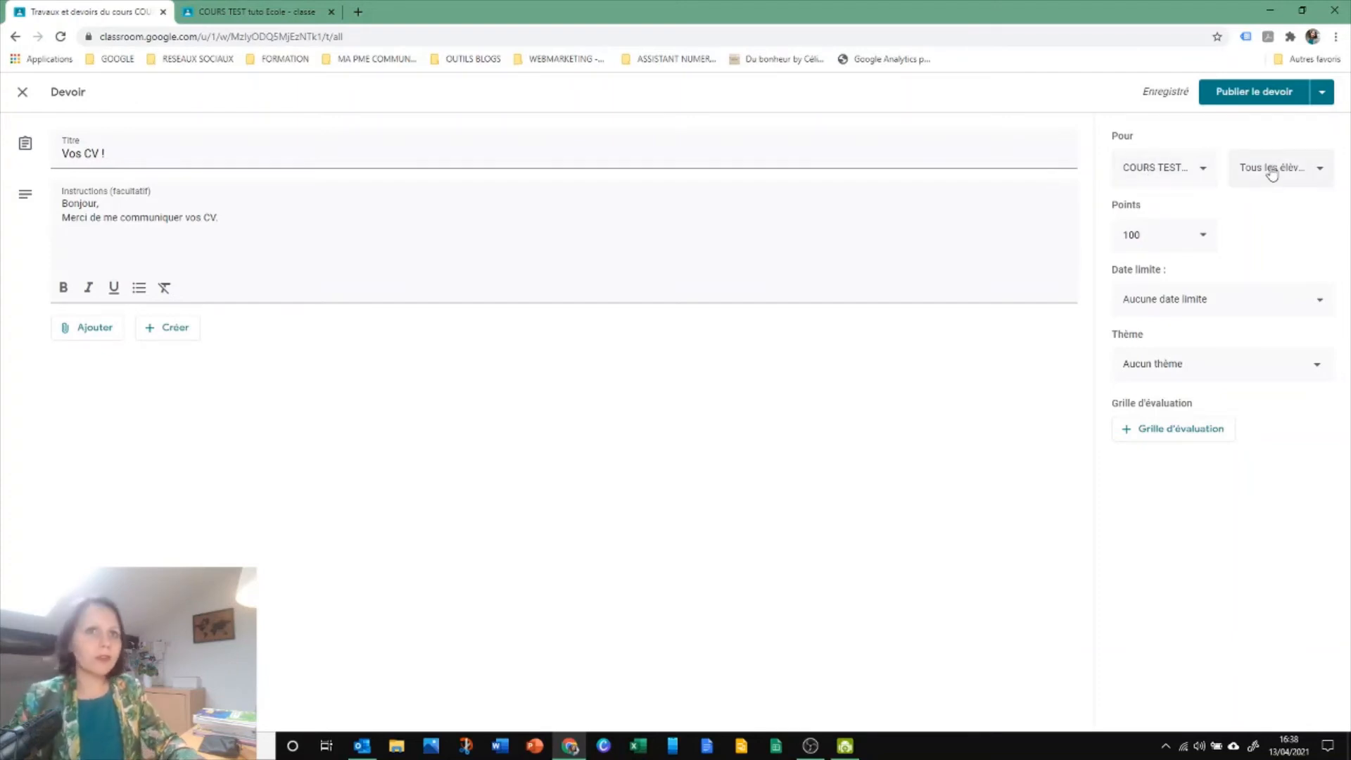
# Set the assignment's grading scale to 20 points
pyautogui.click(1180, 236)
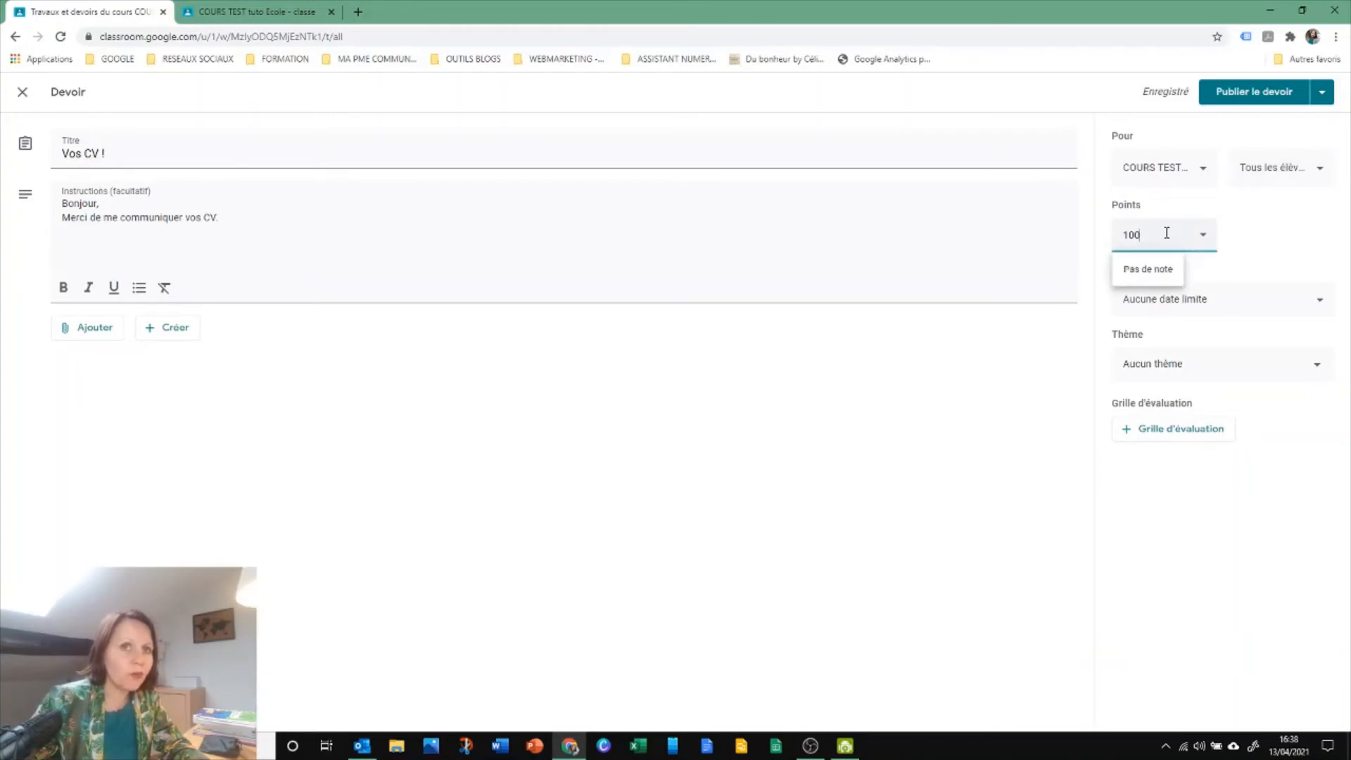
pyautogui.moveTo(1166, 233); pyautogui.dragTo(1117, 235)
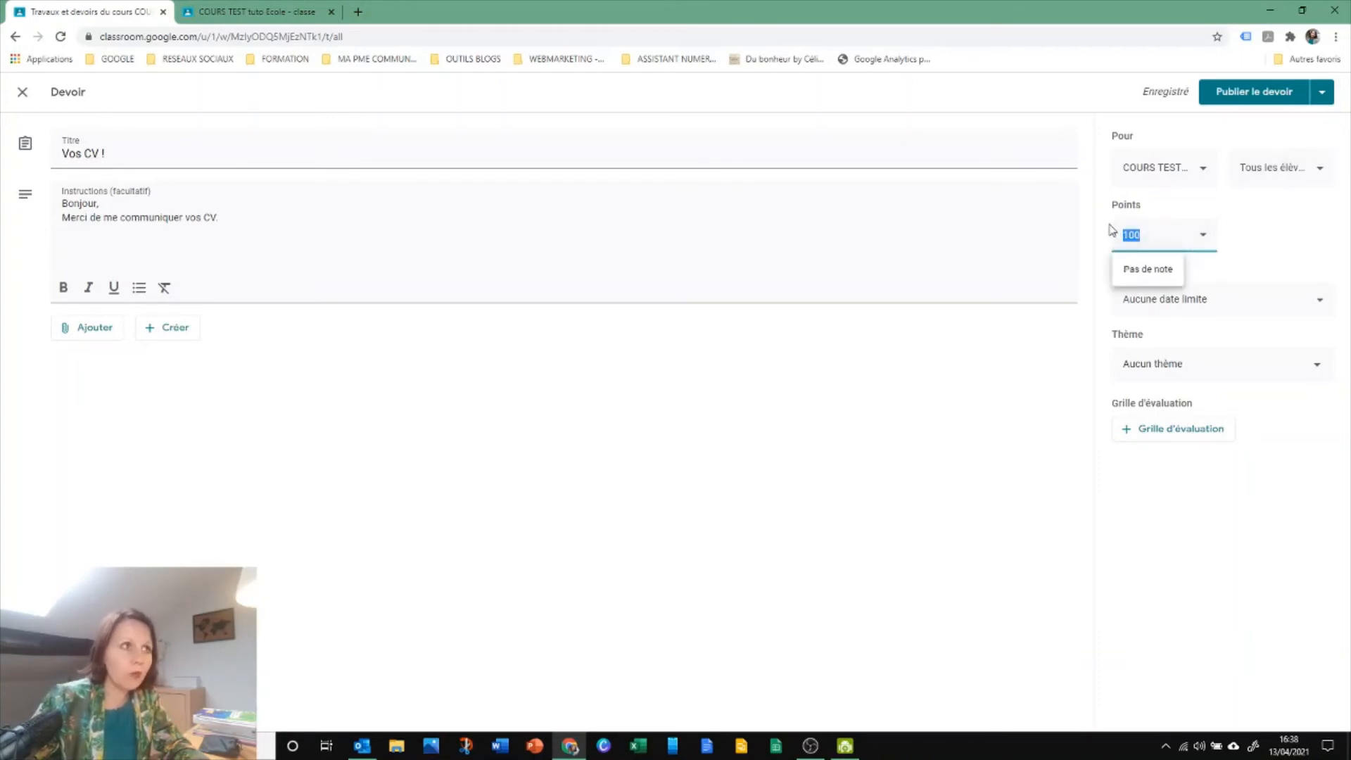
pyautogui.write('20')
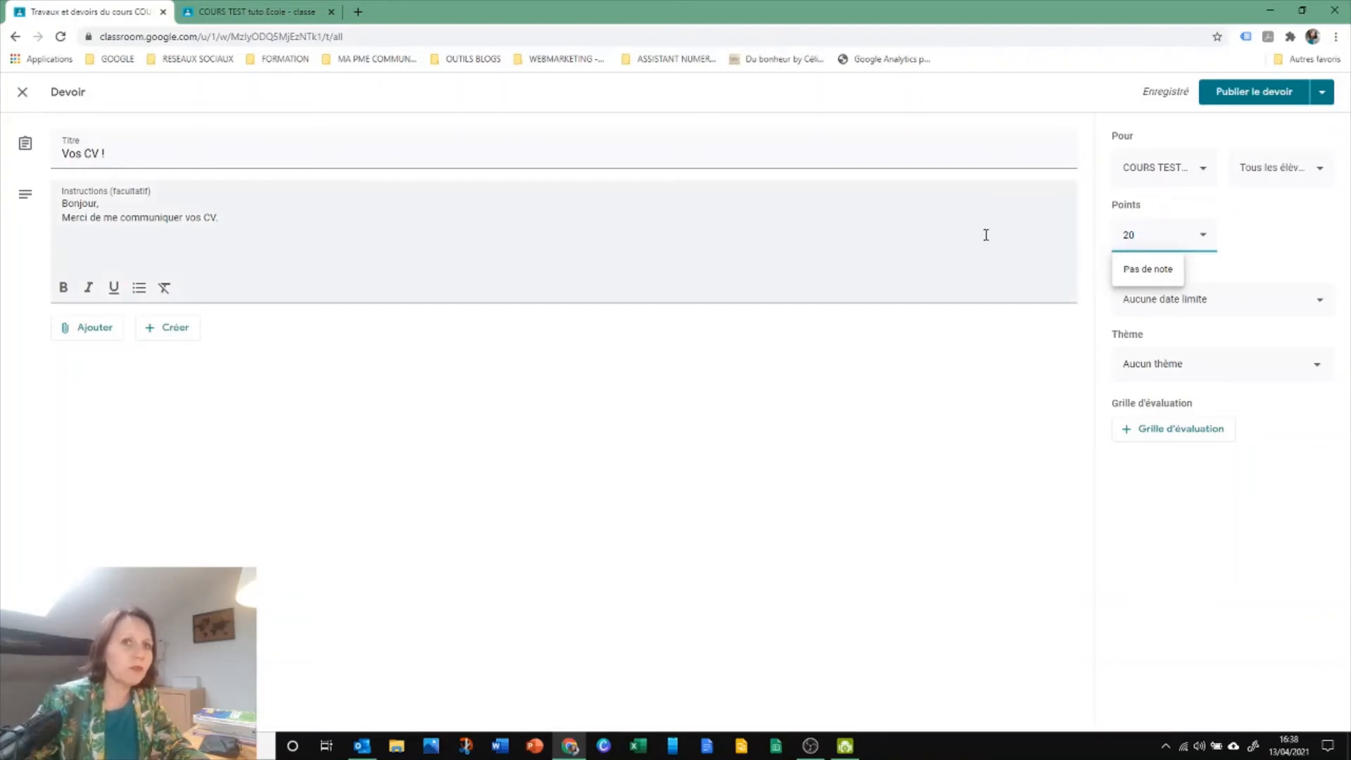
pyautogui.click(947, 373)
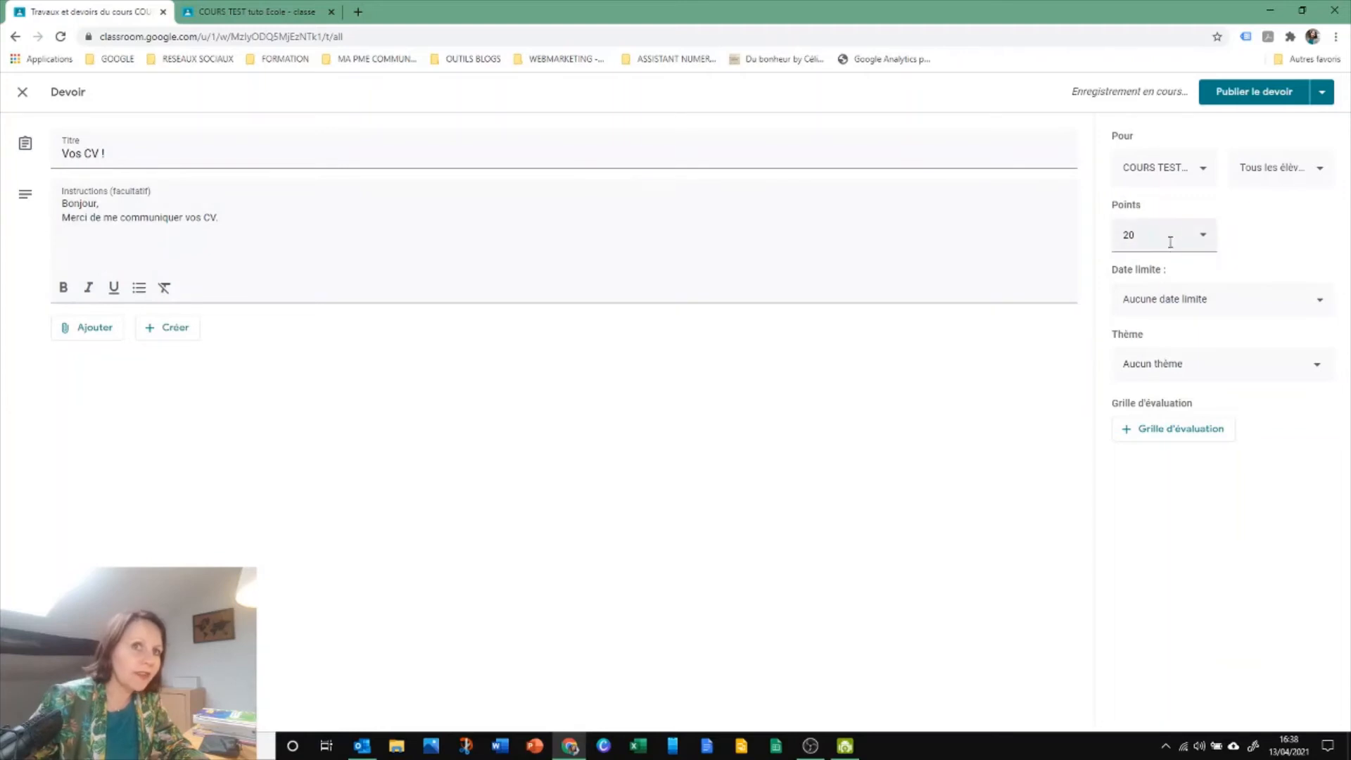
# Set the assignment's due date to 16 avr. 2021 at 23:59
pyautogui.click(1164, 301)
pyautogui.click(1188, 364)
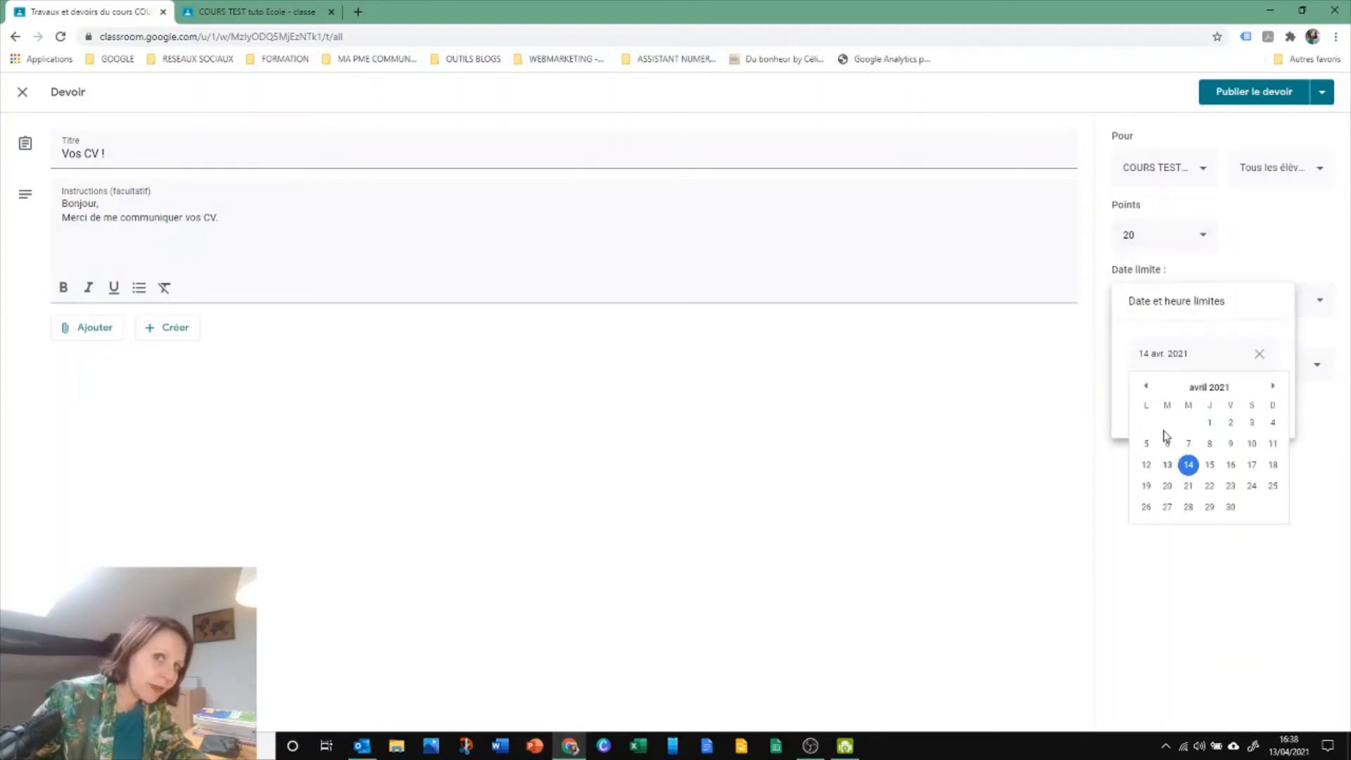
pyautogui.click(1231, 472)
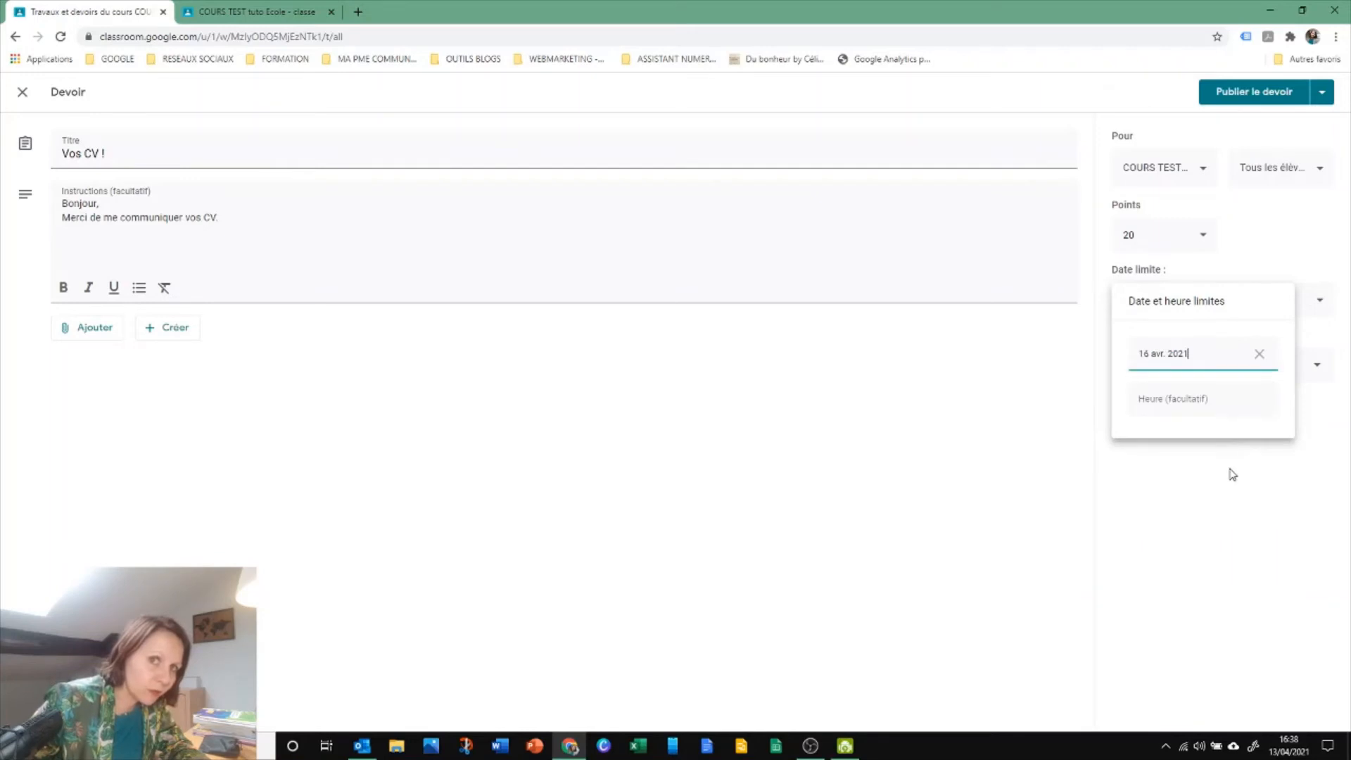
pyautogui.click(1182, 406)
pyautogui.click(1189, 484)
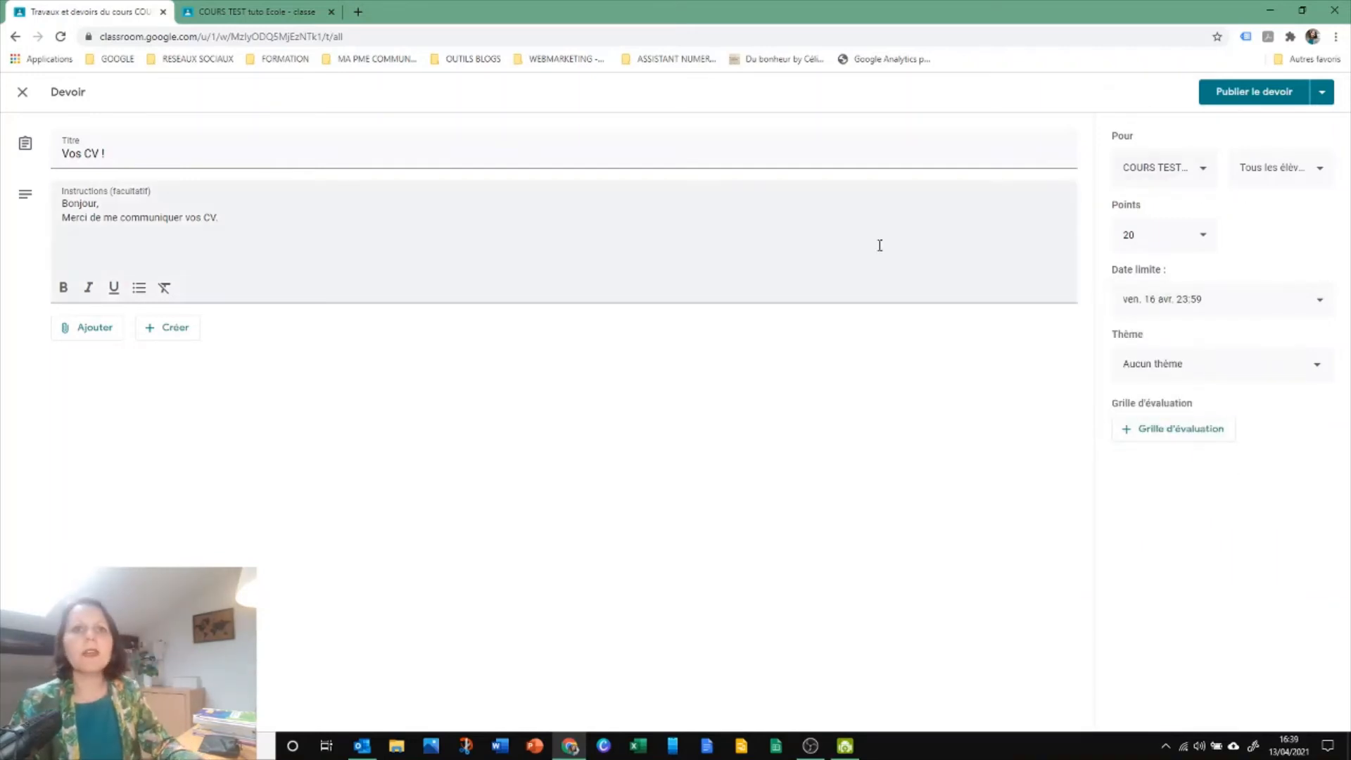
# Review the publishing options and publish the assignment "Vos CV !" to all students
pyautogui.click(1321, 91)
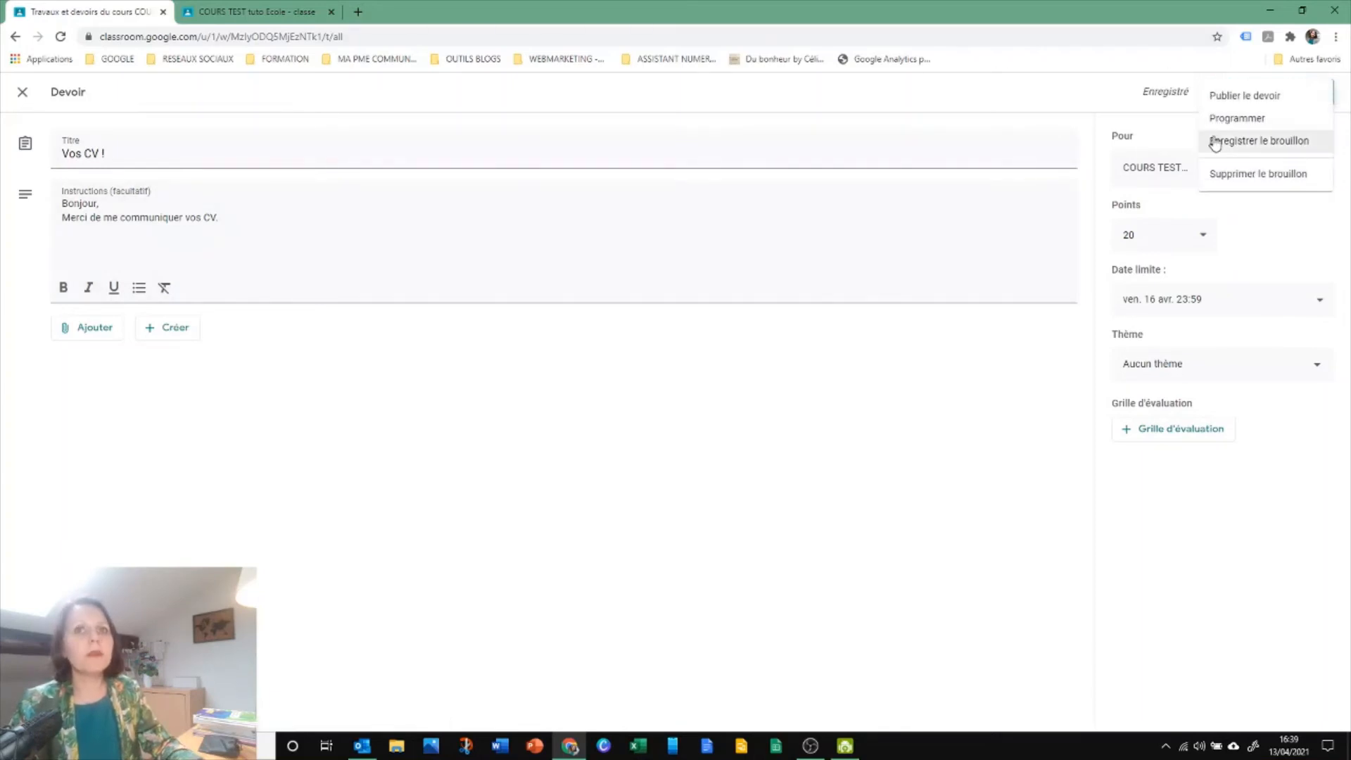
pyautogui.click(1170, 138)
pyautogui.click(1255, 91)
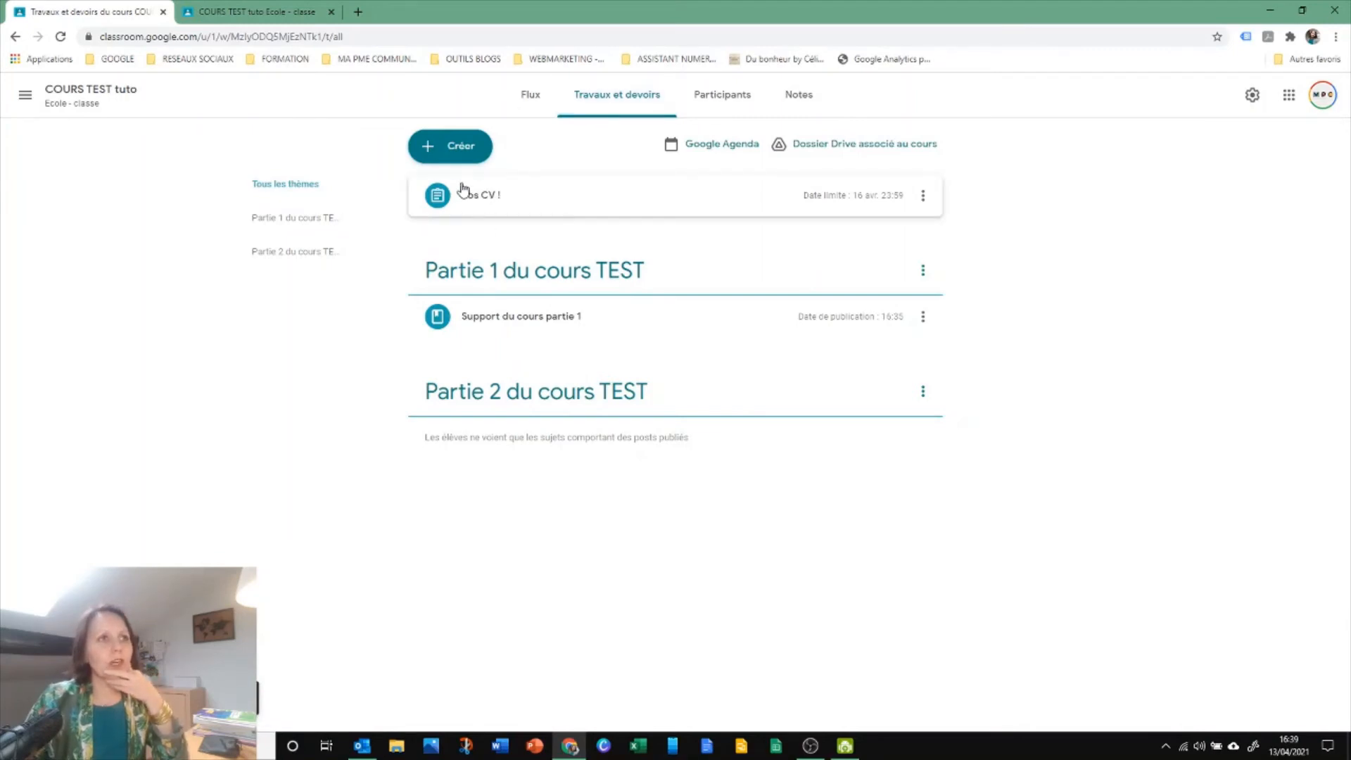
# Open the "Vos CV !" assignment's student submissions and check the student's grade field
pyautogui.click(471, 205)
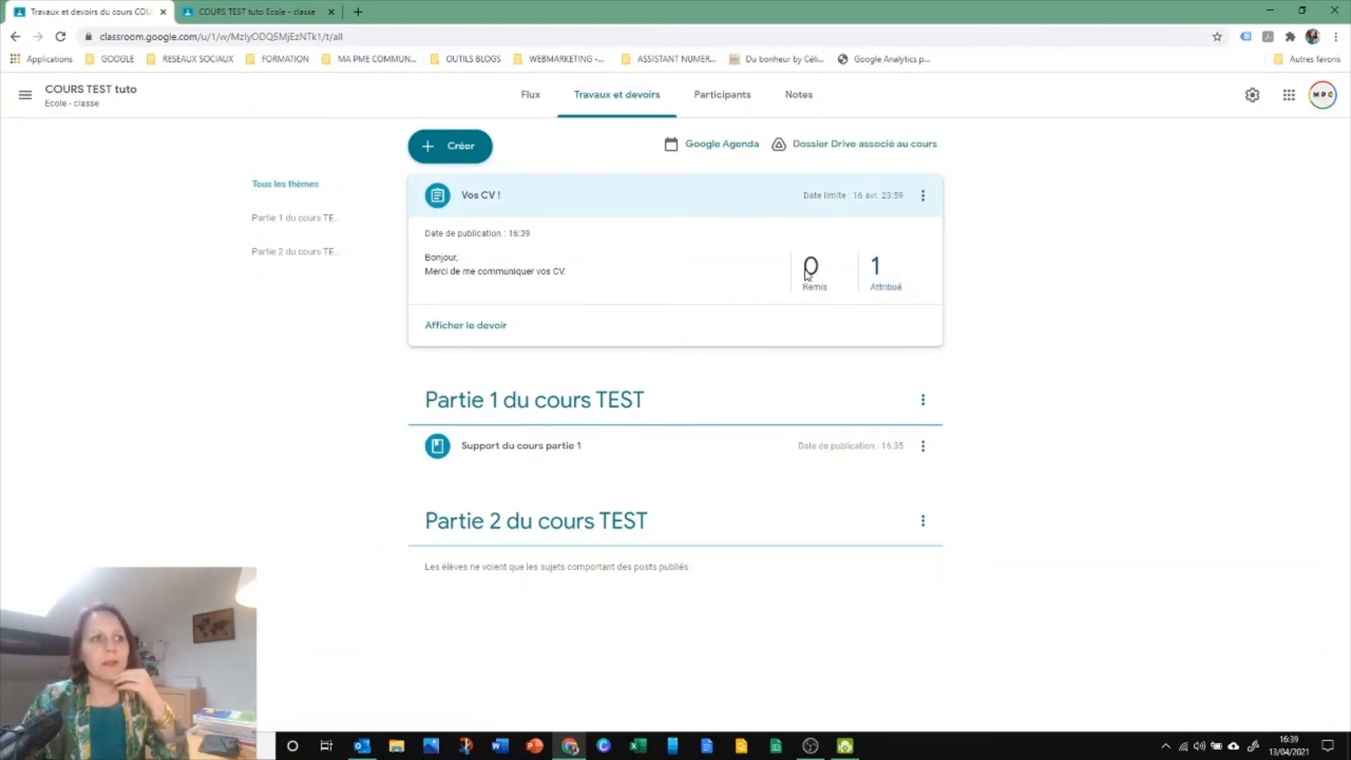
pyautogui.click(491, 326)
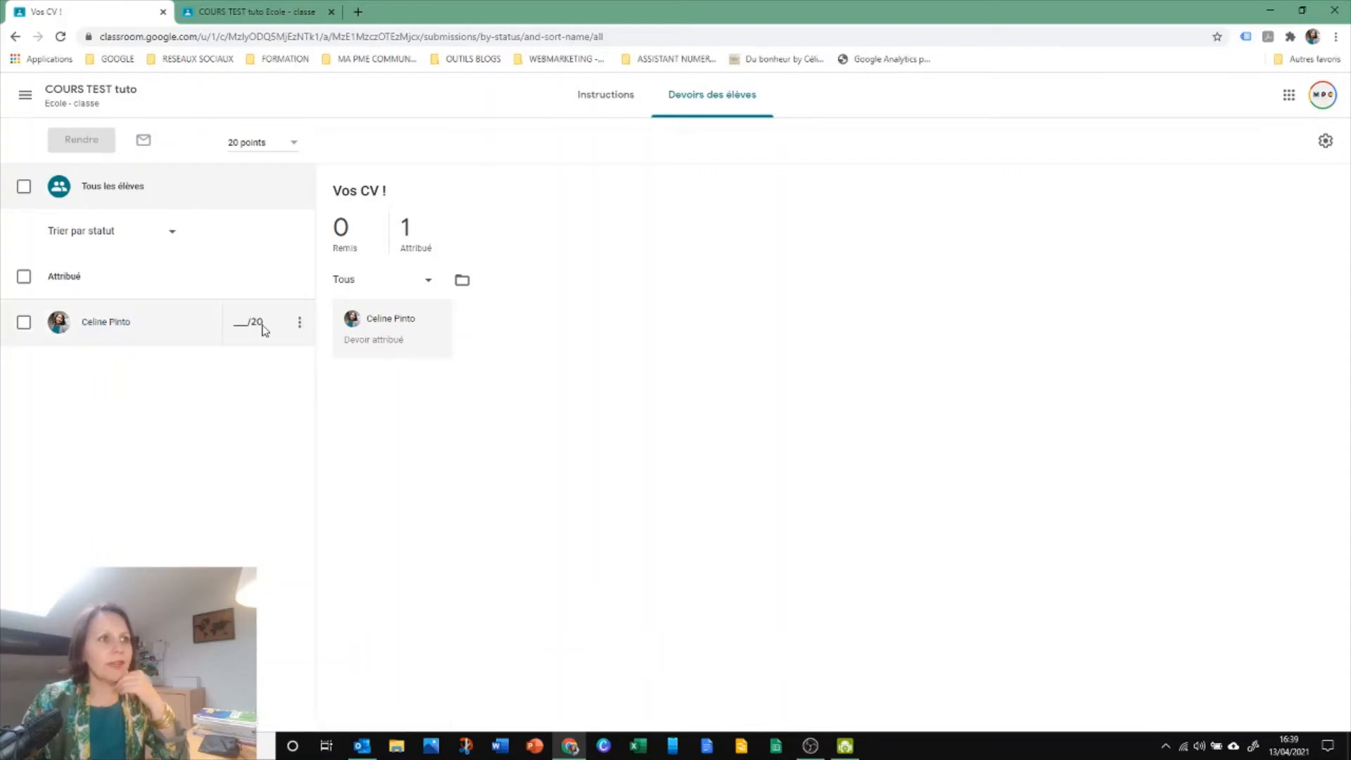
pyautogui.click(244, 327)
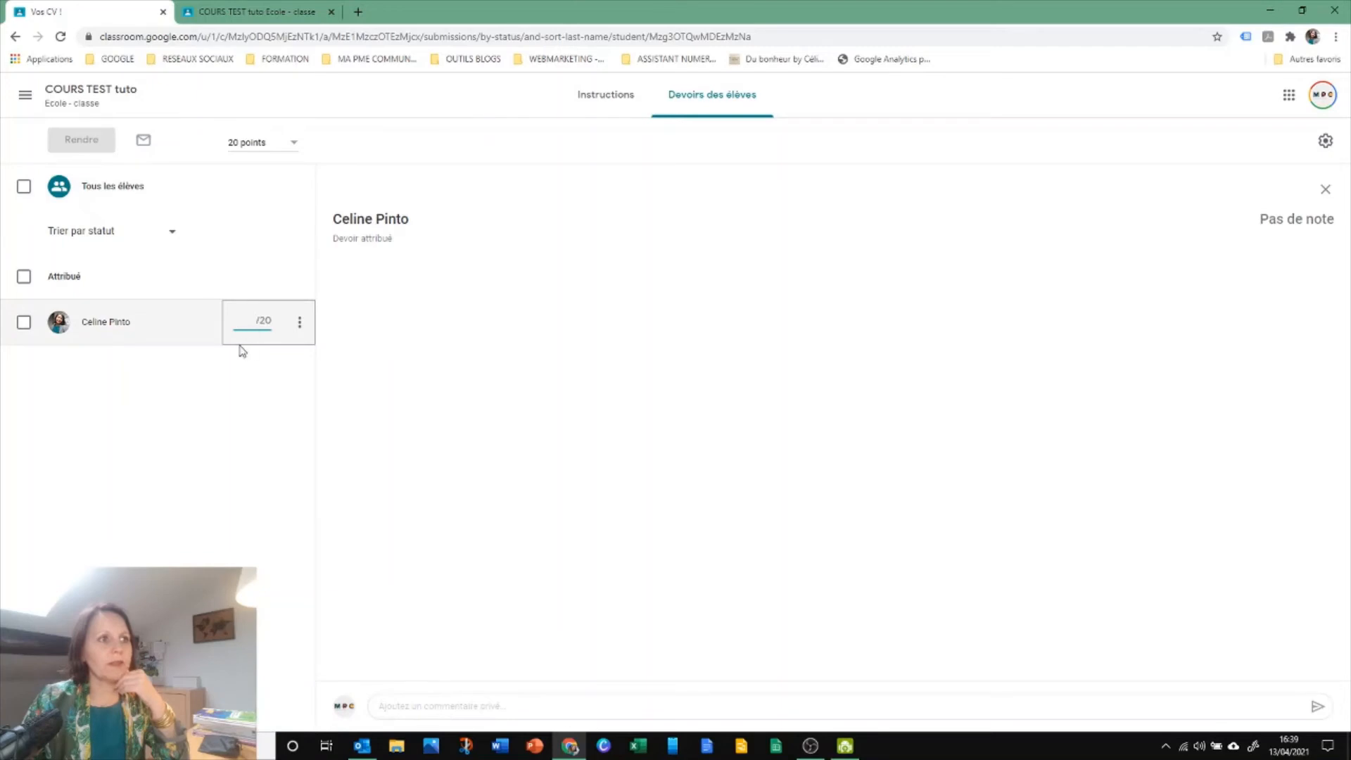
pyautogui.click(244, 394)
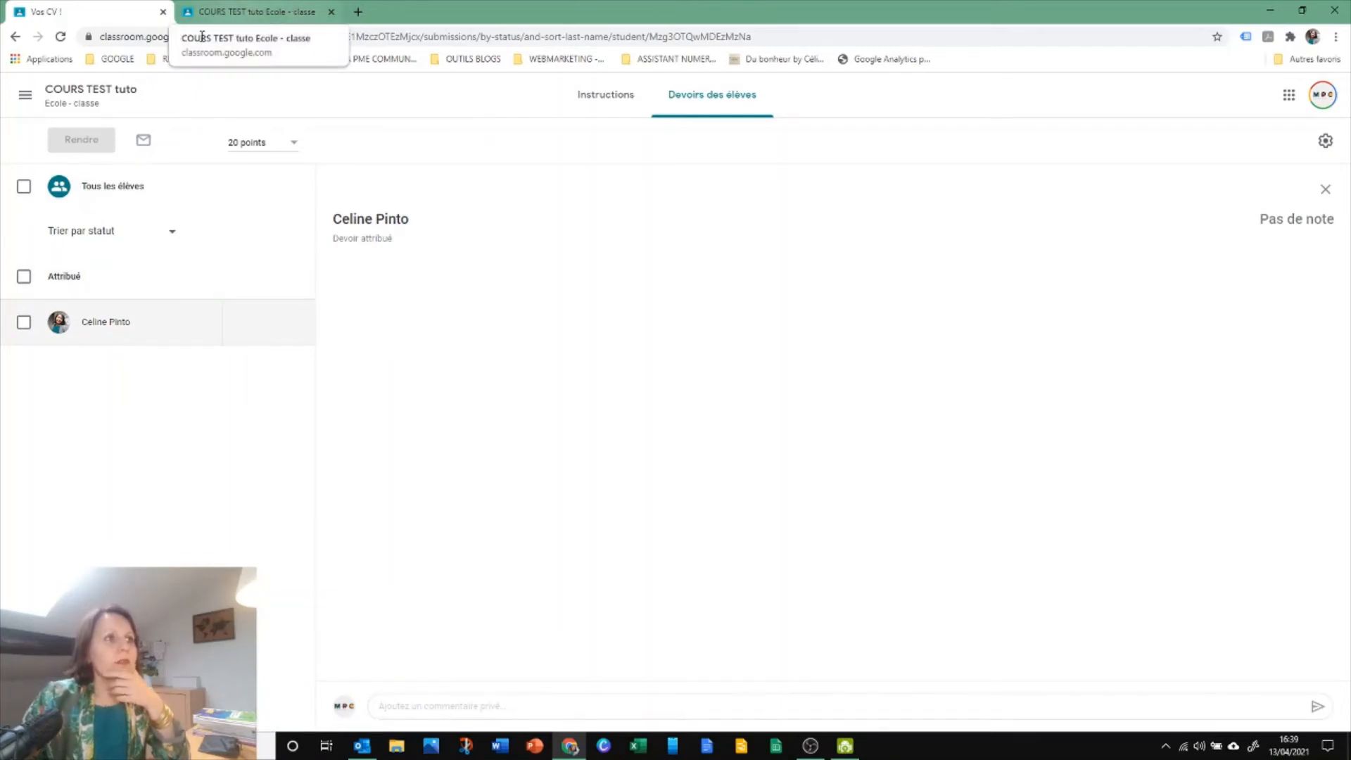
# Return to the teacher's course Flux and switch to the student account's view of COURS TEST tuto
pyautogui.click(83, 104)
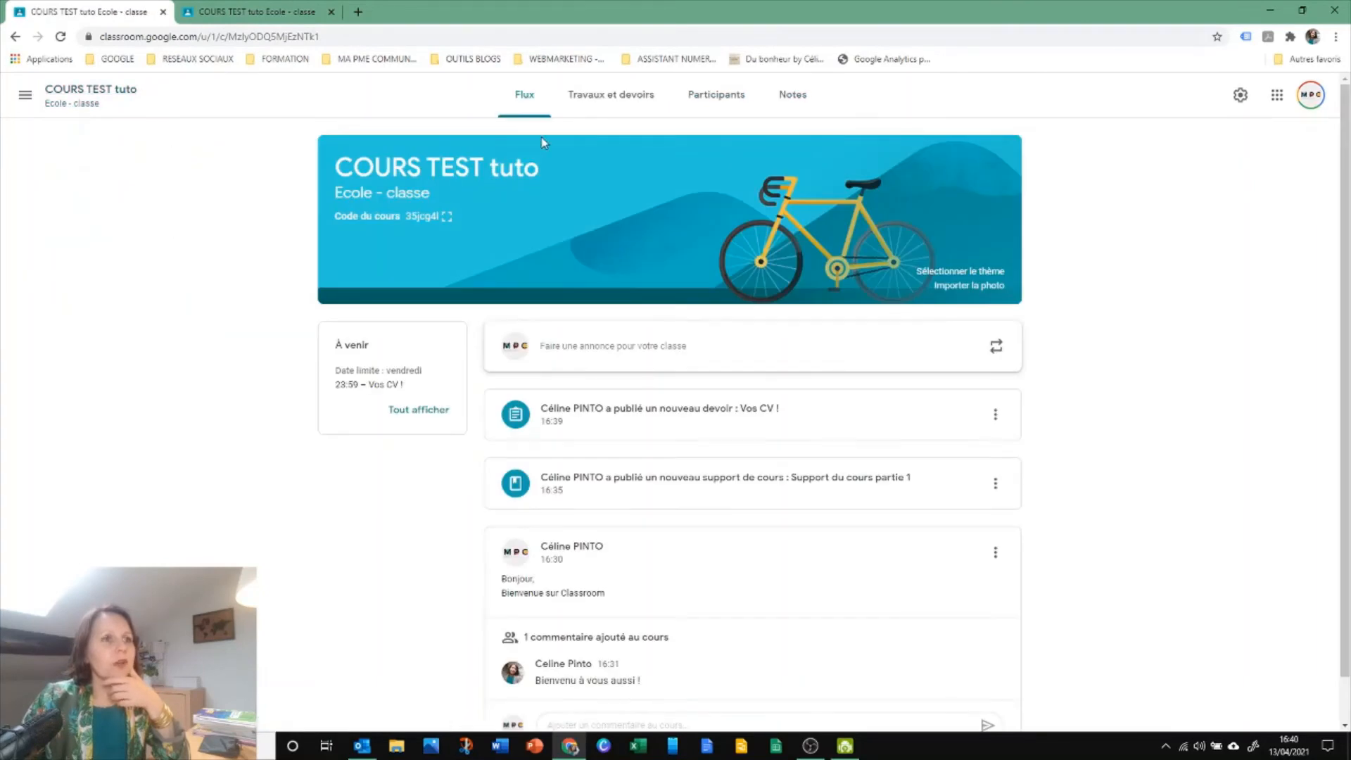
pyautogui.click(273, 19)
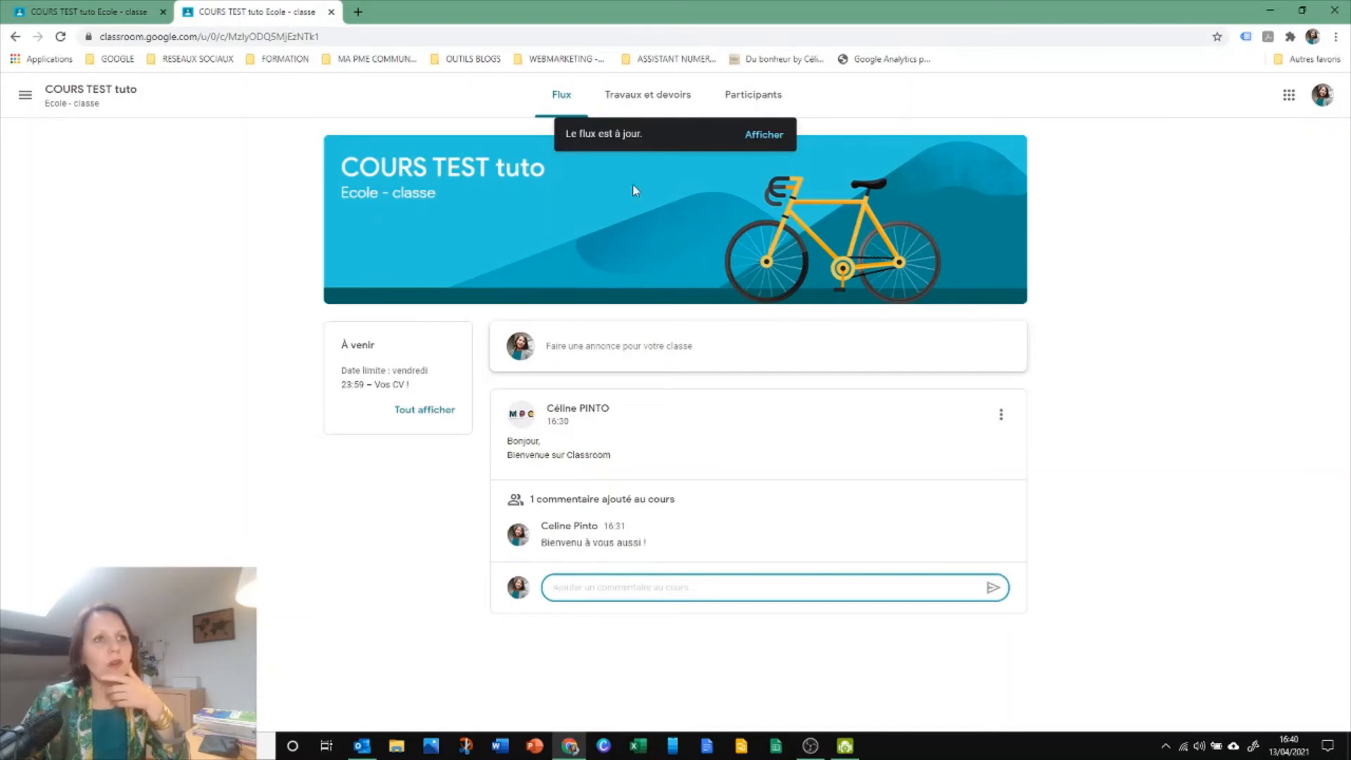
# Refresh the student's course Flux and check the "Vos CV !" assignment from its post
pyautogui.click(766, 134)
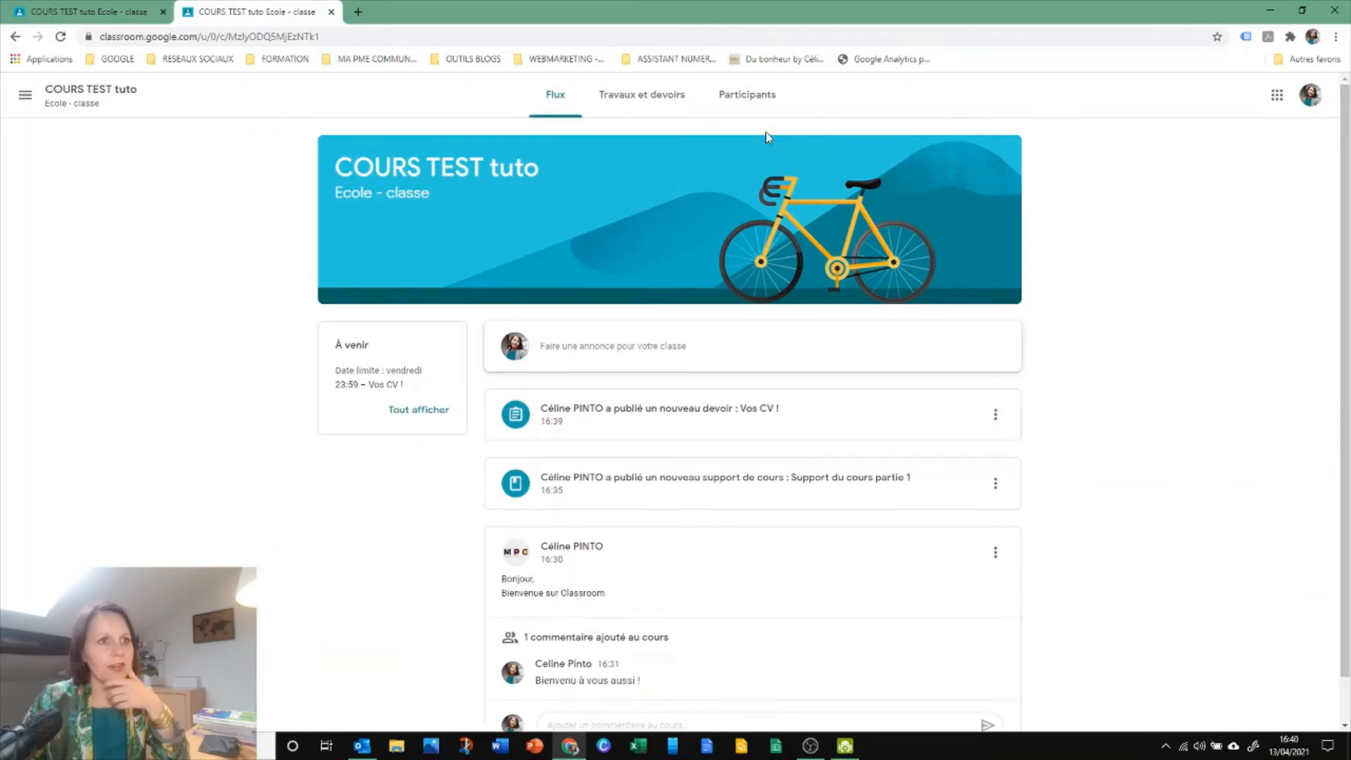
pyautogui.click(628, 412)
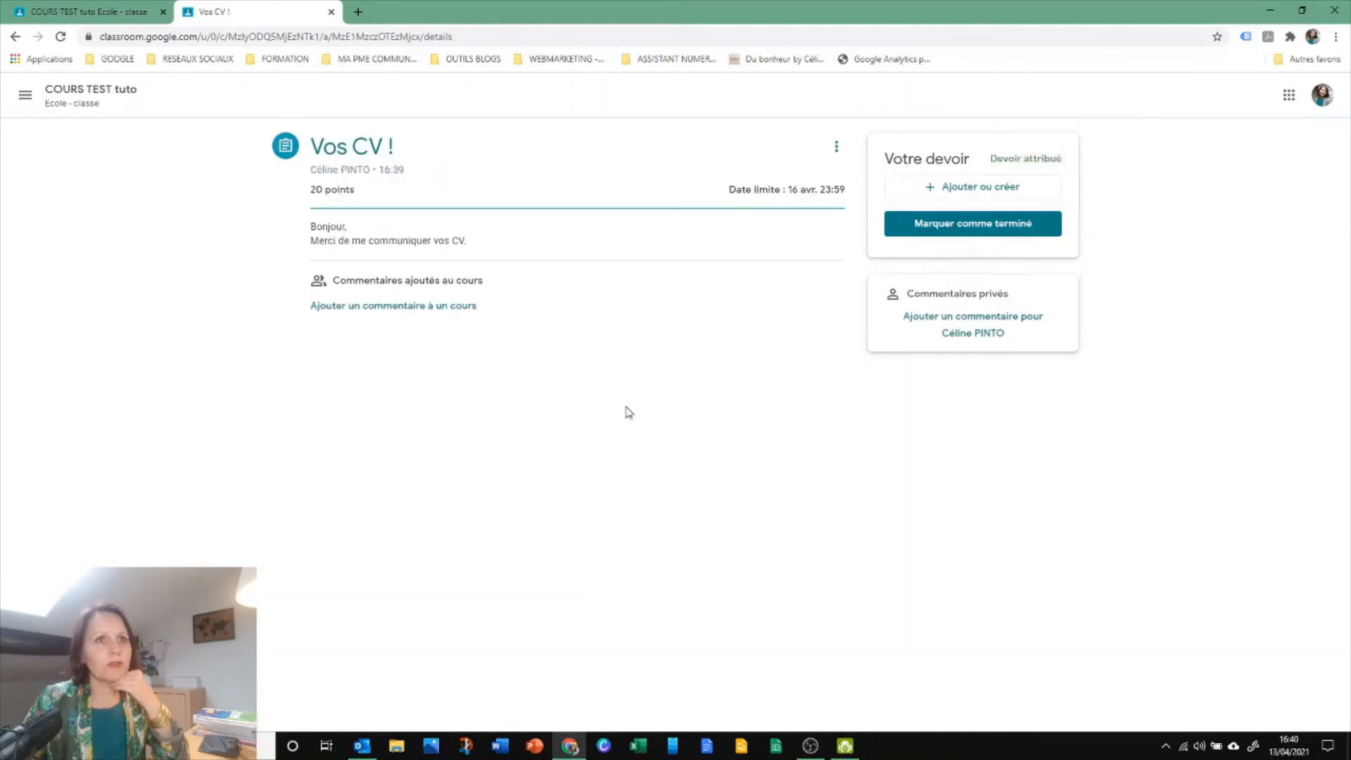
pyautogui.click(16, 36)
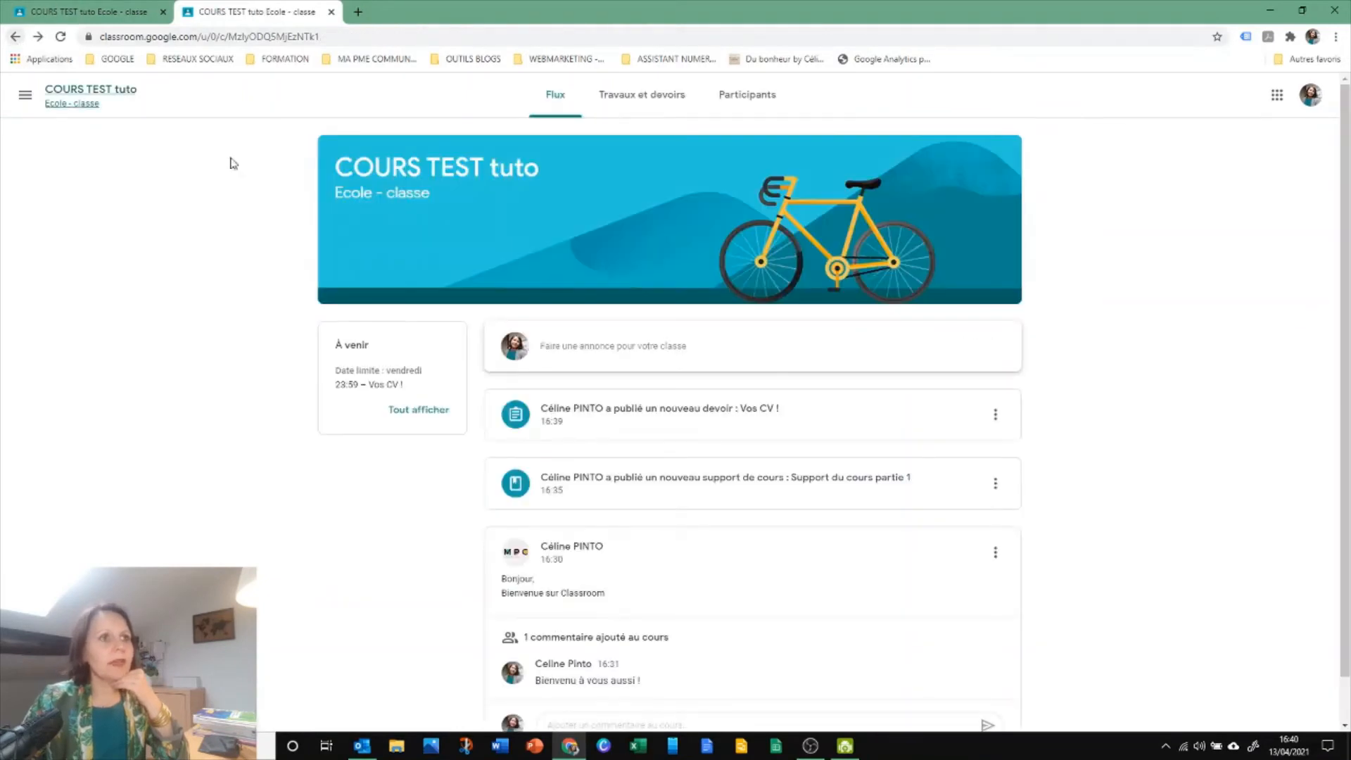
# Open the details of the "Vos CV !" assignment through the student's list of assigned work
pyautogui.click(655, 99)
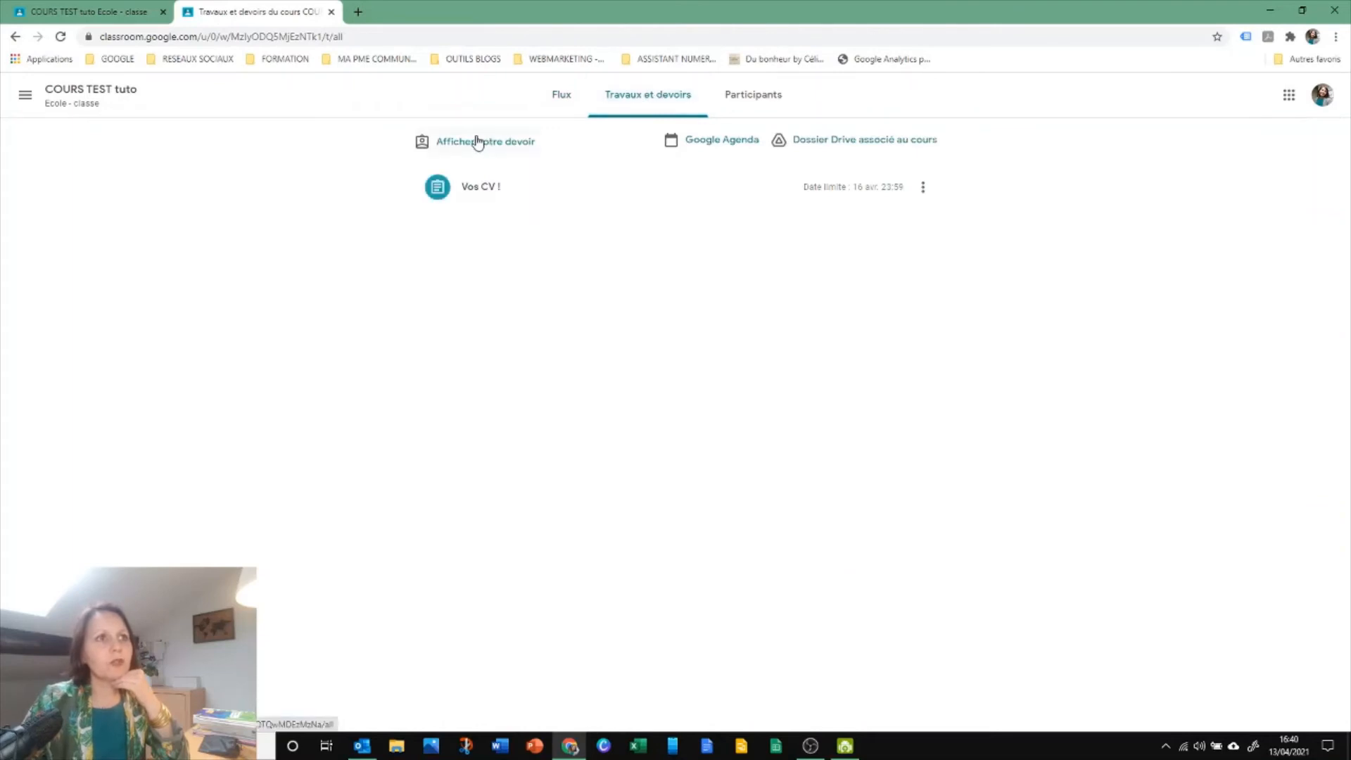
pyautogui.click(479, 193)
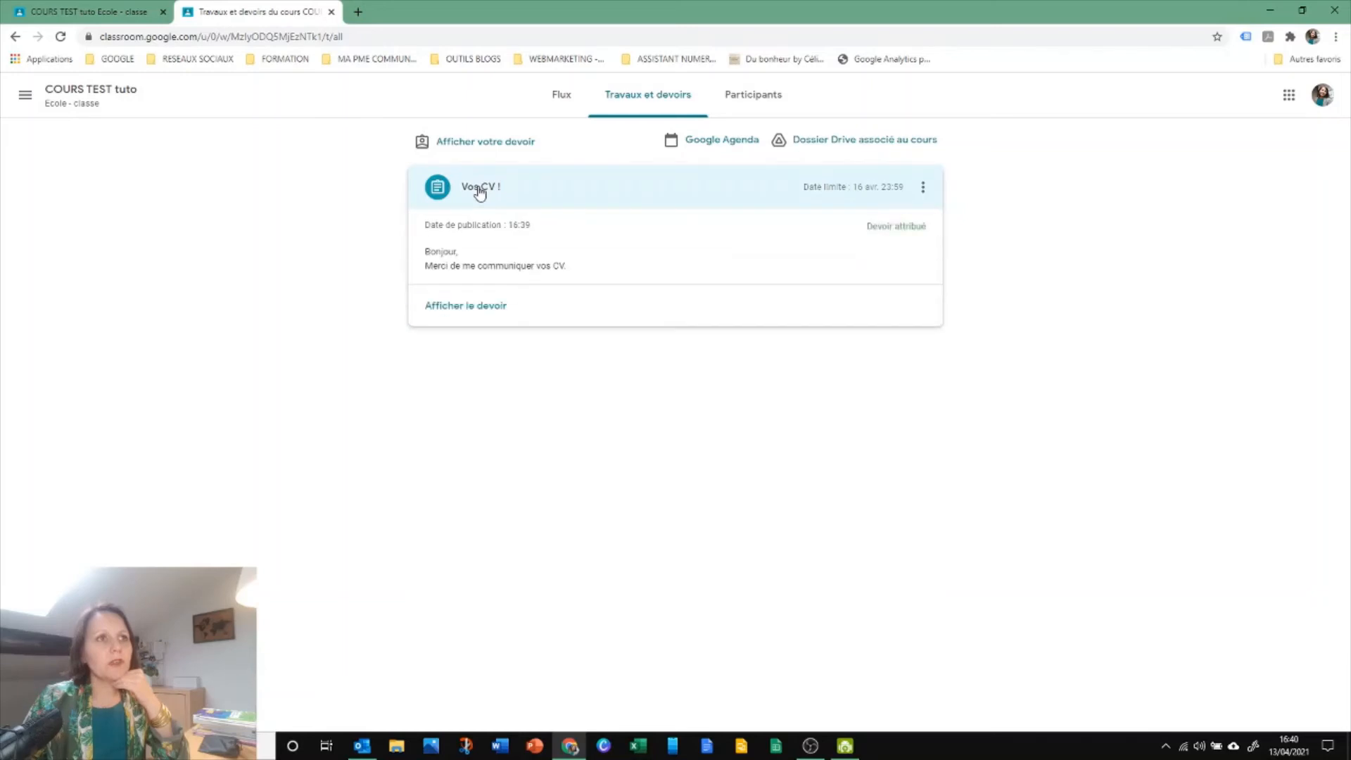
pyautogui.click(486, 142)
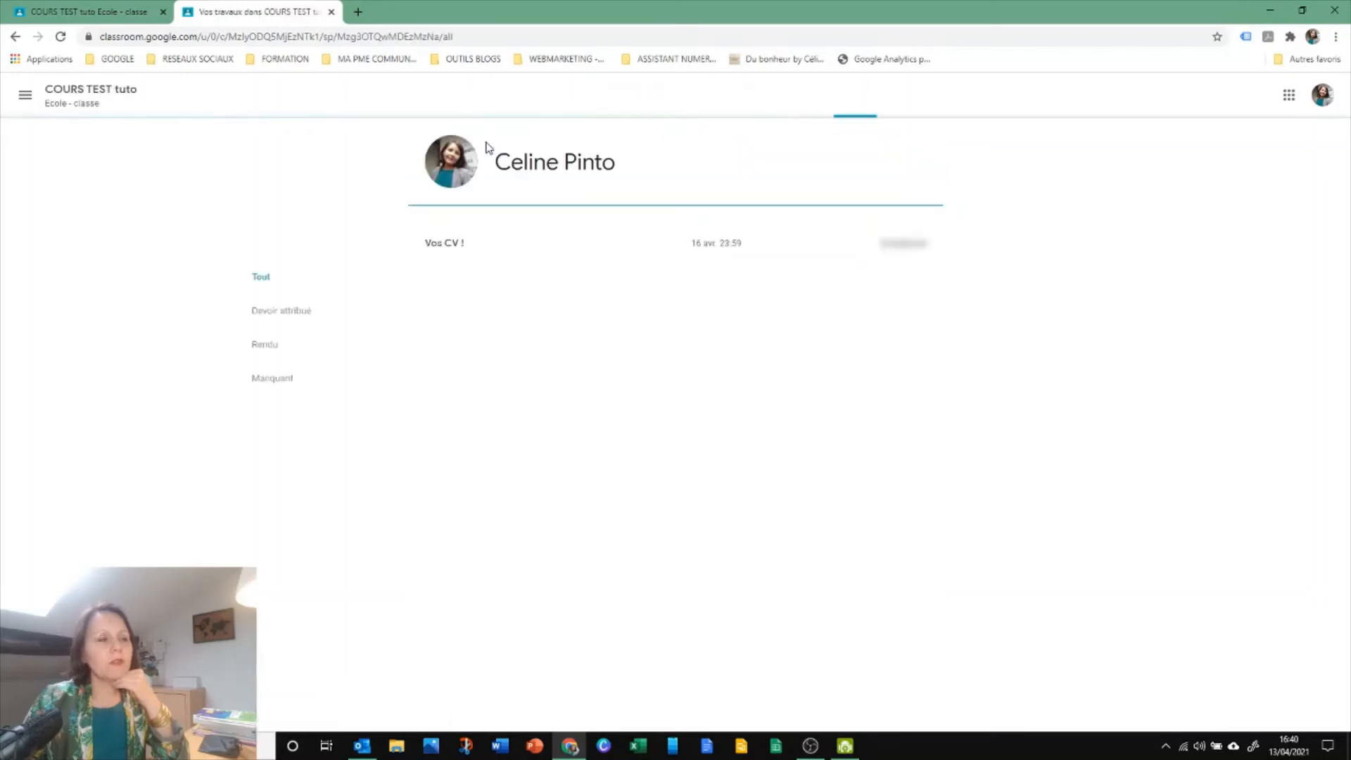
pyautogui.click(442, 246)
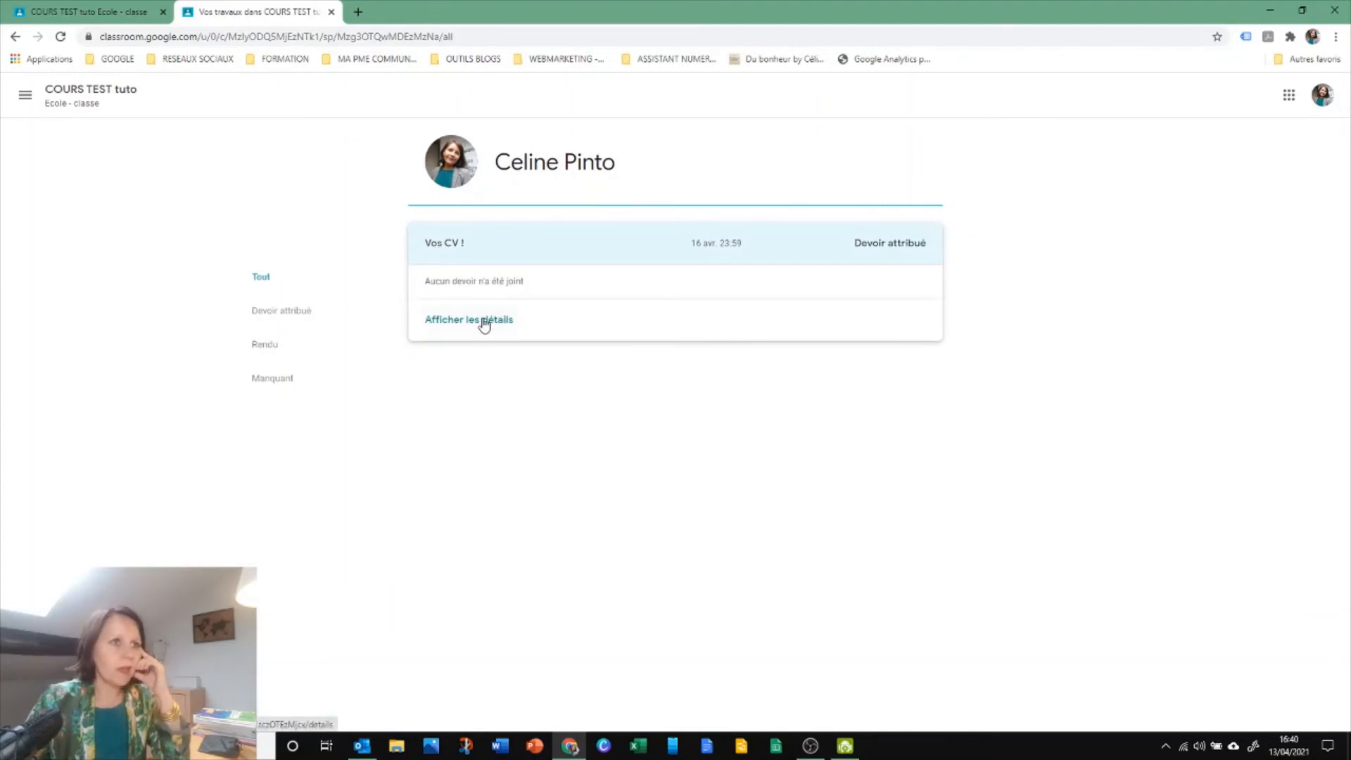
pyautogui.click(475, 321)
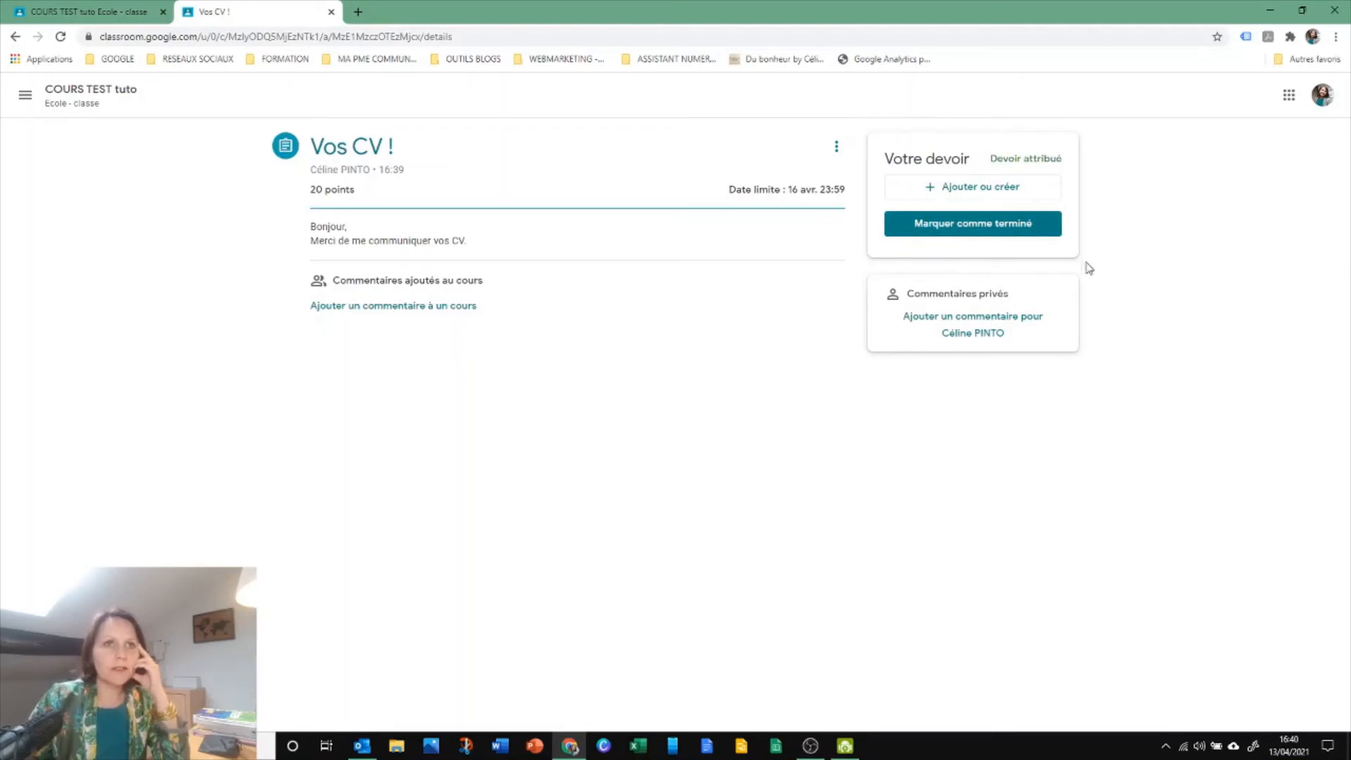
# Attach today's recent PDF CV from Google Drive to the "Vos CV !" assignment and turn it in
pyautogui.click(958, 190)
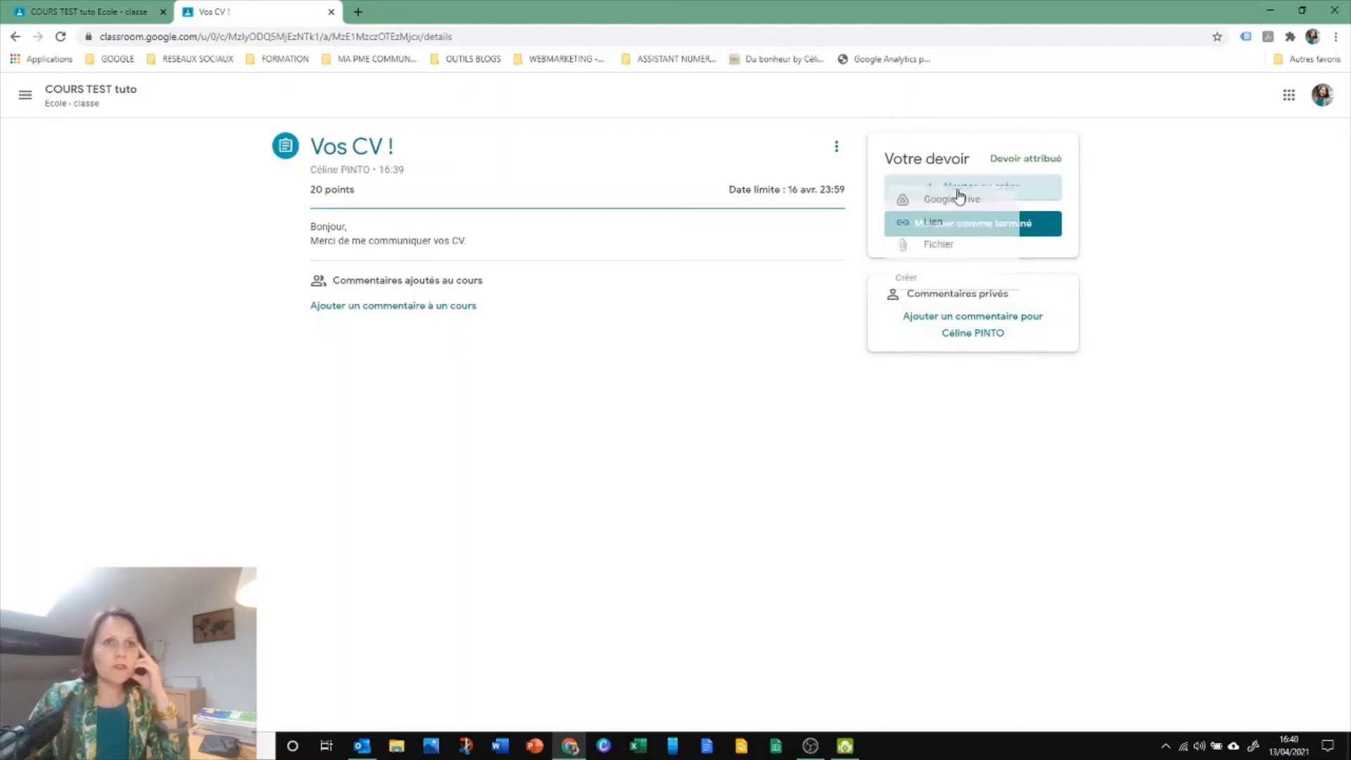
pyautogui.click(922, 260)
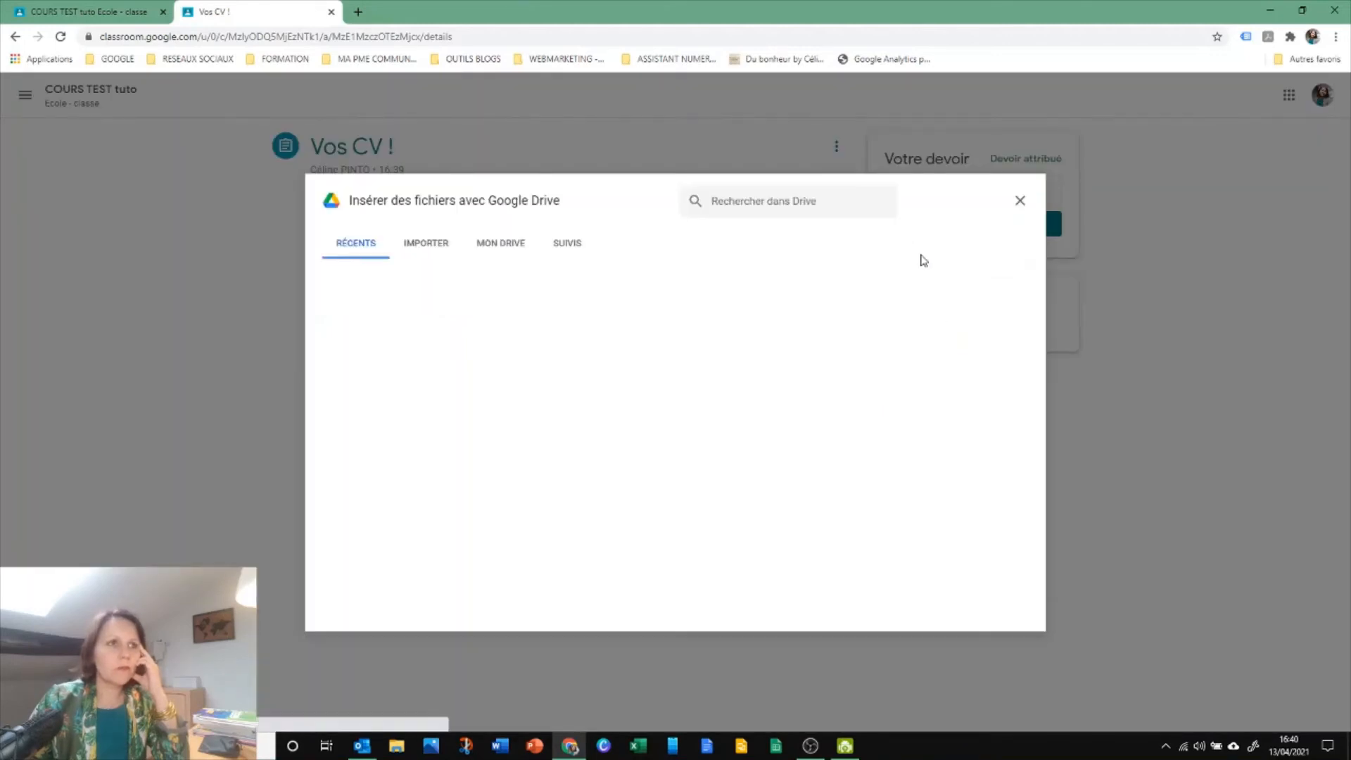
pyautogui.click(365, 257)
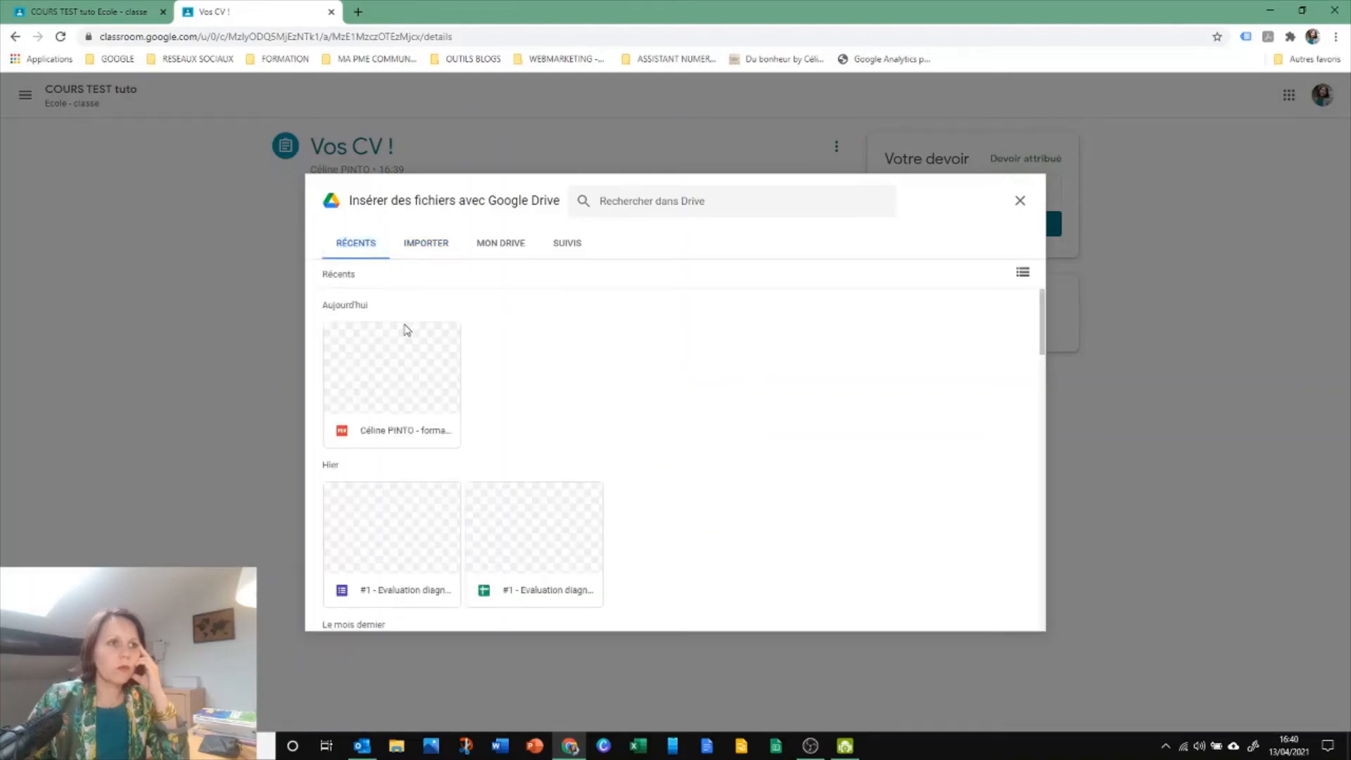
pyautogui.click(395, 369)
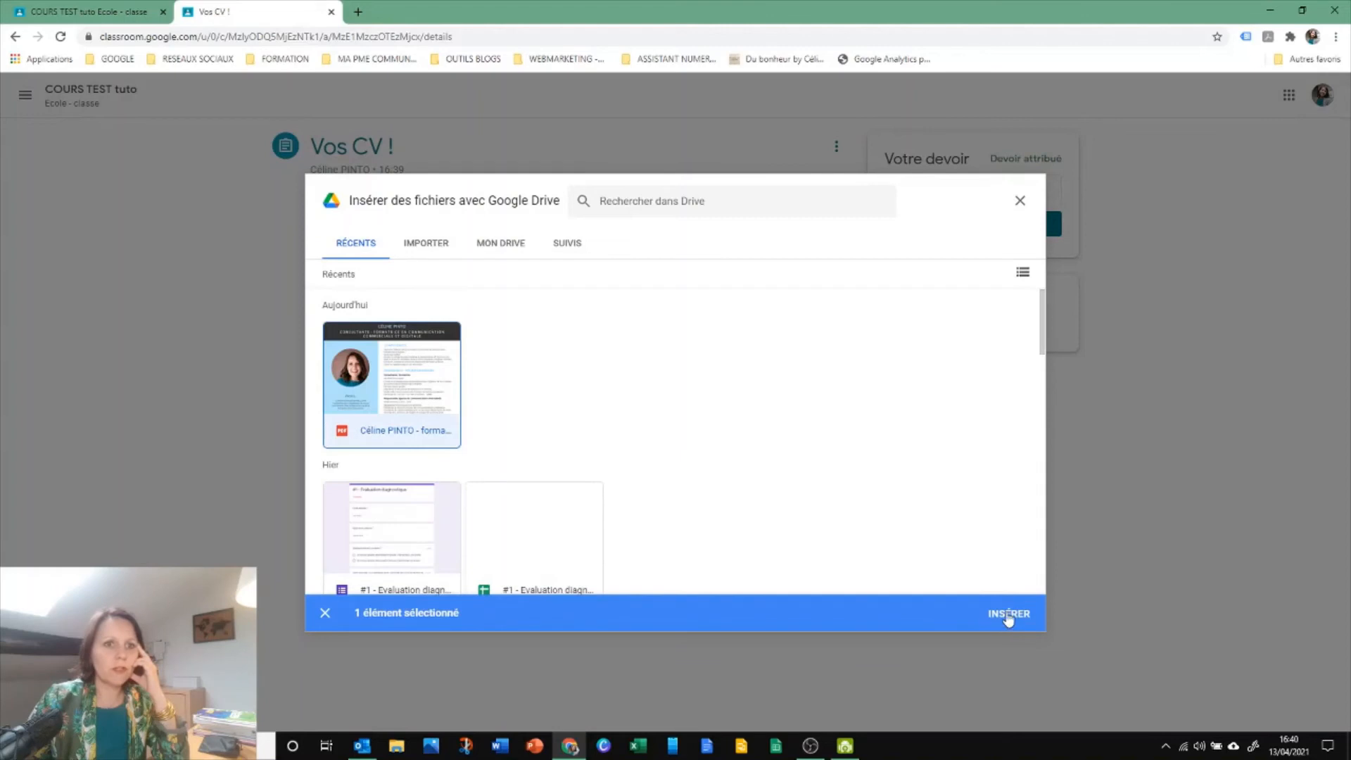
pyautogui.click(1011, 615)
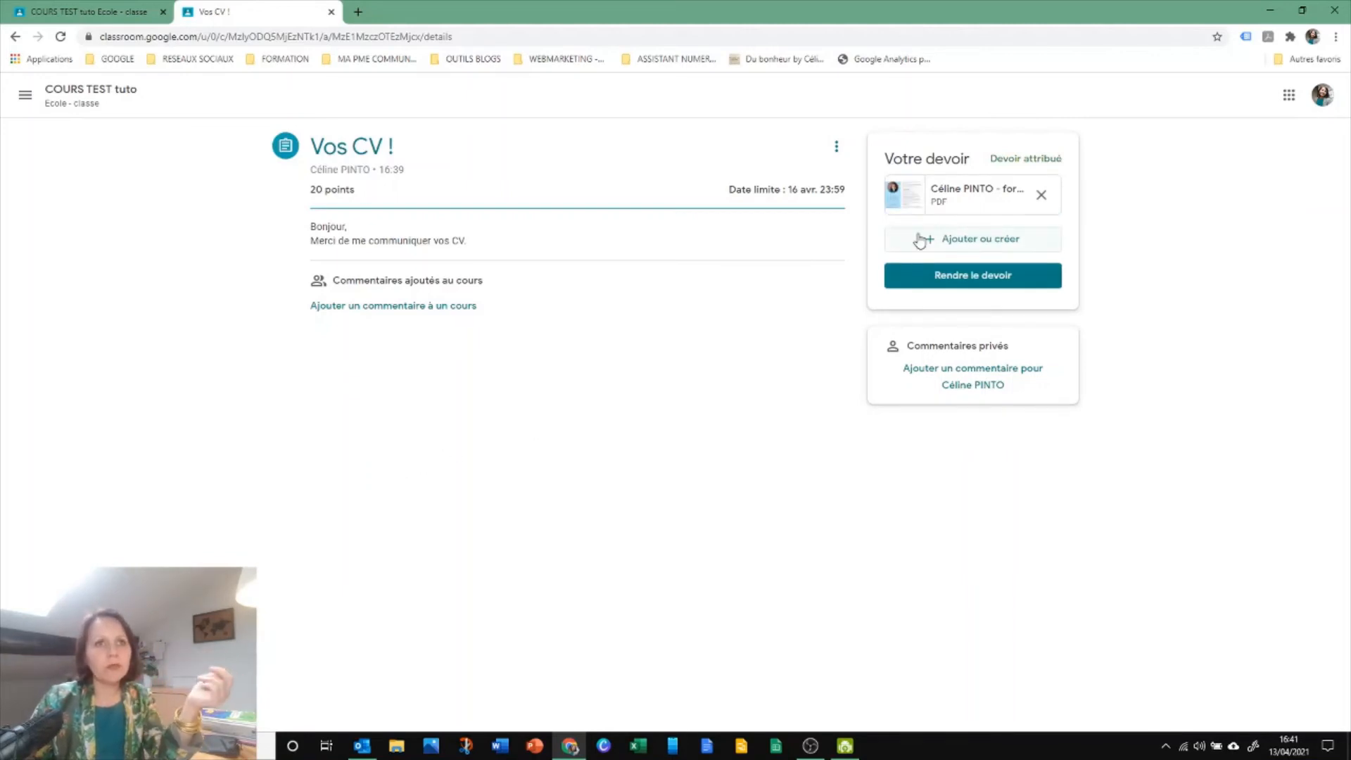
pyautogui.click(934, 284)
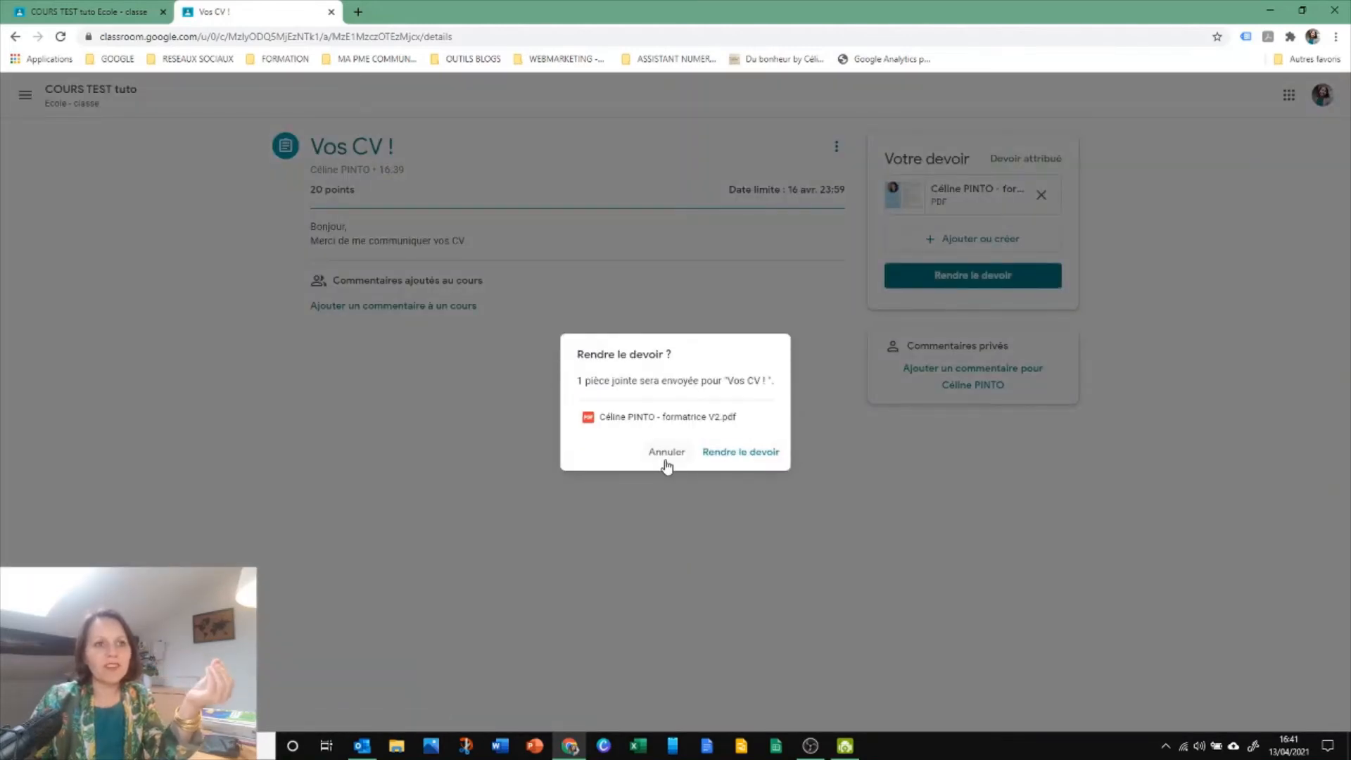
pyautogui.click(718, 454)
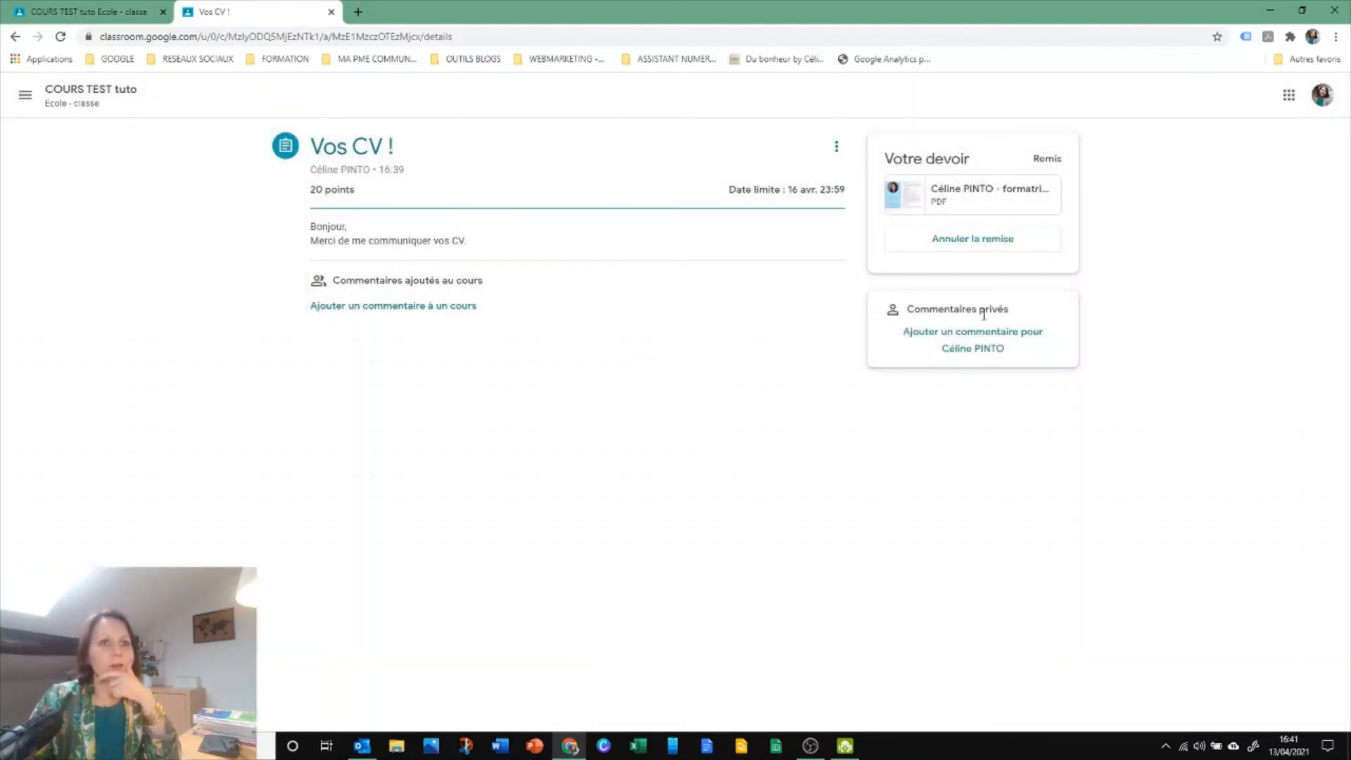
# Post the private comment "Bonjour, Voici mon CV. Merci de votre attention" on separate lines, signed with the student's first name
pyautogui.click(975, 348)
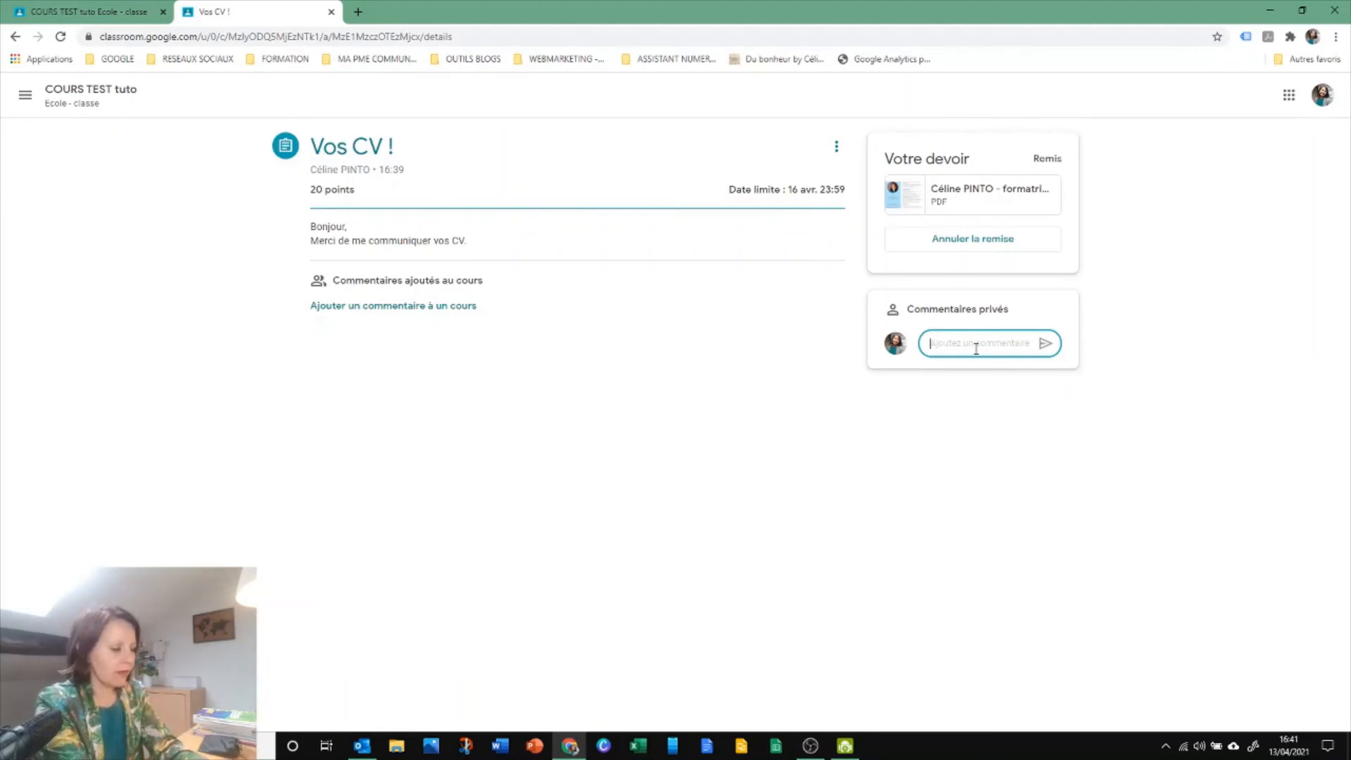
pyautogui.write('Bonjour,')
pyautogui.press('Return')
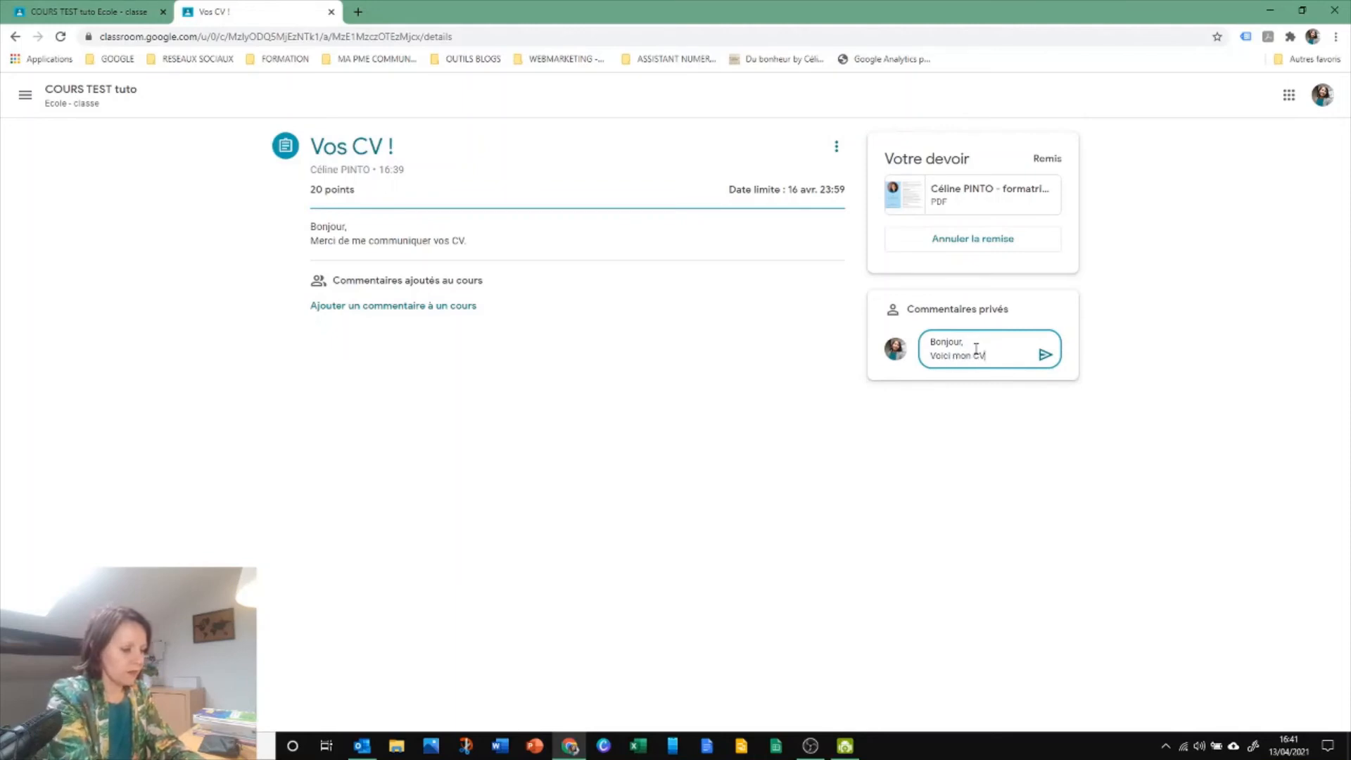
pyautogui.write('Voici mon CV.')
pyautogui.press('Return')
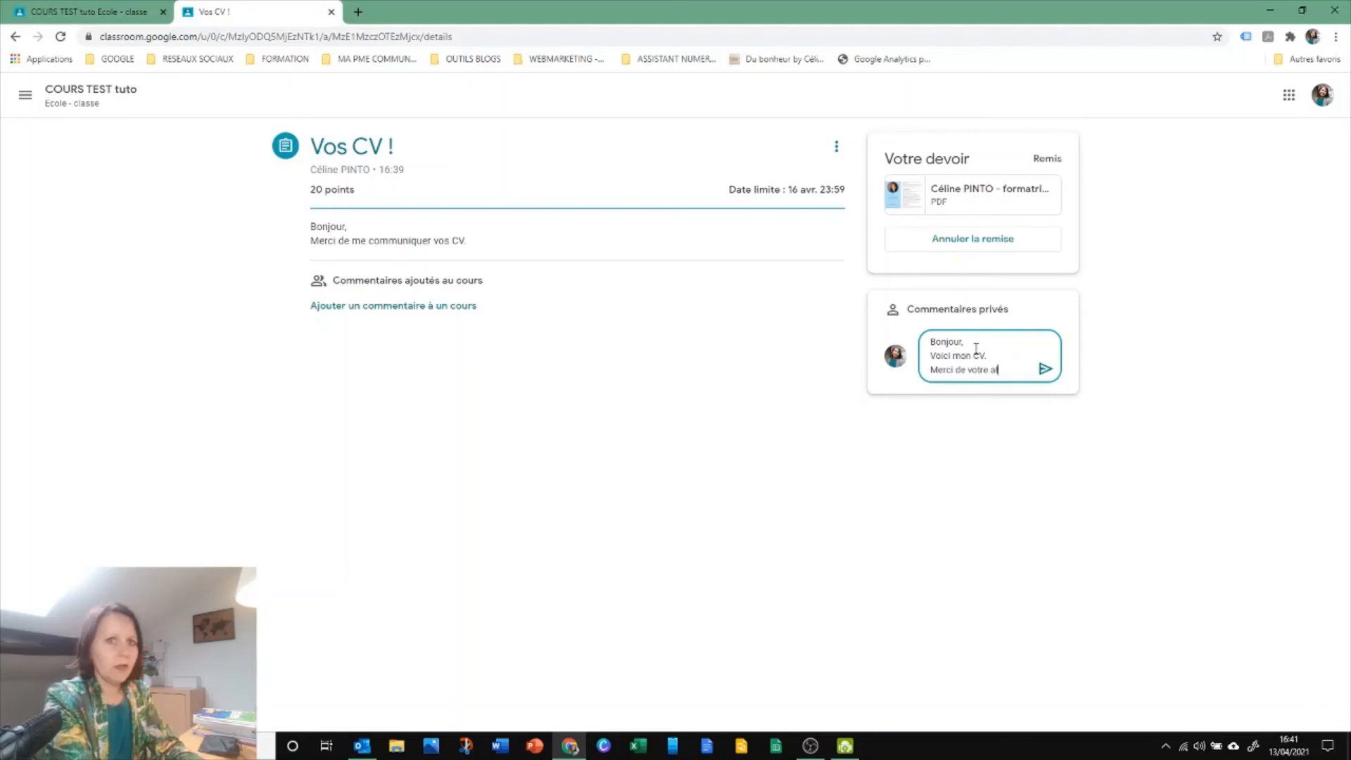
pyautogui.write('Merci de votre attention')
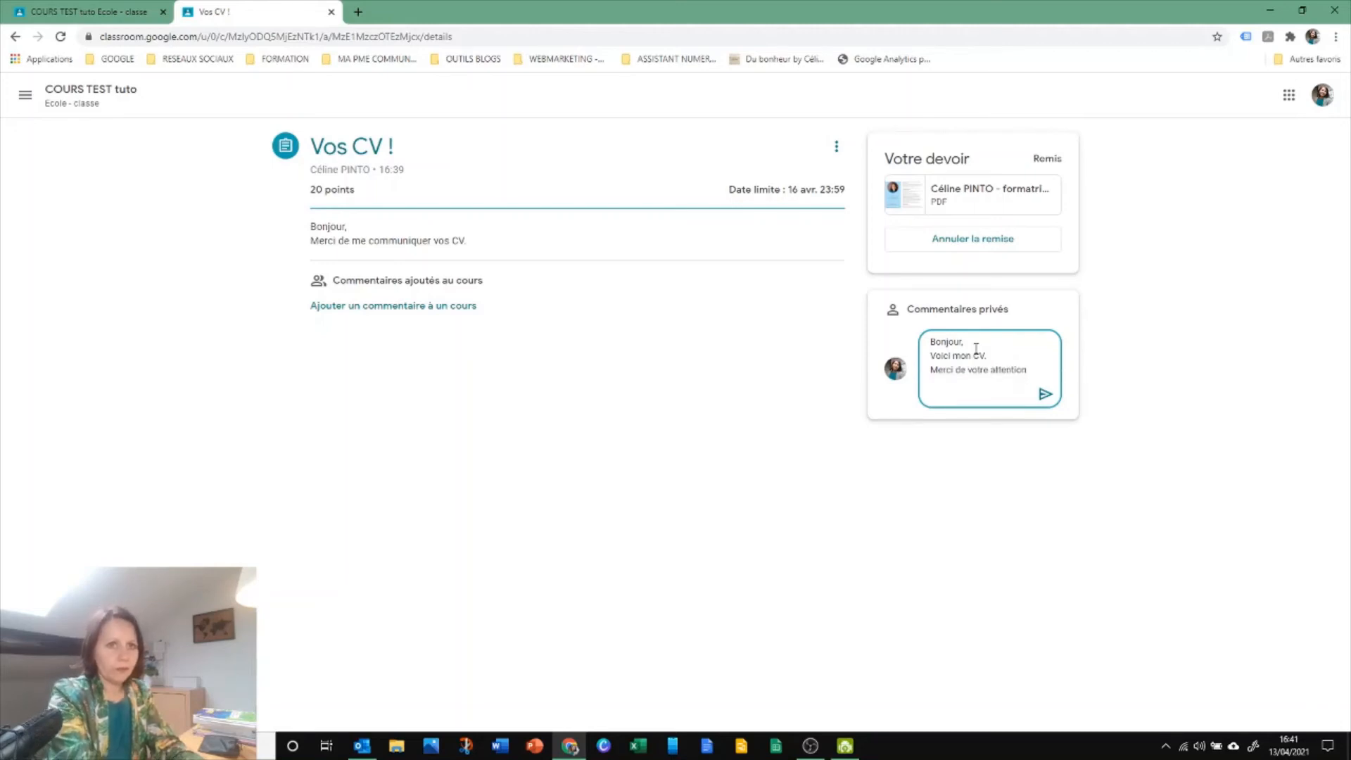
pyautogui.write('Céline')
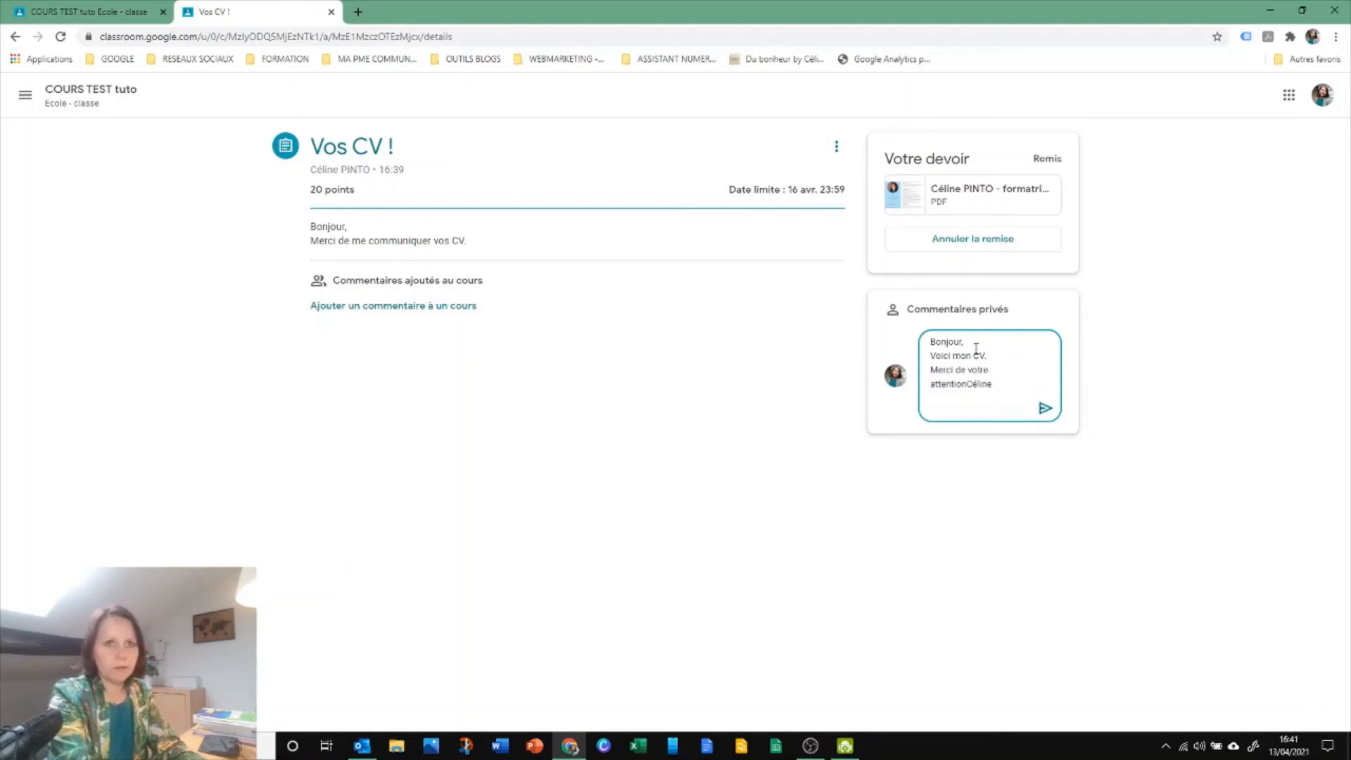
pyautogui.press('Return')
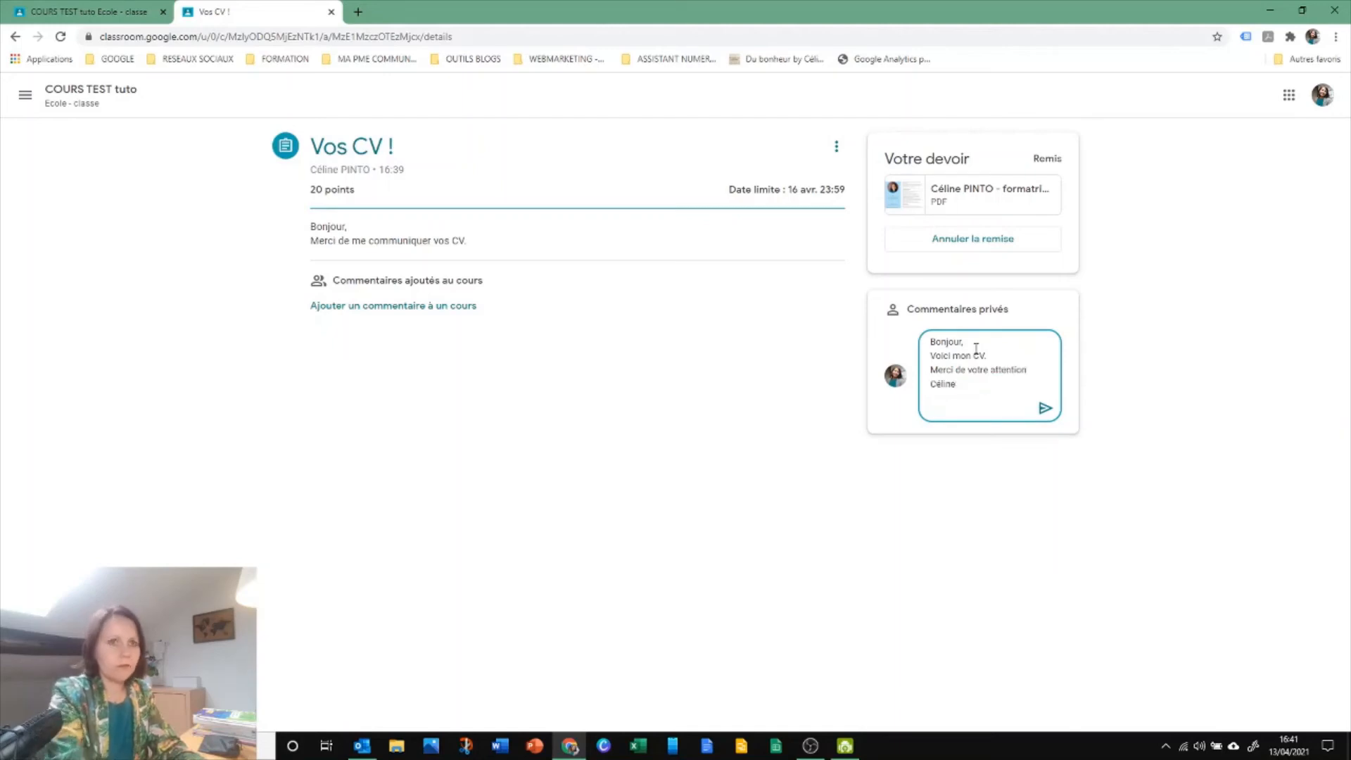
pyautogui.click(1044, 409)
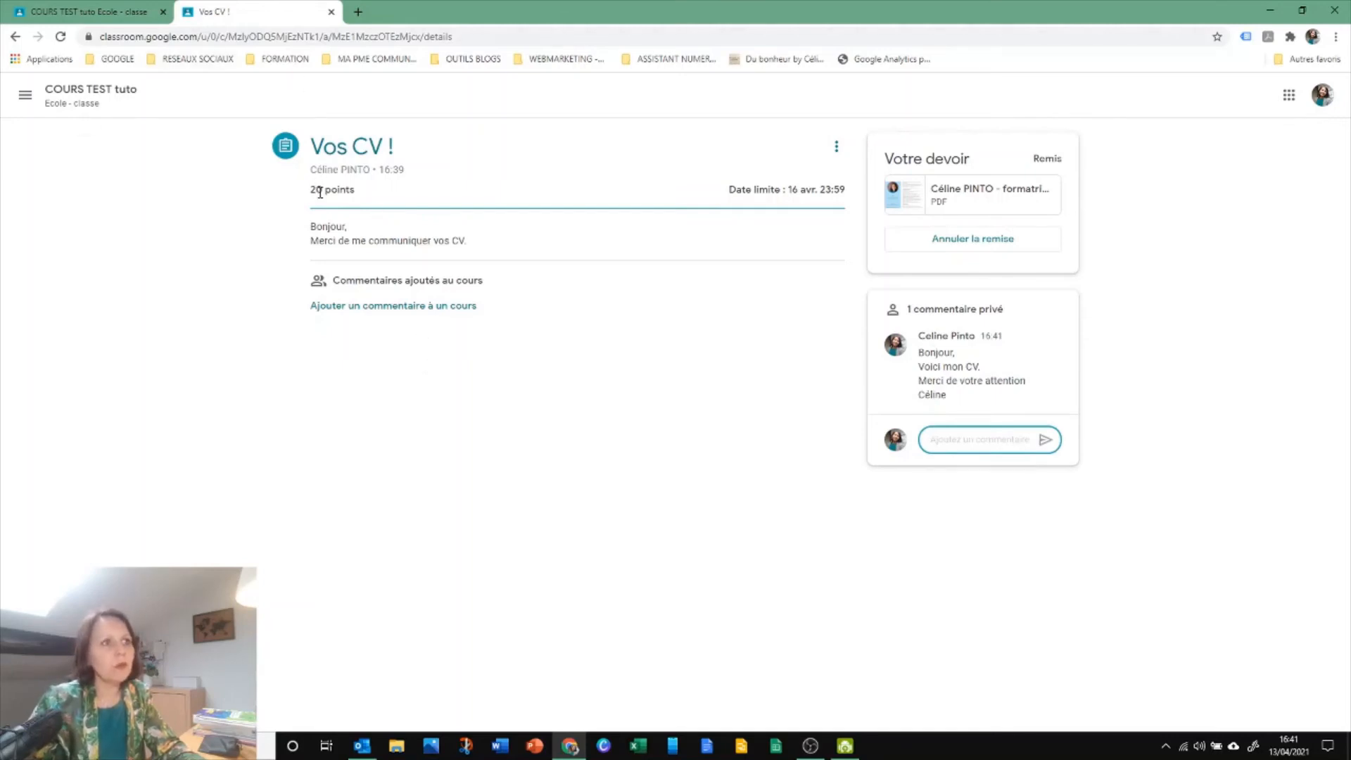
# Switch to the teacher's view and open the PDF that the student submitted for "Vos CV !"
pyautogui.click(75, 16)
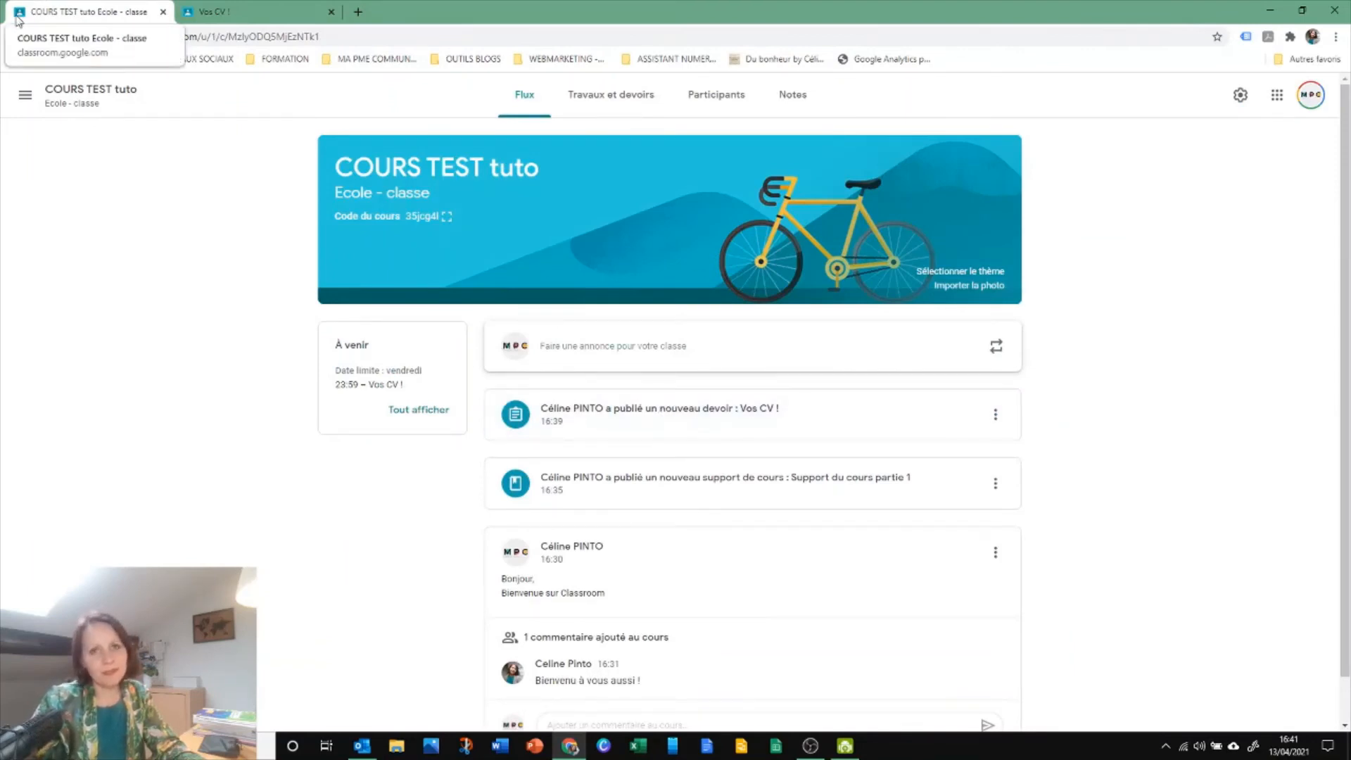
pyautogui.click(643, 107)
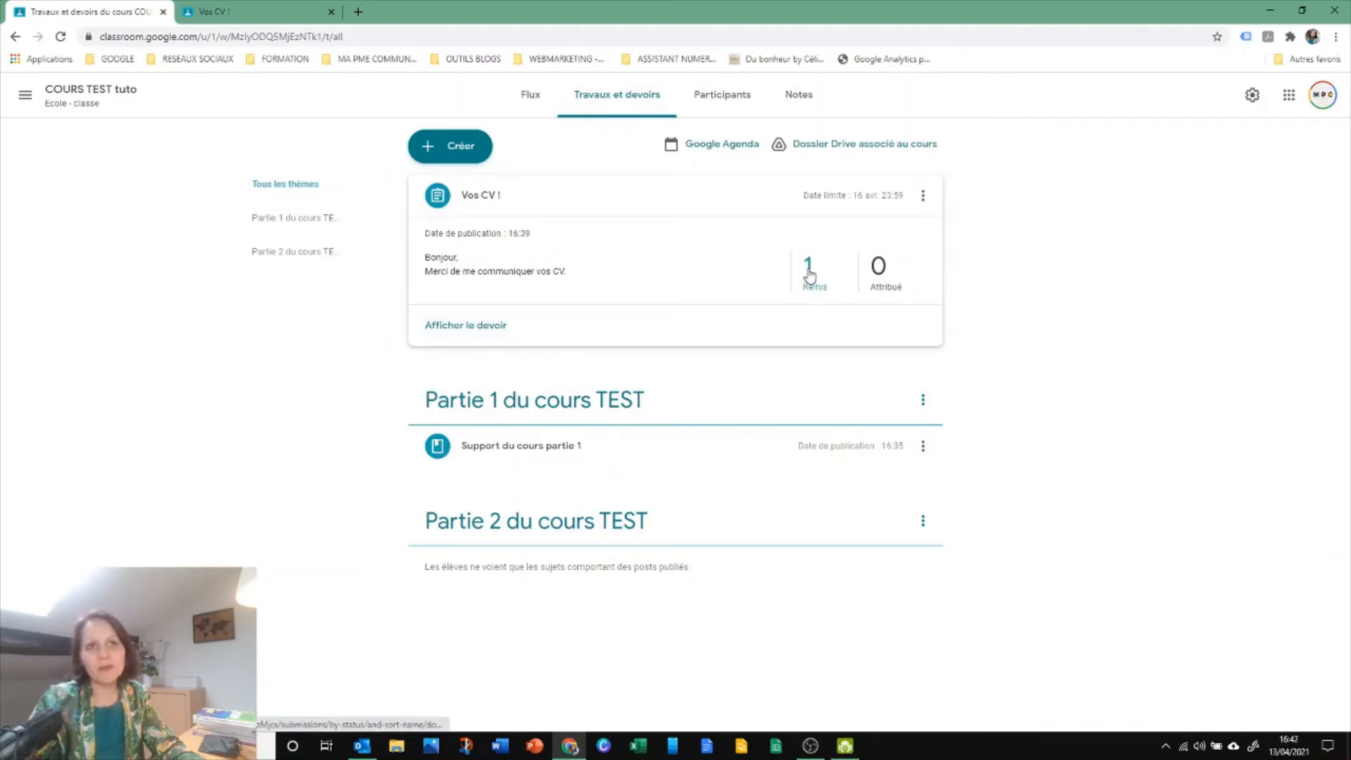
pyautogui.click(462, 327)
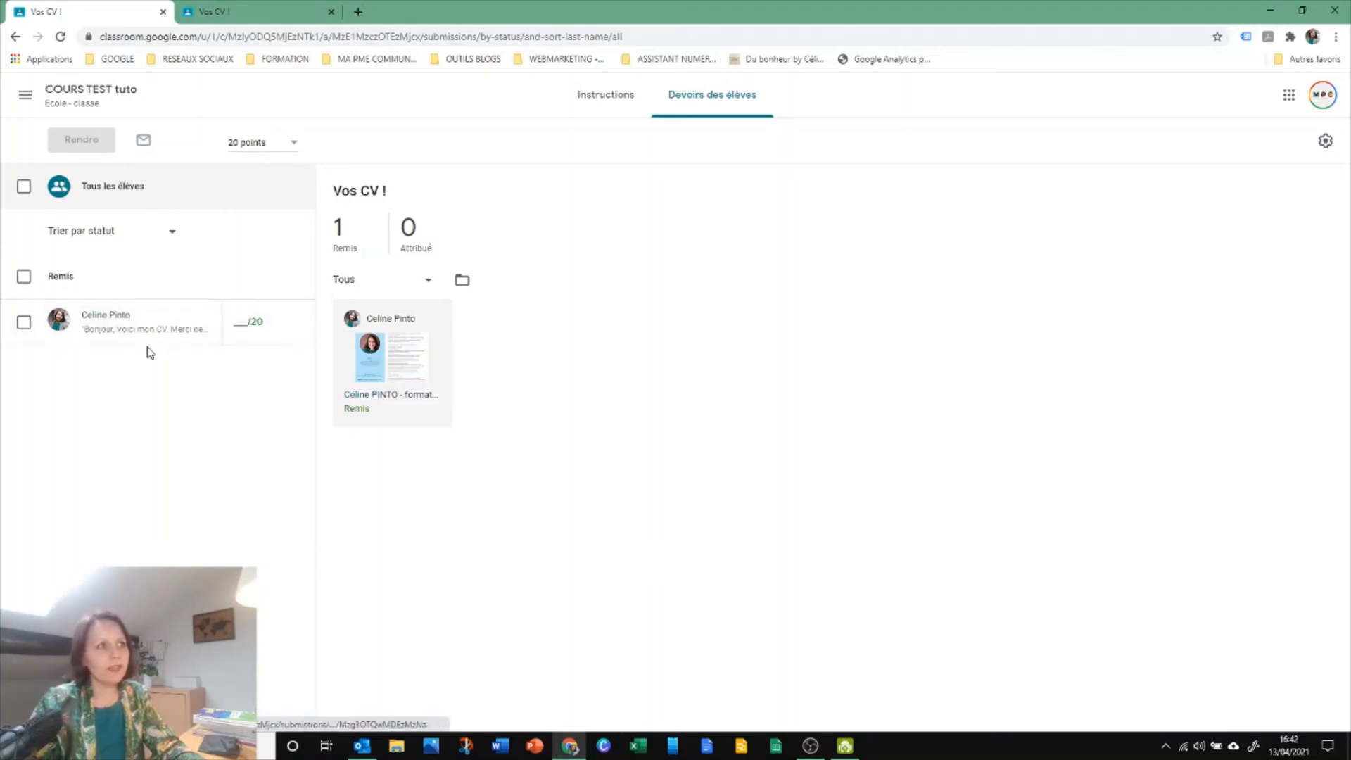
pyautogui.click(120, 336)
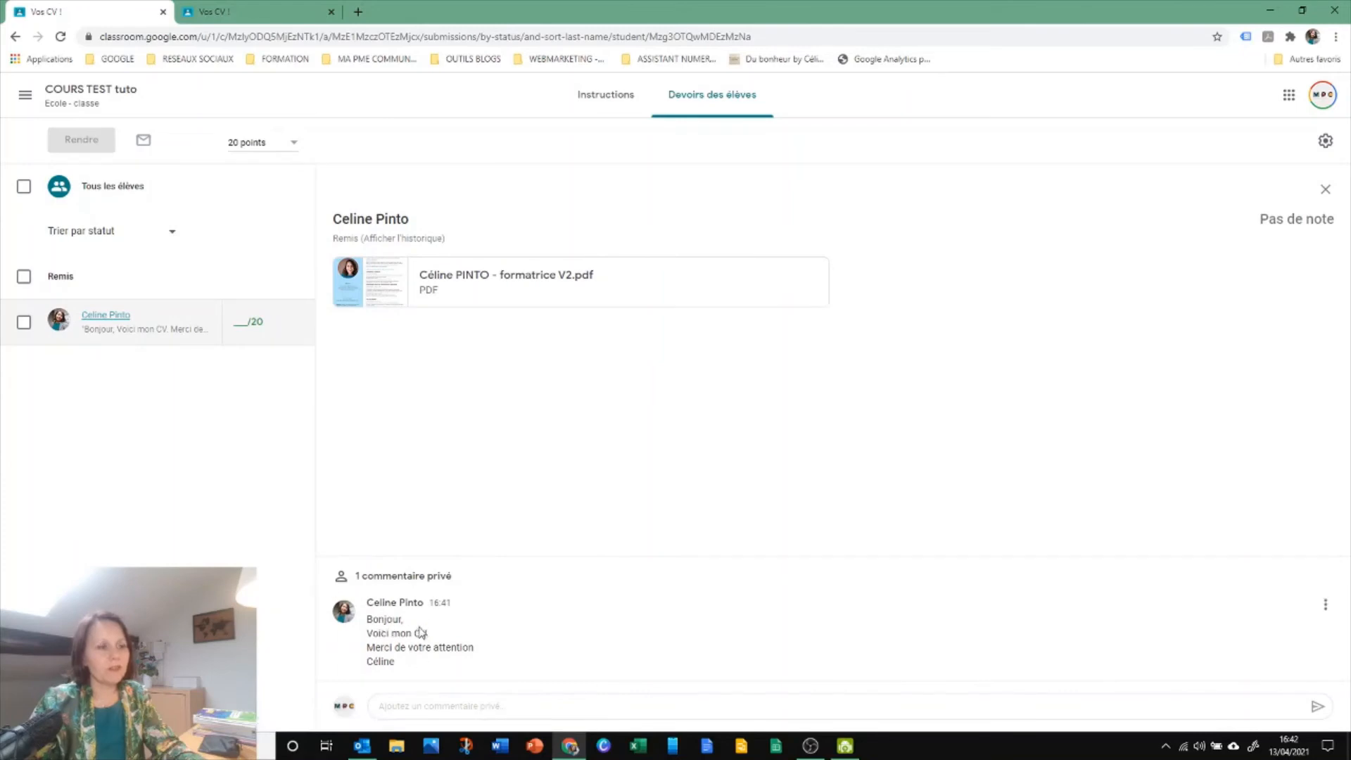
pyautogui.click(426, 280)
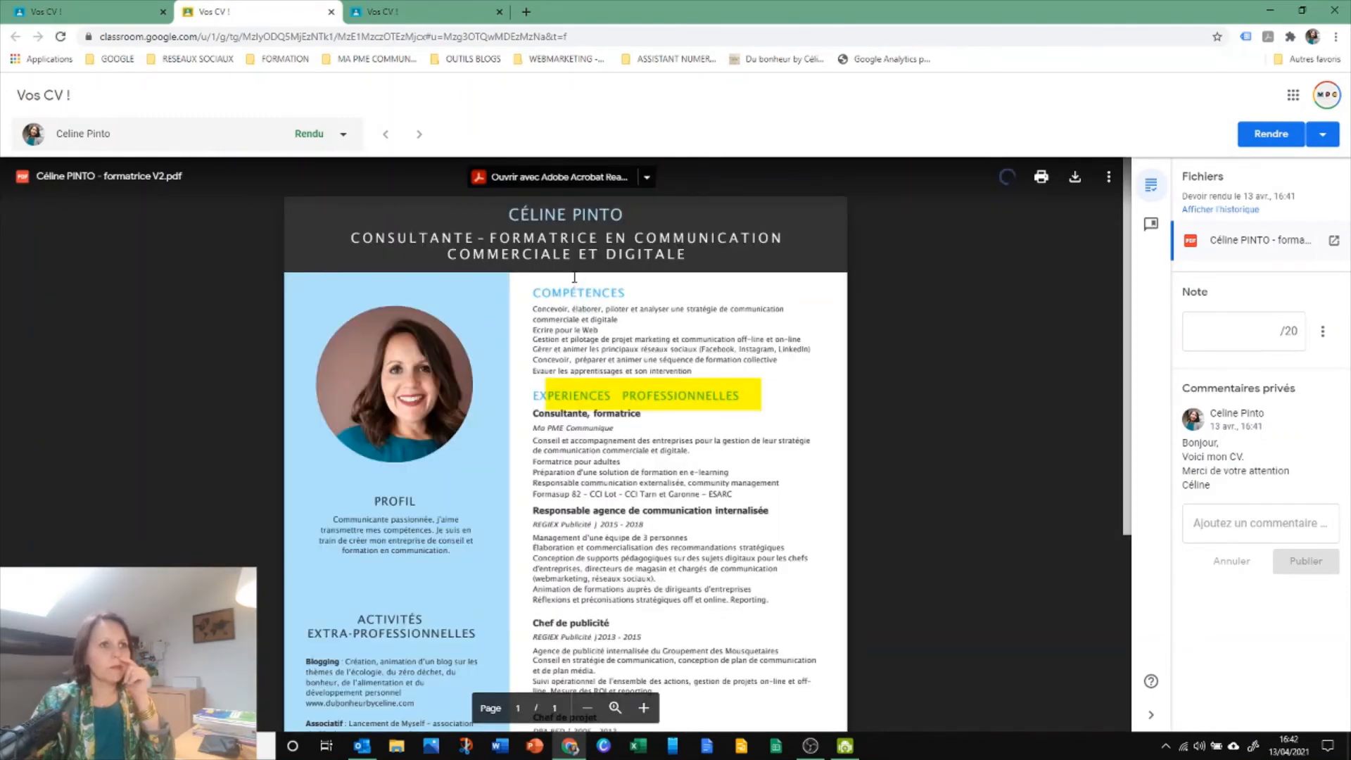
# Try to delete the existing comment on the highlighted "EXPERIENCES PROFESSIONNELLES" heading of the CV
pyautogui.click(683, 396)
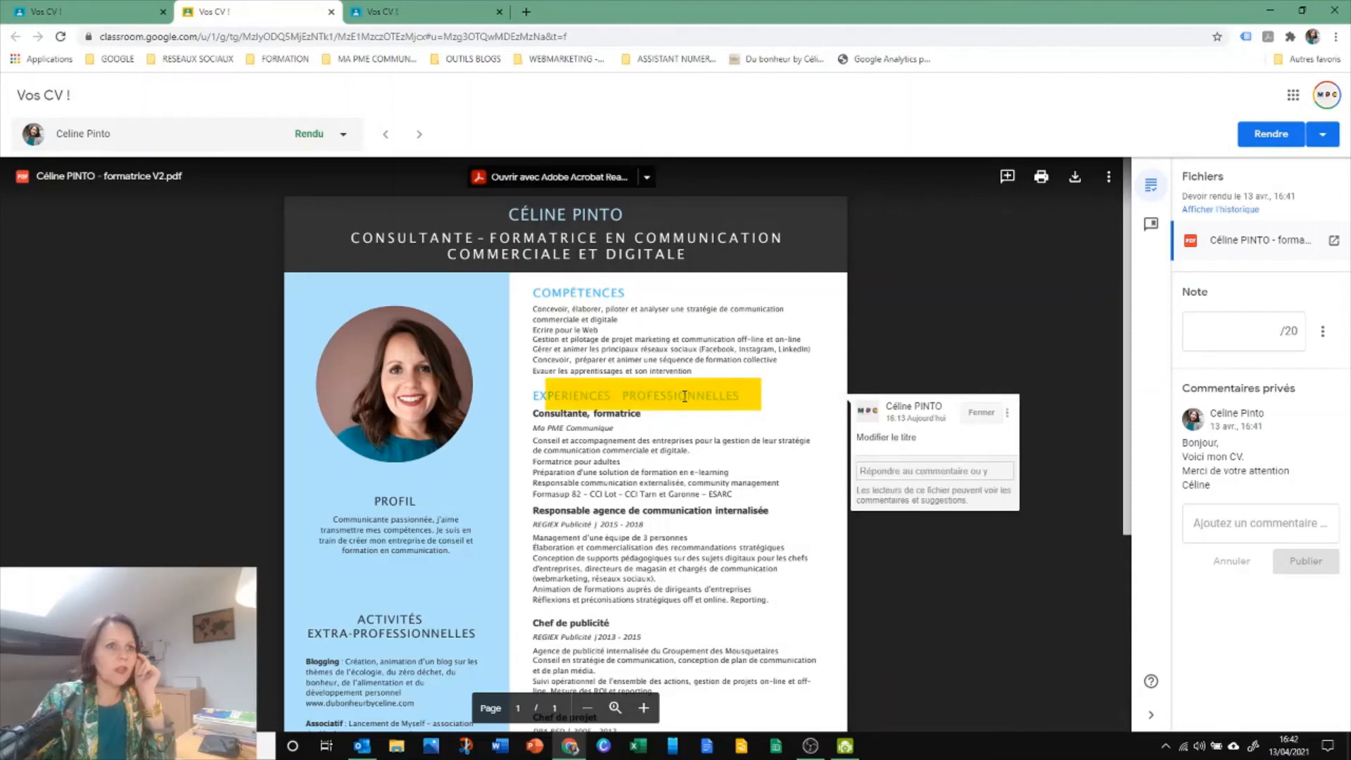
pyautogui.click(999, 414)
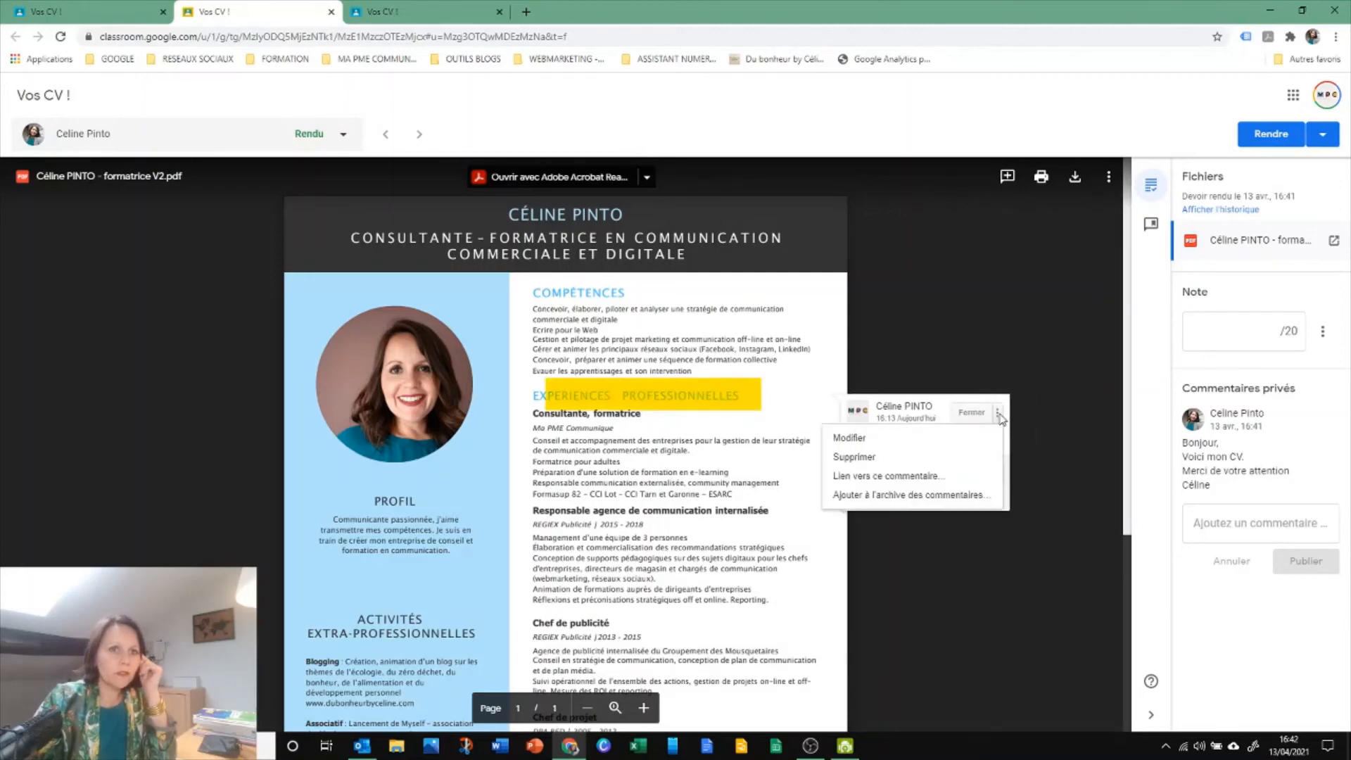
pyautogui.click(846, 457)
pyautogui.click(906, 424)
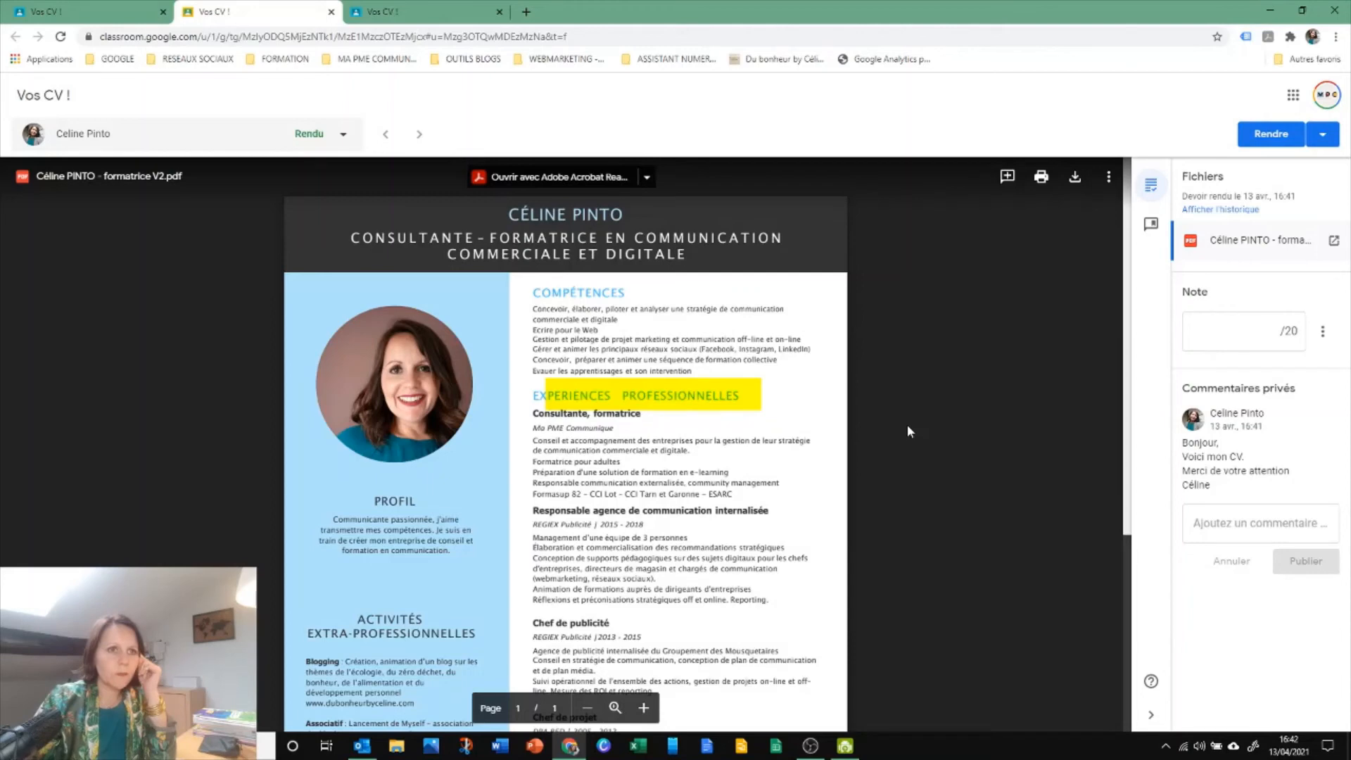
pyautogui.rightClick(719, 398)
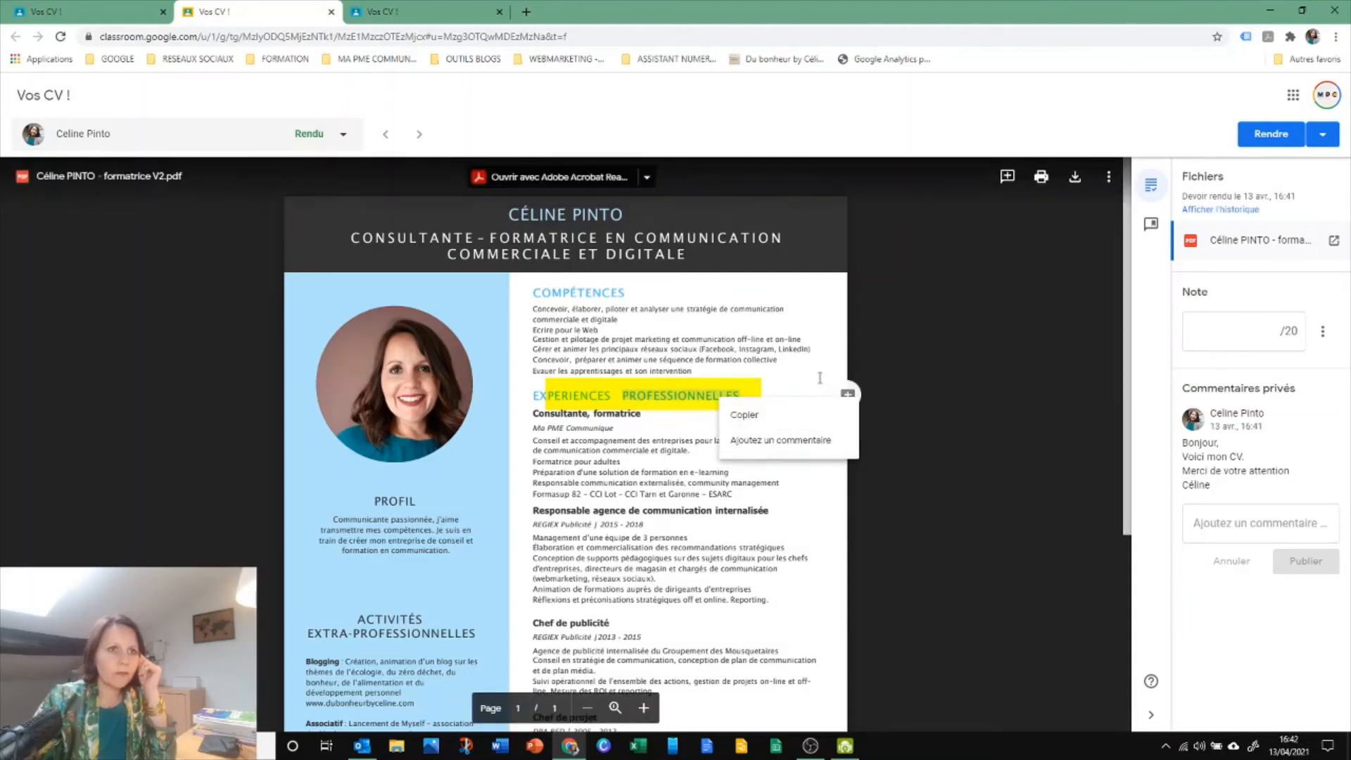
pyautogui.click(755, 393)
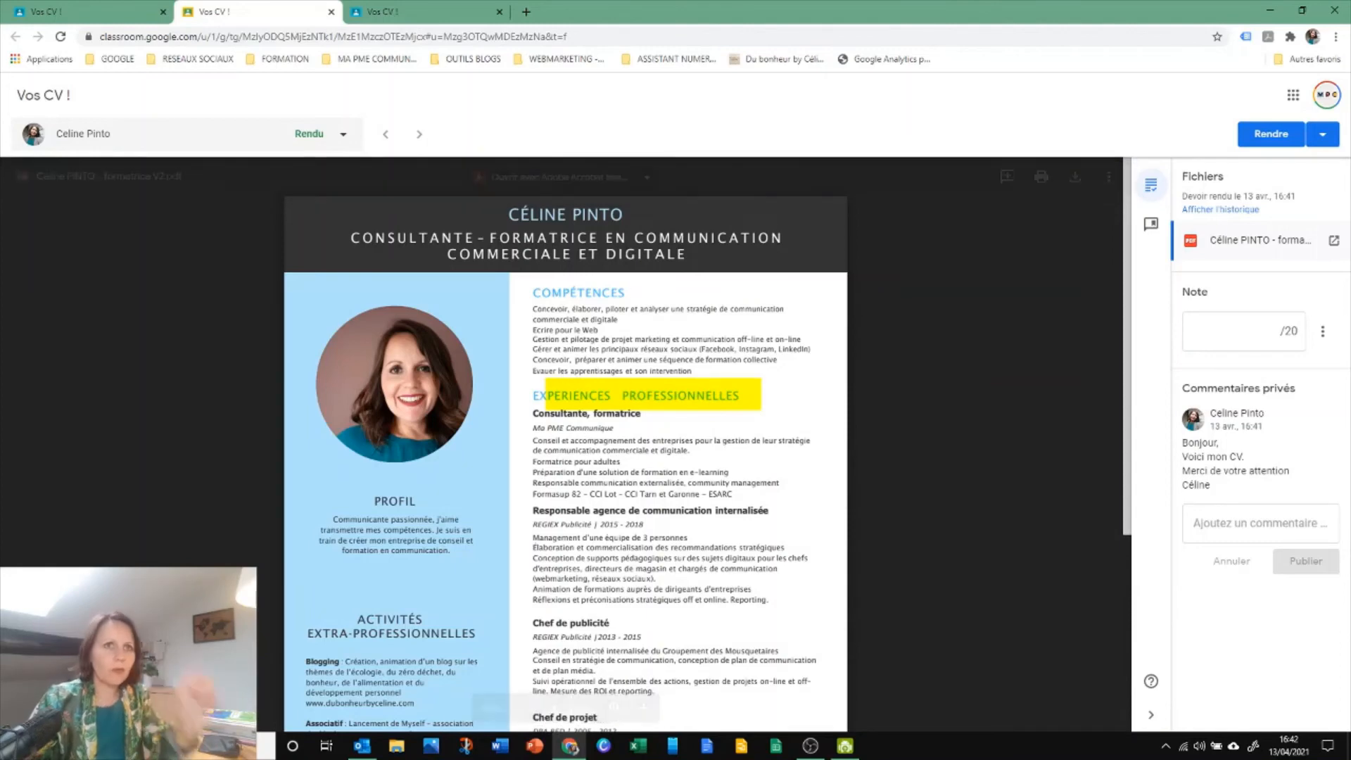
# Add the comment "merci de modifier cette partie" to the area around the "Responsable agence de communication internalisée" entry of the CV
pyautogui.scroll(-2, 564, 372)
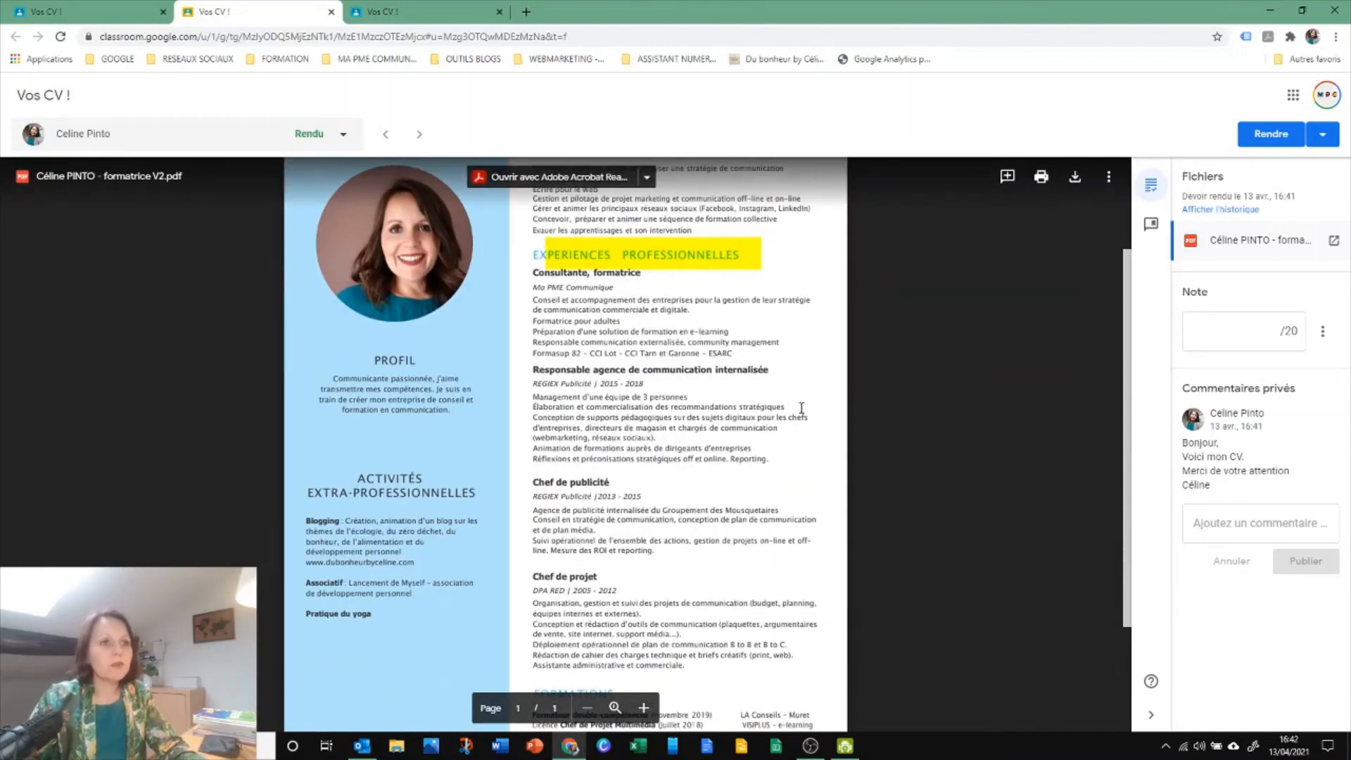
pyautogui.click(1007, 176)
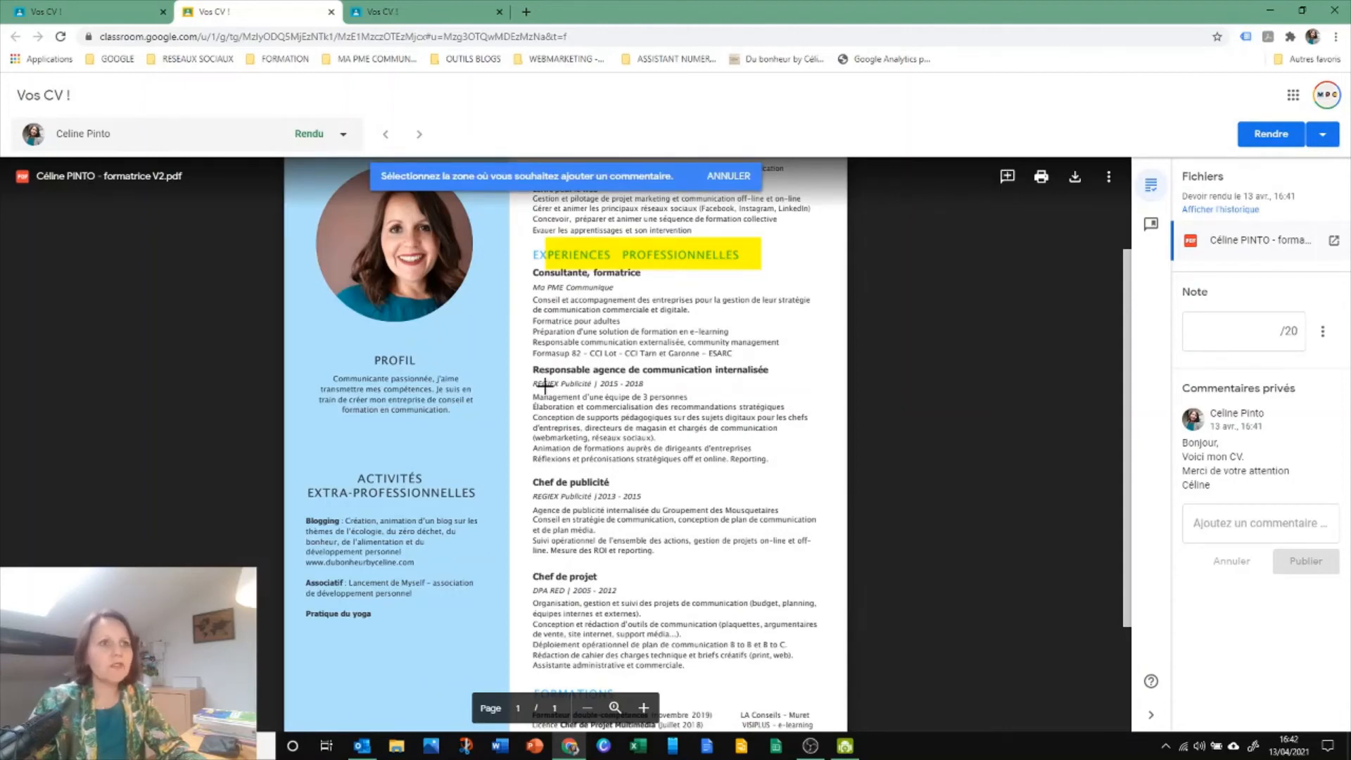
pyautogui.moveTo(530, 363); pyautogui.dragTo(836, 419)
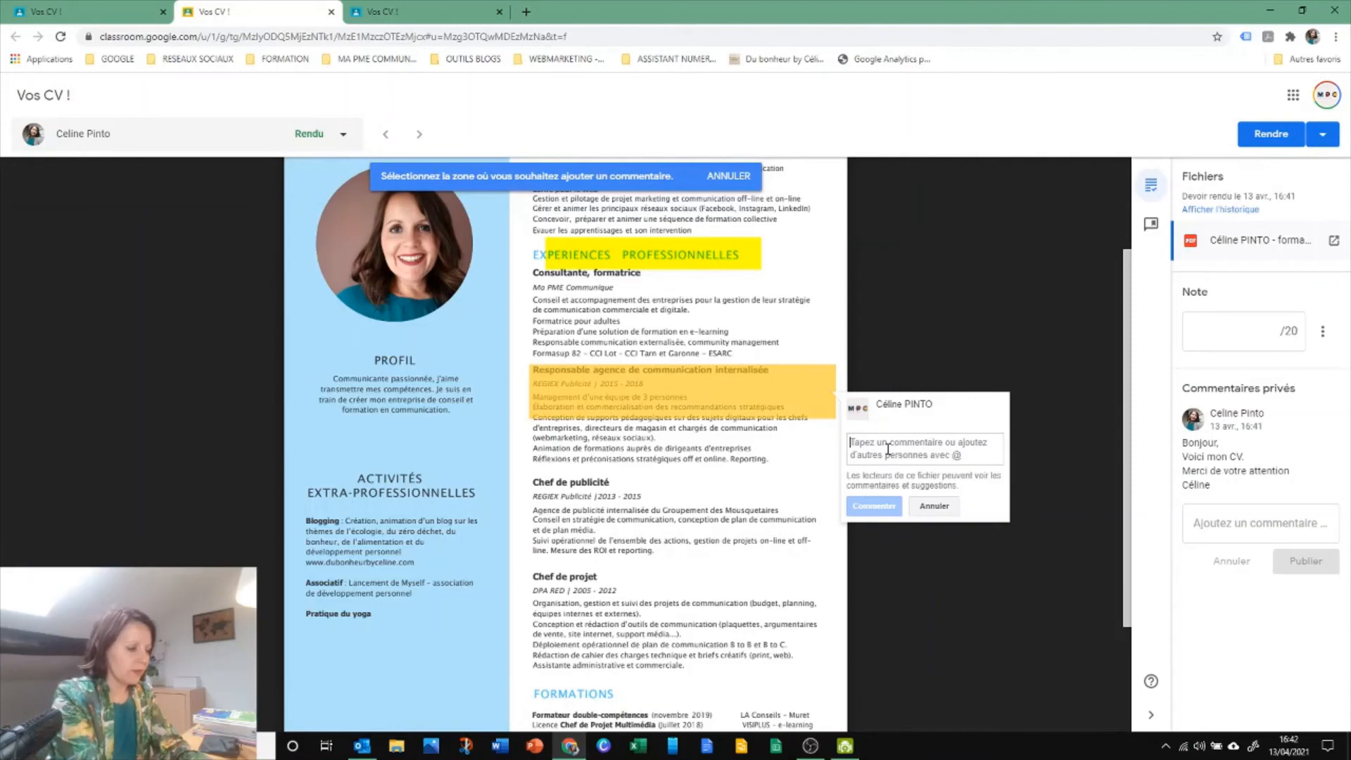
pyautogui.write('merci de modifie')
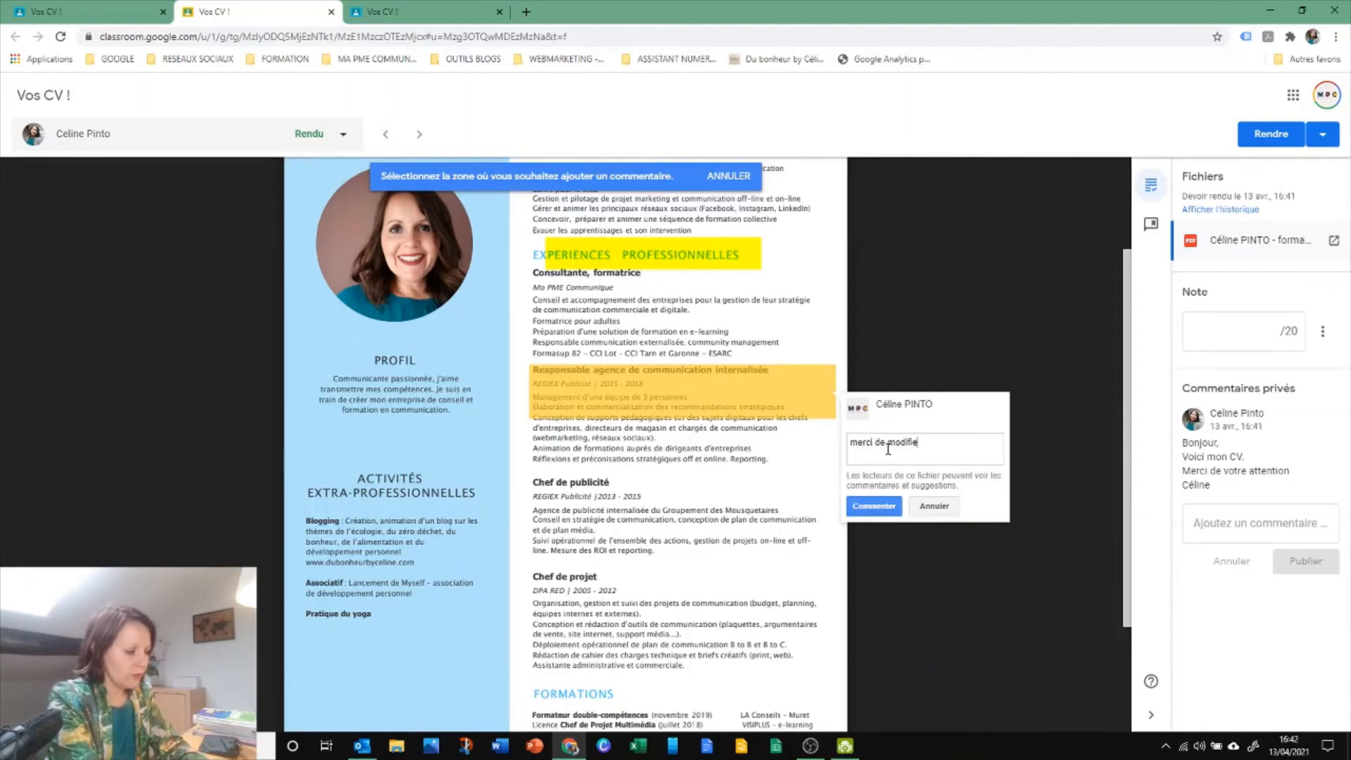
pyautogui.write('r cette partie')
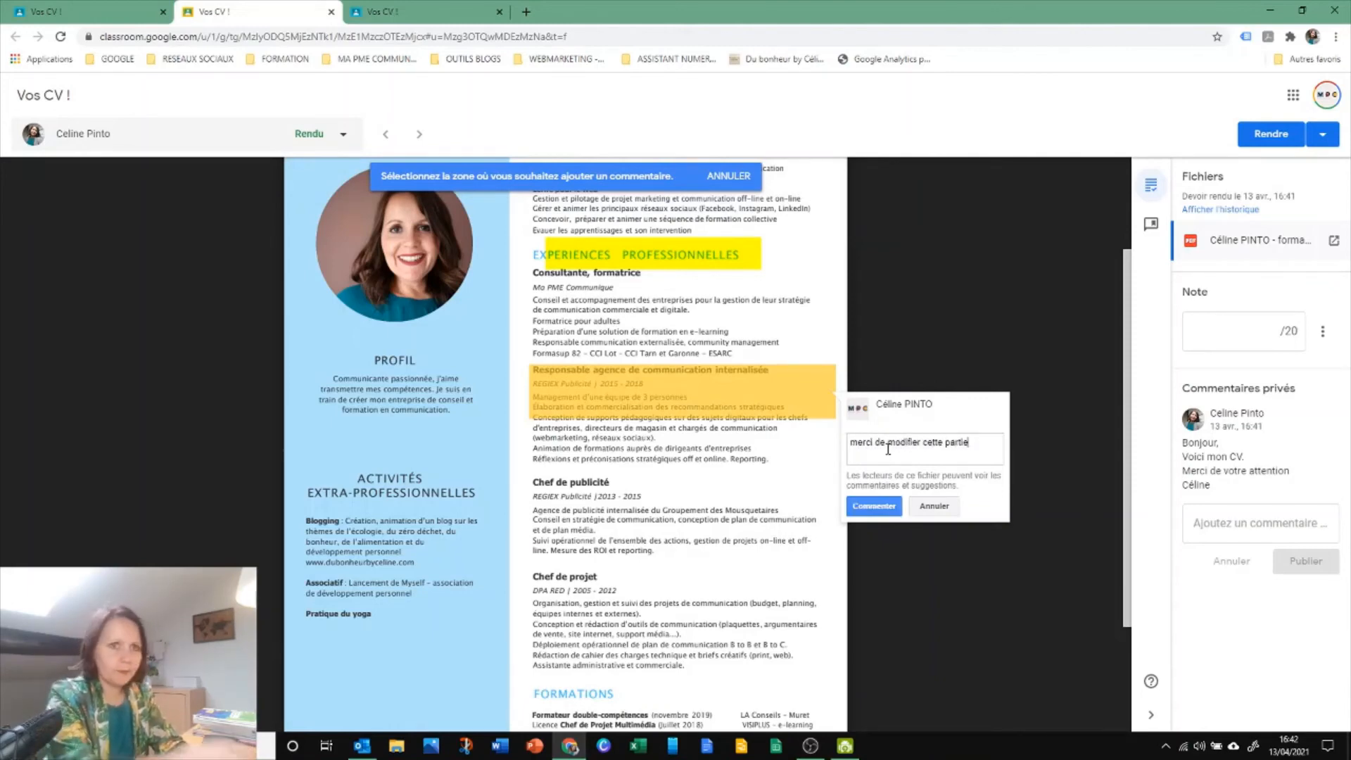
pyautogui.click(874, 506)
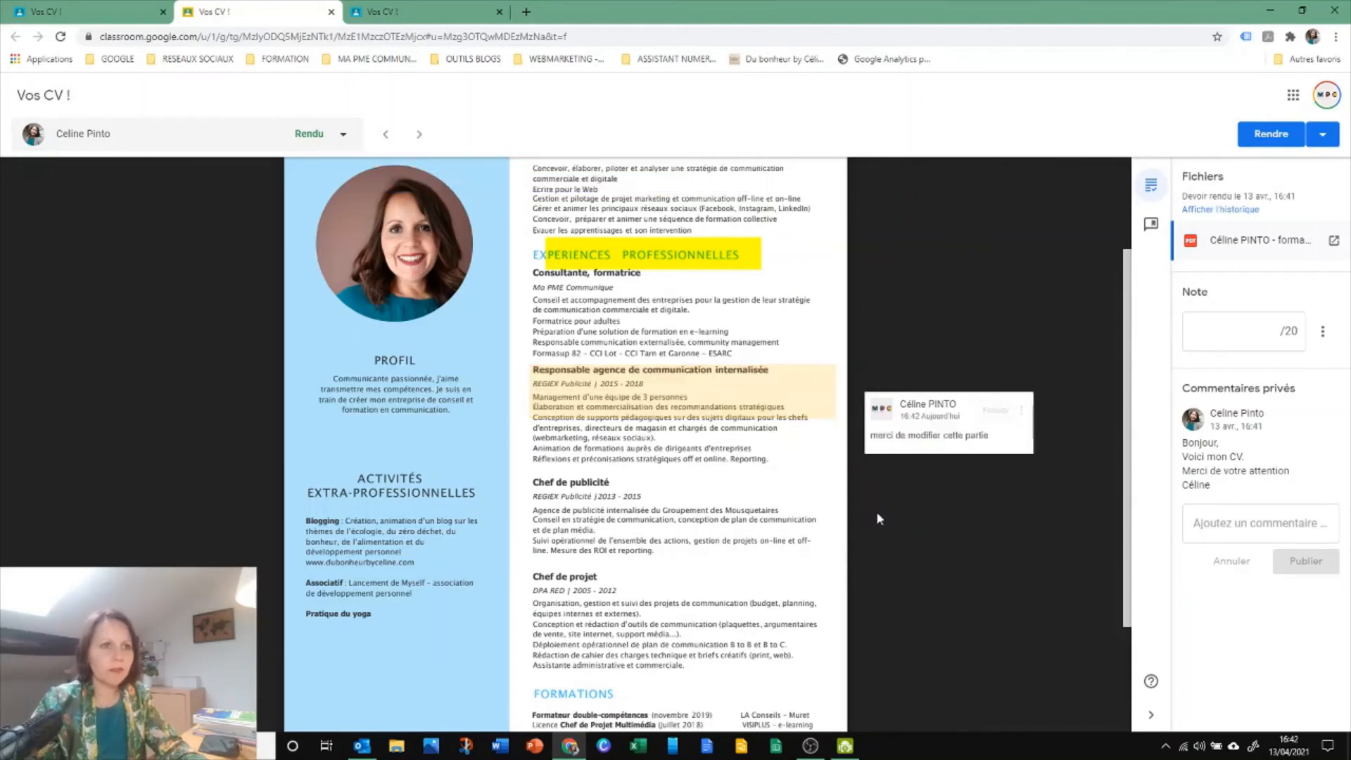
# Comment "Très bien bien !" on the word "Chef" in the "Chef de publicité" heading of the CV
pyautogui.doubleClick(542, 483)
pyautogui.click(851, 484)
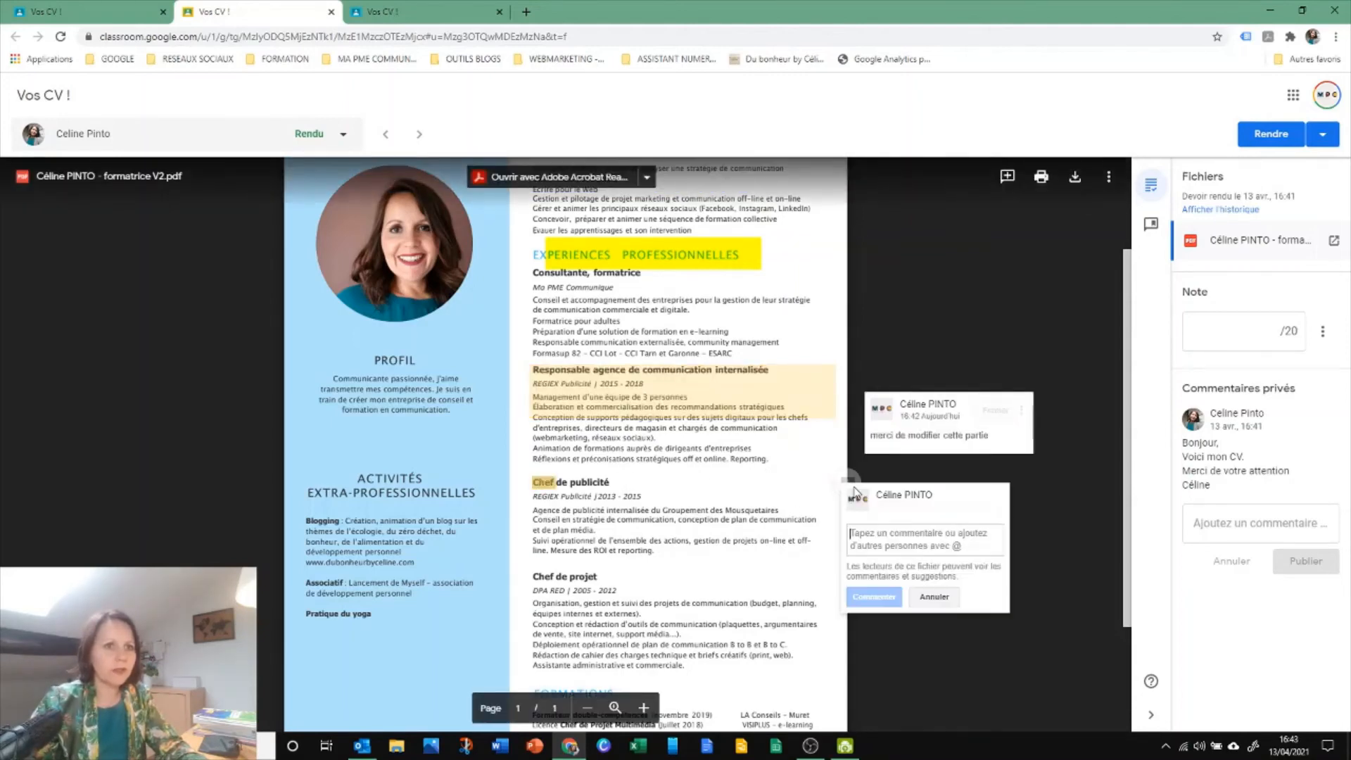
pyautogui.write('Très bien bien !')
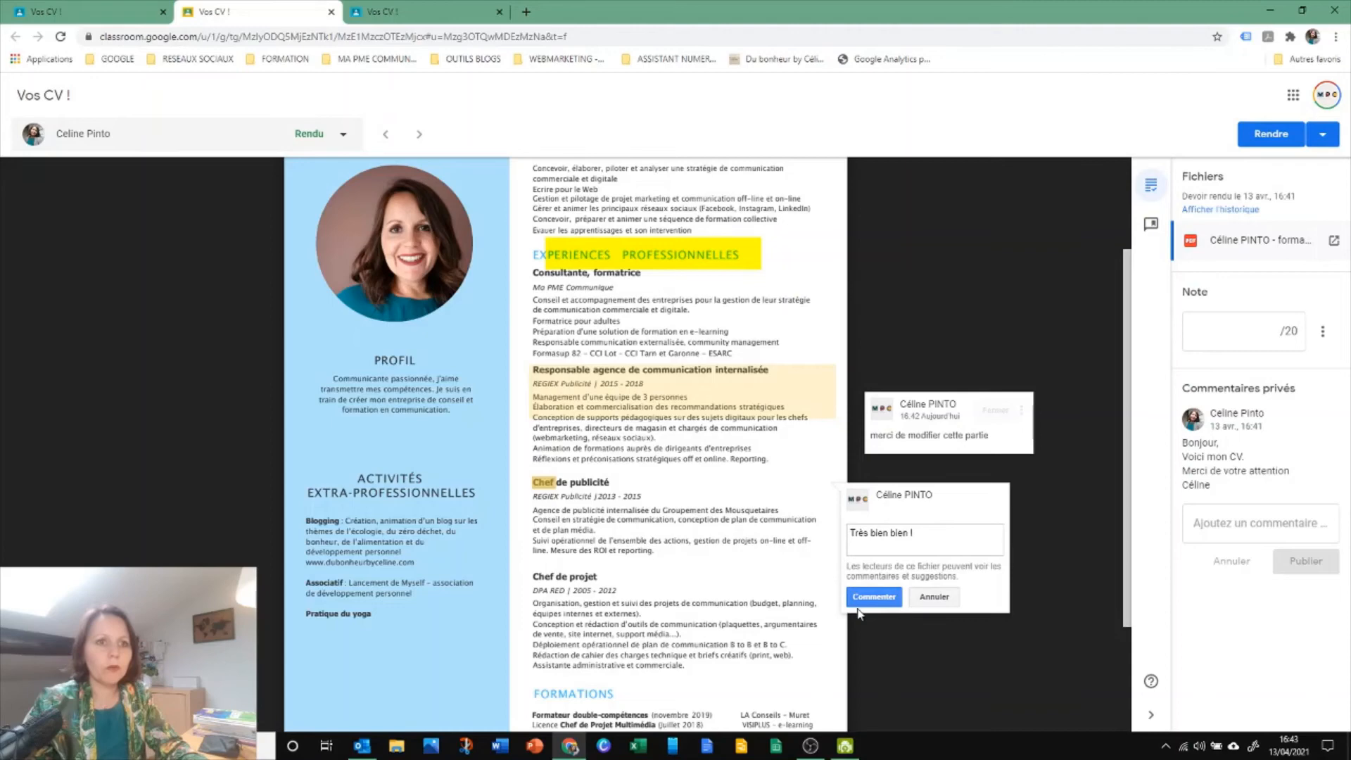
pyautogui.click(863, 595)
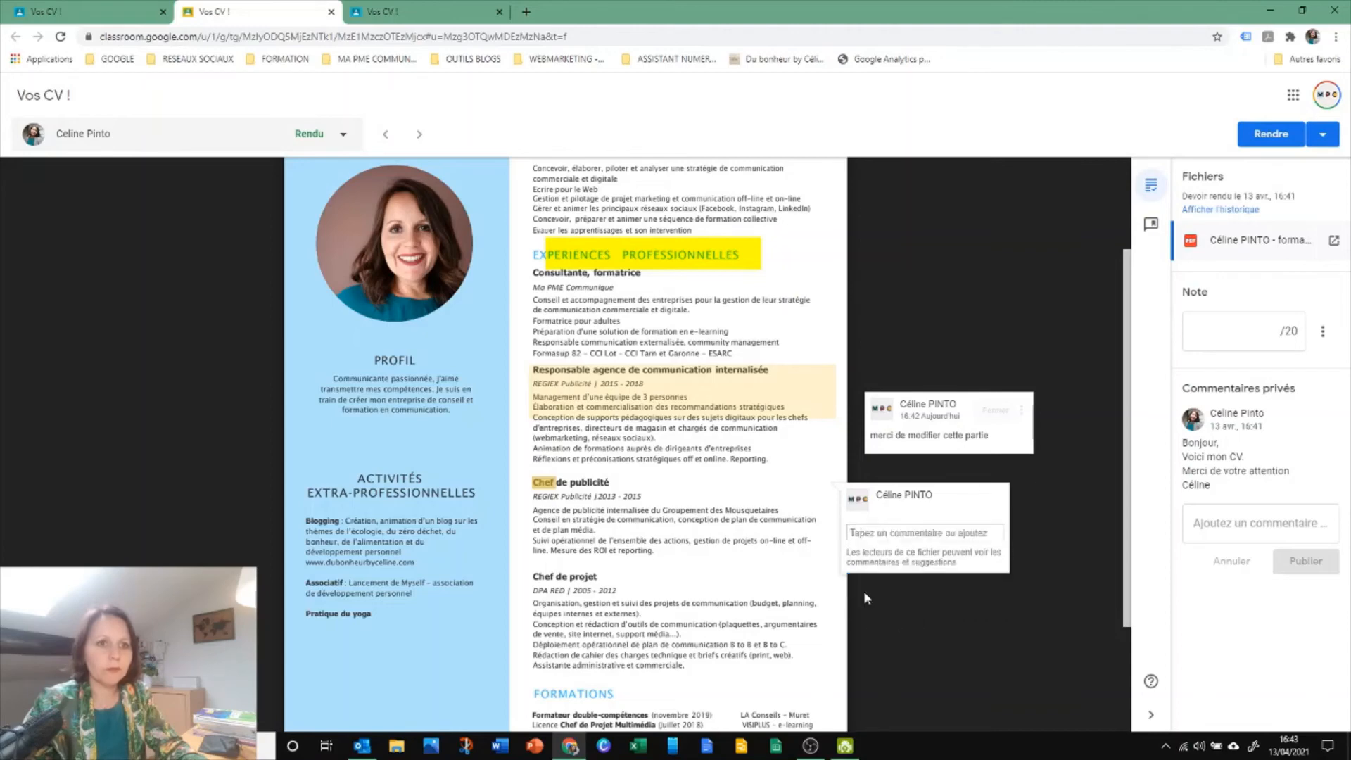
# Look over the annotated CV and give the submission a grade of 15 out of 20
pyautogui.scroll(-3, 636, 567)
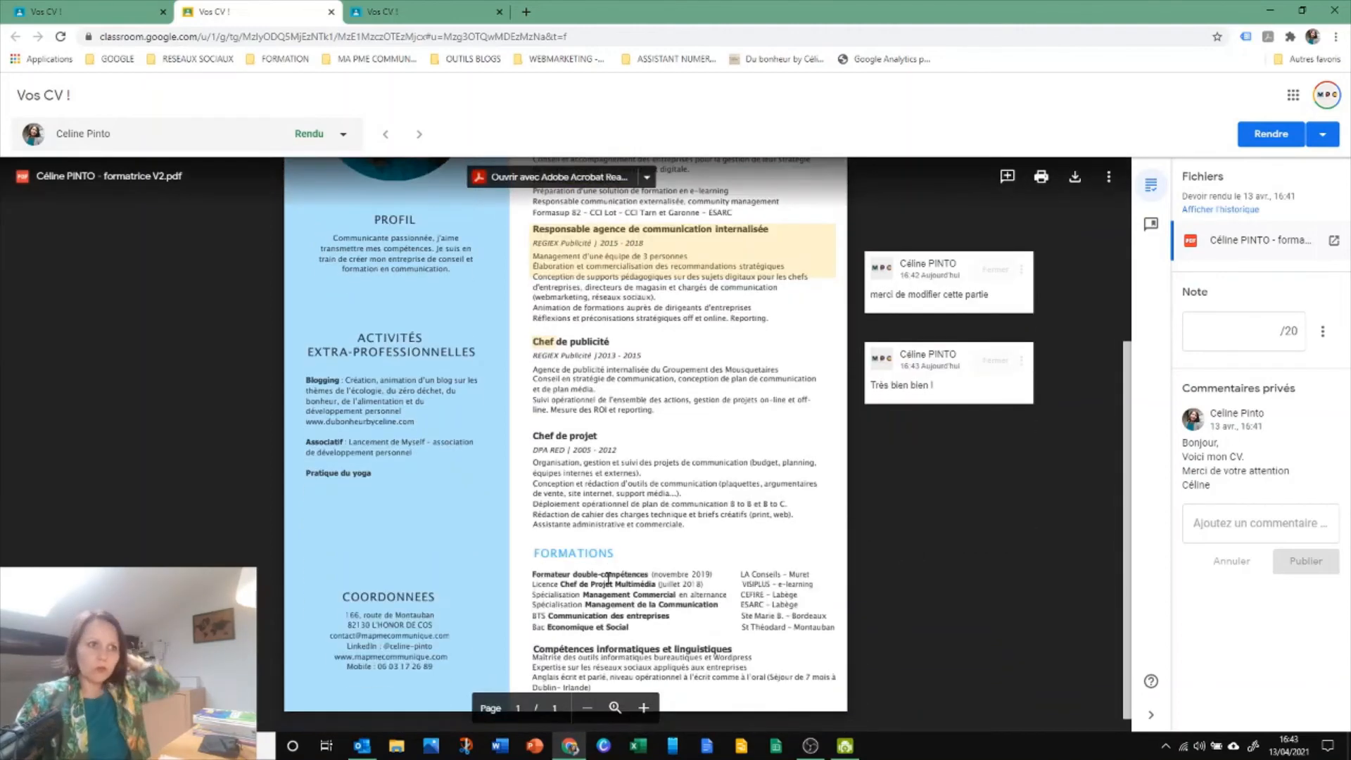
pyautogui.scroll(2, 595, 592)
pyautogui.scroll(2, 593, 591)
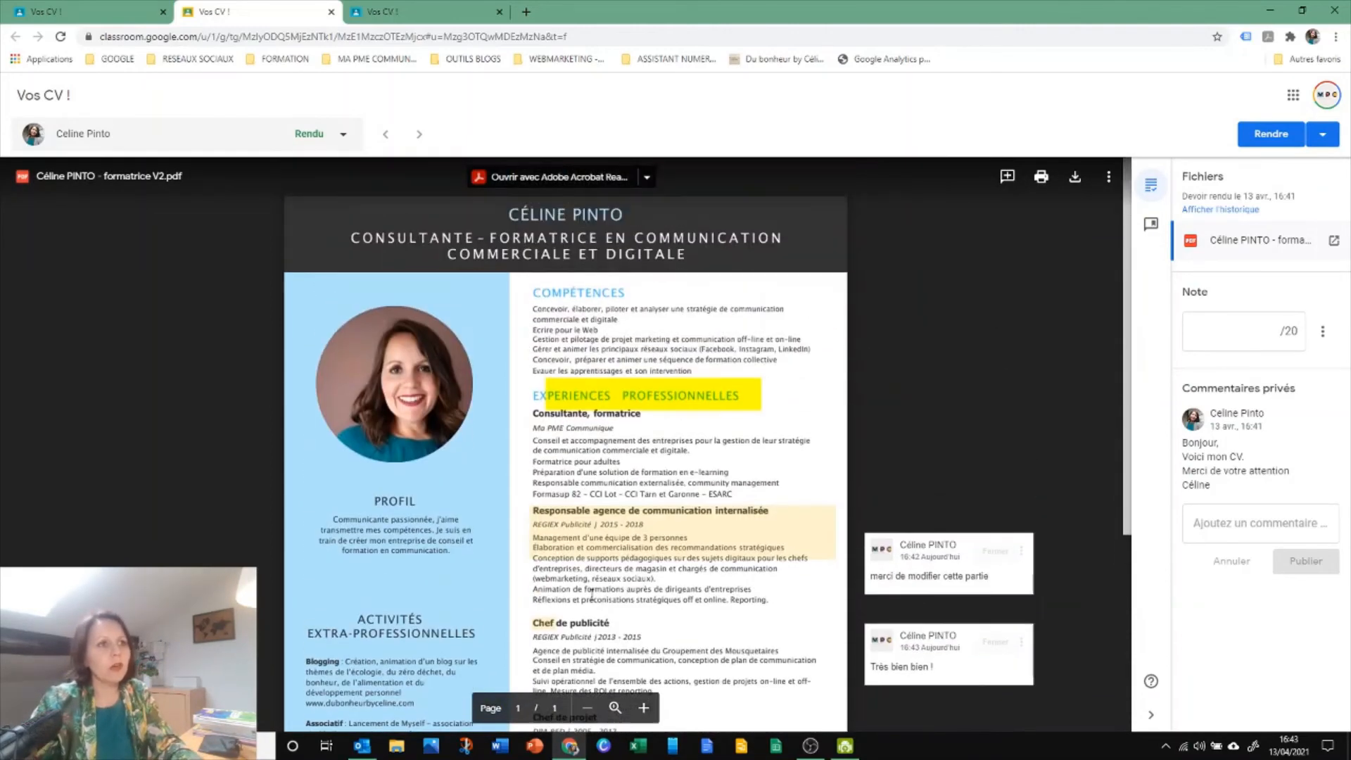
pyautogui.scroll(-2, 568, 389)
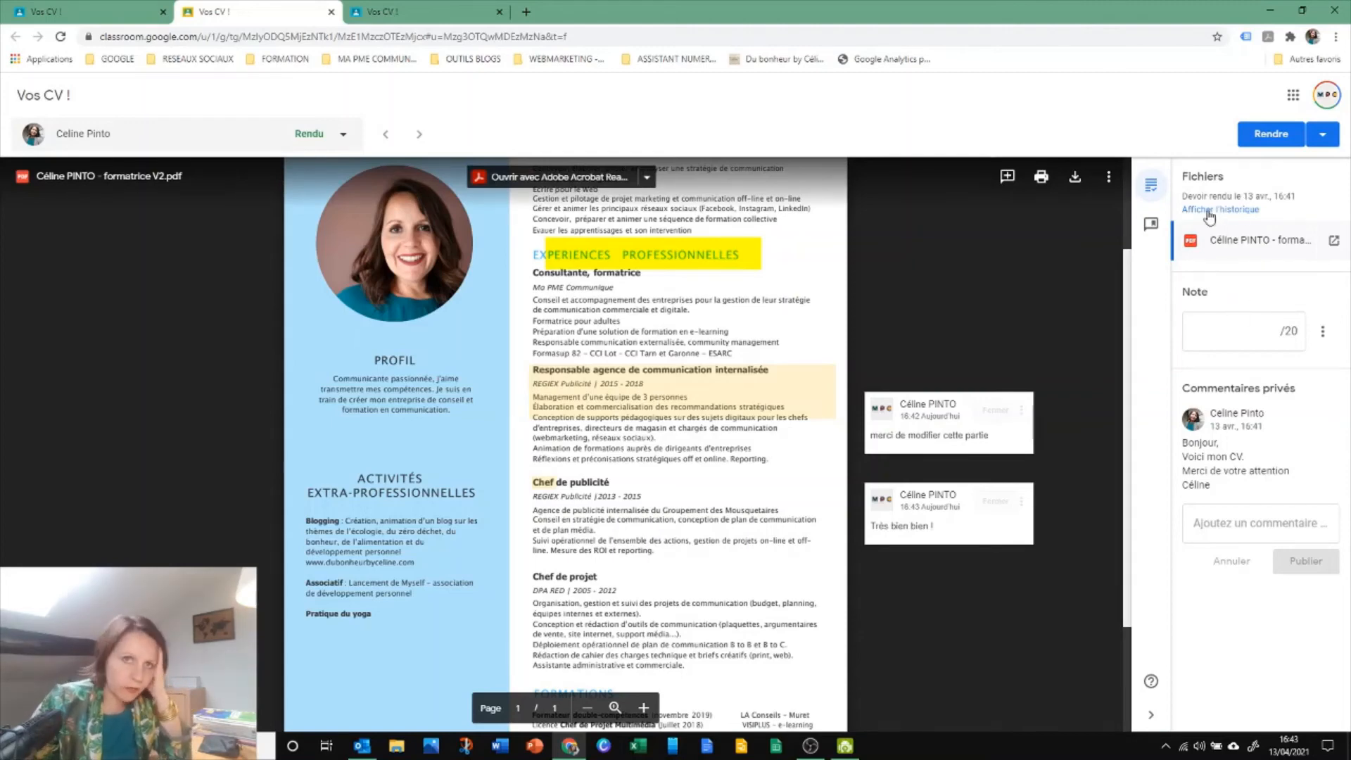
pyautogui.click(1234, 326)
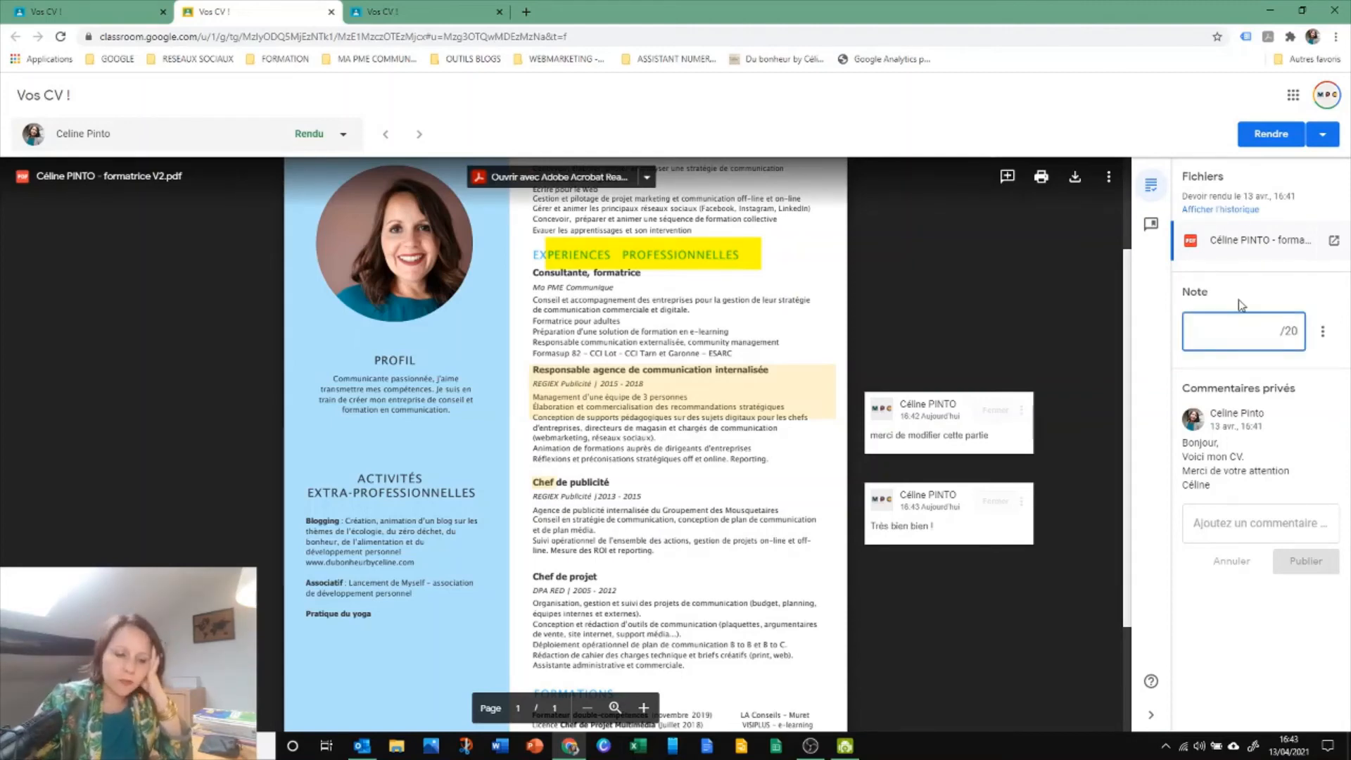
pyautogui.write('15')
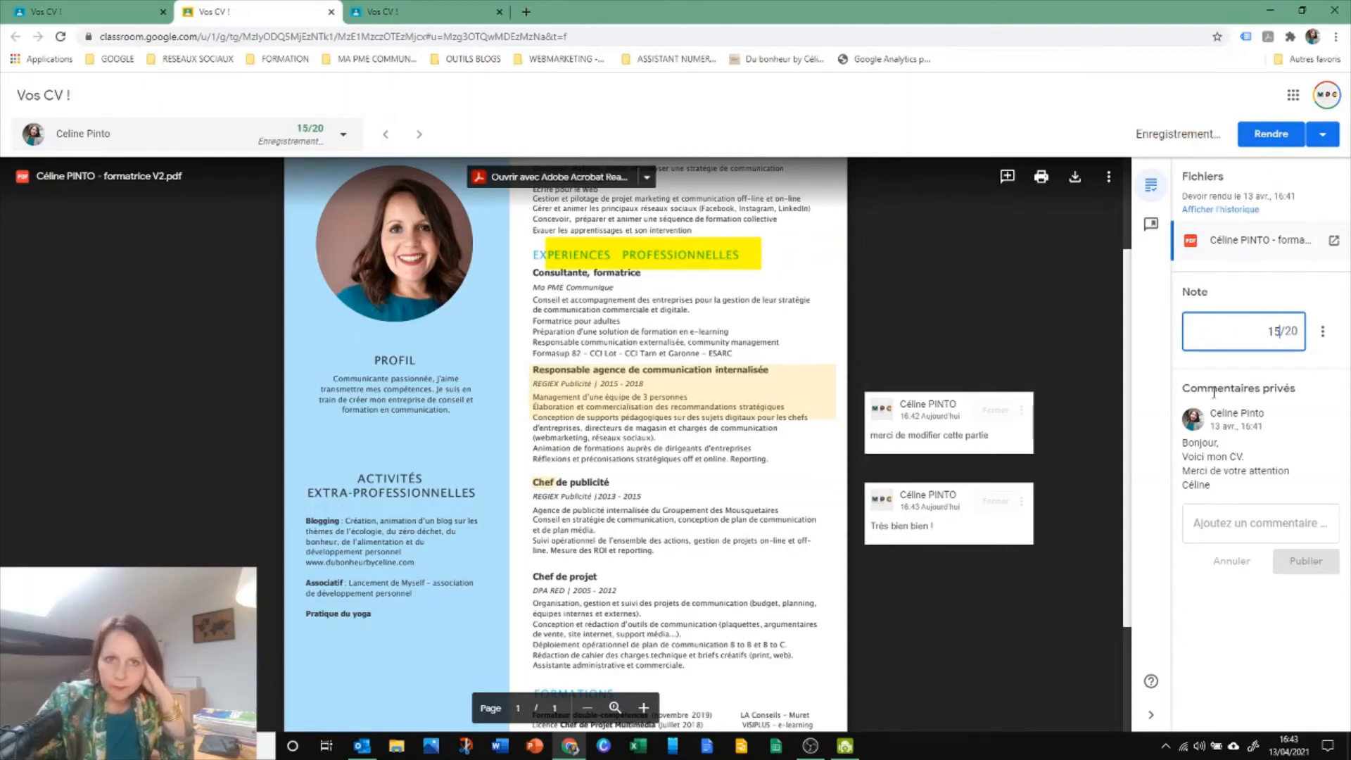
# Publish the private comment "Très bon travail !" and "Merci" on separate lines, correcting the misspelled word "travail" with the spelling suggestion
pyautogui.click(1211, 523)
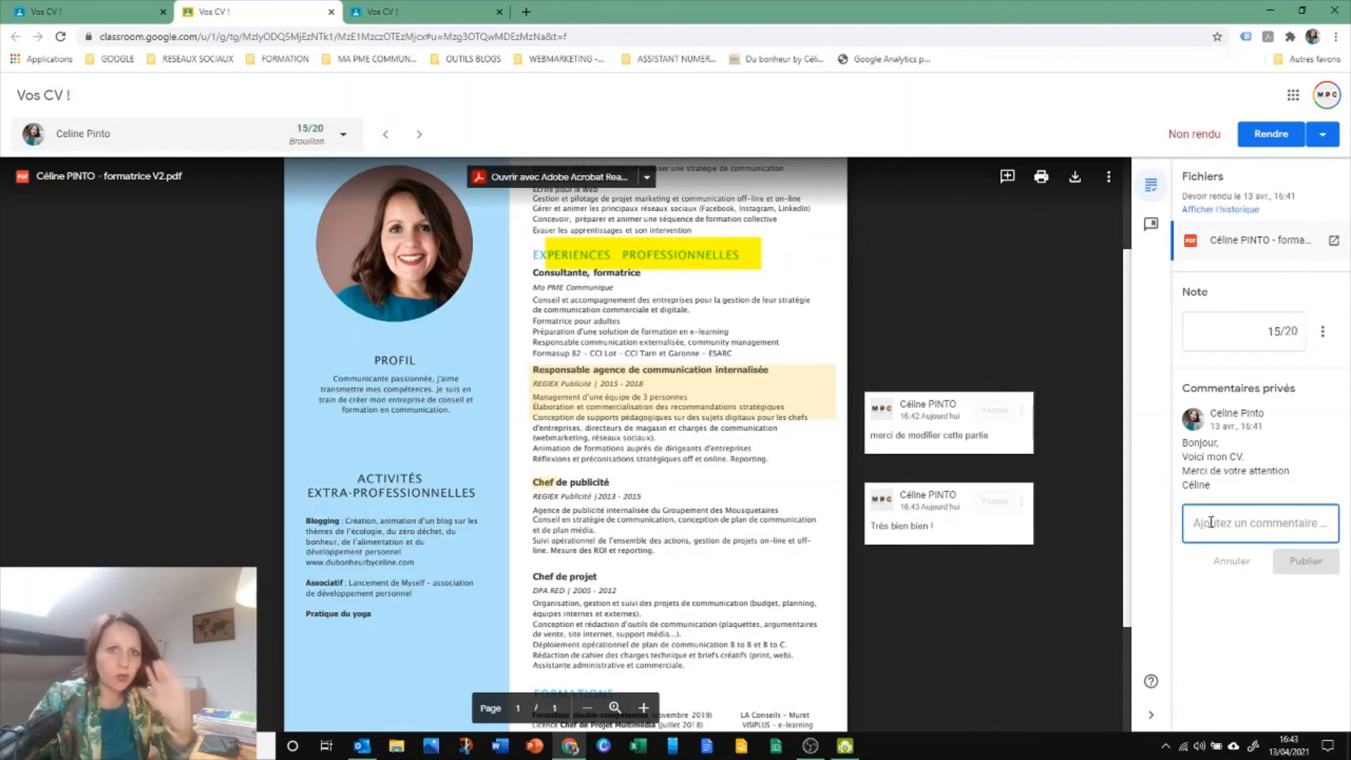
pyautogui.write('Très bon travi')
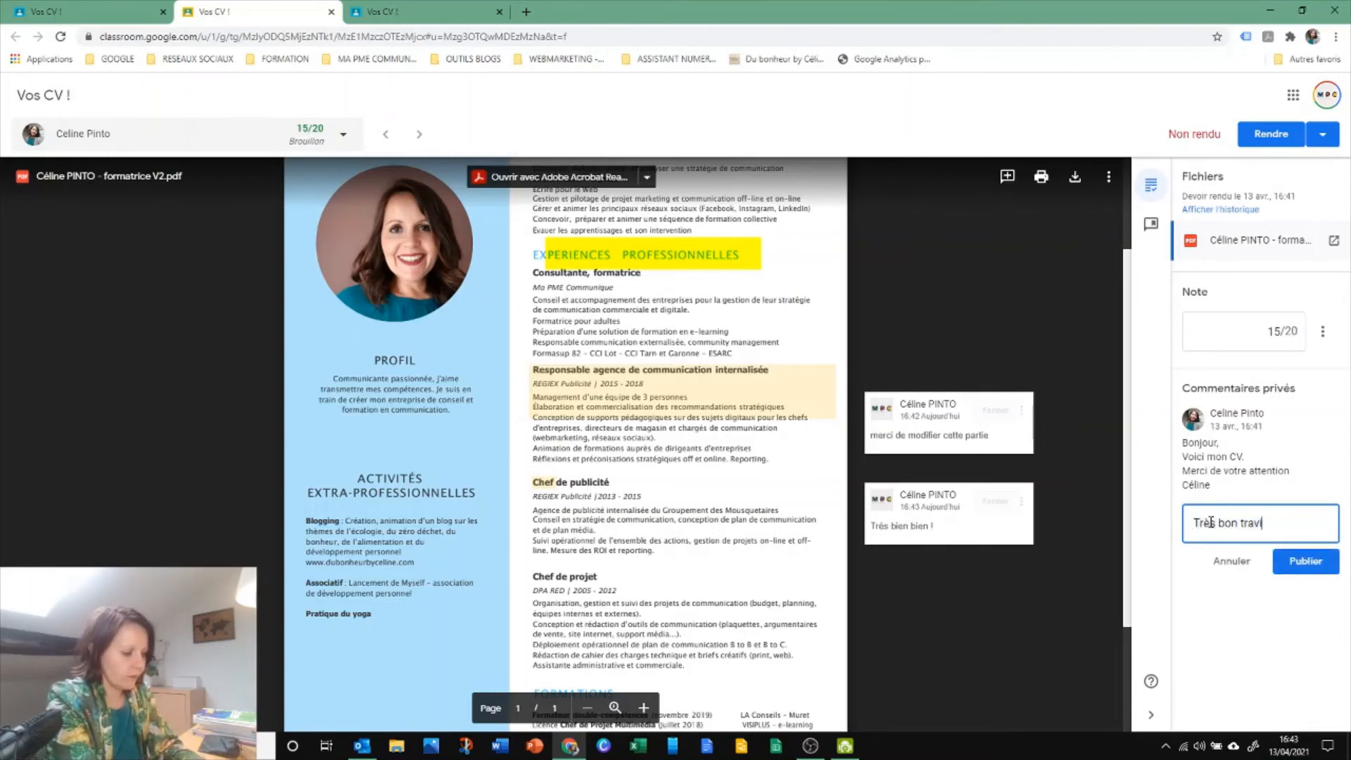
pyautogui.write('al !')
pyautogui.press('Return')
pyautogui.write('Merc')
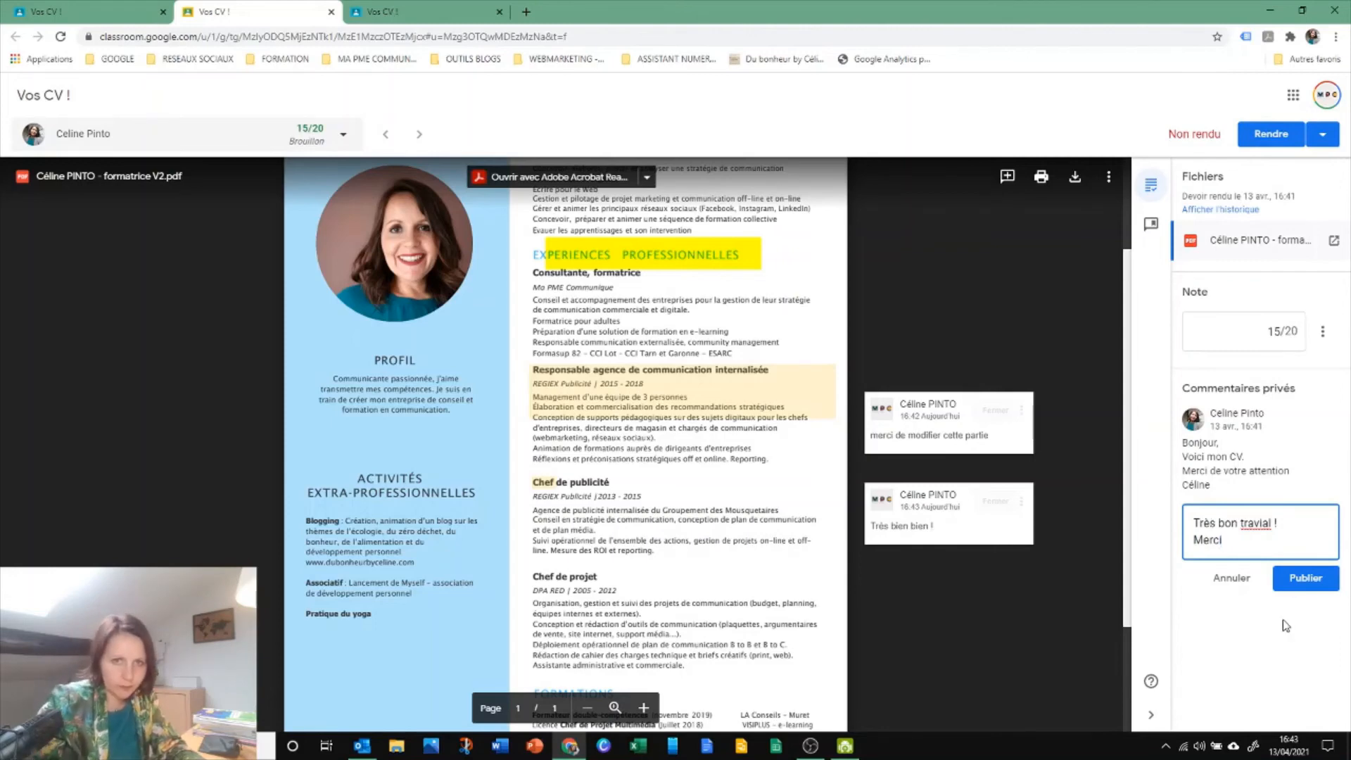
pyautogui.write('i')
pyautogui.rightClick(1259, 526)
pyautogui.click(1149, 546)
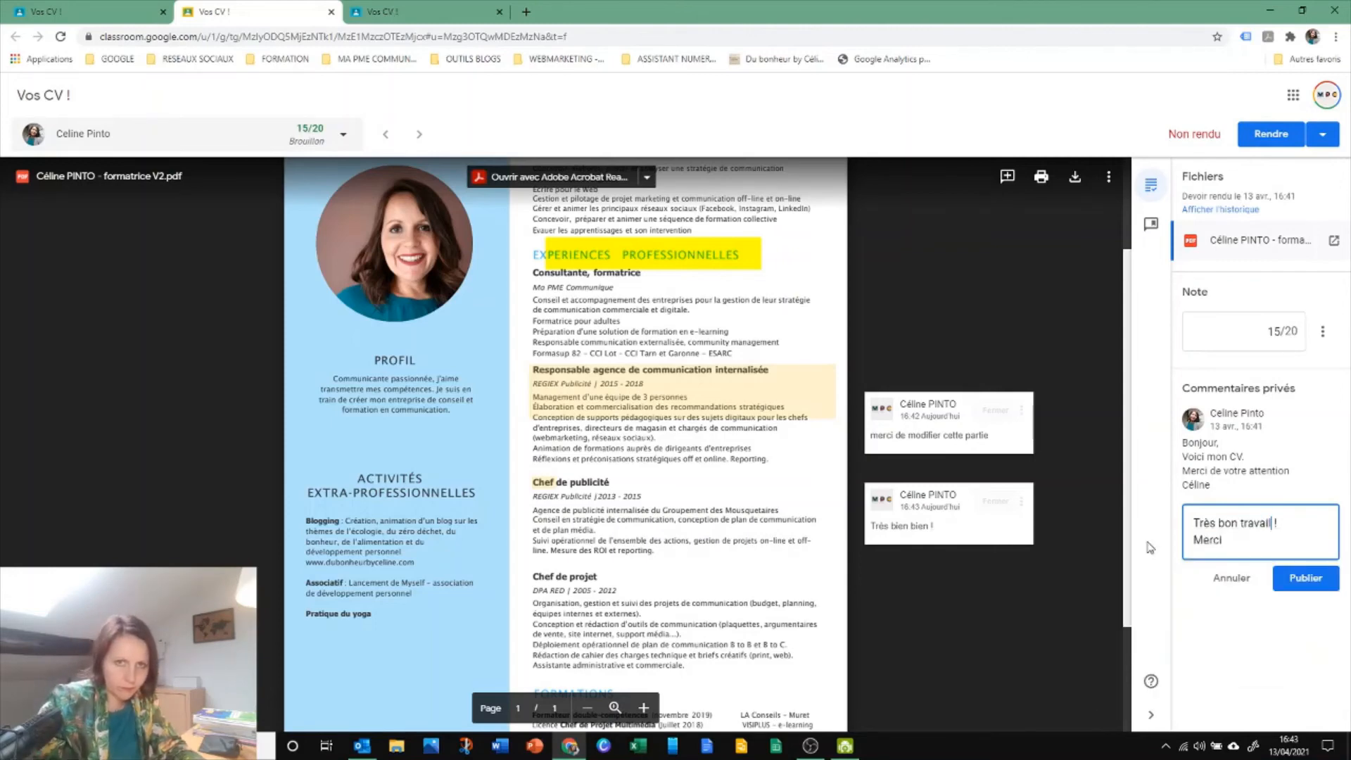
pyautogui.click(1305, 577)
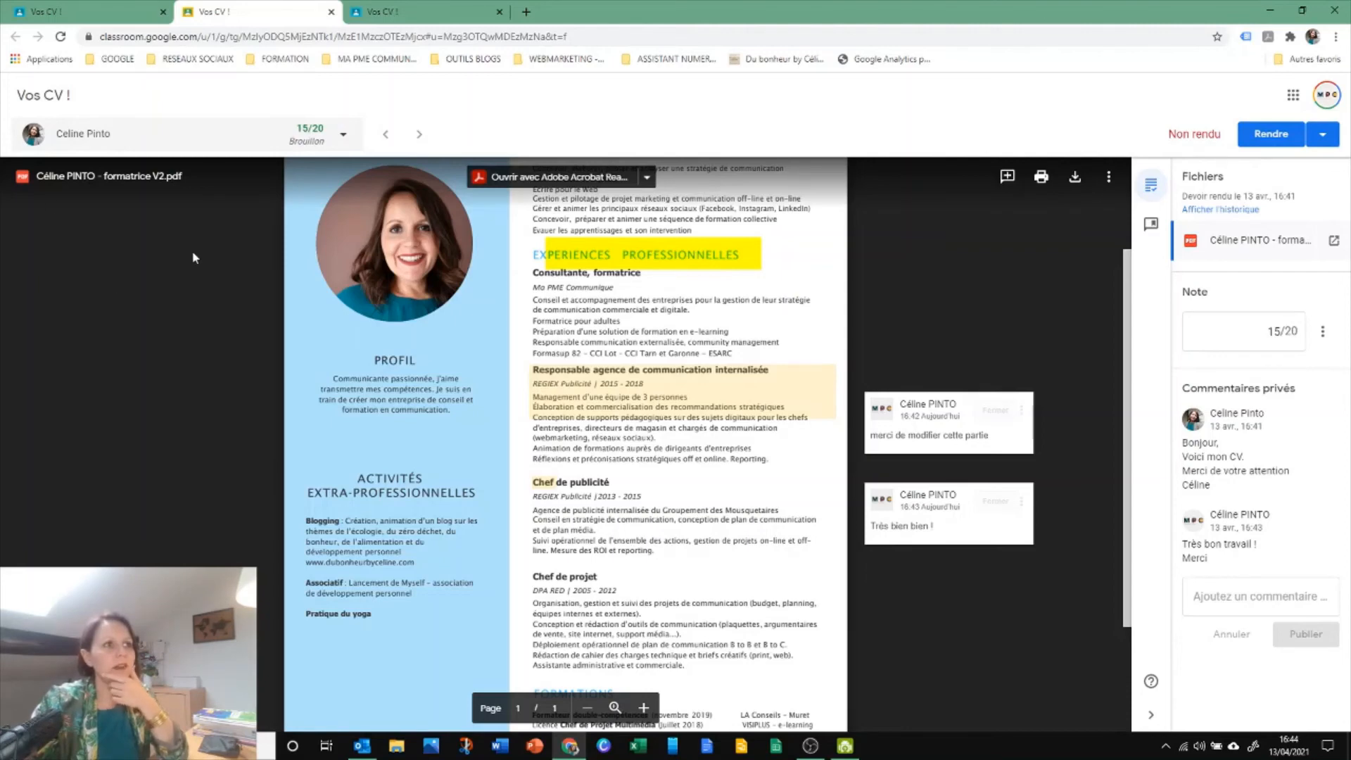
# Sort the list of students by first name and finally by status, and close the list
pyautogui.click(78, 137)
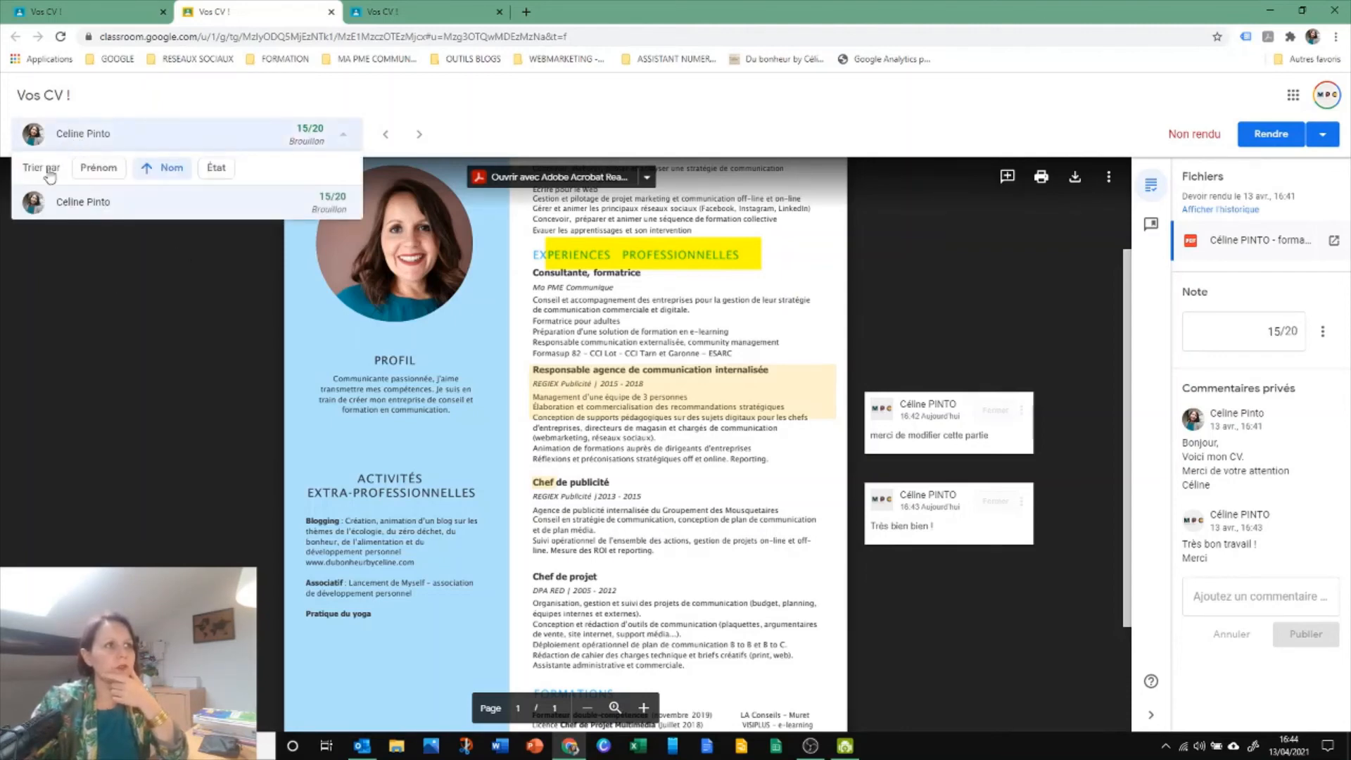
pyautogui.click(99, 172)
pyautogui.click(200, 175)
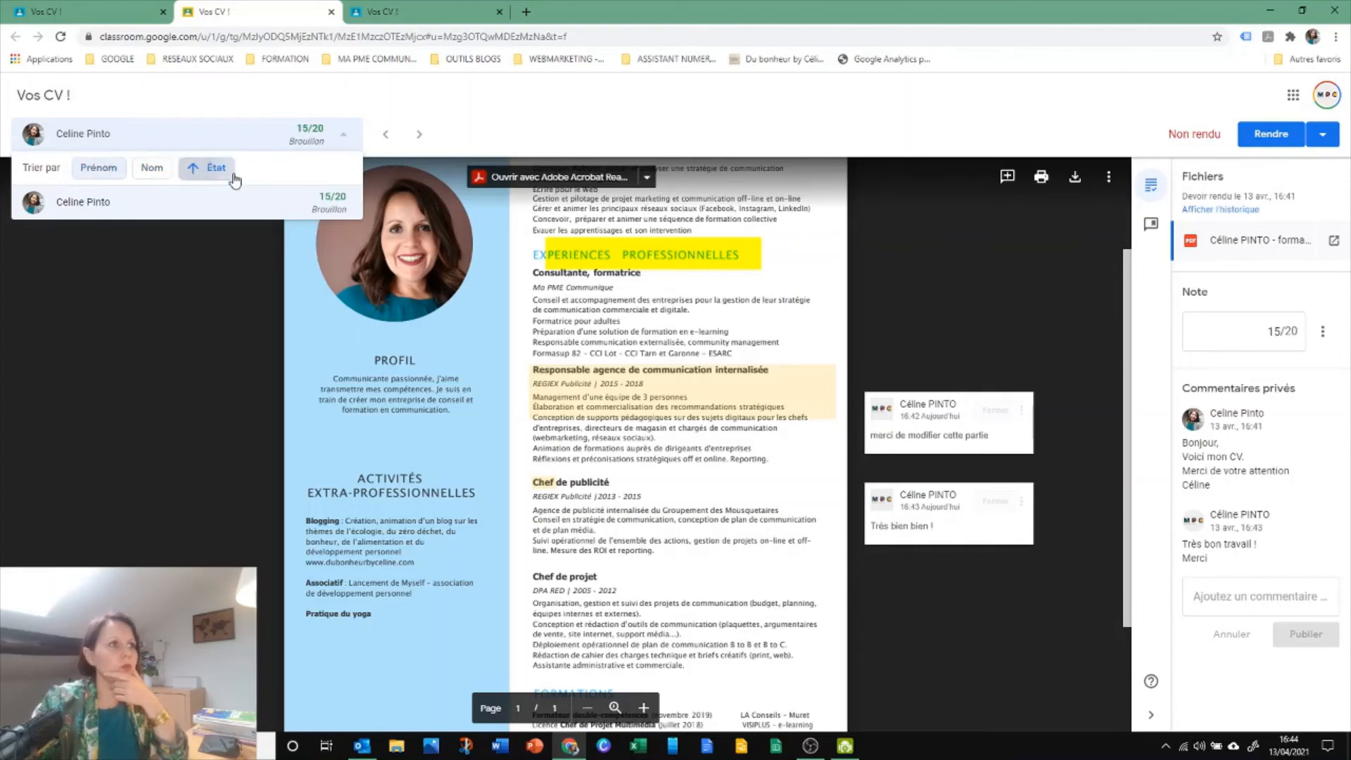
pyautogui.click(62, 136)
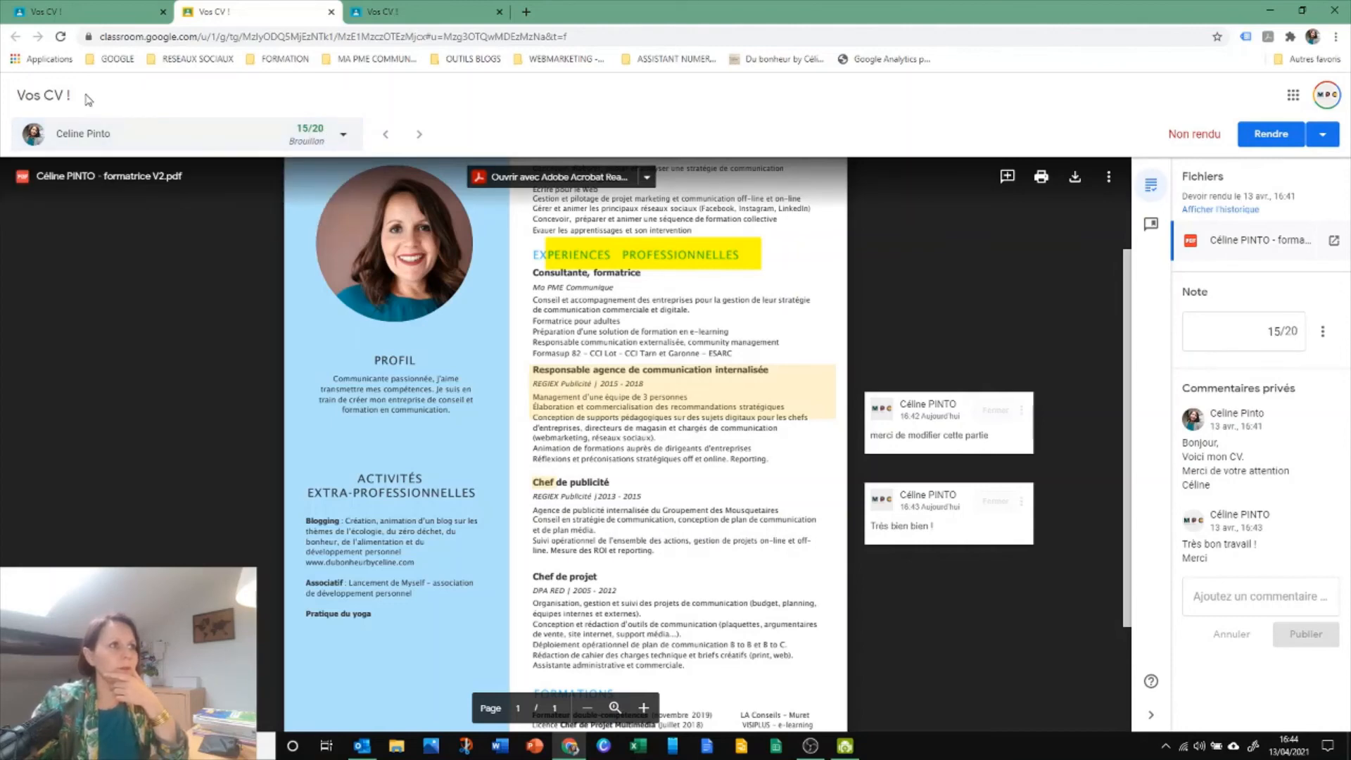
# Switch to the assignment's student work overview in the teacher's view and select all students
pyautogui.click(51, 10)
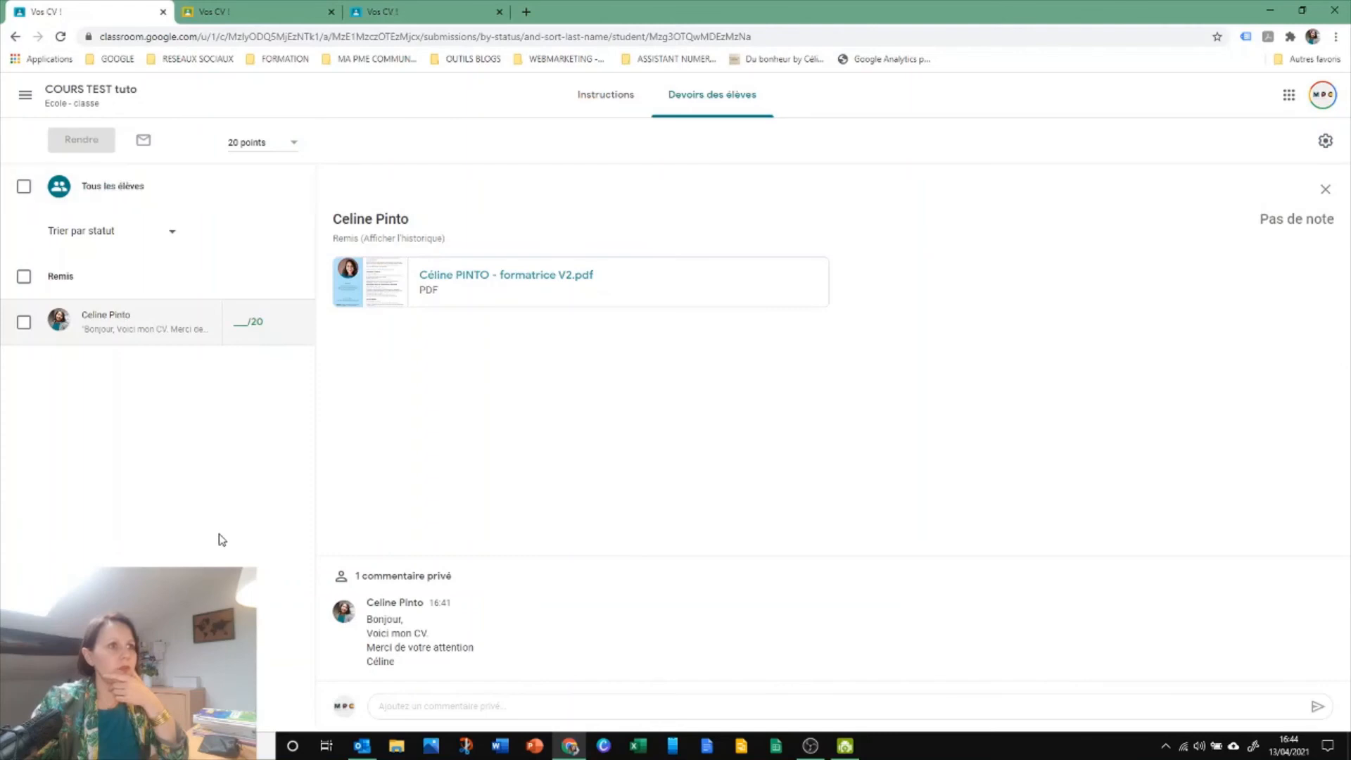
pyautogui.click(241, 36)
pyautogui.click(504, 406)
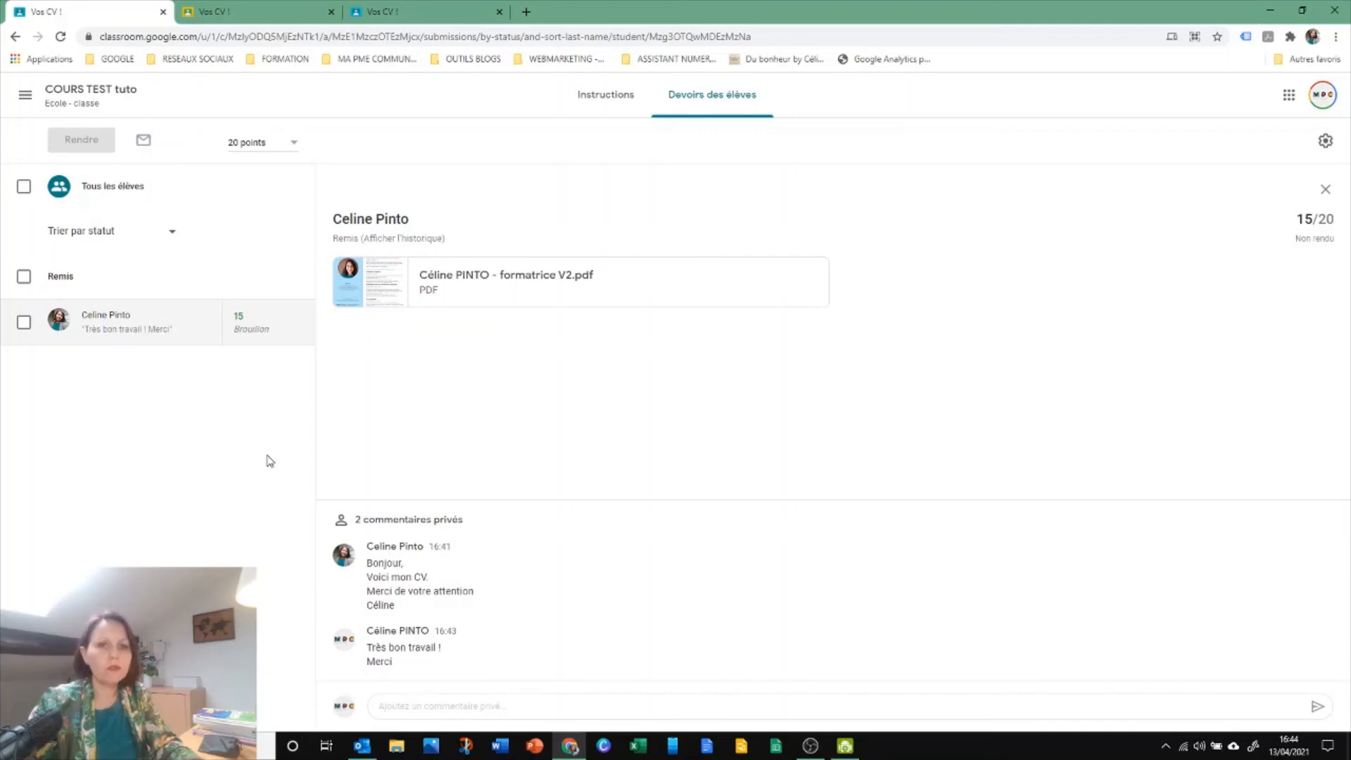
pyautogui.click(23, 189)
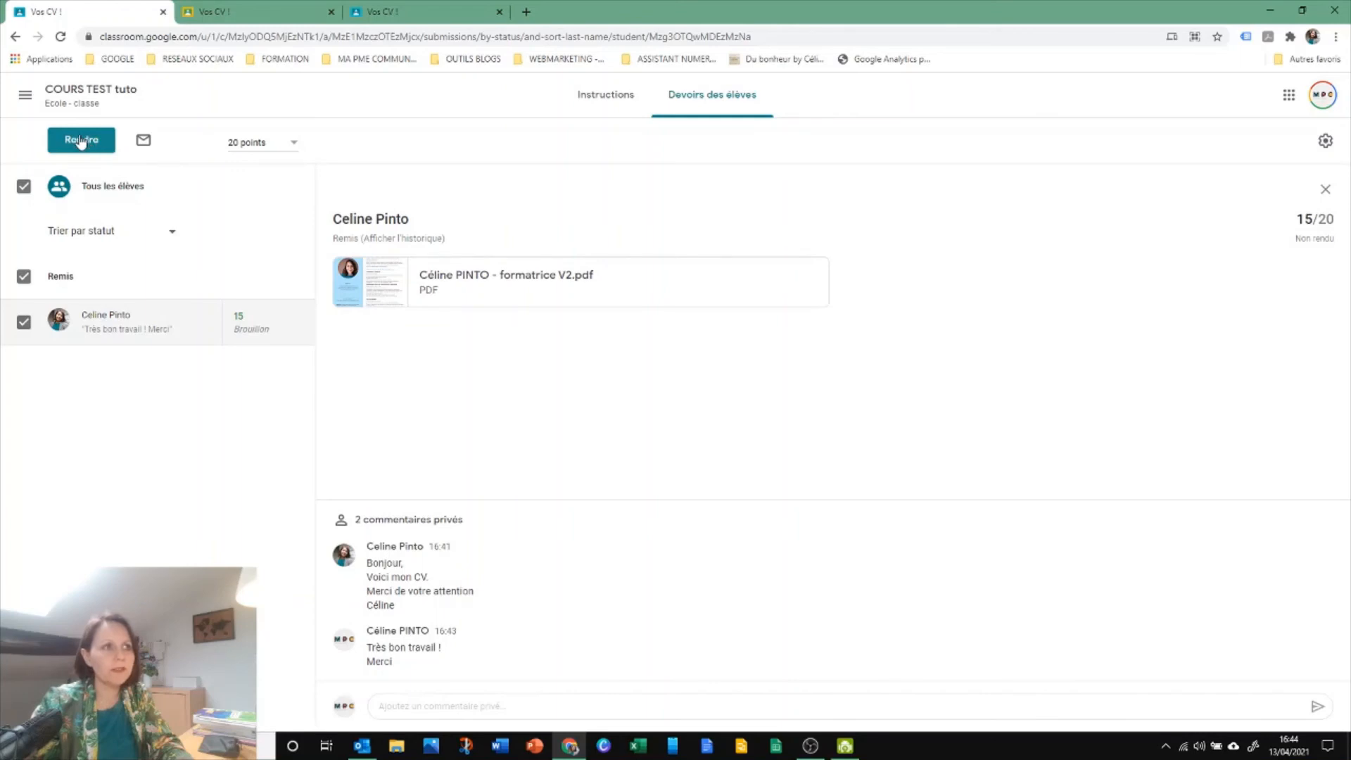
# Open the confirmation for returning the graded work and cancel it, and open an e-mail draft to the selected student
pyautogui.click(81, 140)
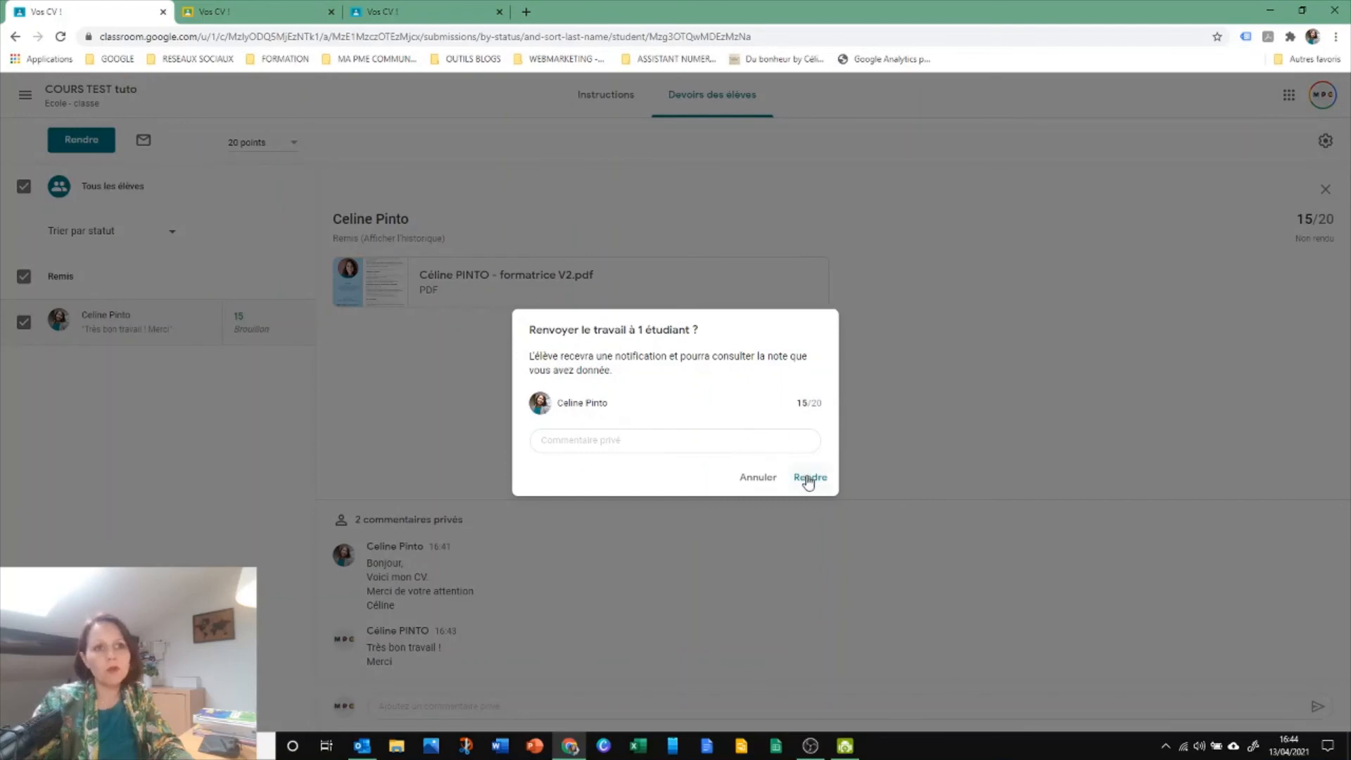
pyautogui.click(756, 478)
pyautogui.click(151, 149)
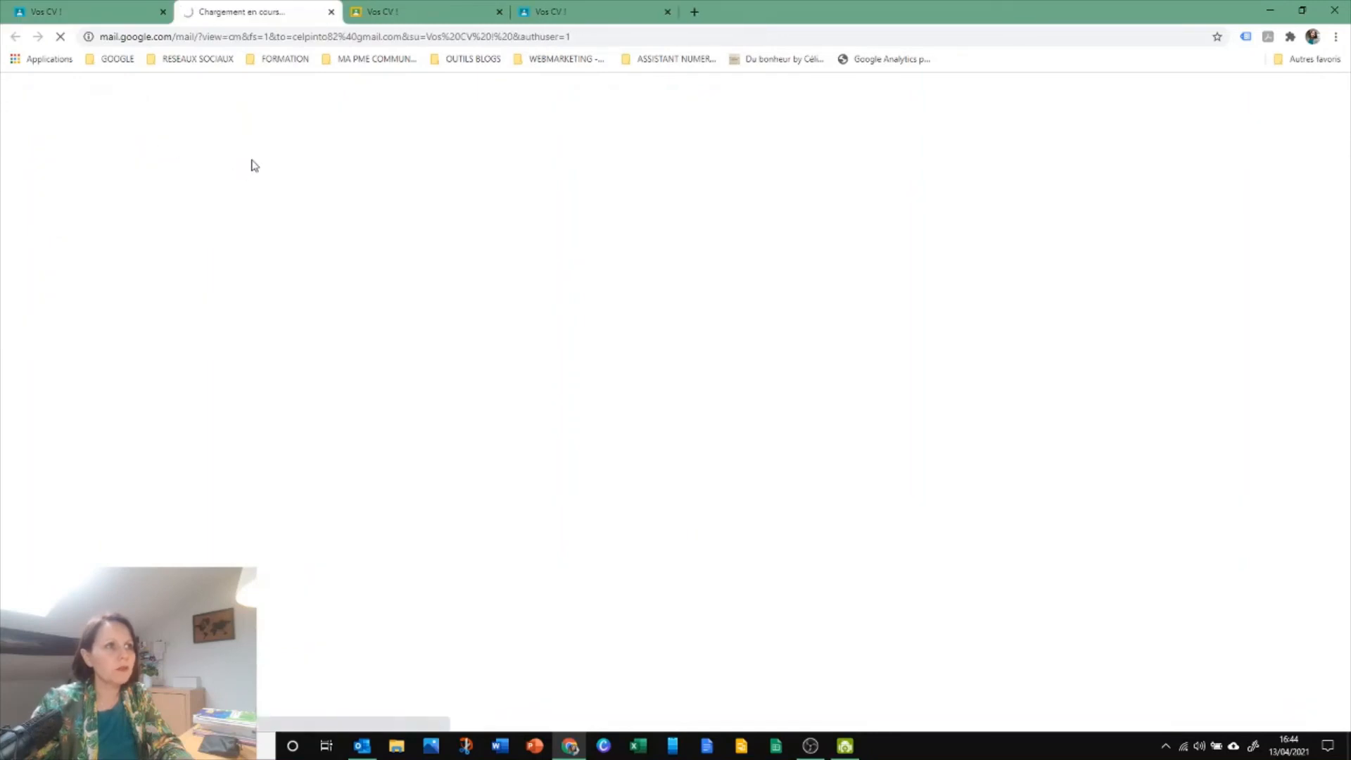
# Go back to the student work overview and return the graded "Vos CV !" submission to the selected student
pyautogui.click(68, 11)
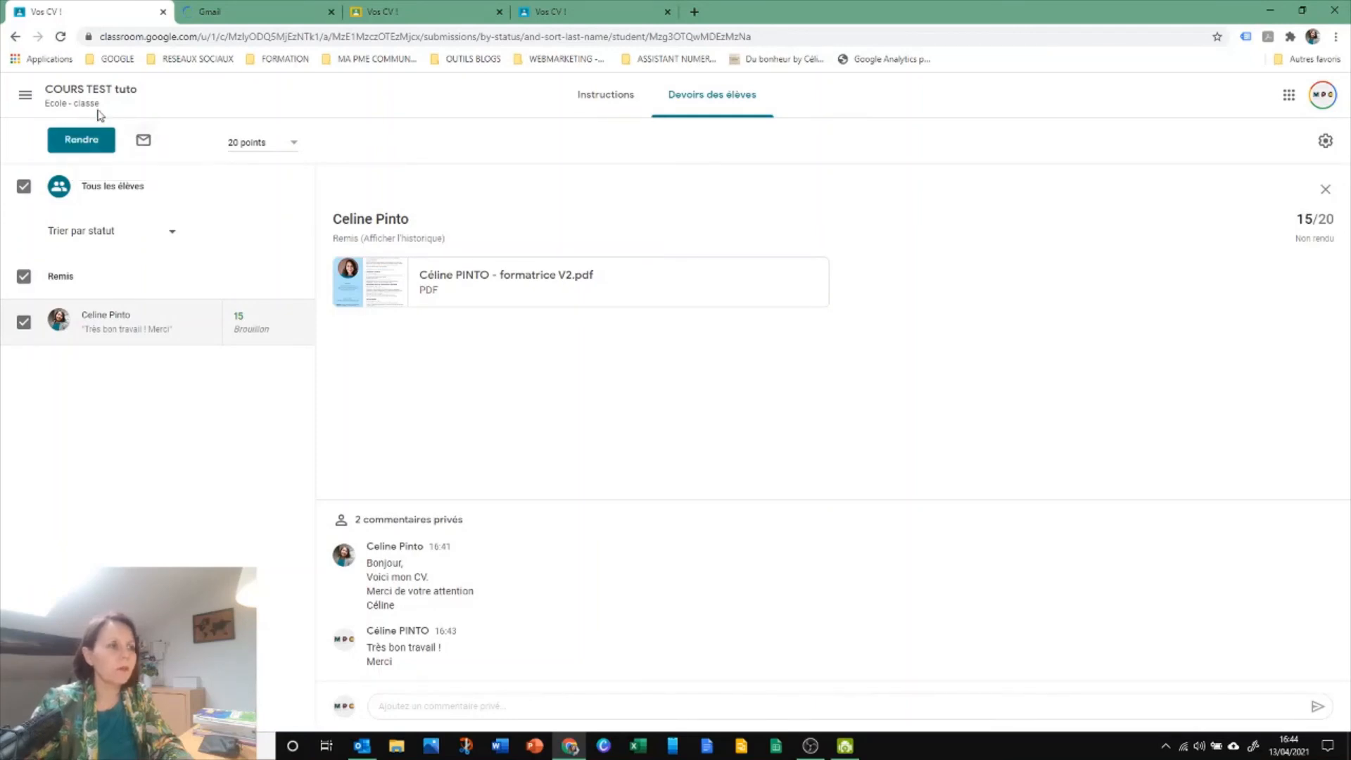
pyautogui.click(82, 144)
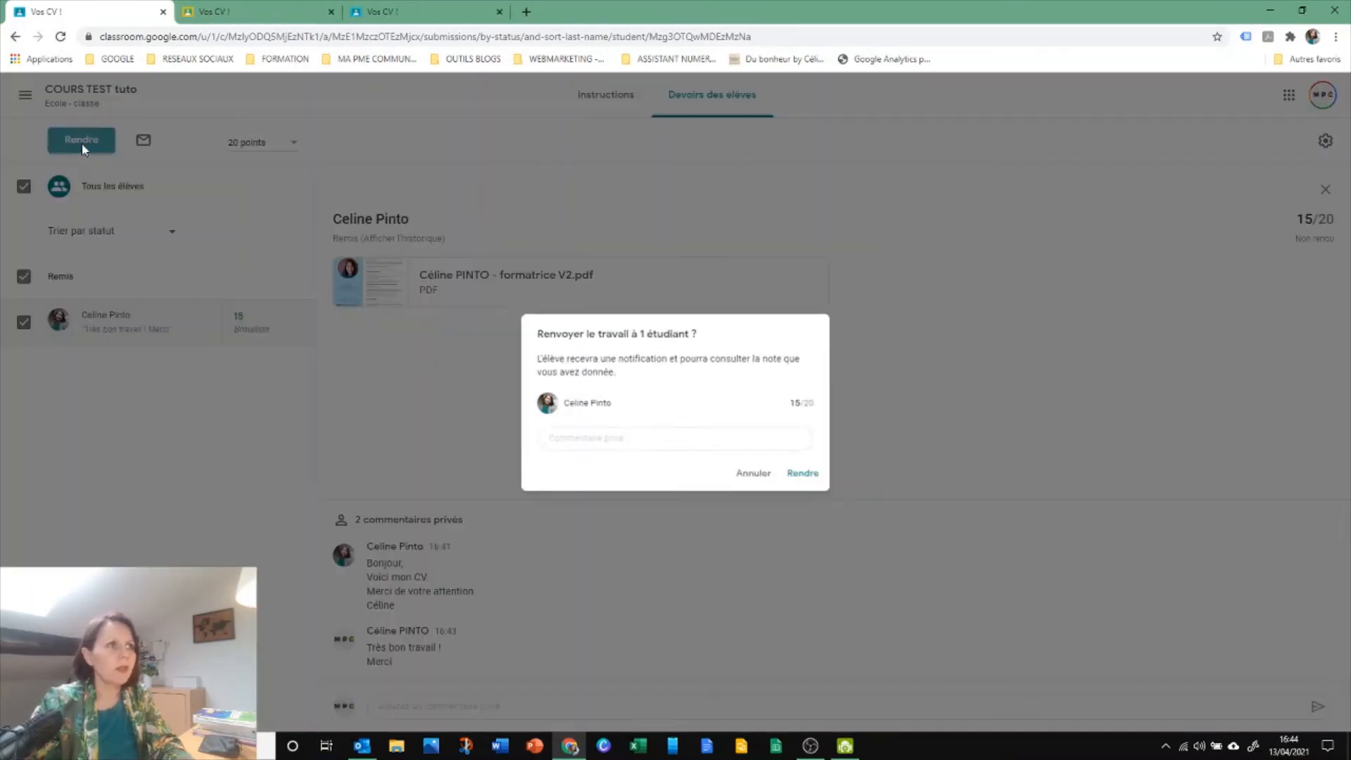
pyautogui.click(809, 477)
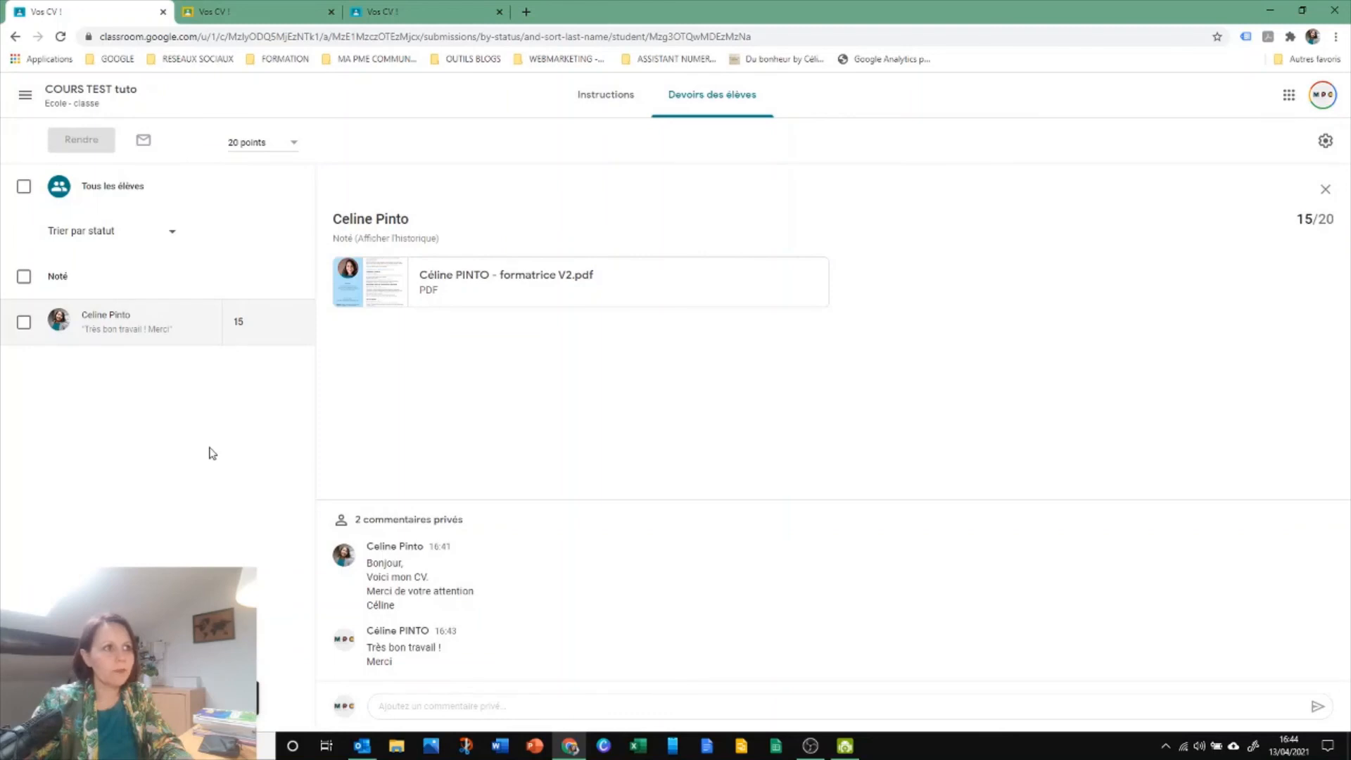
# Switch to the student's view and open the graded "Vos CV !" assignment from the coursework list of "COURS TEST tuto"
pyautogui.click(412, 19)
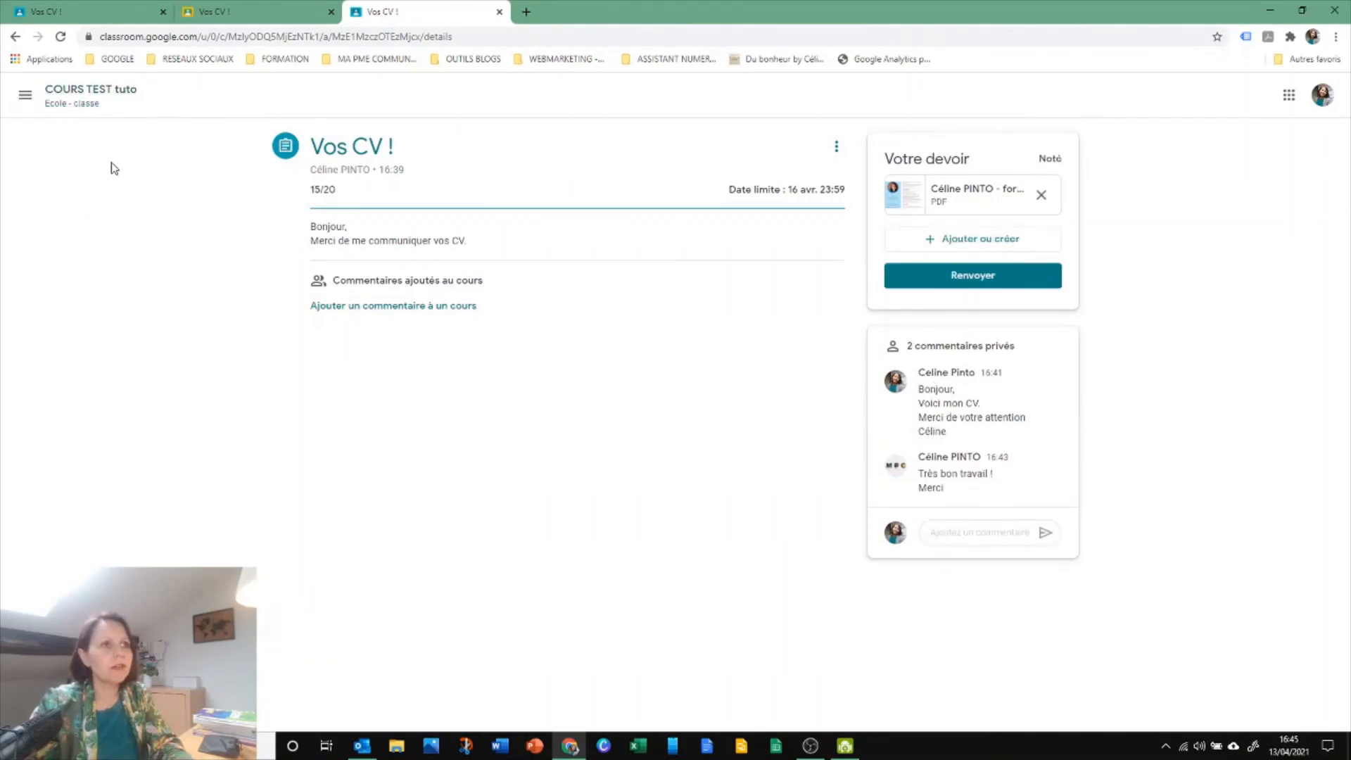
pyautogui.click(24, 95)
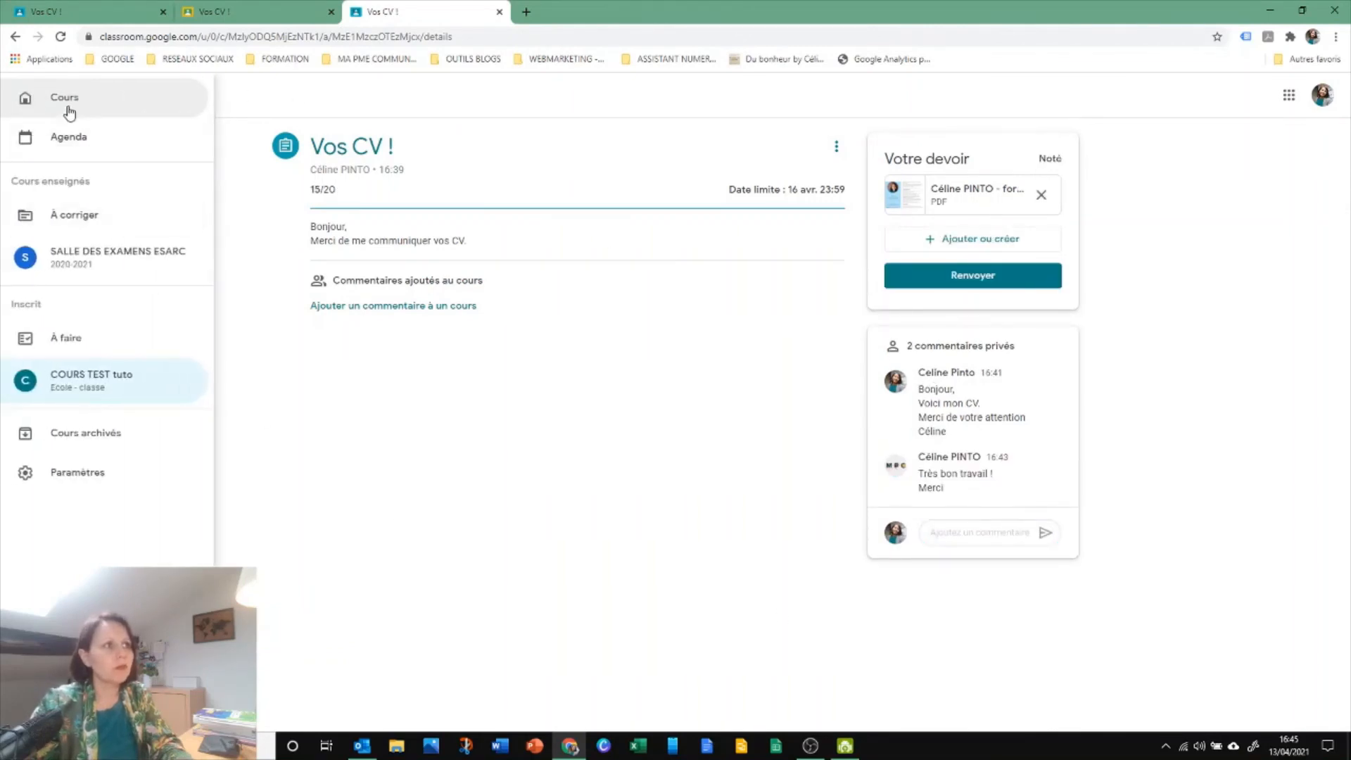
pyautogui.click(79, 379)
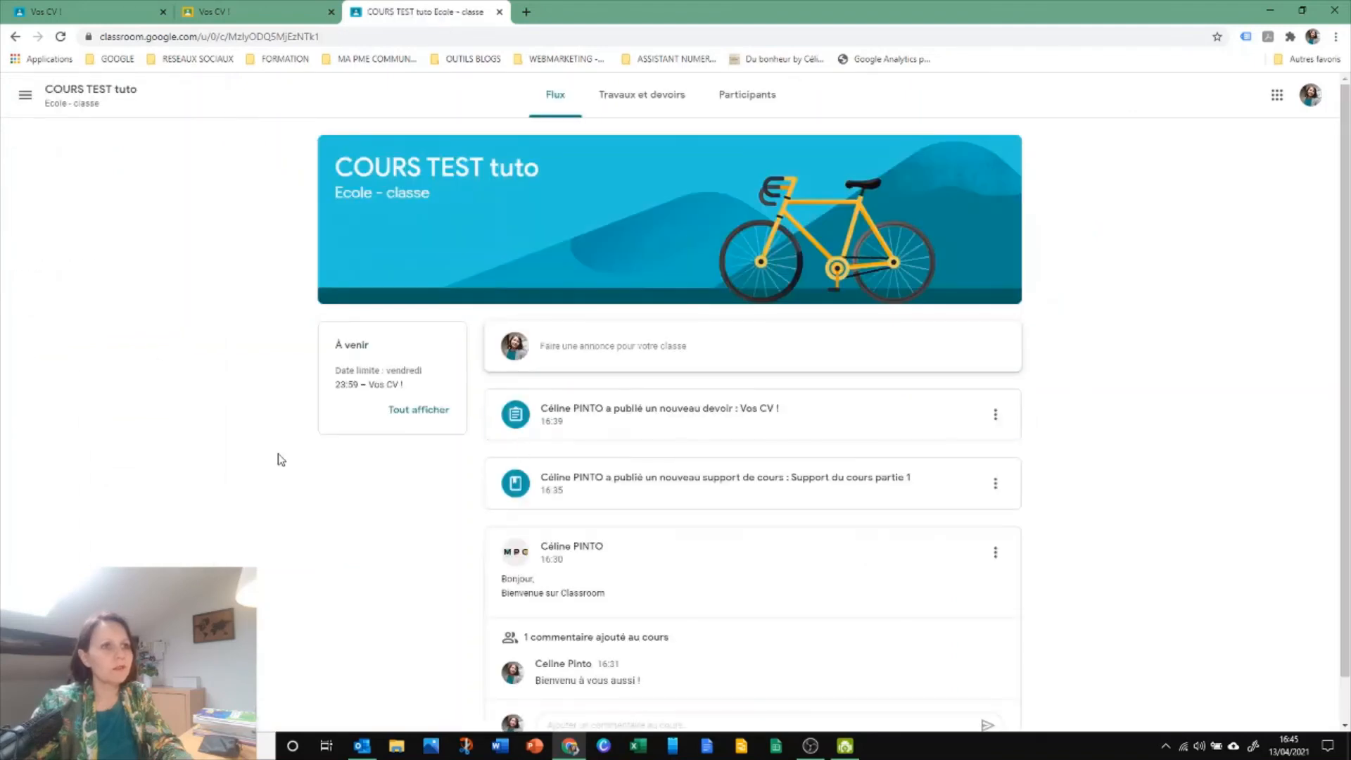
pyautogui.click(669, 99)
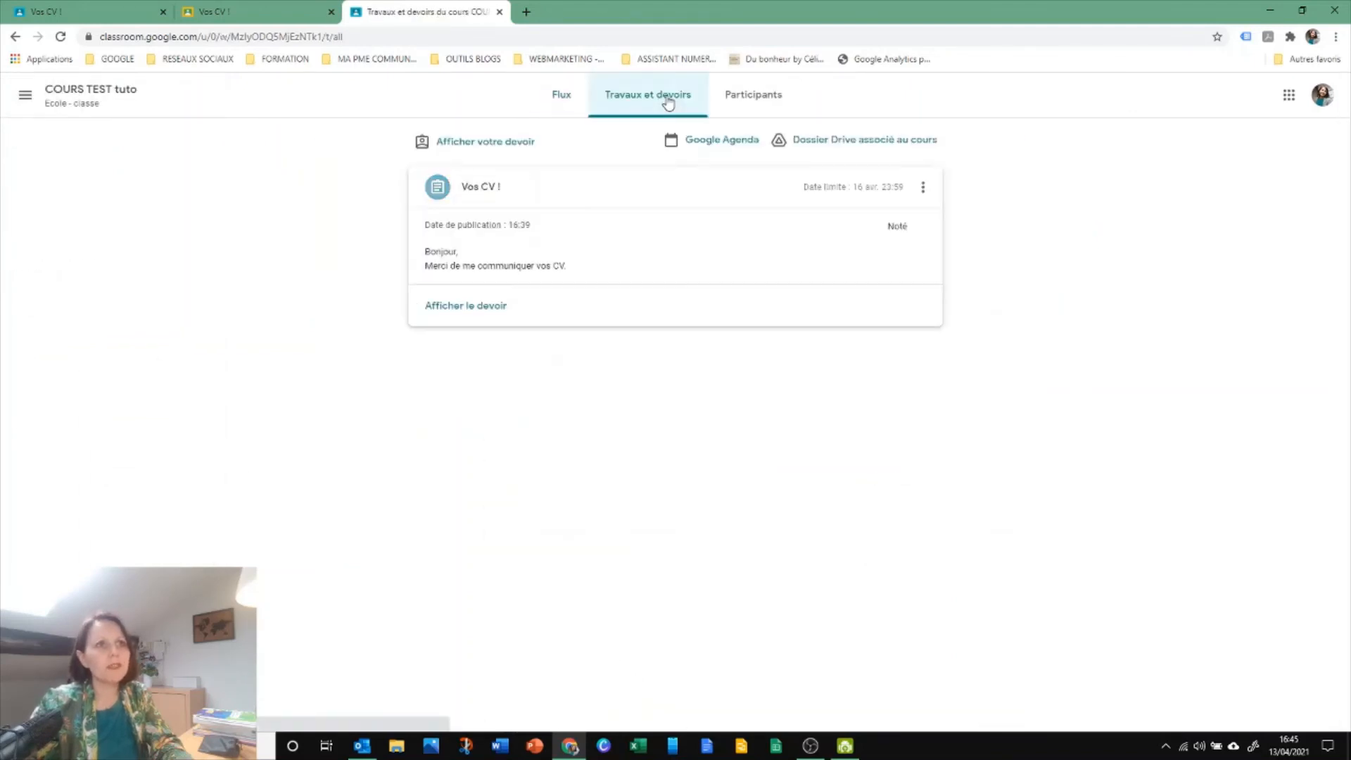
pyautogui.click(475, 191)
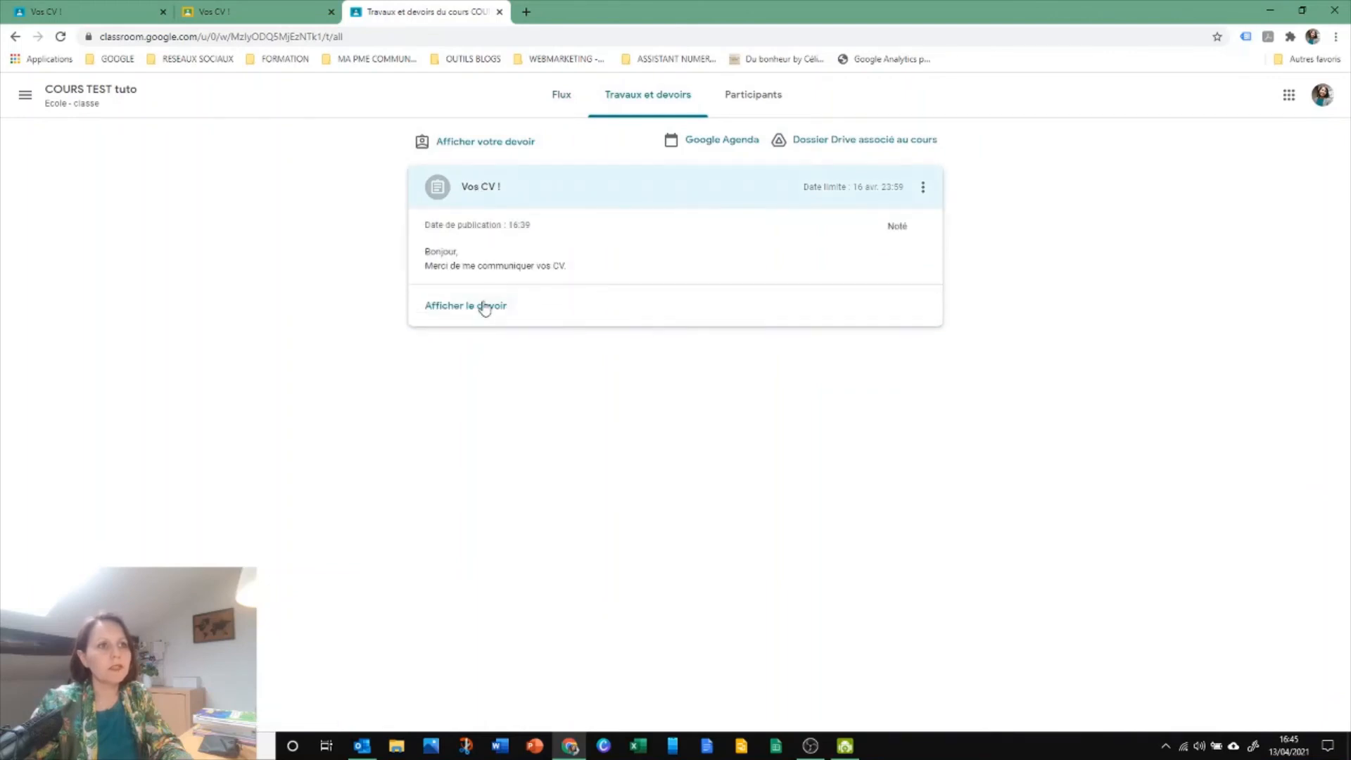
pyautogui.click(482, 310)
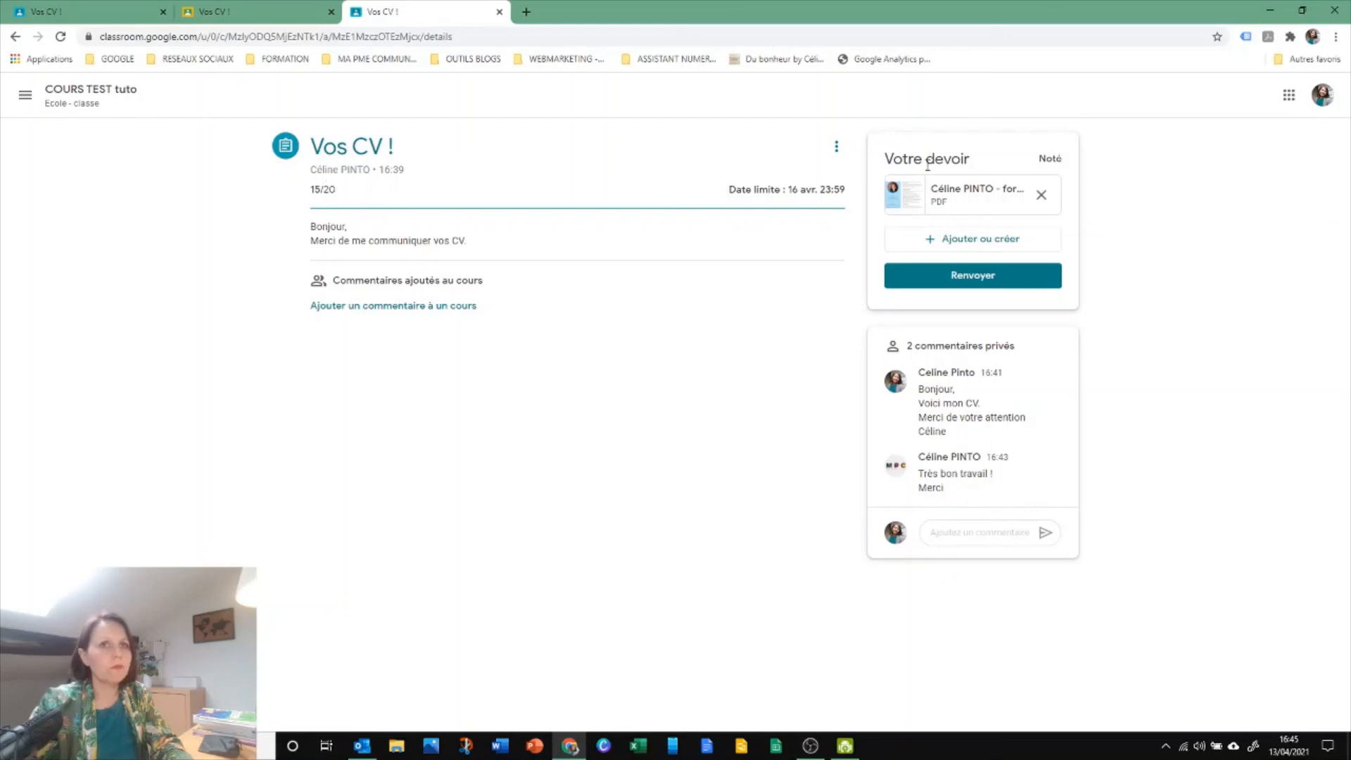
# Open the coursework list of "COURS TEST tuto" in the student's view and collapse the "Vos CV !" assignment
pyautogui.click(57, 97)
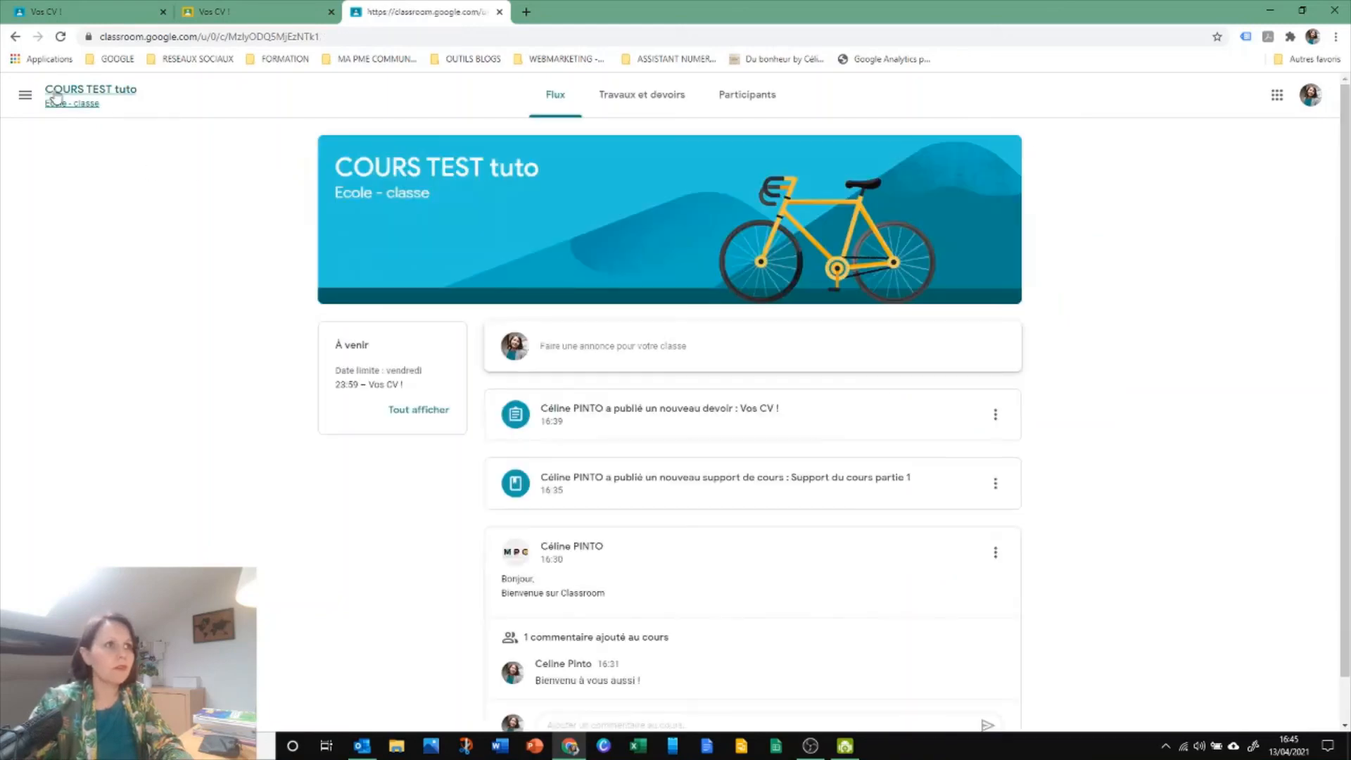
pyautogui.click(645, 101)
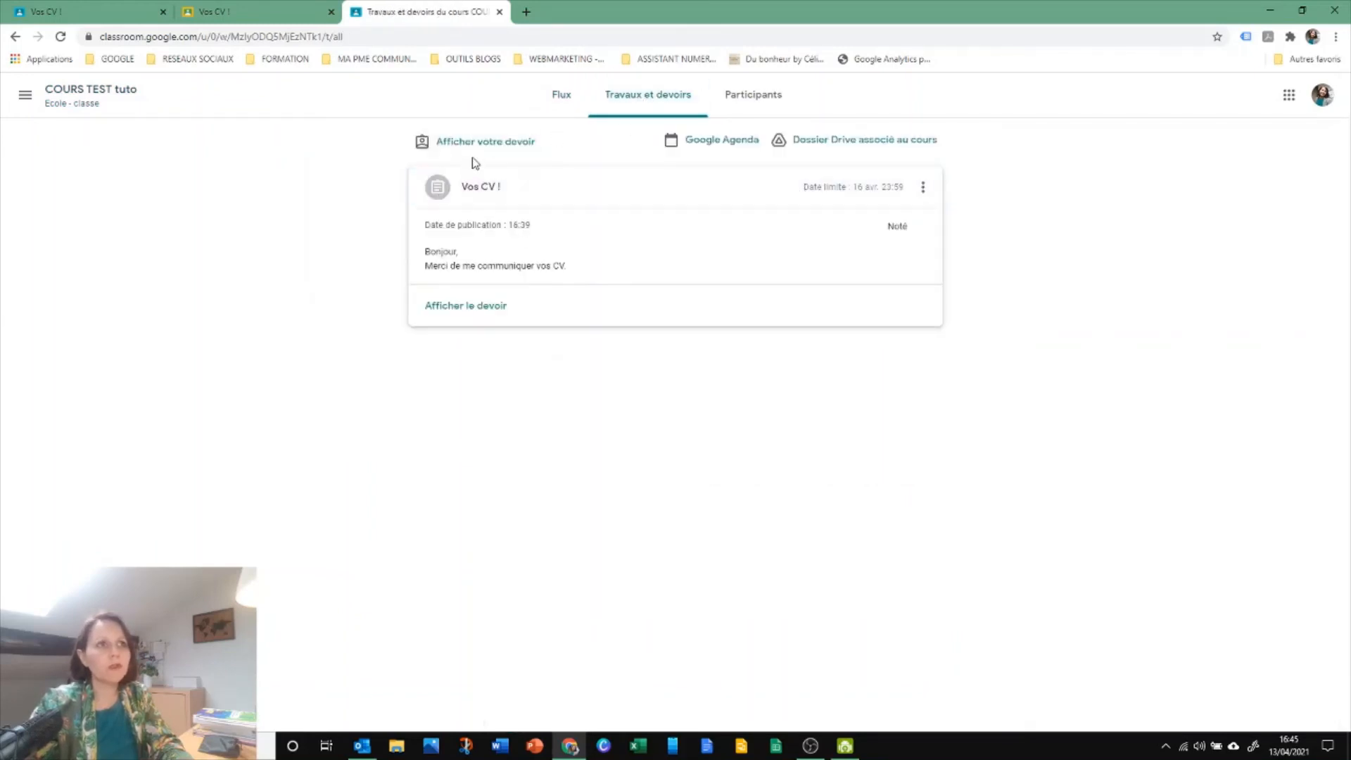
pyautogui.click(566, 95)
pyautogui.click(644, 96)
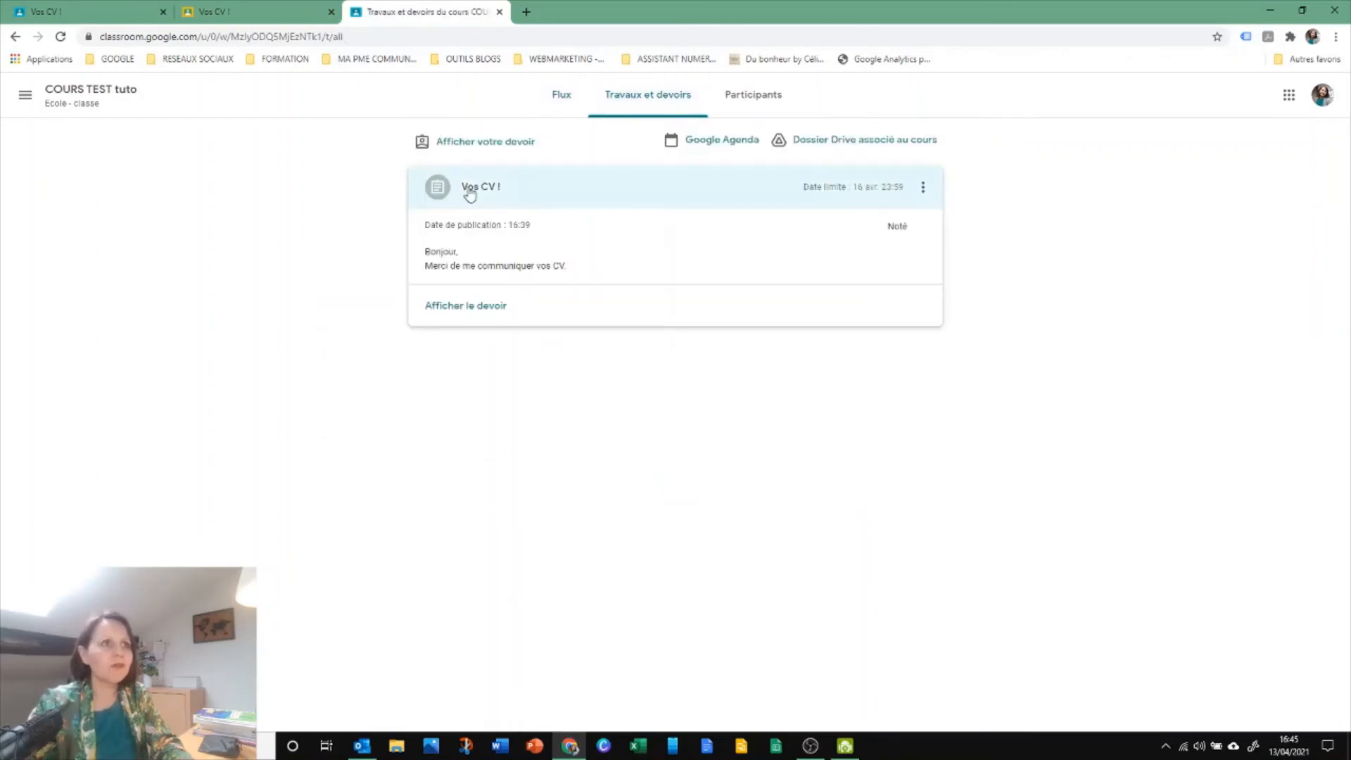
pyautogui.click(469, 195)
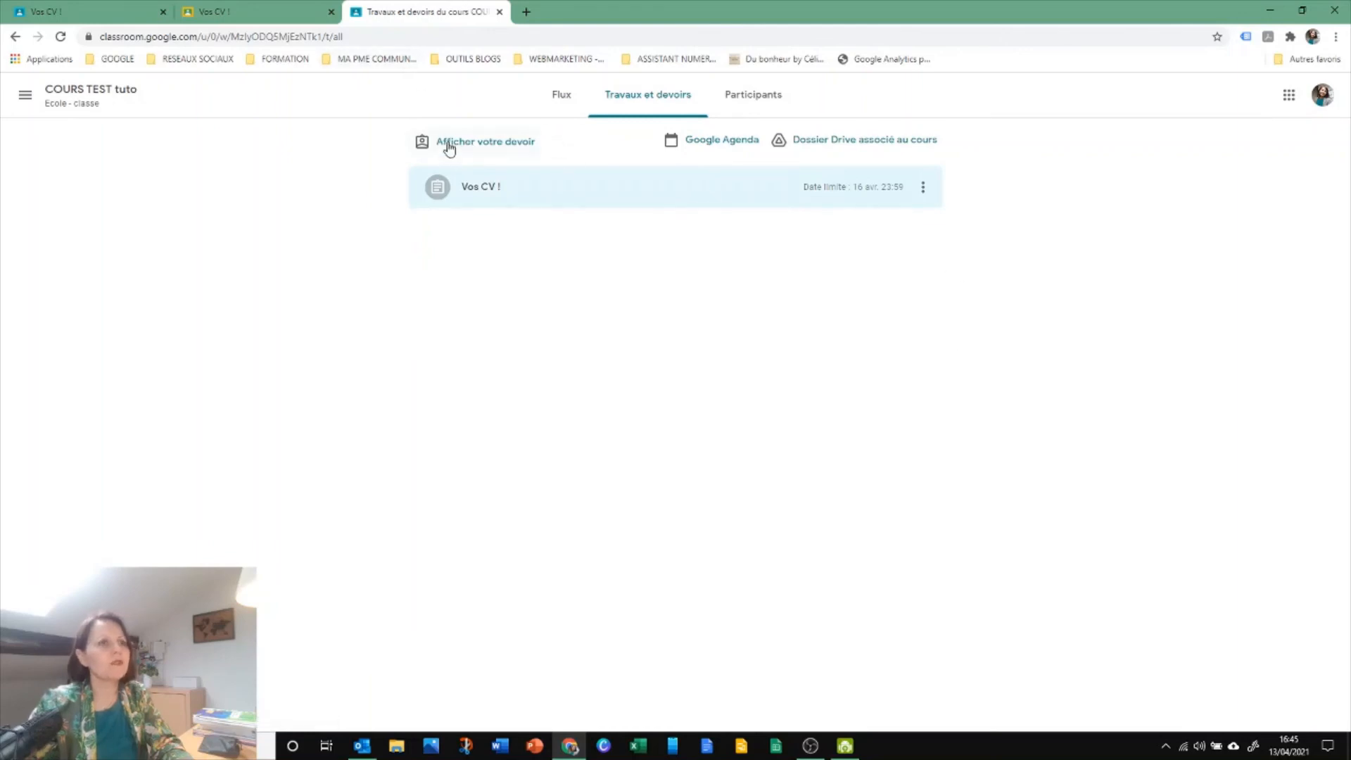
# Reload the student's coursework page and expand the "Support du cours partie 1" material
pyautogui.click(286, 37)
pyautogui.press('Return')
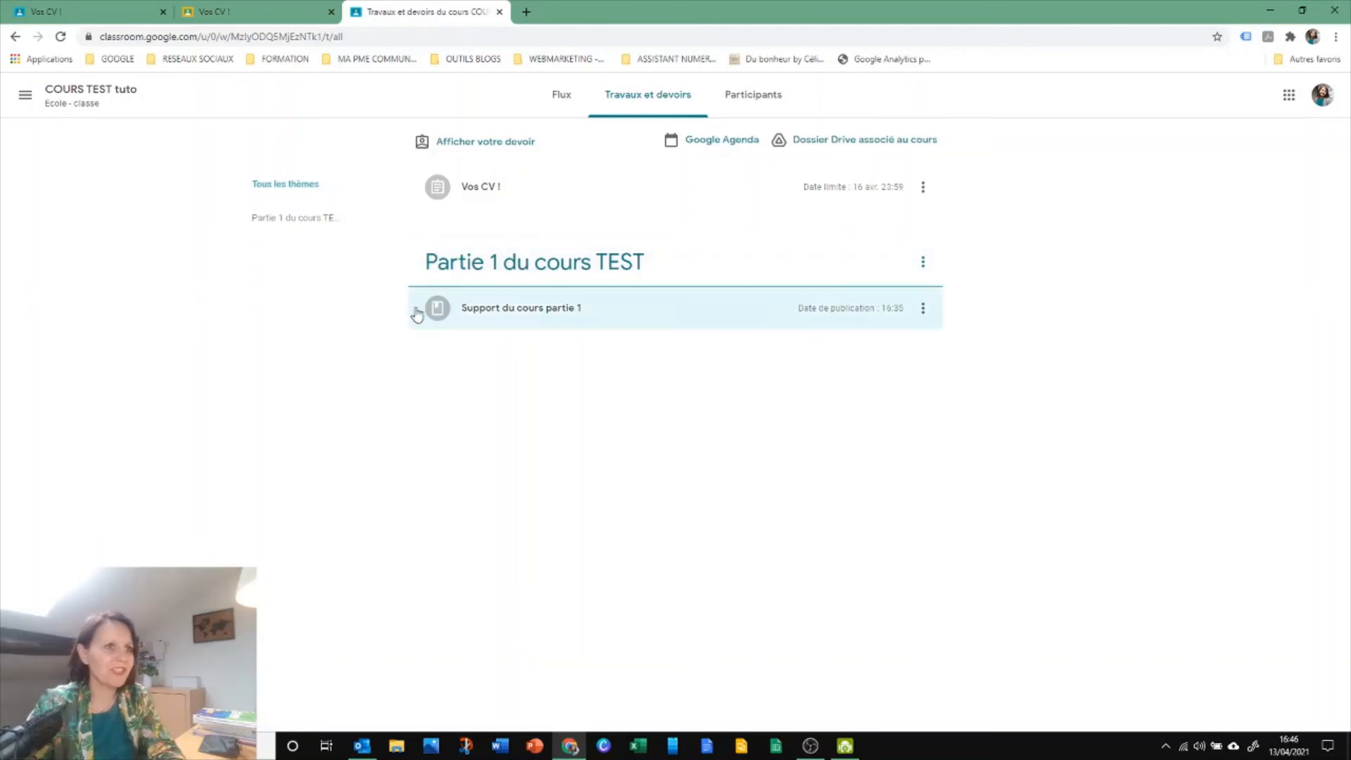
pyautogui.click(476, 315)
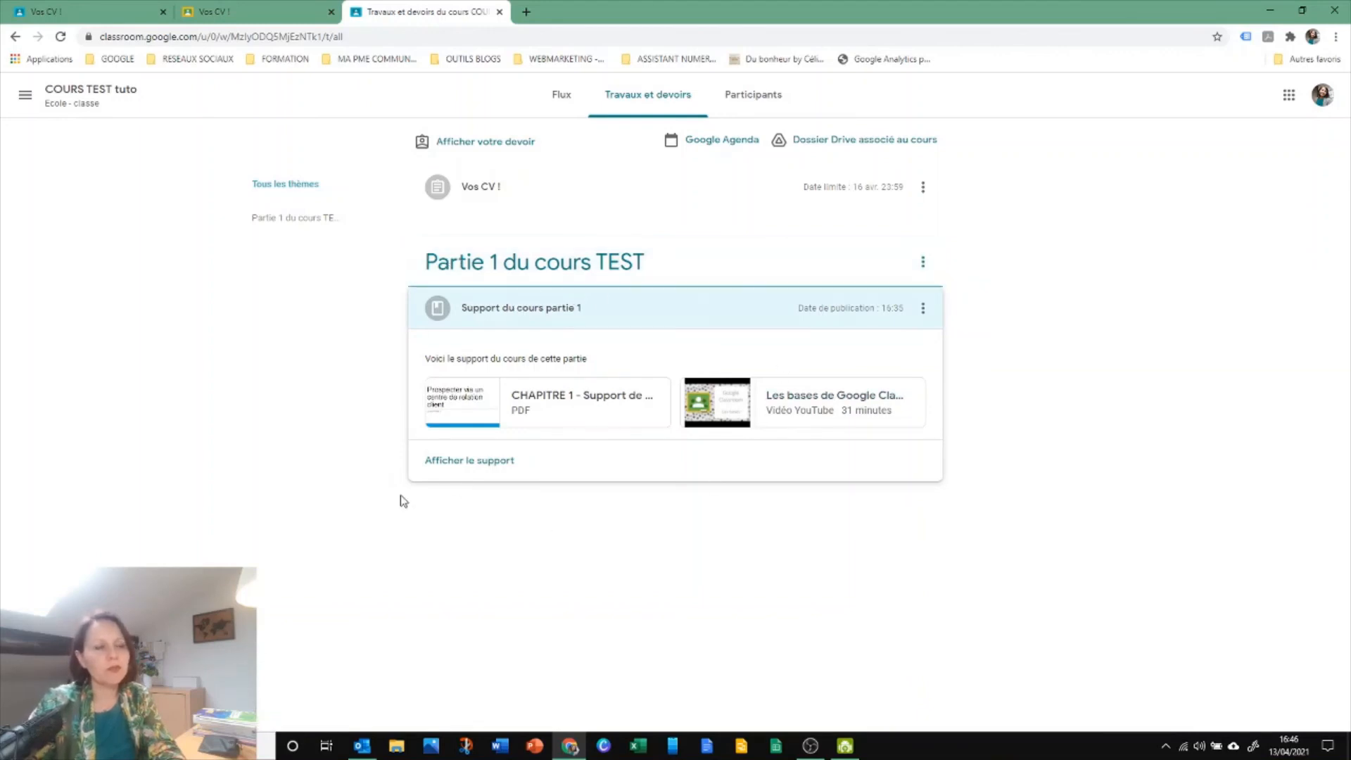
# Switch to the teacher's view and open the coursework list of "COURS TEST tuto"
pyautogui.click(113, 12)
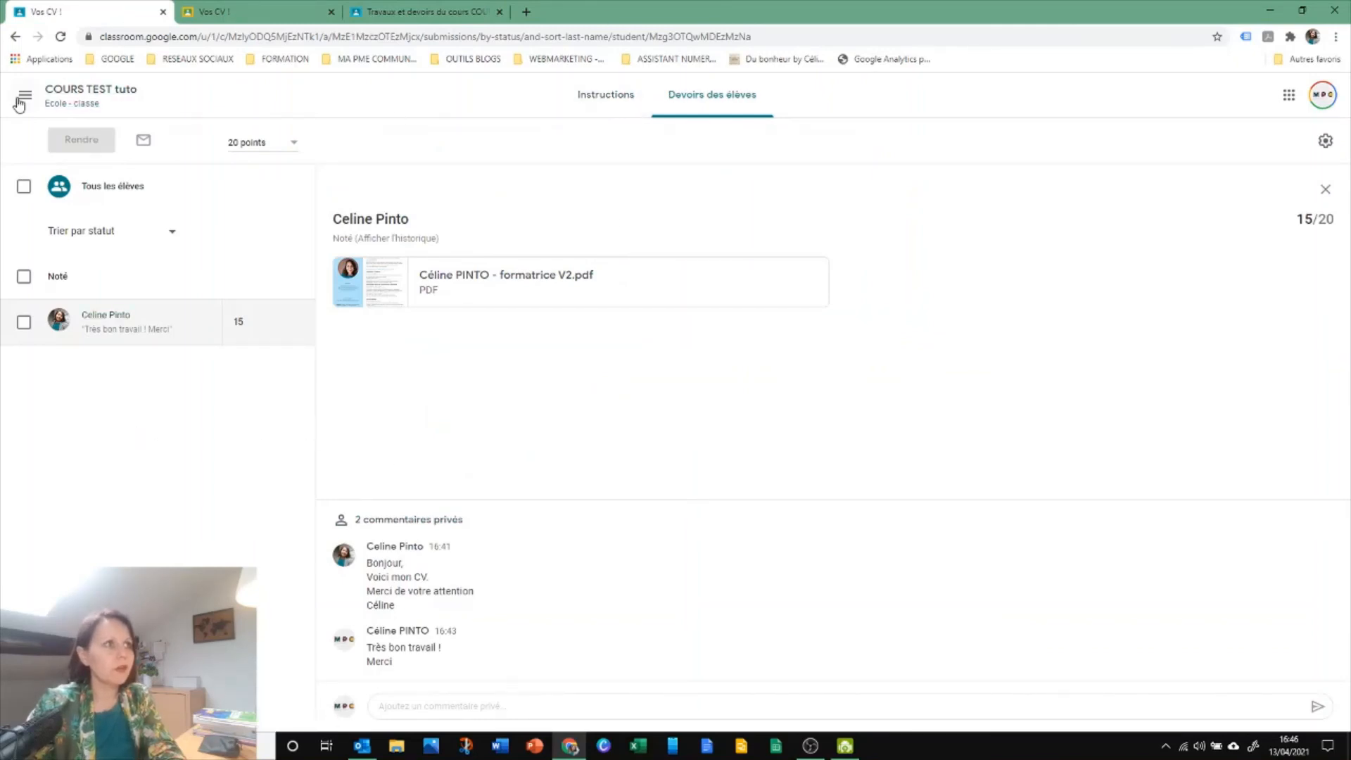
pyautogui.click(73, 98)
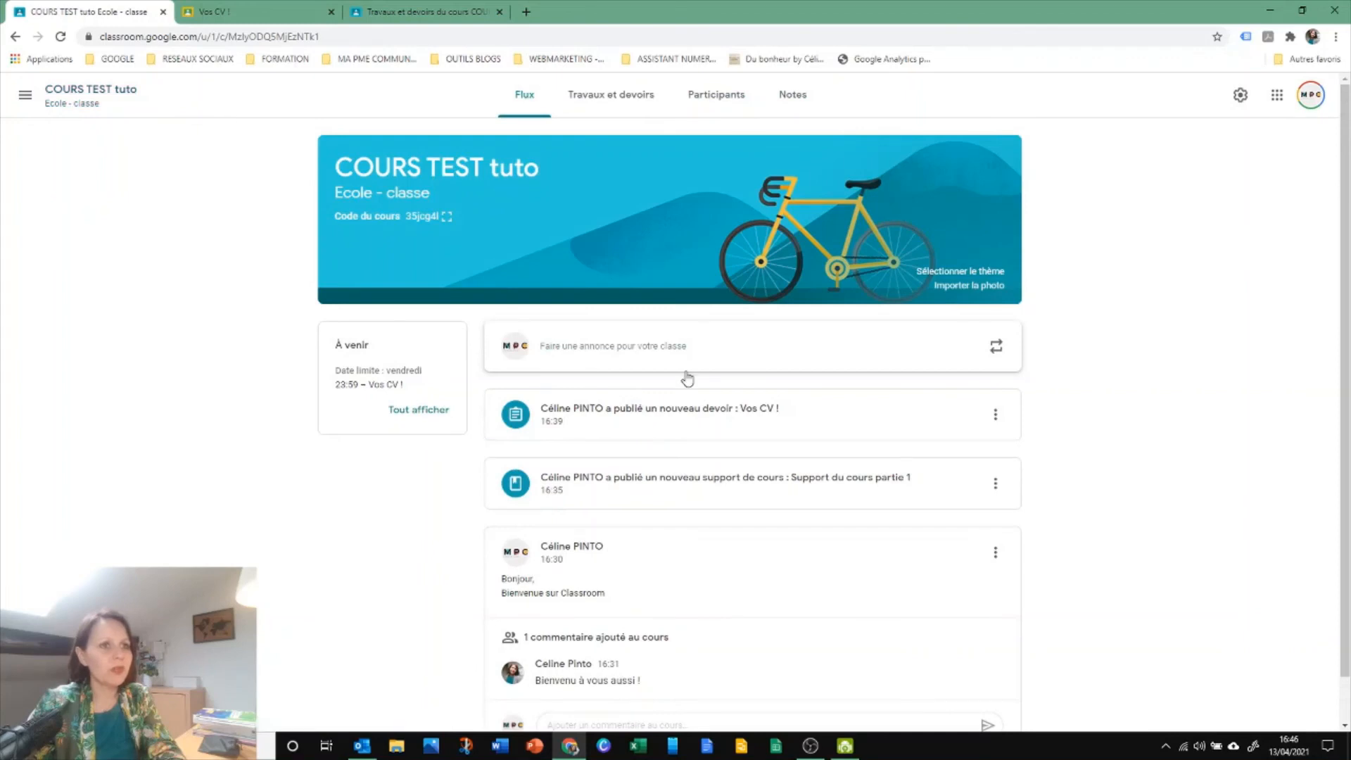
pyautogui.click(583, 103)
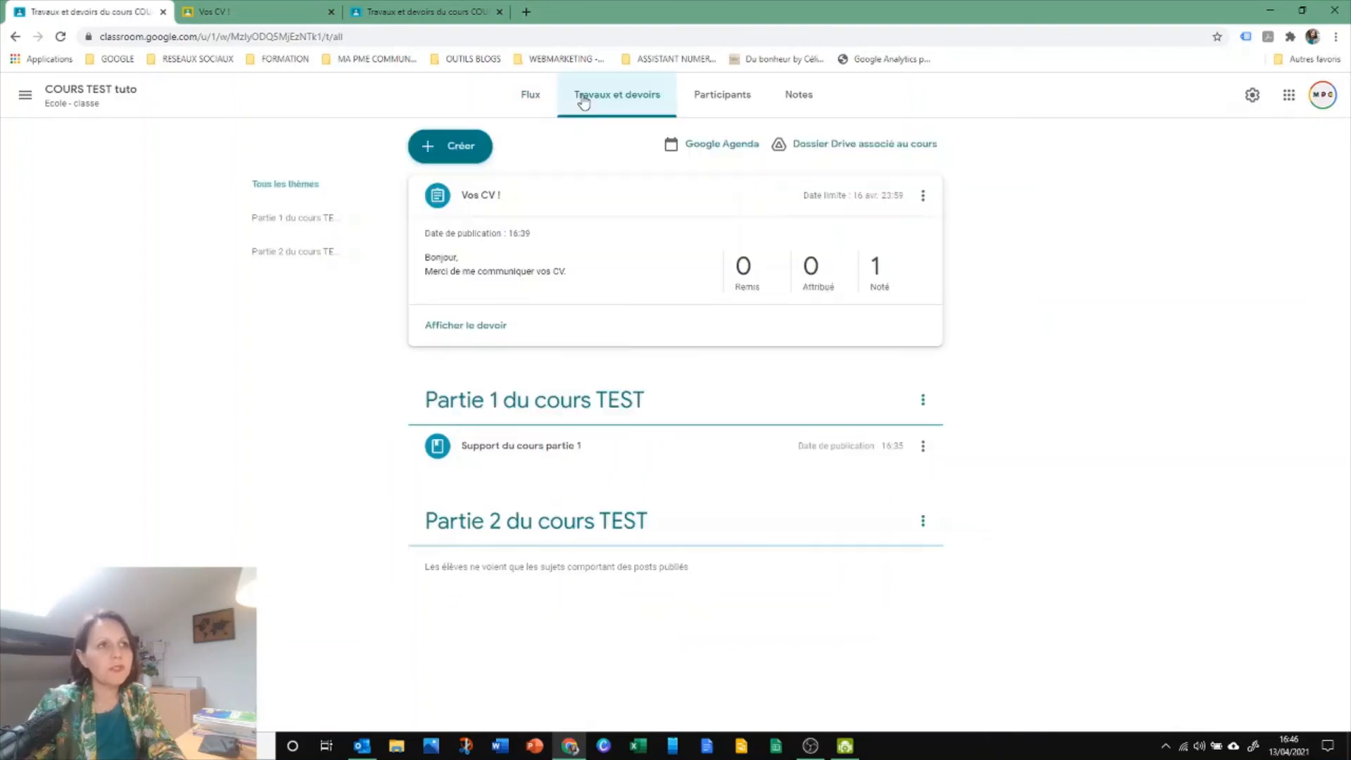
# Start a new assignment, set its points to "Pas de note" and close it without publishing
pyautogui.click(471, 149)
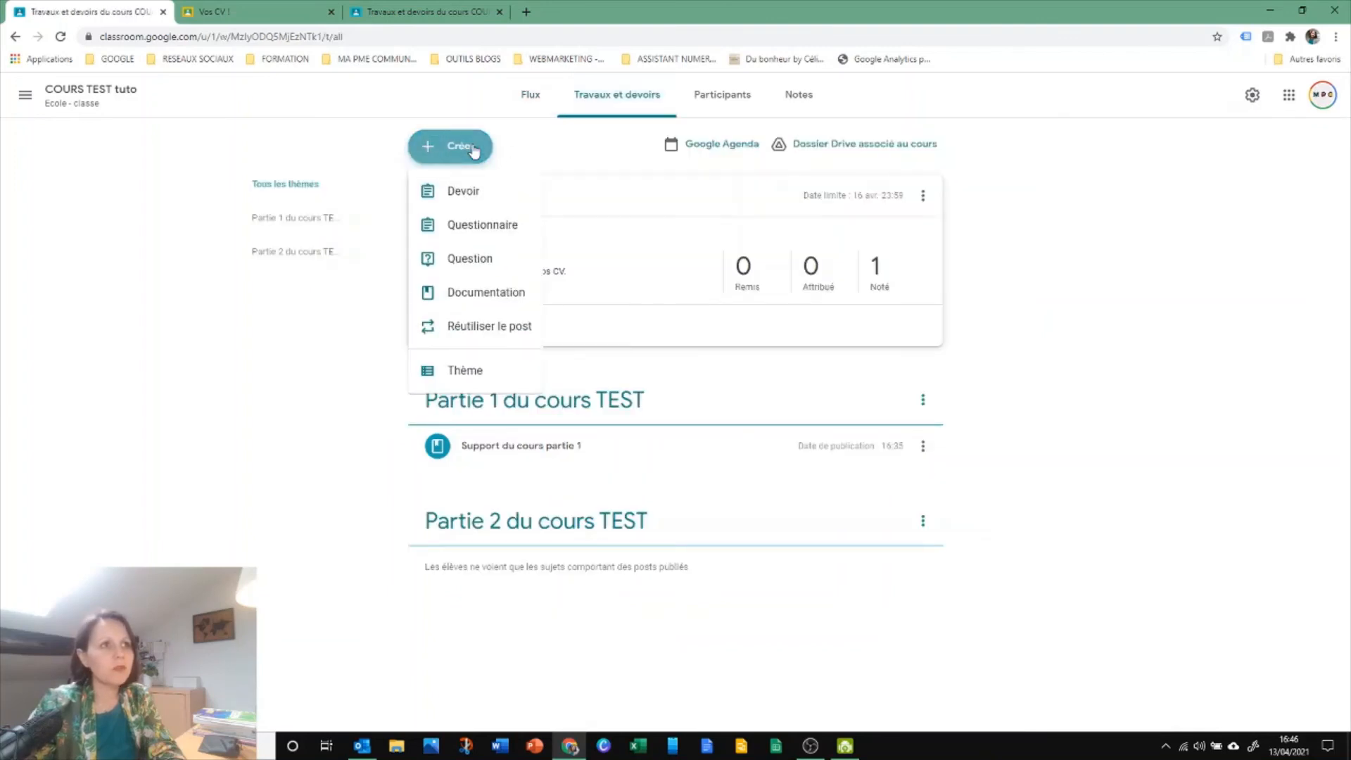
pyautogui.click(470, 197)
pyautogui.click(1167, 238)
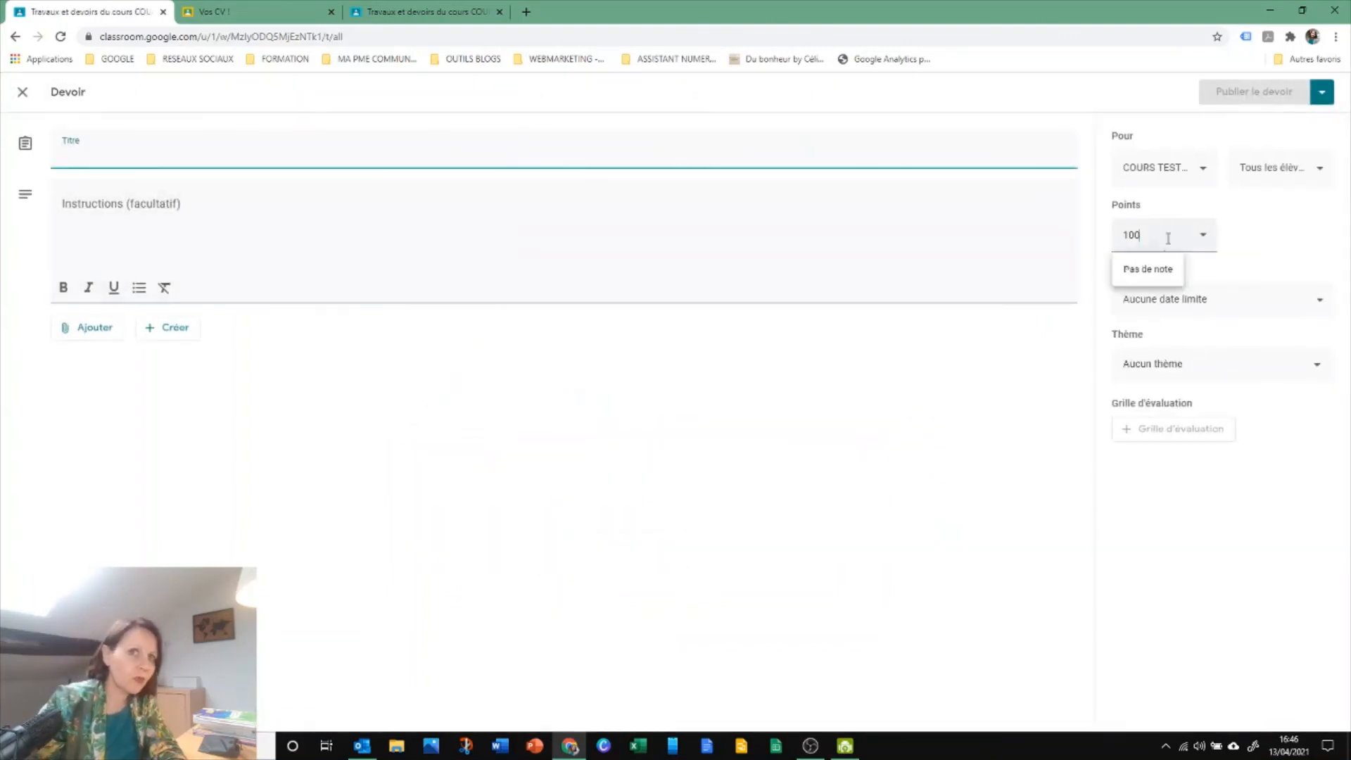
pyautogui.click(1123, 270)
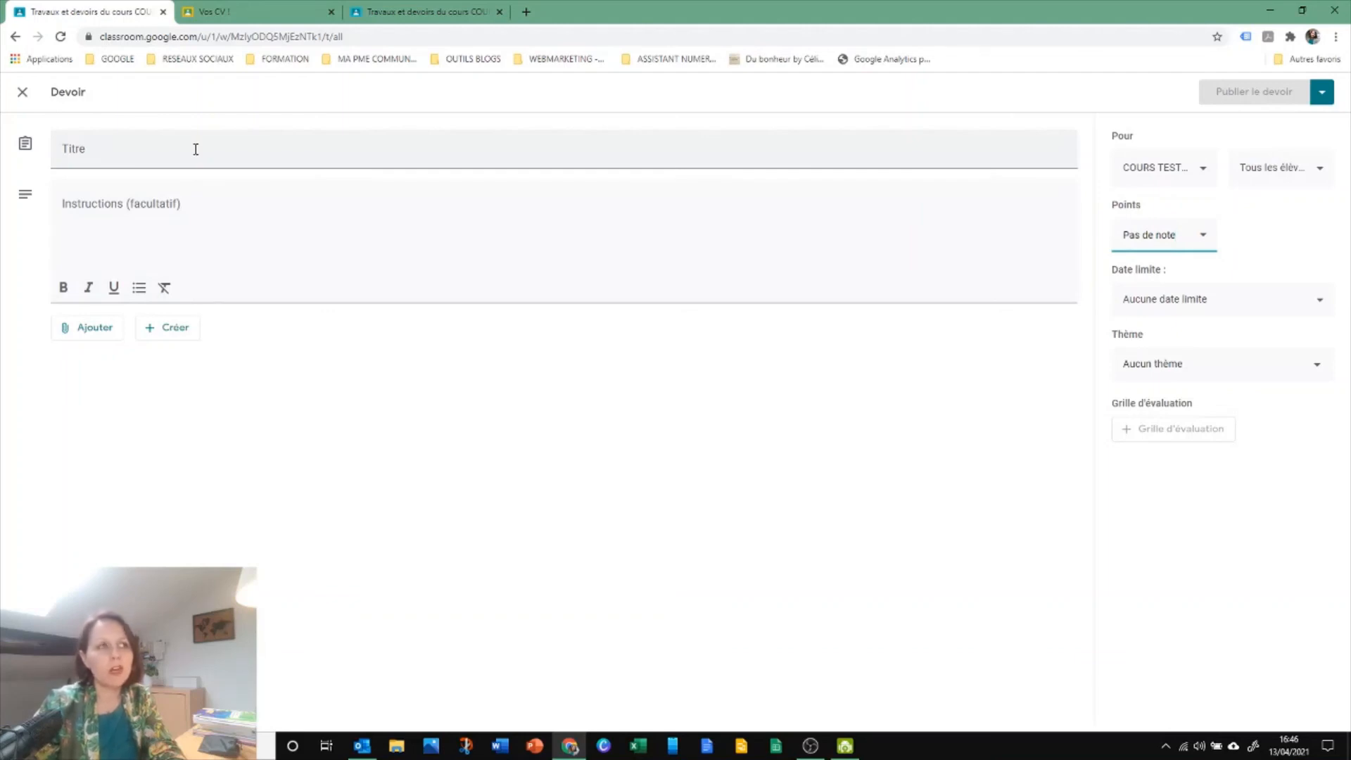
pyautogui.click(22, 97)
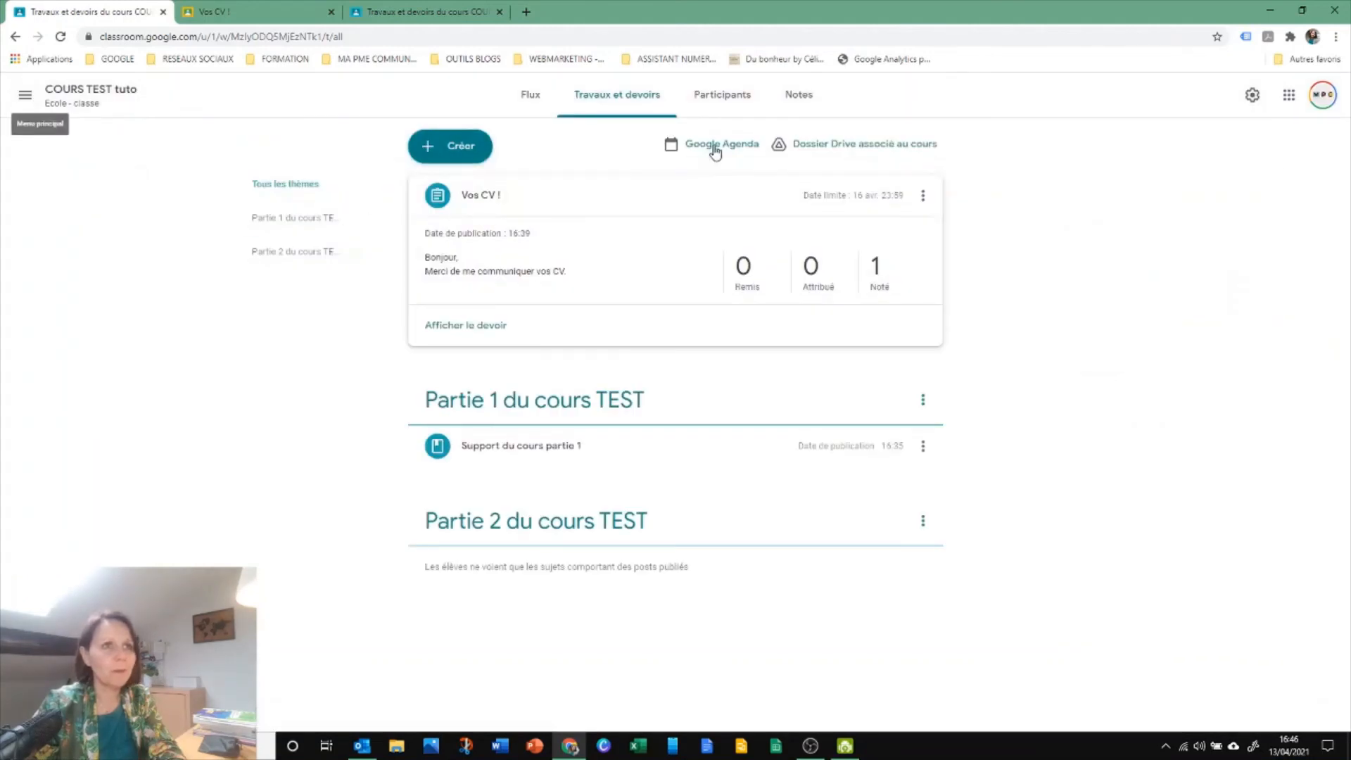
# Review the course's participants and its gradebook, and return to the course stream
pyautogui.click(720, 105)
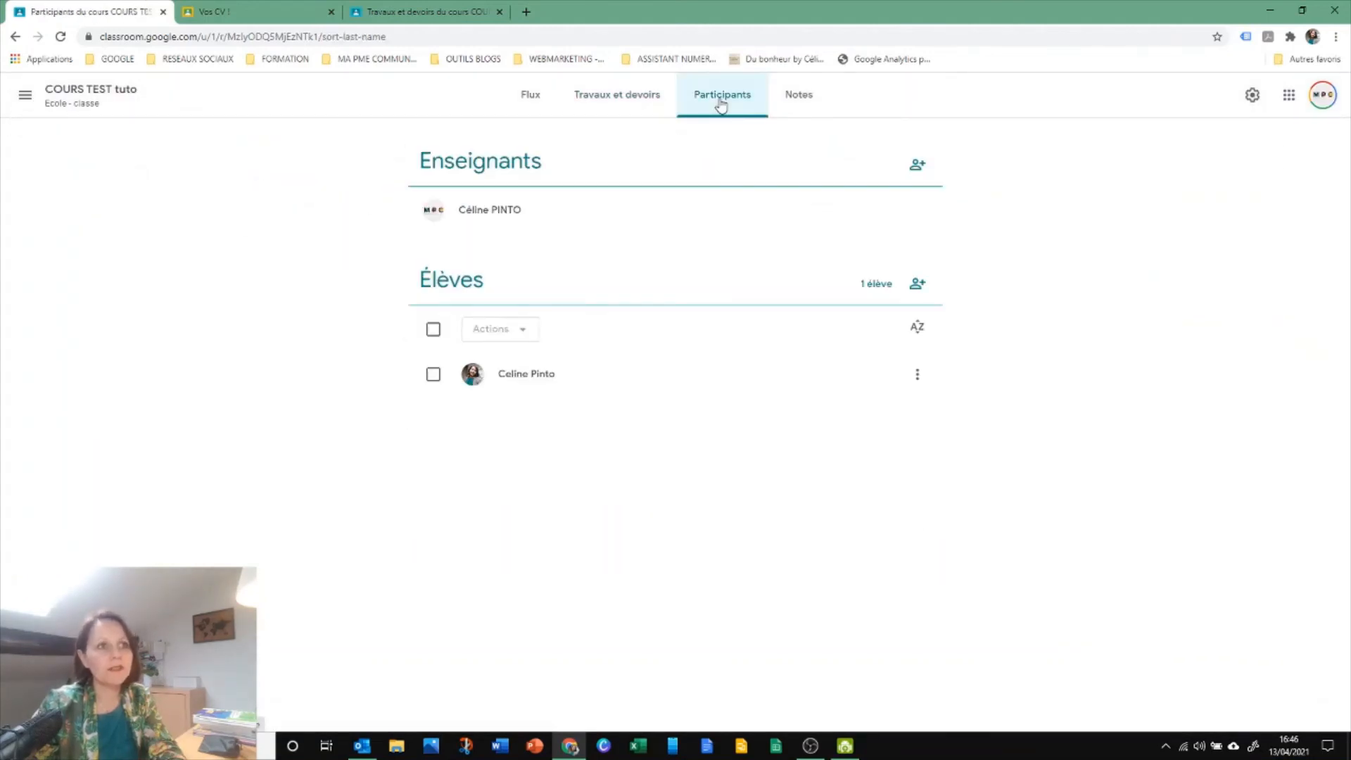
pyautogui.click(794, 100)
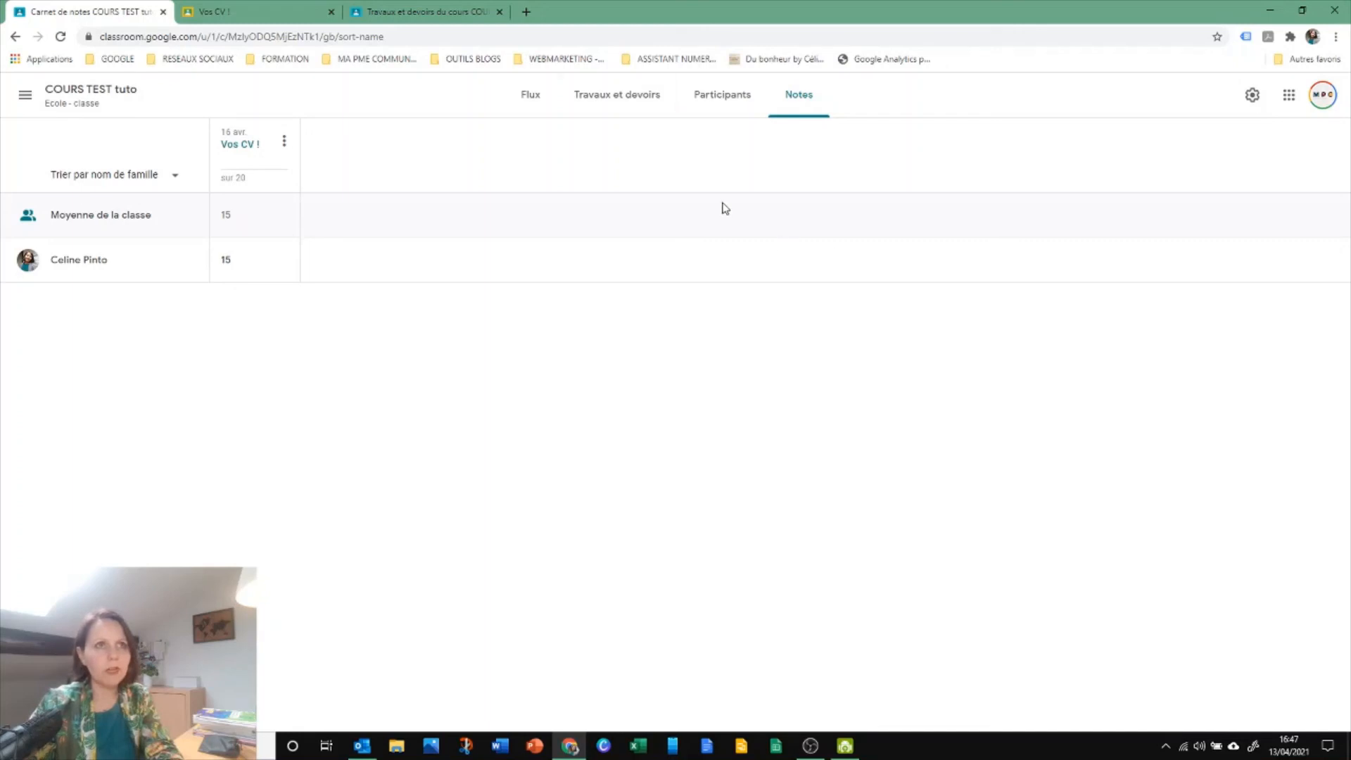
pyautogui.click(532, 95)
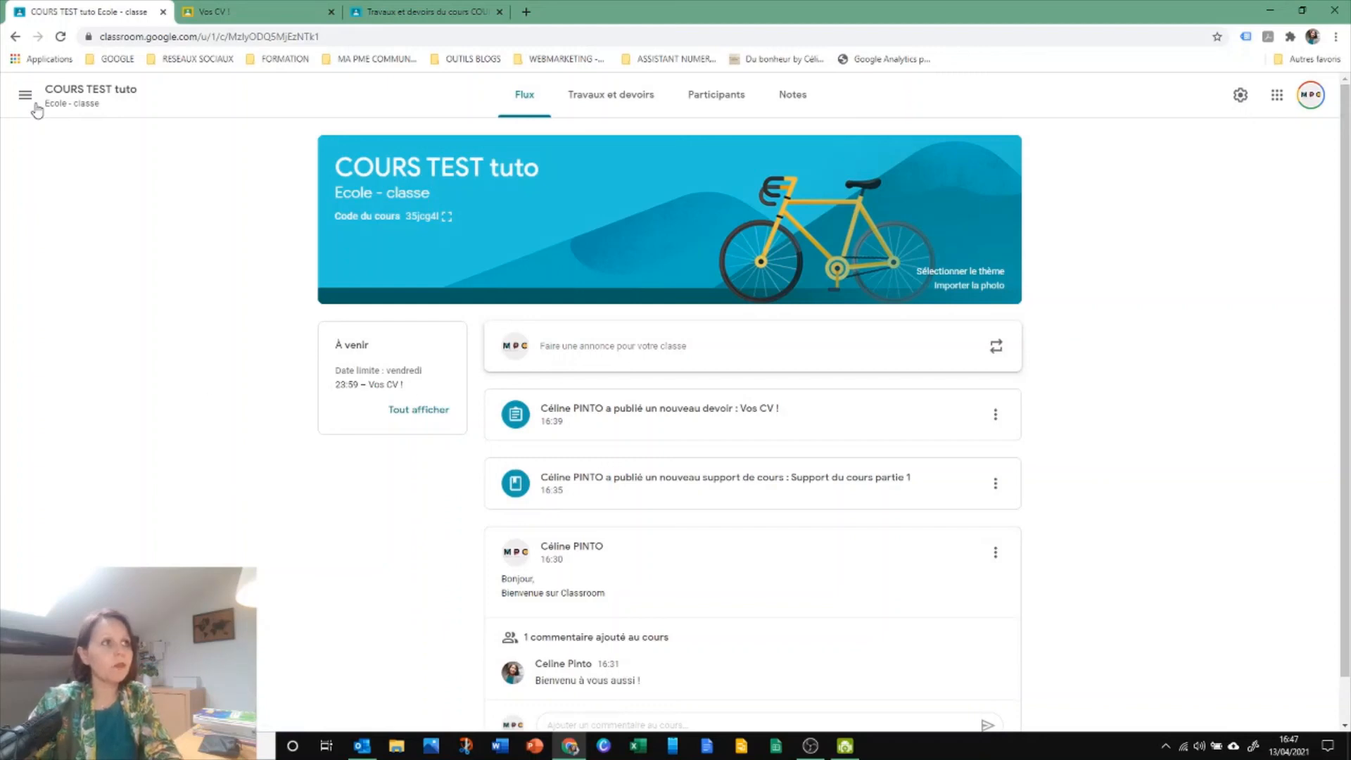
# Archive the "COURS TEST tuto" course from the teacher's list of all courses and close the browser window
pyautogui.click(26, 96)
pyautogui.click(62, 99)
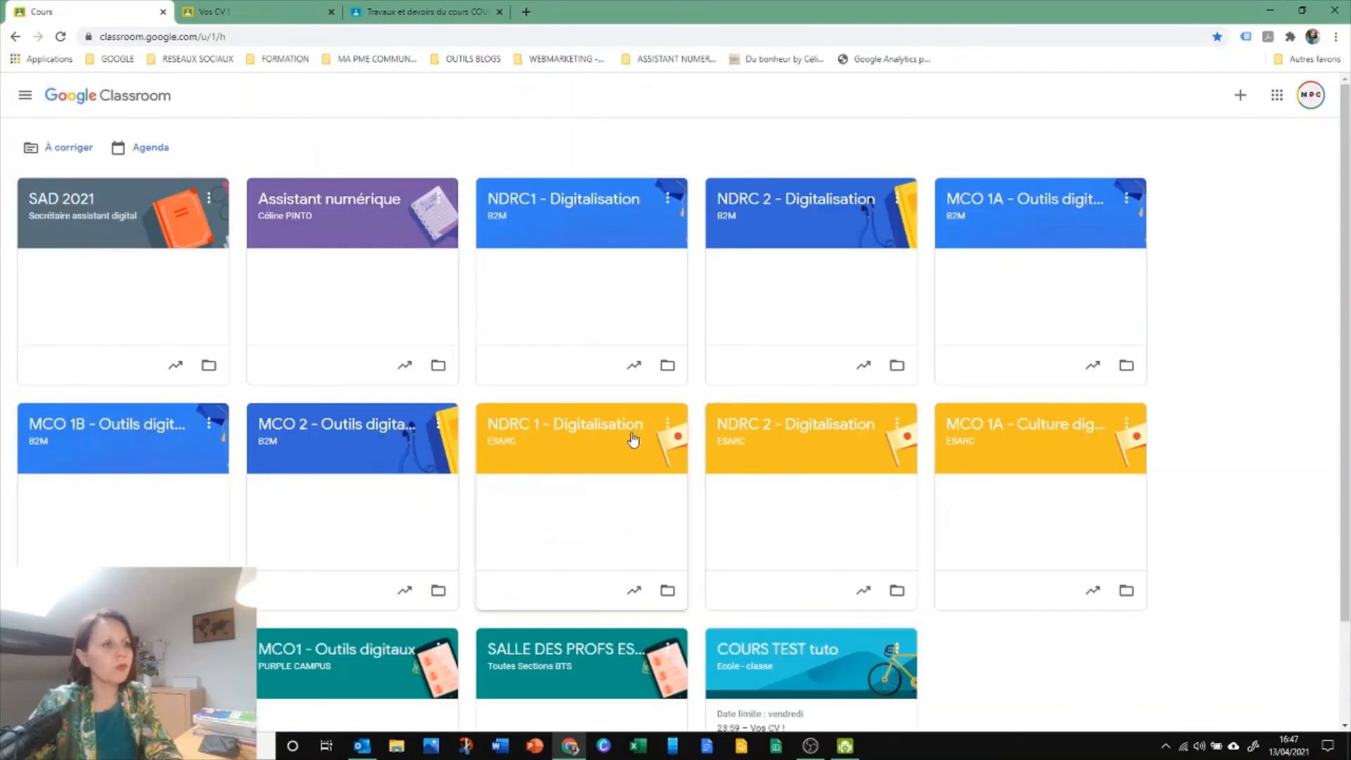
pyautogui.scroll(-1, 535, 427)
pyautogui.scroll(-1, 535, 426)
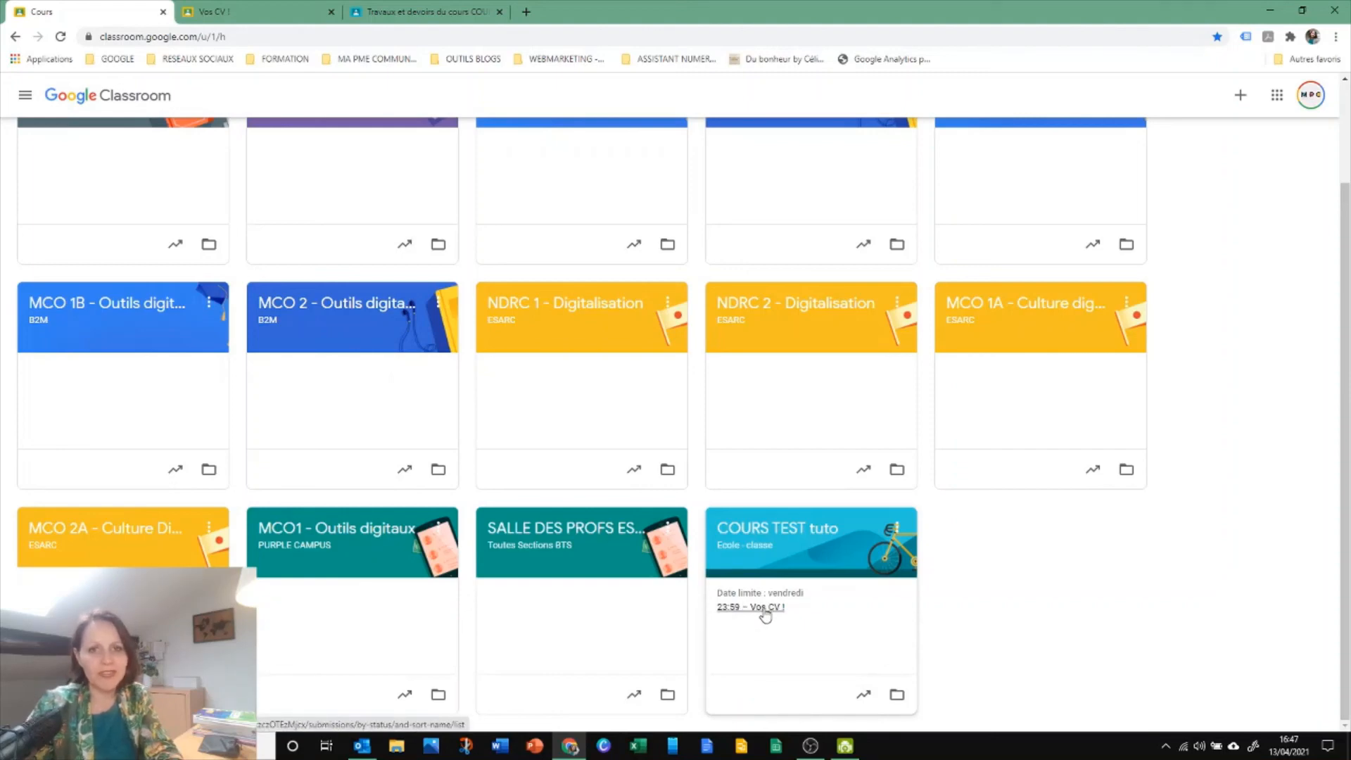
pyautogui.click(896, 529)
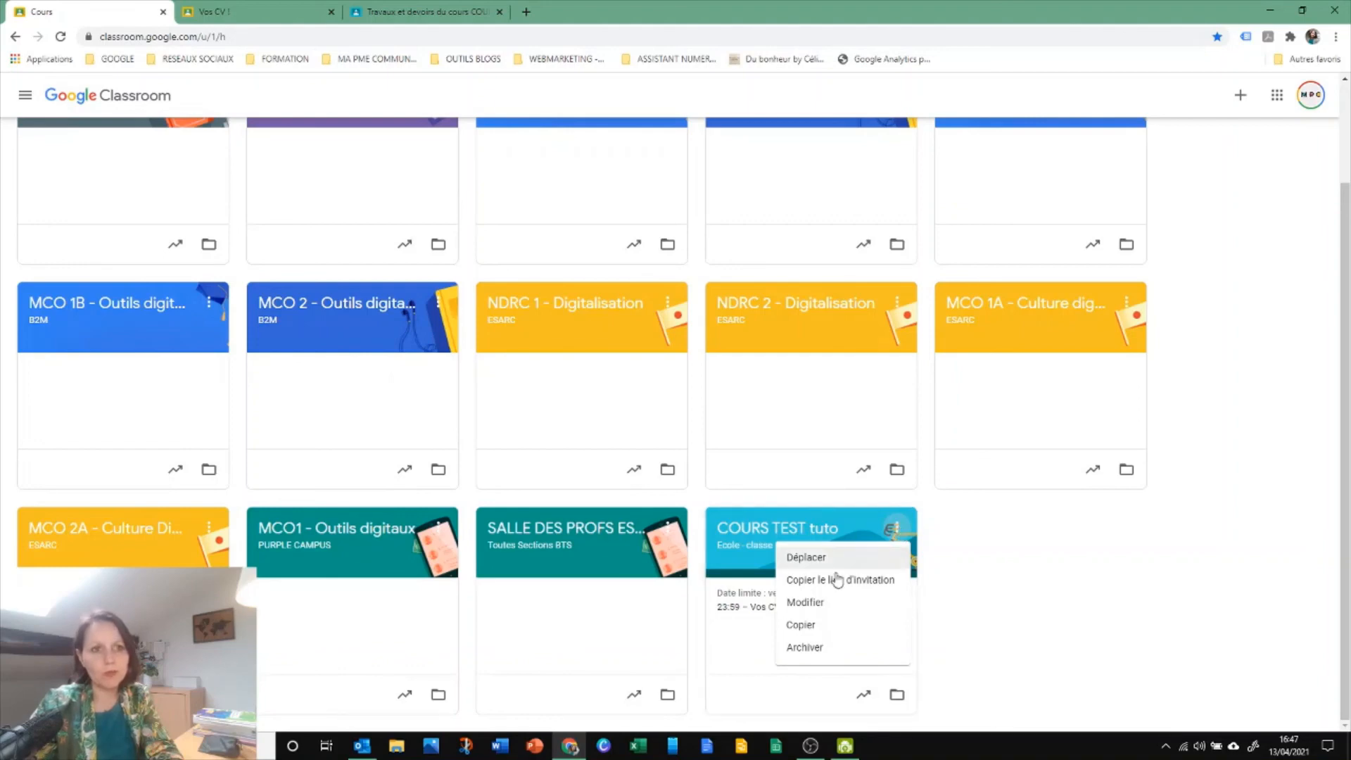
pyautogui.click(814, 648)
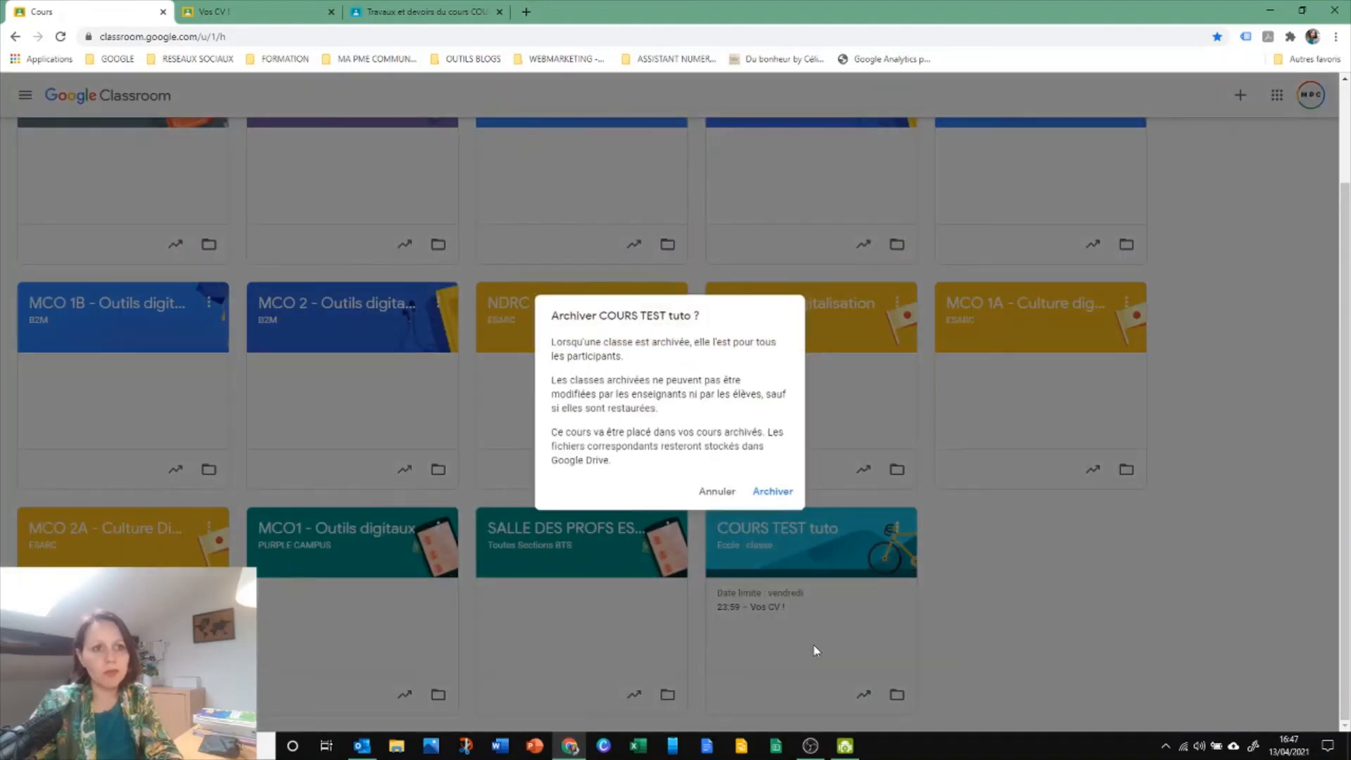
pyautogui.click(771, 494)
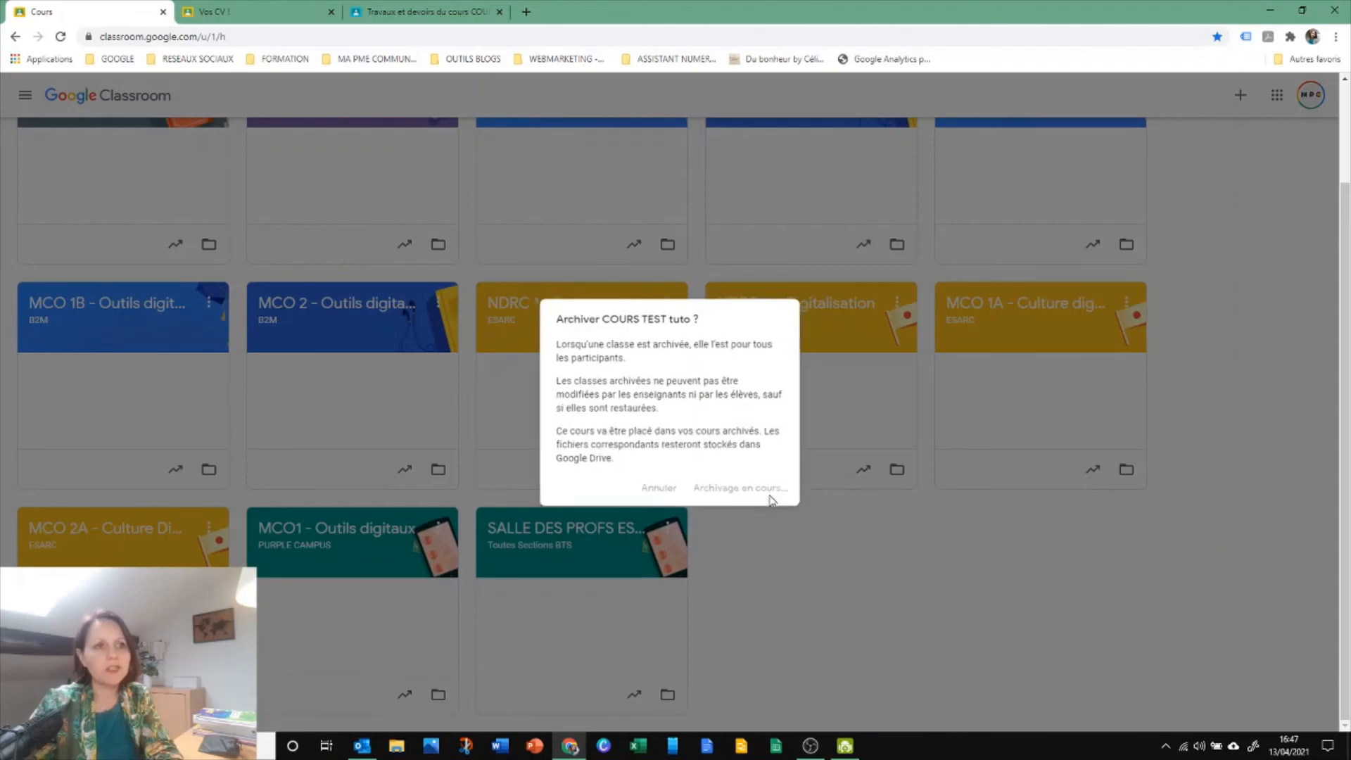
pyautogui.scroll(3, 907, 584)
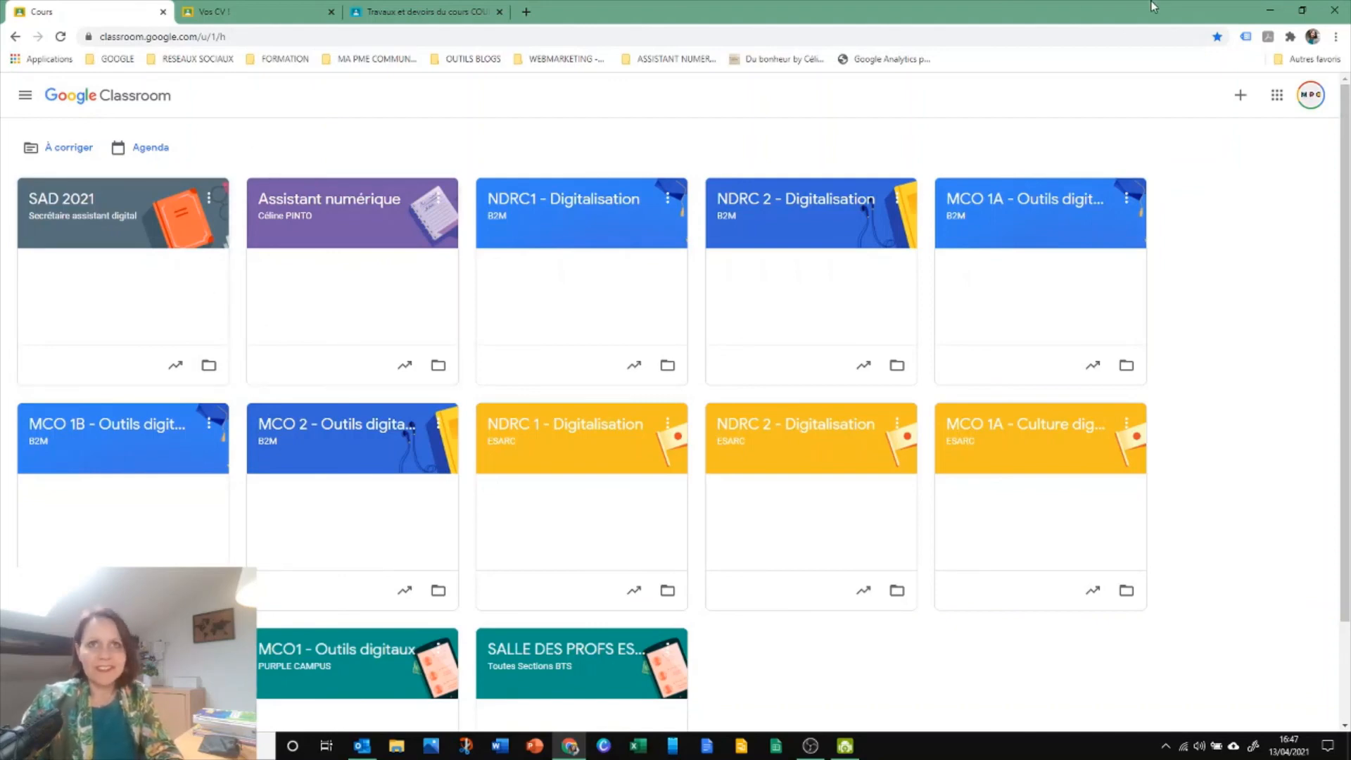
pyautogui.click(1334, 10)
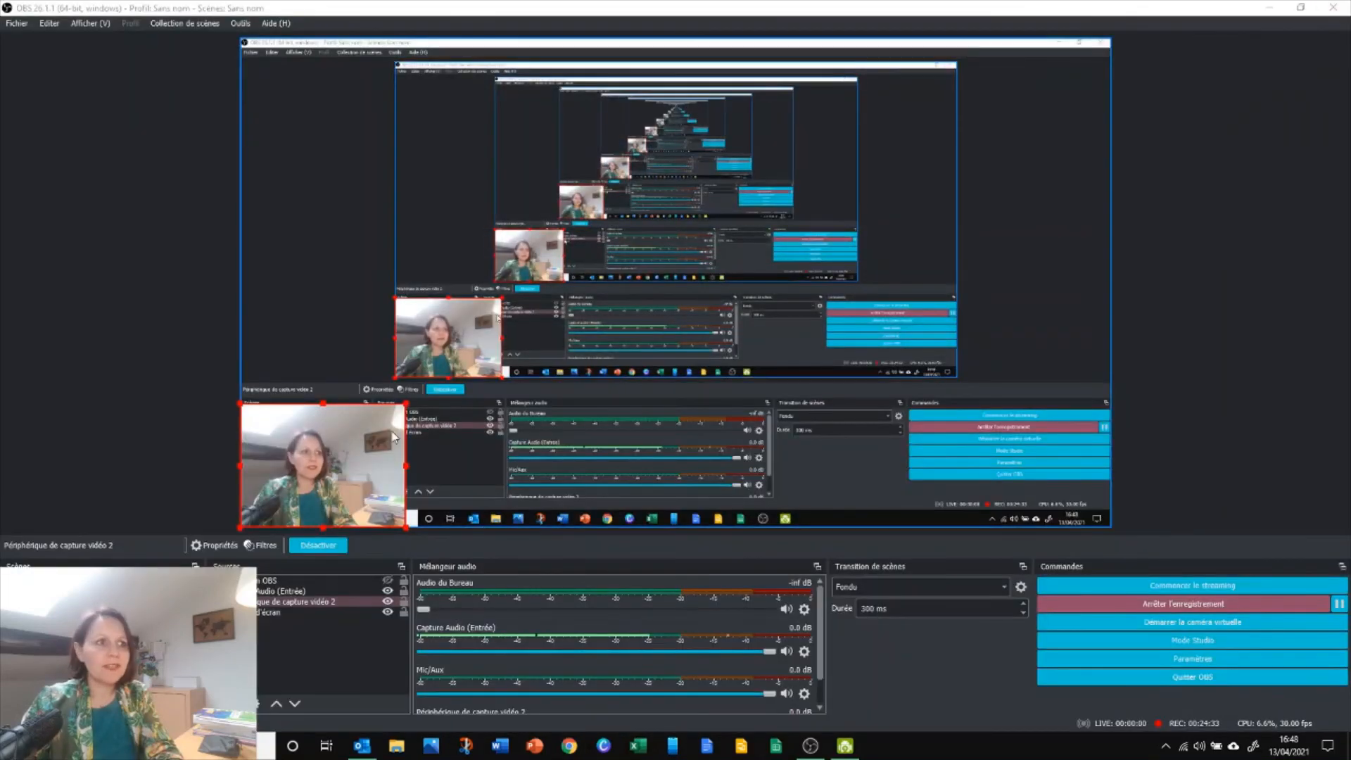